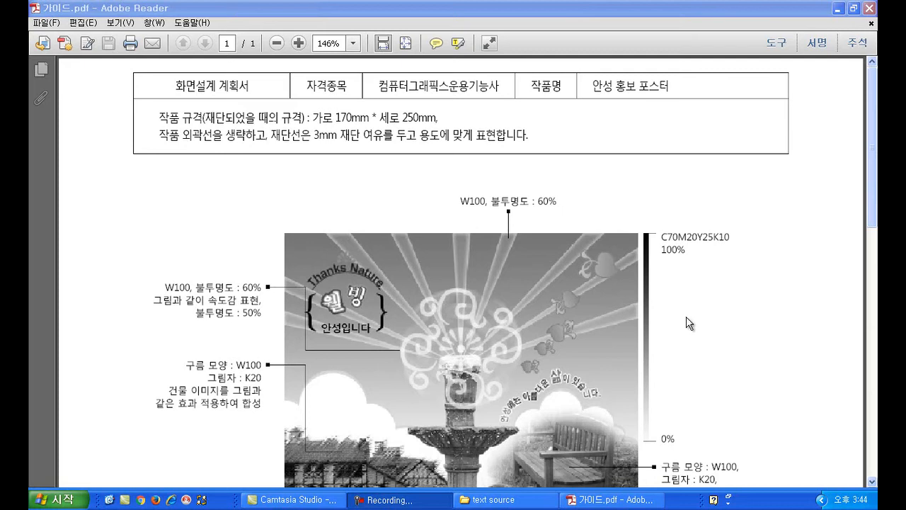
Step: Review the poster guide's size, 3 mm trim allowance, effect notes and colour specifications for the symbols and leaves
mouse_move(870, 192)
mouse_down()
mouse_move(877, 305)
mouse_move(871, 190)
mouse_up()
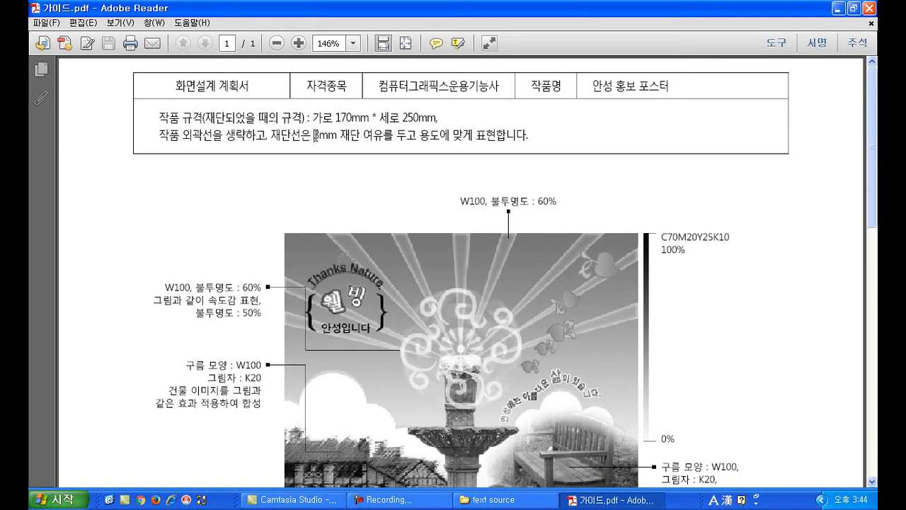
drag(316, 134, 340, 138)
scroll(396, 187, down, 5)
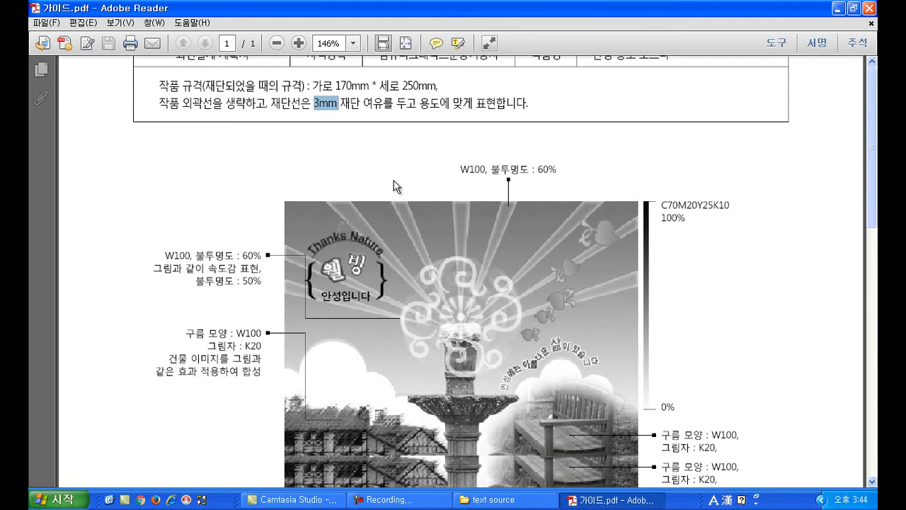
scroll(392, 179, down, 12)
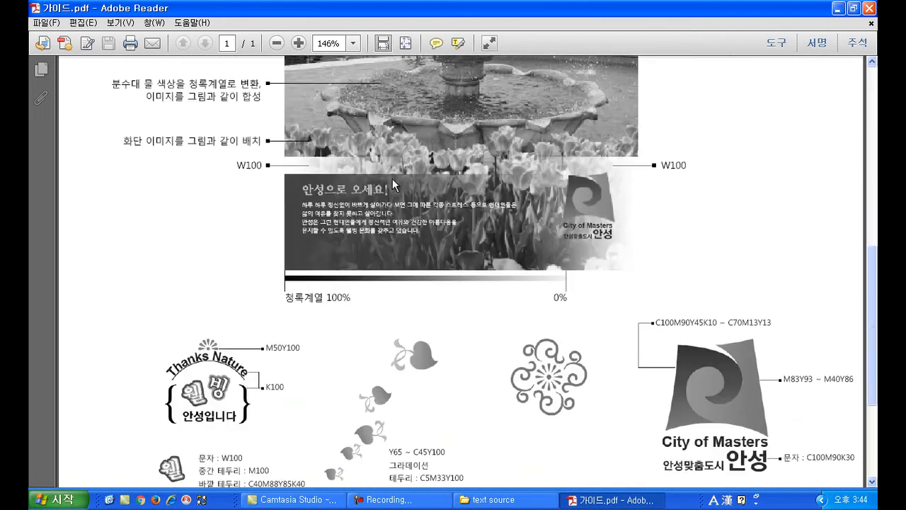
scroll(393, 178, down, 3)
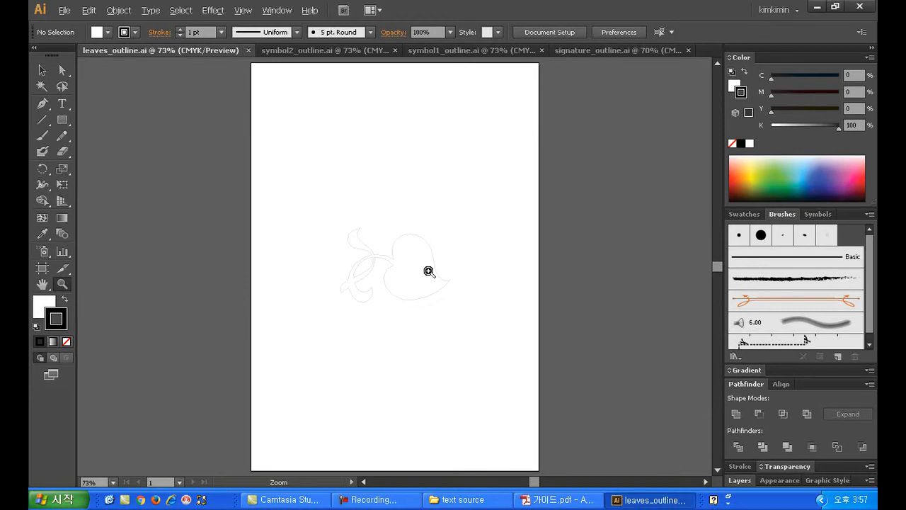
Step: Turn off Smart Guides and set the fill to none, ready to trace the faint leaf sketch with the Pen tool
click(428, 271)
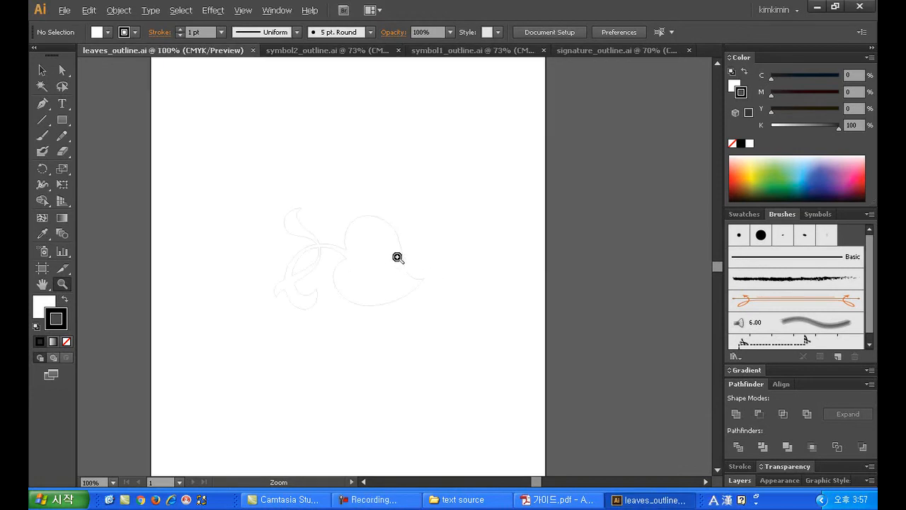
click(398, 258)
click(42, 103)
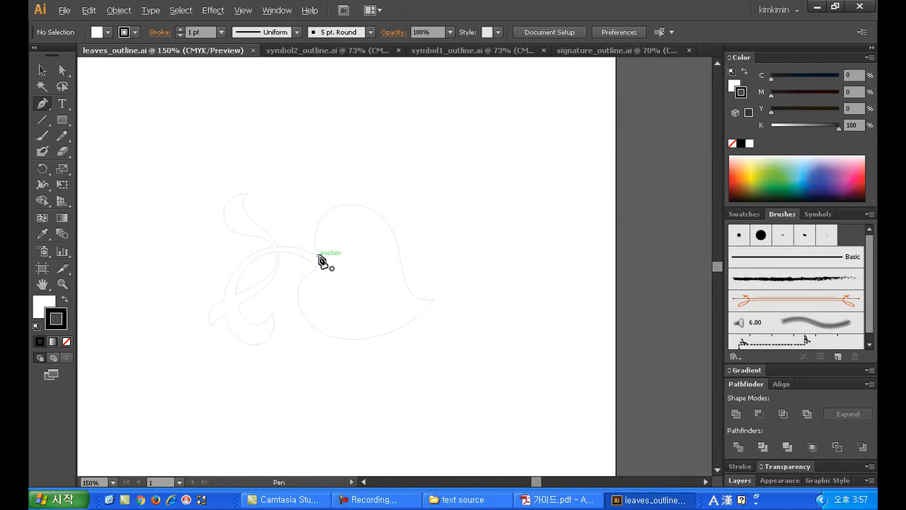
click(242, 11)
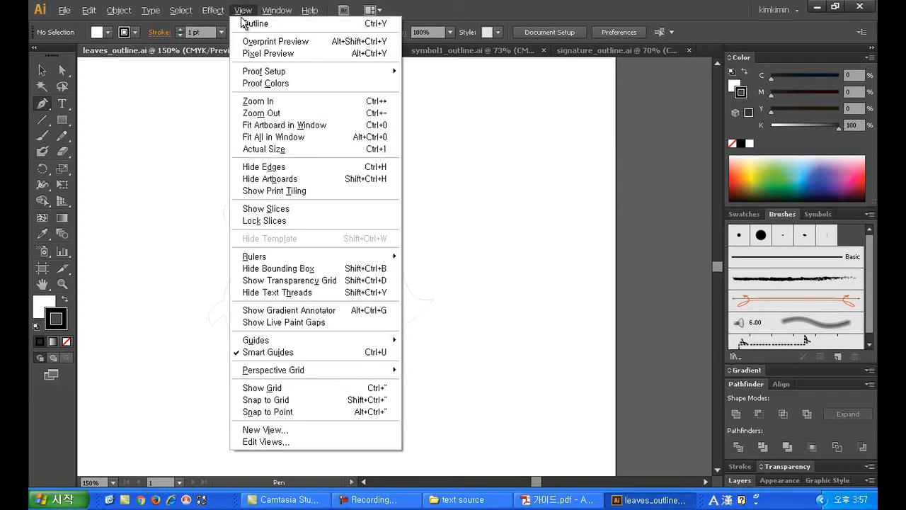
click(331, 352)
click(43, 306)
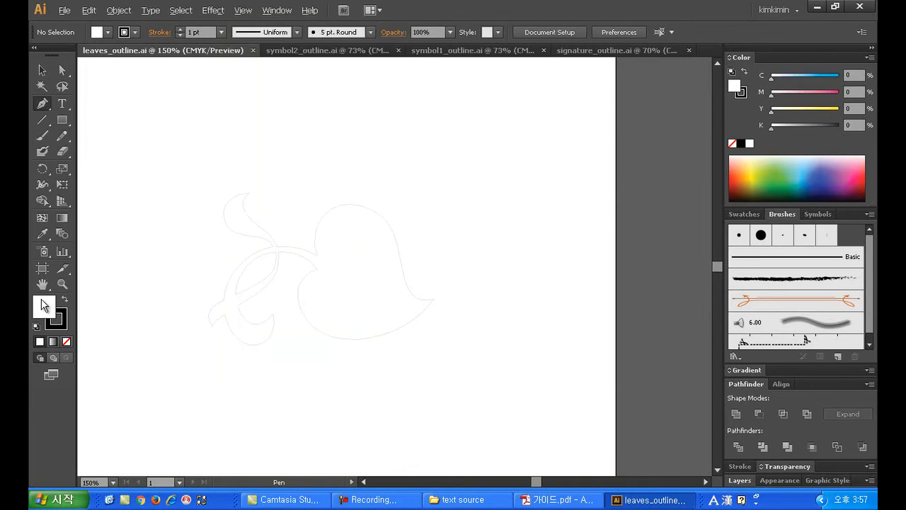
click(66, 341)
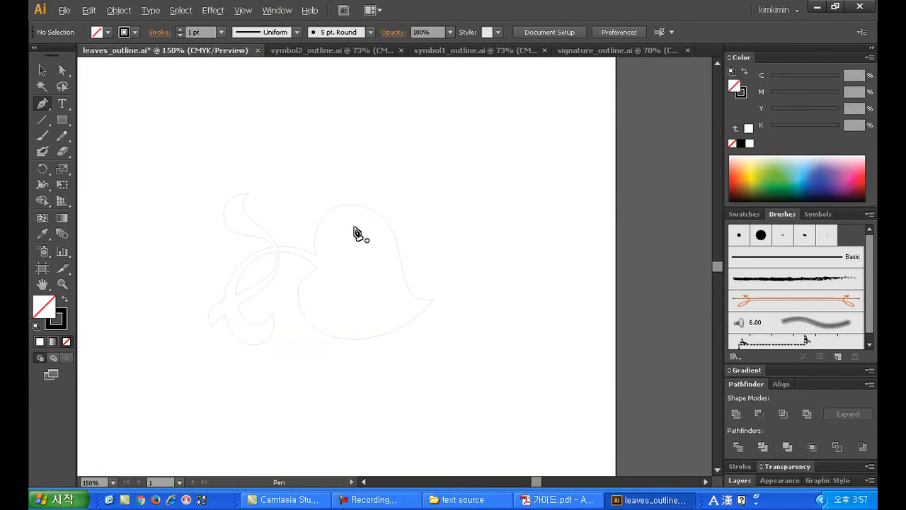
Step: Trace the heart-shaped leaf from the stem notch over its upper lobe and down to the pointed tip with the Pen tool
click(318, 256)
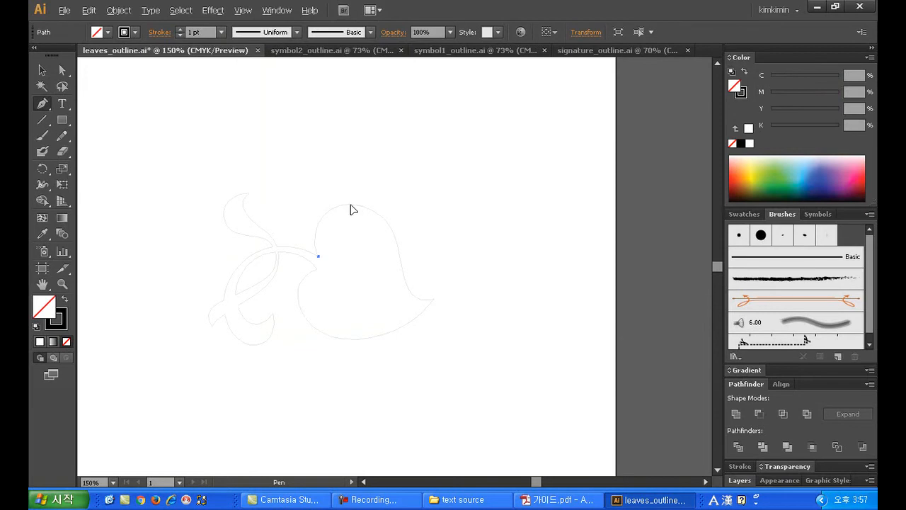
drag(350, 204, 398, 202)
click(352, 206)
drag(398, 247, 404, 293)
click(397, 248)
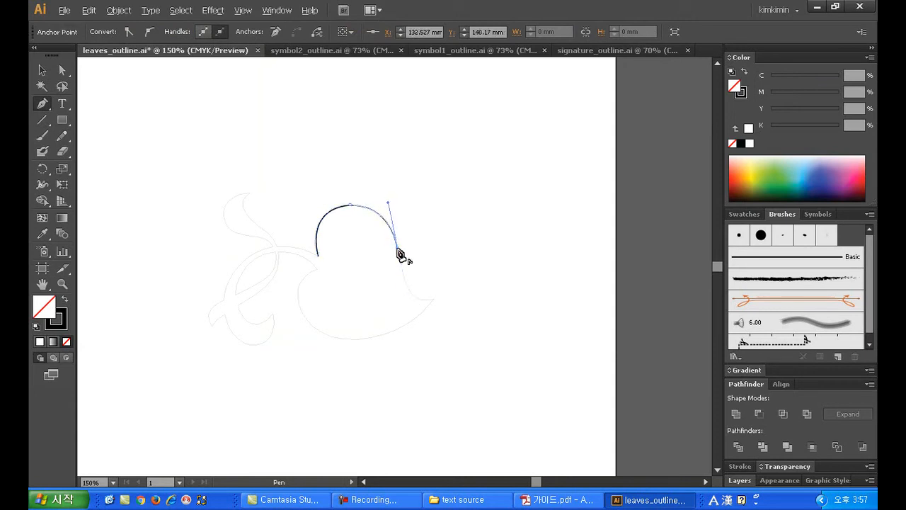
mouse_move(433, 299)
mouse_down()
mouse_move(466, 300)
mouse_move(449, 289)
mouse_up()
key(ctrl+z)
click(403, 279)
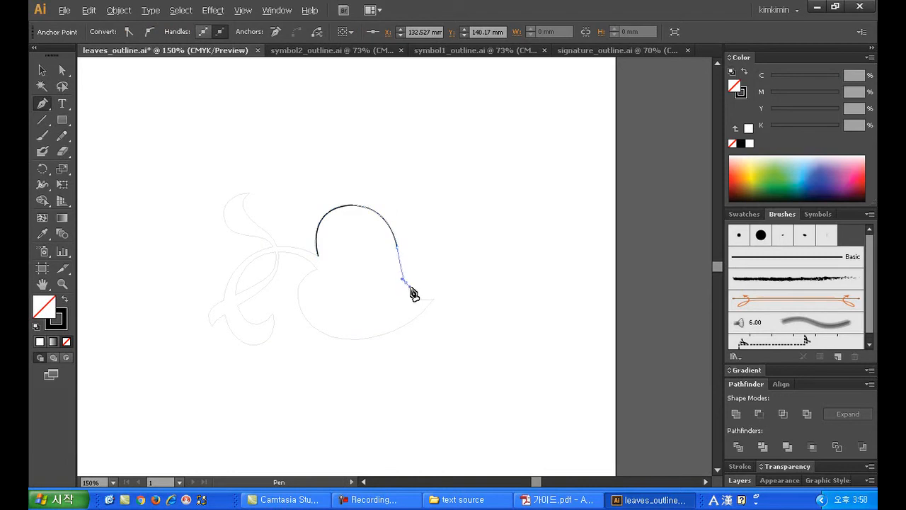
drag(409, 287, 457, 297)
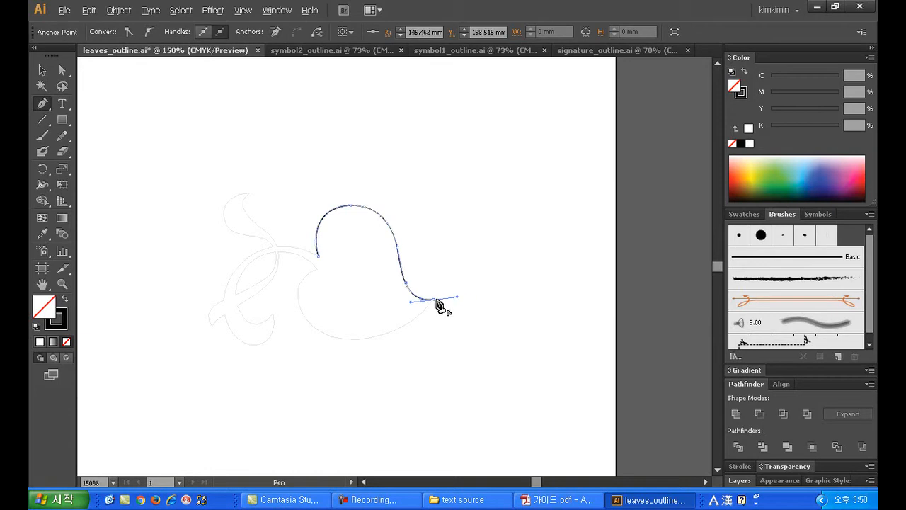
Step: Trace the leaf's bottom edge and lower lobe back to the notch and close the path at its starting point
ctrl+click(338, 341)
drag(338, 338, 272, 329)
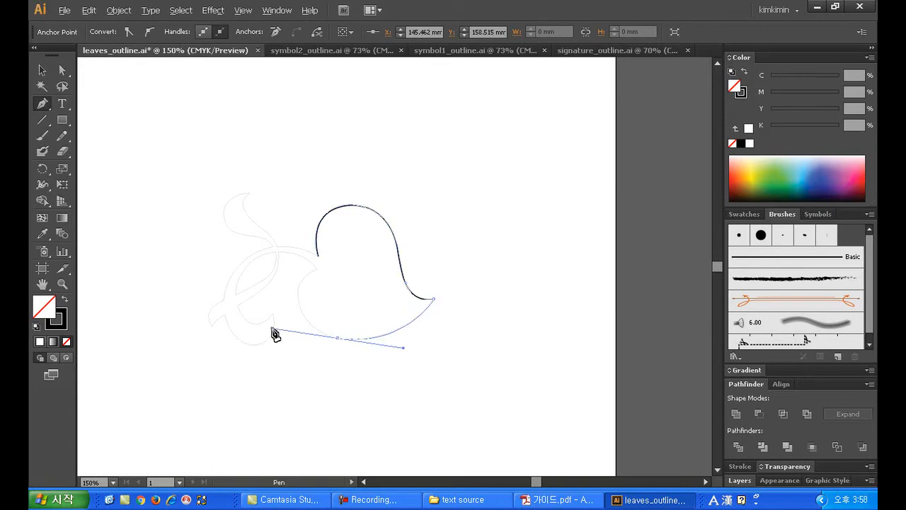
click(339, 340)
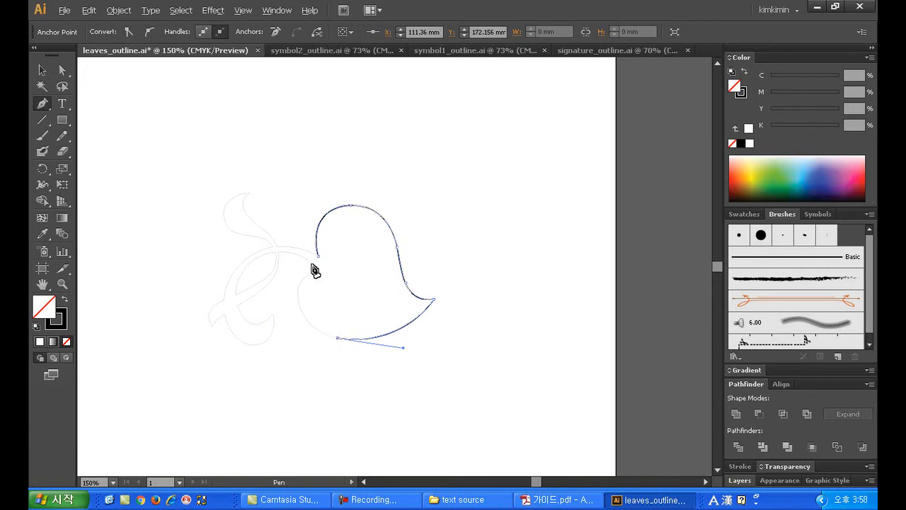
click(298, 296)
drag(298, 296, 297, 256)
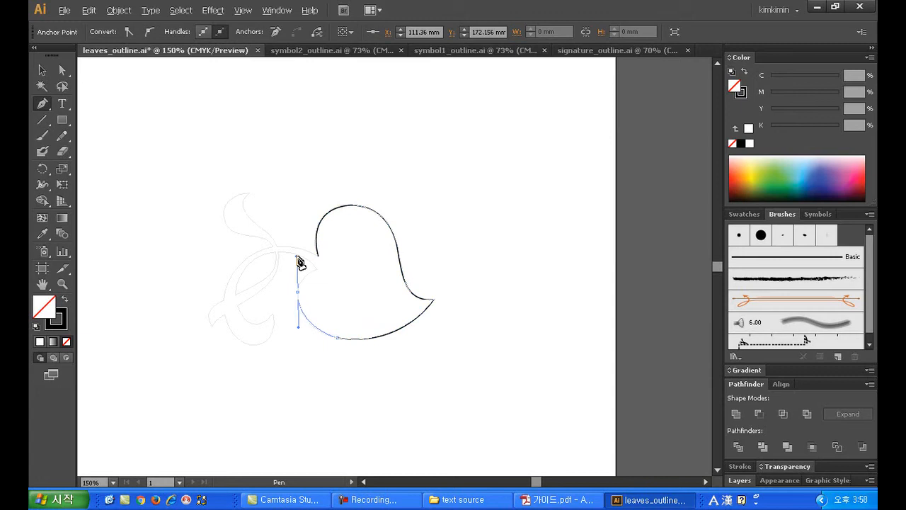
click(298, 293)
drag(321, 267, 342, 263)
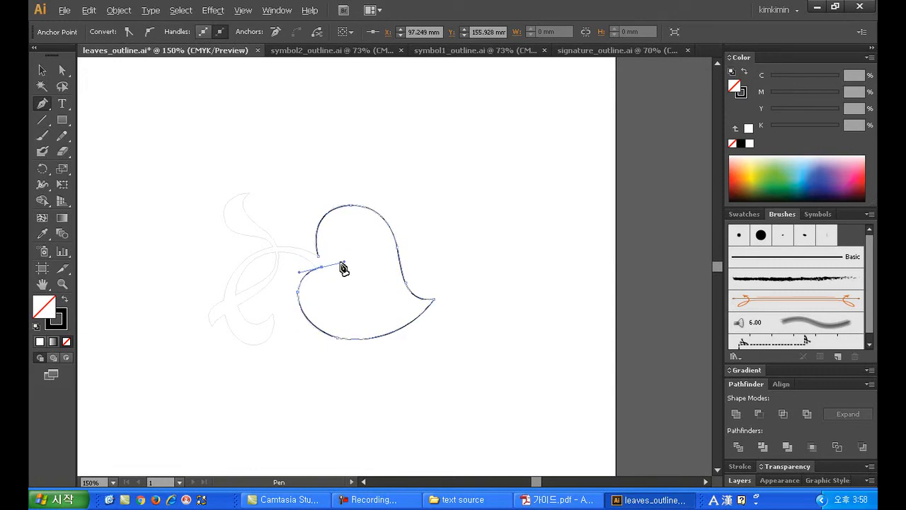
click(321, 266)
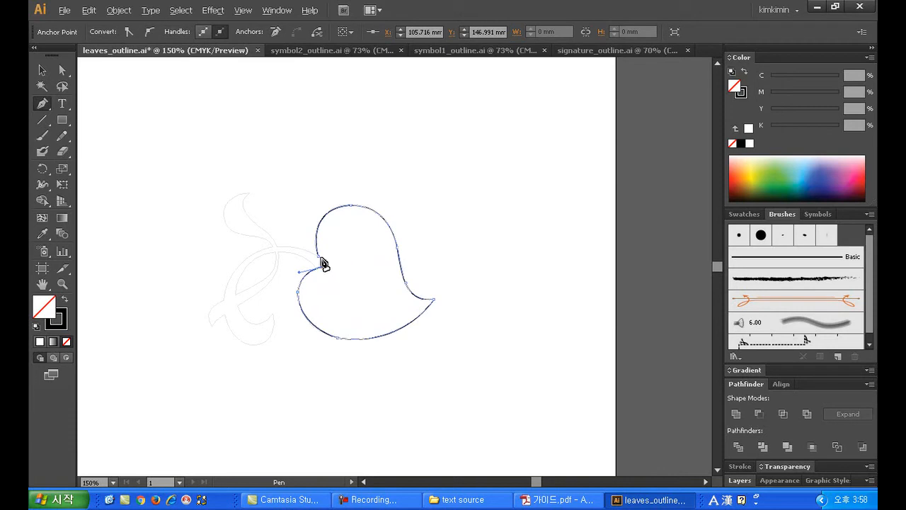
click(319, 256)
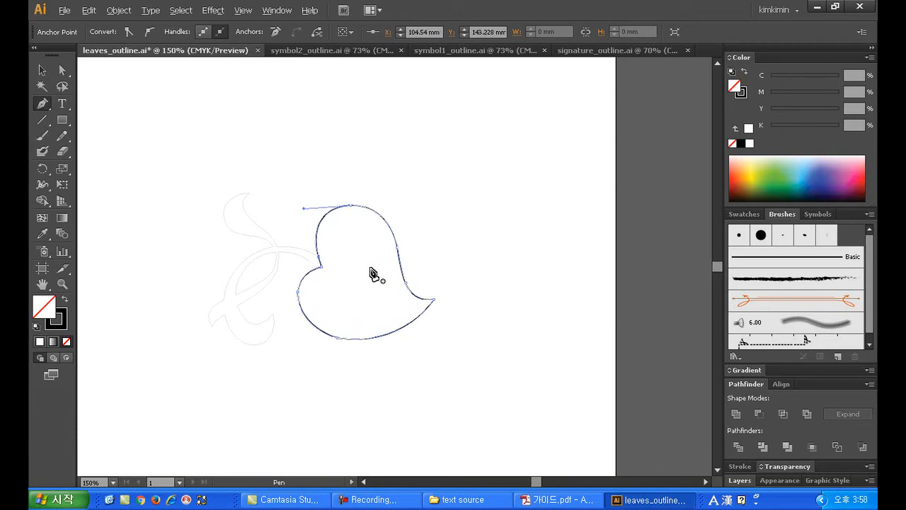
Step: Switch the leaf document to Outline view to check the closed leaf path at close range
click(62, 284)
click(391, 327)
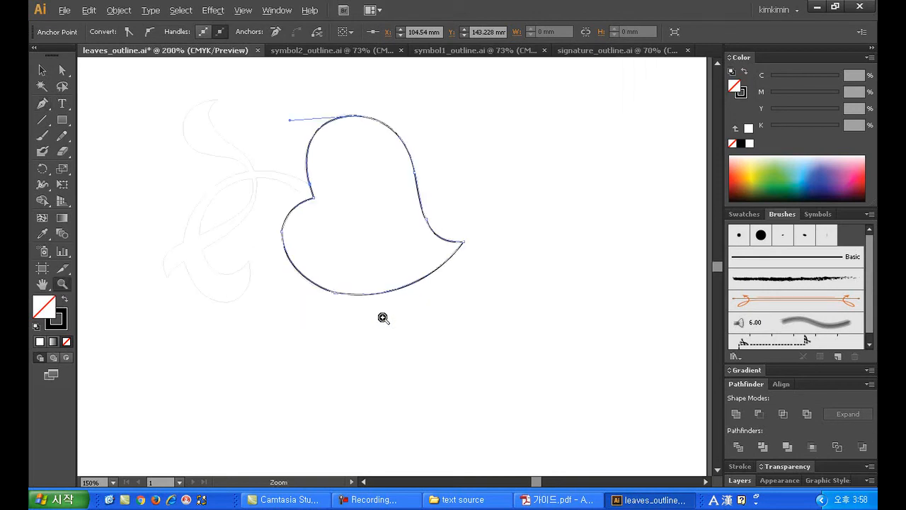
scroll(376, 290, up, 1)
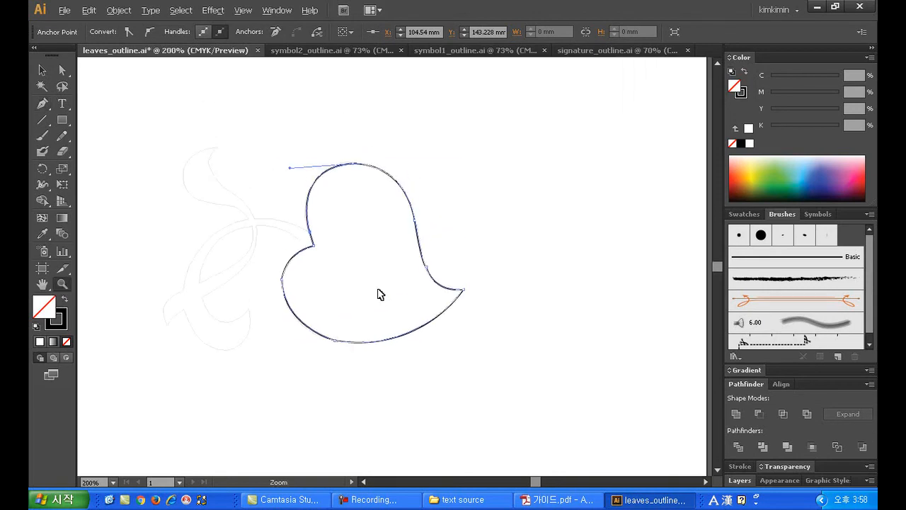
key(ctrl+y)
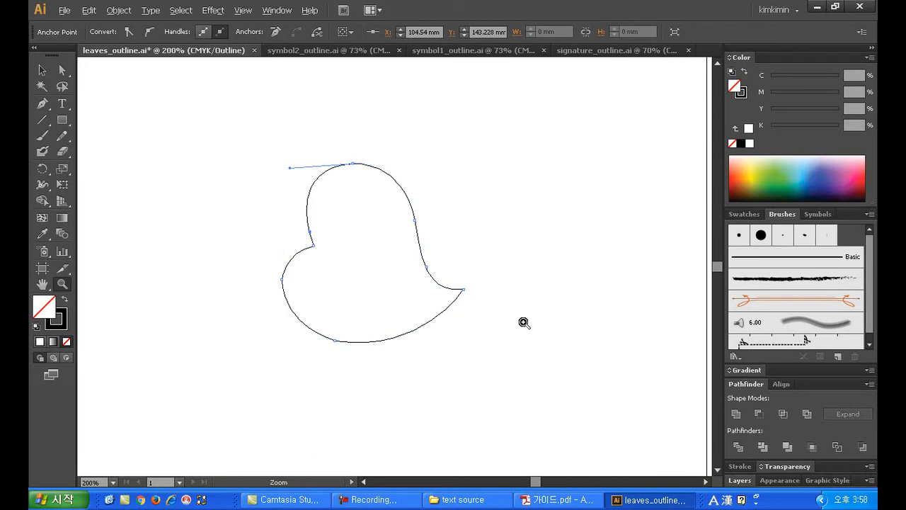
click(389, 221)
drag(378, 269, 376, 241)
Step: Smooth the leaf's upper right curve and the bend before the tip by adjusting direction handles with Direct Selection
click(62, 70)
click(201, 183)
click(359, 158)
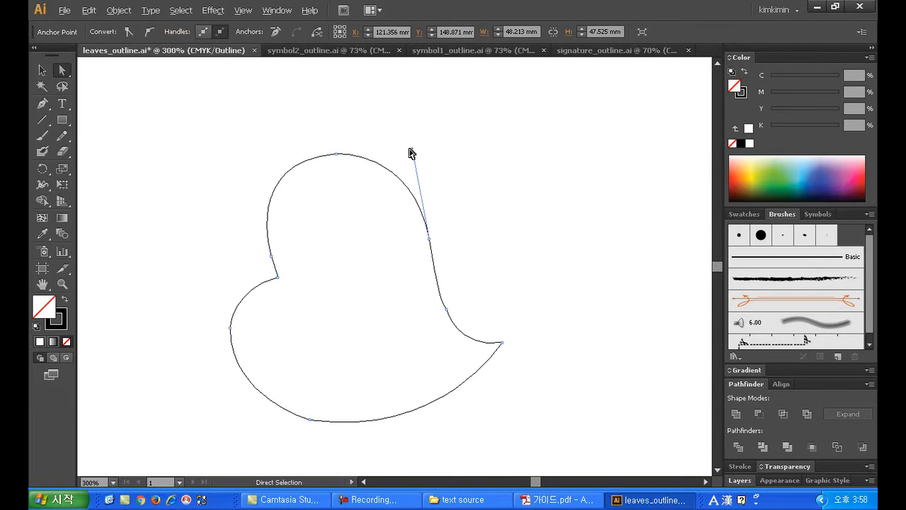
drag(411, 150, 415, 149)
click(446, 309)
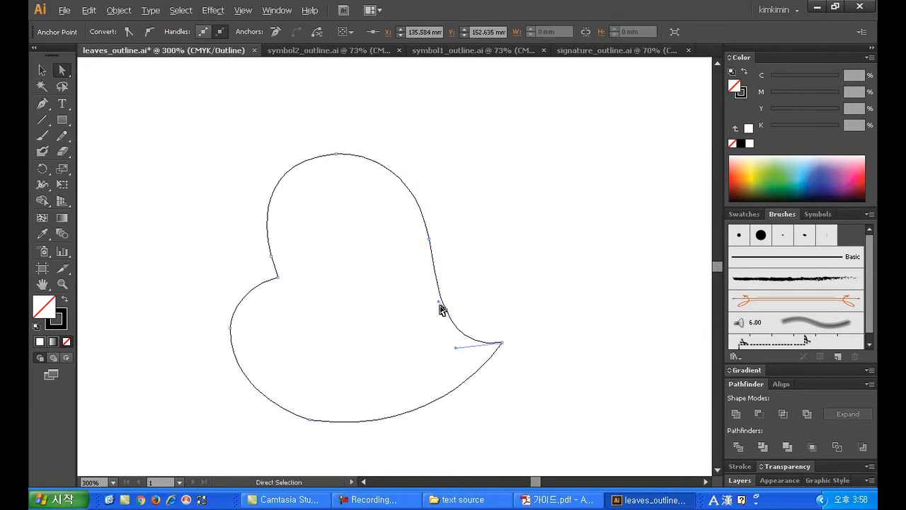
drag(439, 301, 438, 291)
drag(460, 349, 461, 345)
click(553, 336)
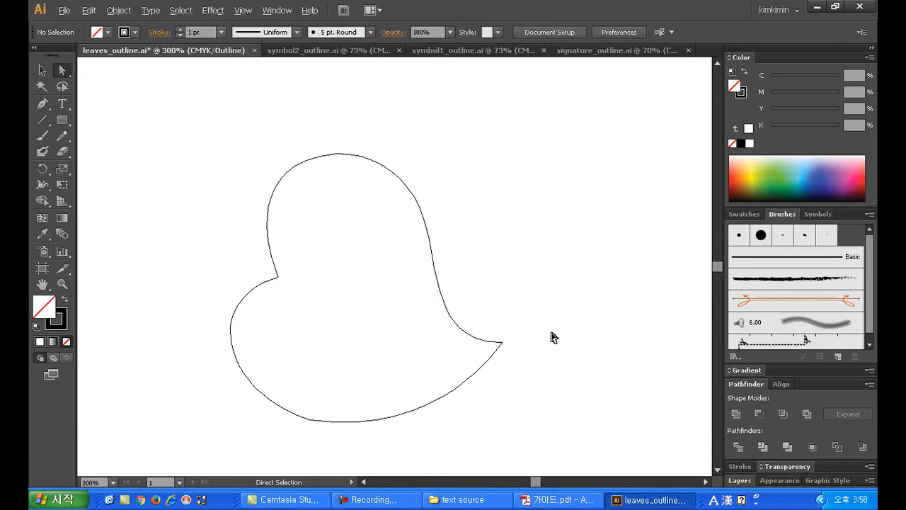
Step: Refine the leaf's bottom curve by adjusting its lowest anchor point and direction handle, and return to Preview view
click(384, 419)
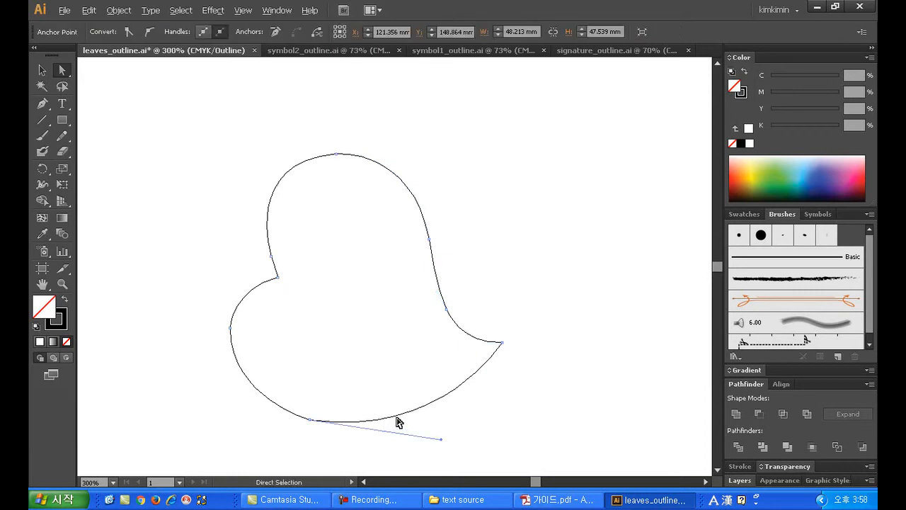
drag(490, 388, 510, 328)
click(328, 363)
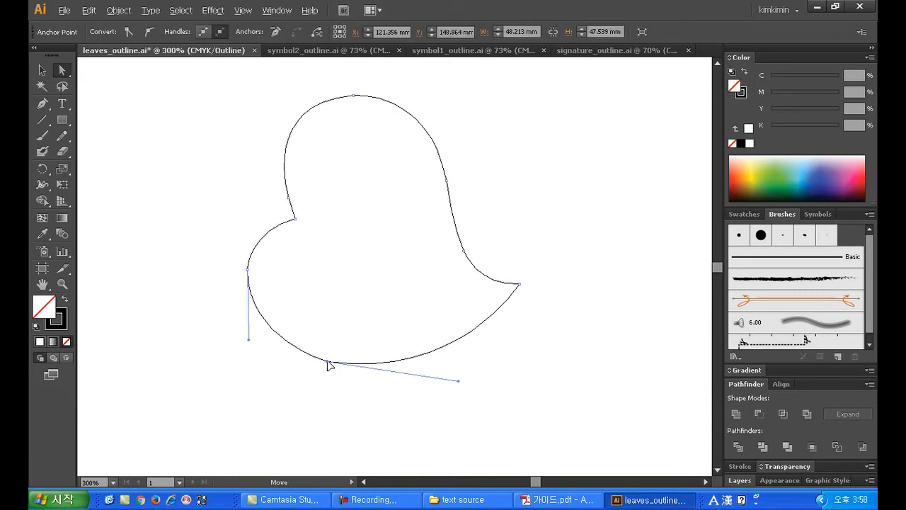
drag(456, 380, 454, 386)
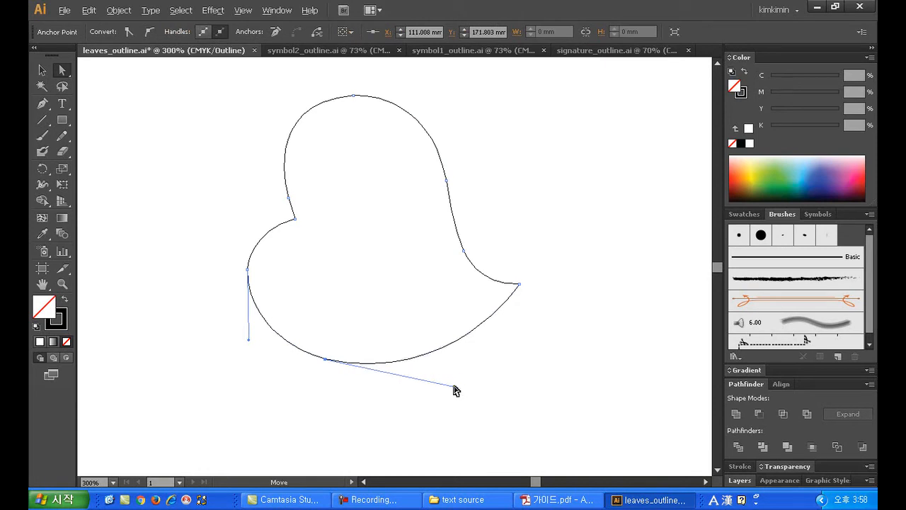
click(387, 260)
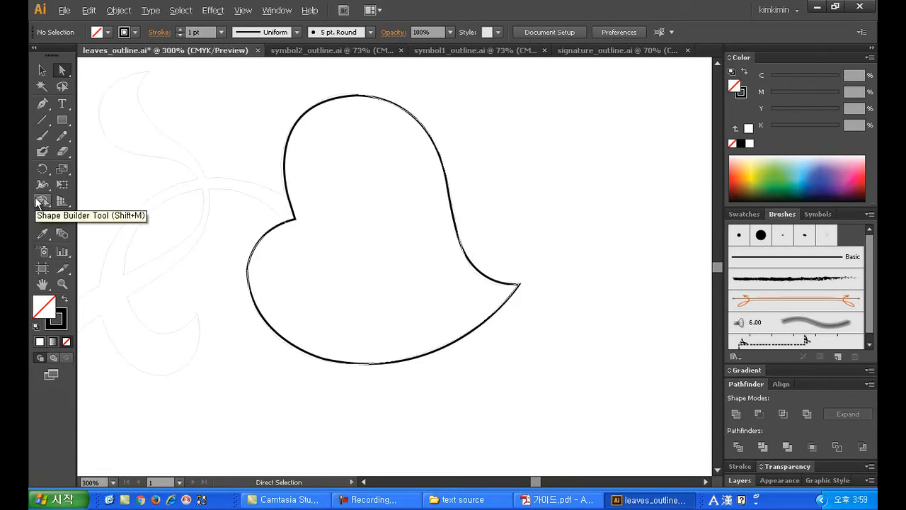
Step: Start tracing the large tendril with the Pen tool, curving from just inside the leaf's notch over the inner edge's crest
drag(184, 188, 289, 229)
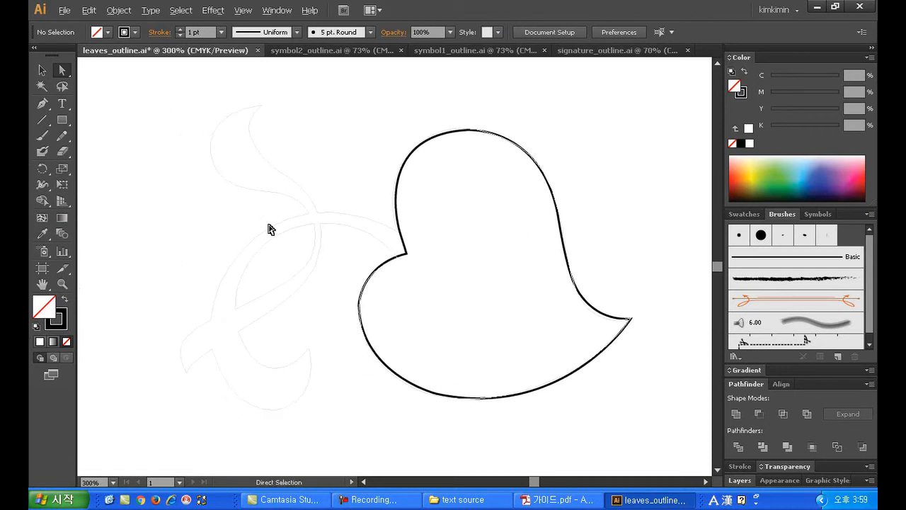
click(47, 103)
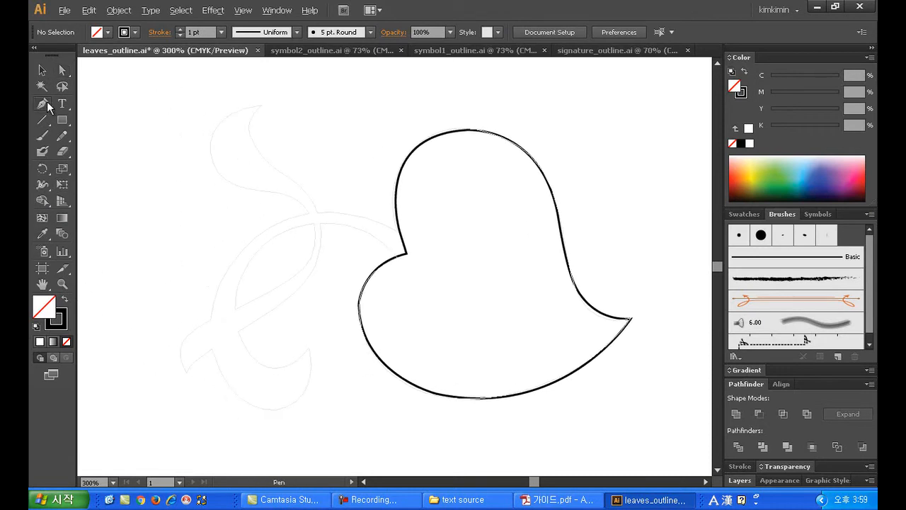
click(402, 265)
drag(247, 266, 168, 366)
key(ctrl+z)
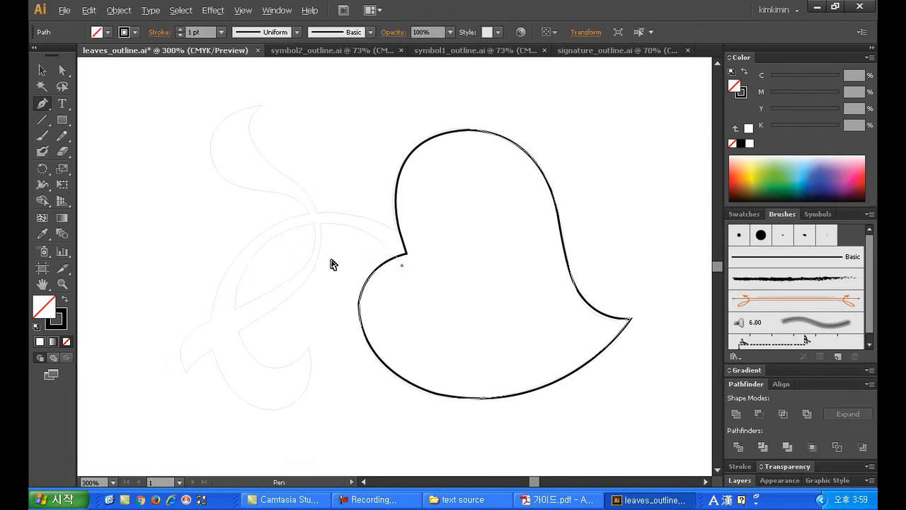
drag(267, 241, 179, 294)
click(268, 242)
Step: Continue the large tendril's inner edge down its left side and around the lower hook to the hook's pointed tip
drag(313, 332, 337, 300)
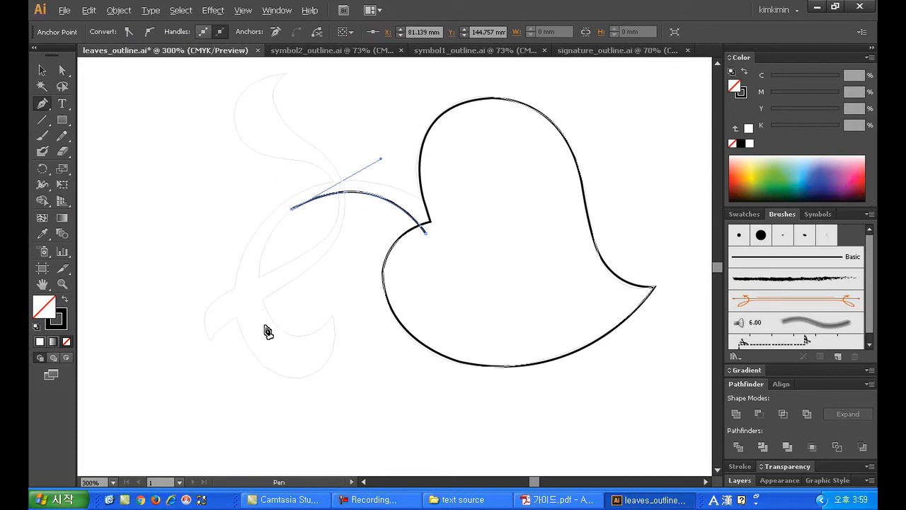
drag(270, 313, 303, 373)
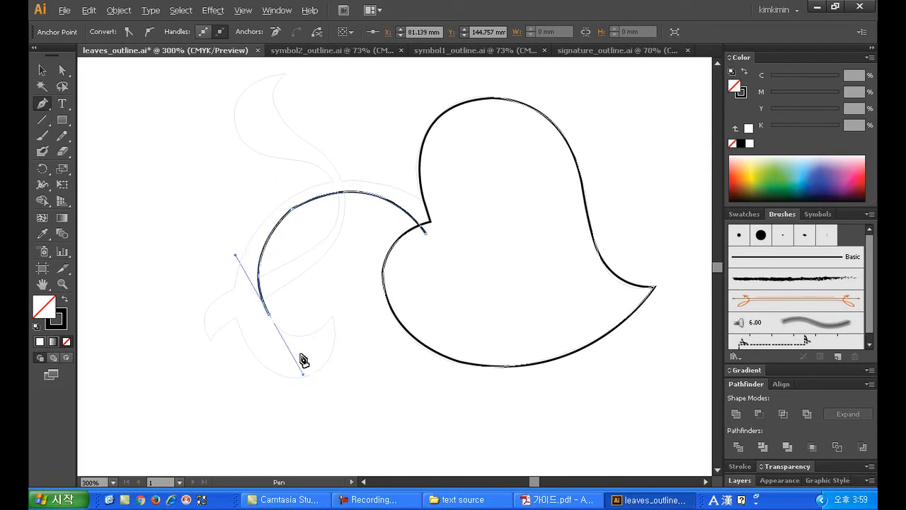
click(270, 315)
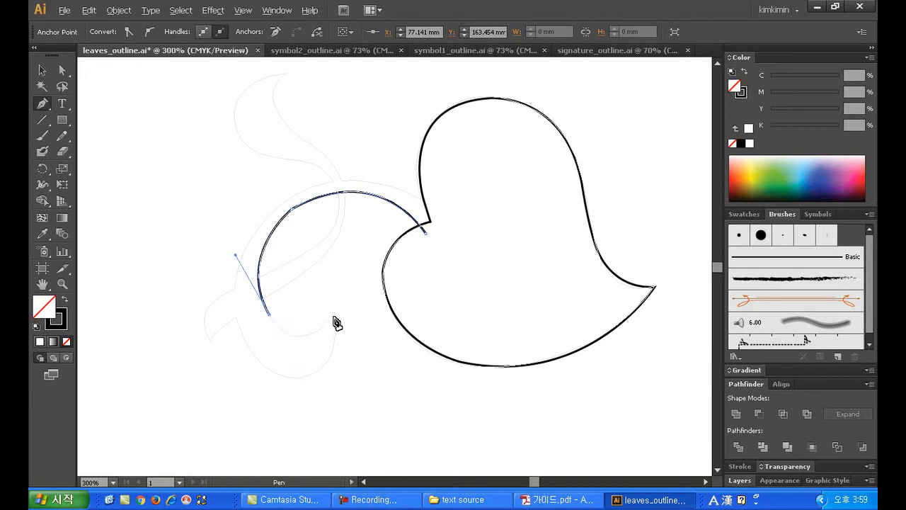
drag(335, 320, 368, 277)
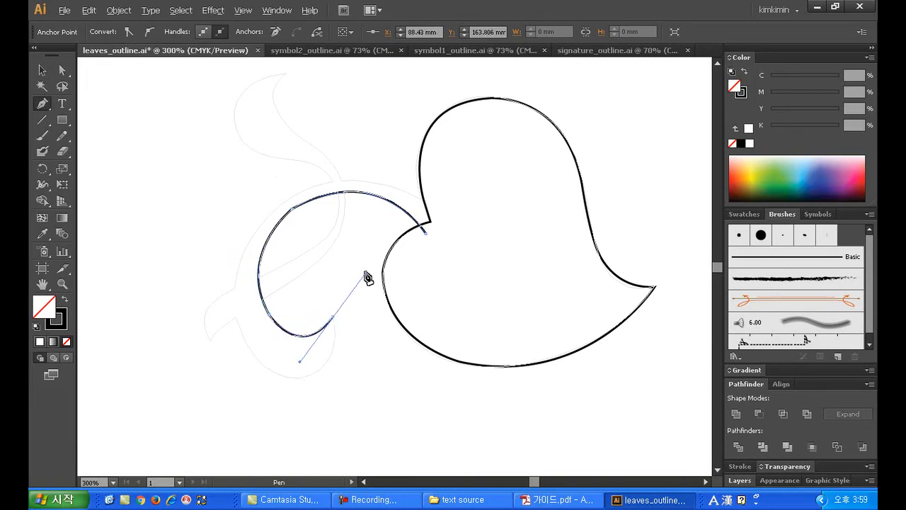
click(333, 319)
Step: Trace the large tendril's outer edge from the hook tip around the bottom and over the crest into the leaf, closing the path
drag(284, 376, 217, 371)
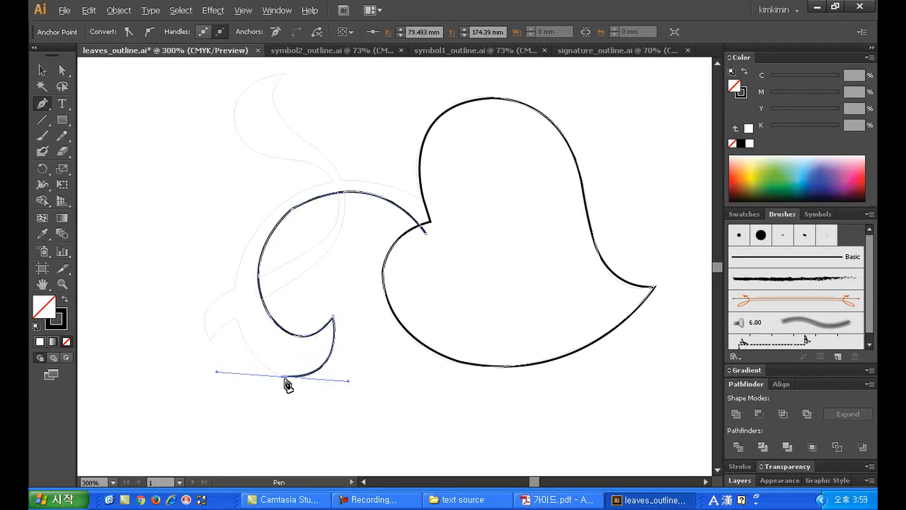
click(284, 377)
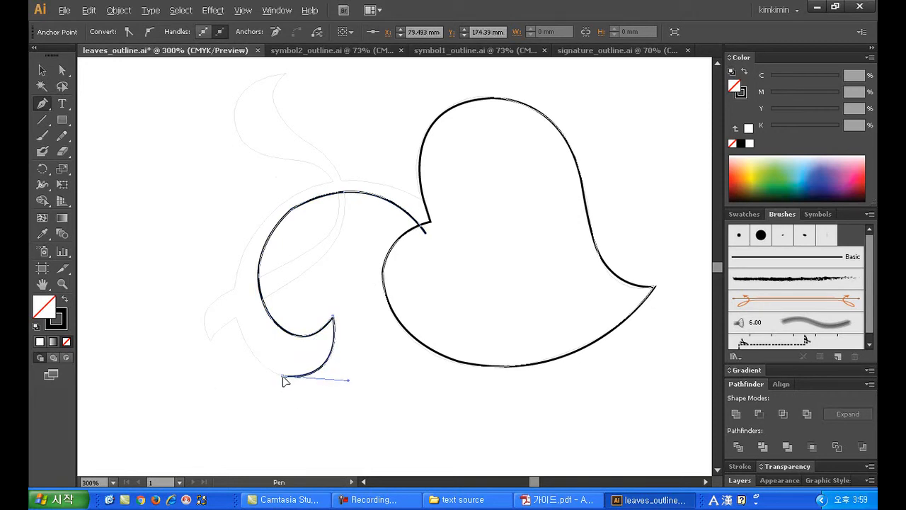
drag(241, 264, 261, 171)
click(240, 265)
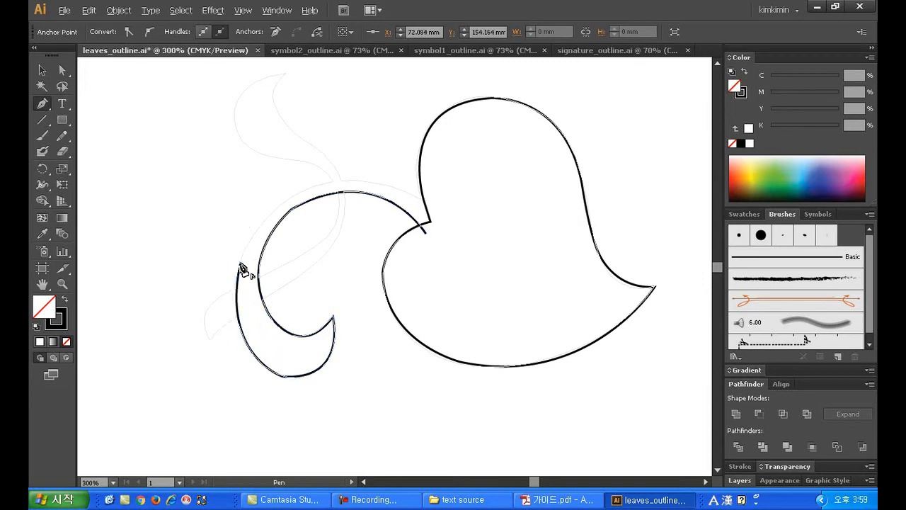
drag(347, 185, 425, 181)
click(347, 183)
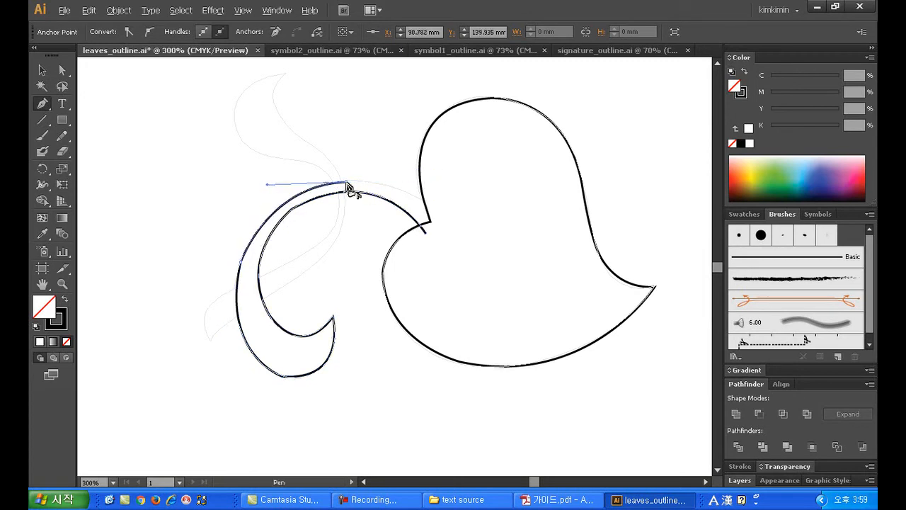
mouse_move(448, 217)
mouse_down()
mouse_move(498, 264)
mouse_move(449, 219)
mouse_up()
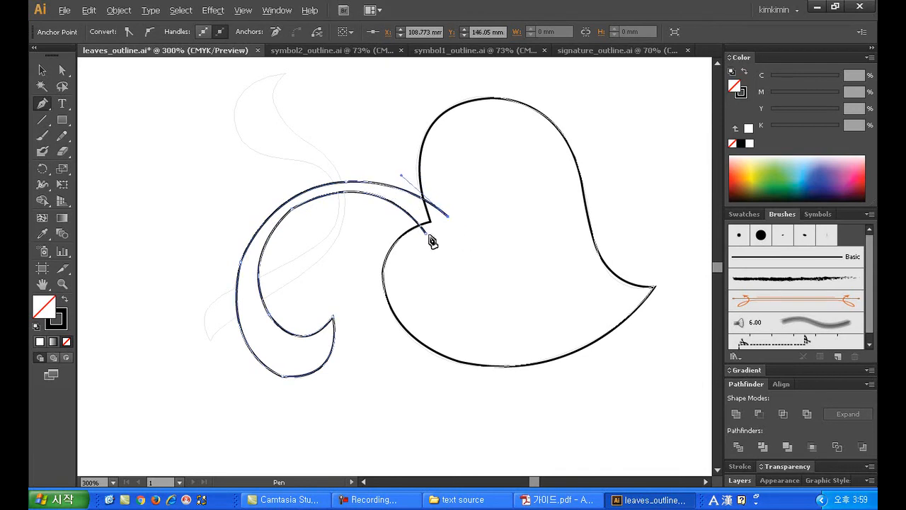
click(427, 238)
key(ctrl)
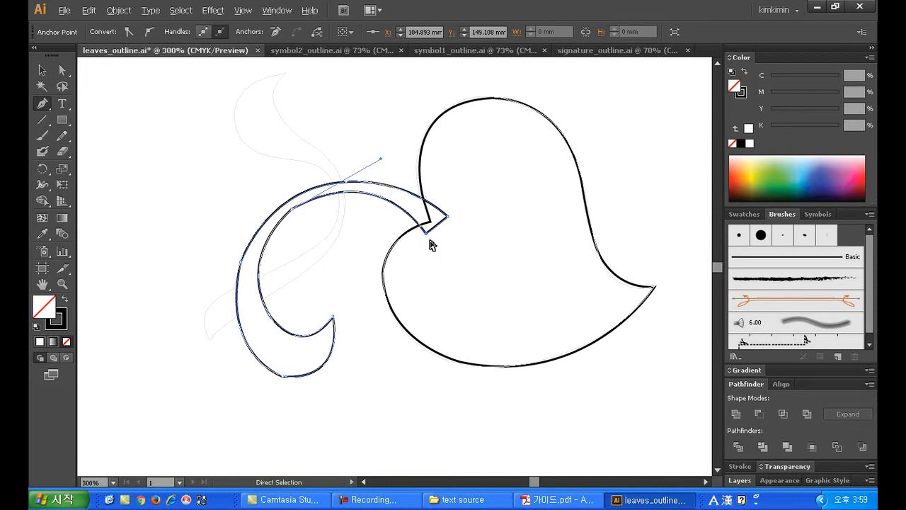
Step: Switch the leaf document to Outline view and check the closed tendril path at 400% zoom
key(ctrl+y)
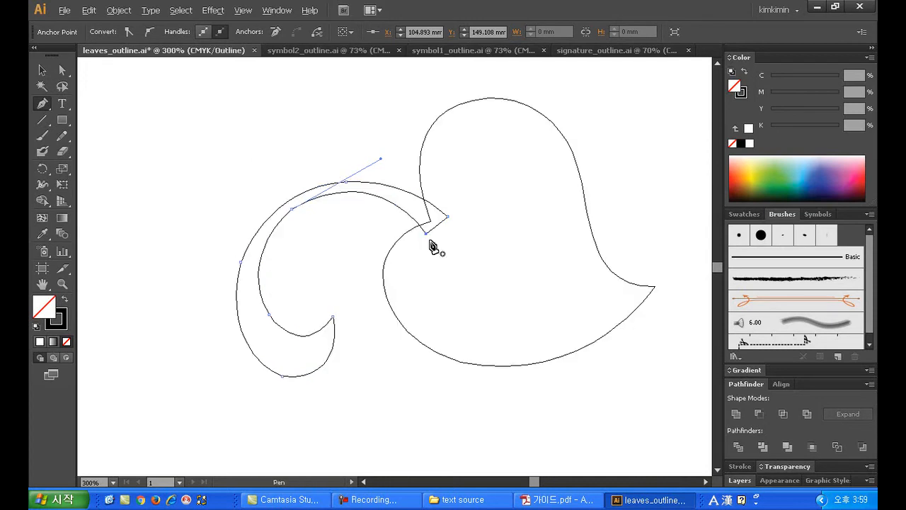
click(61, 284)
drag(352, 315, 345, 316)
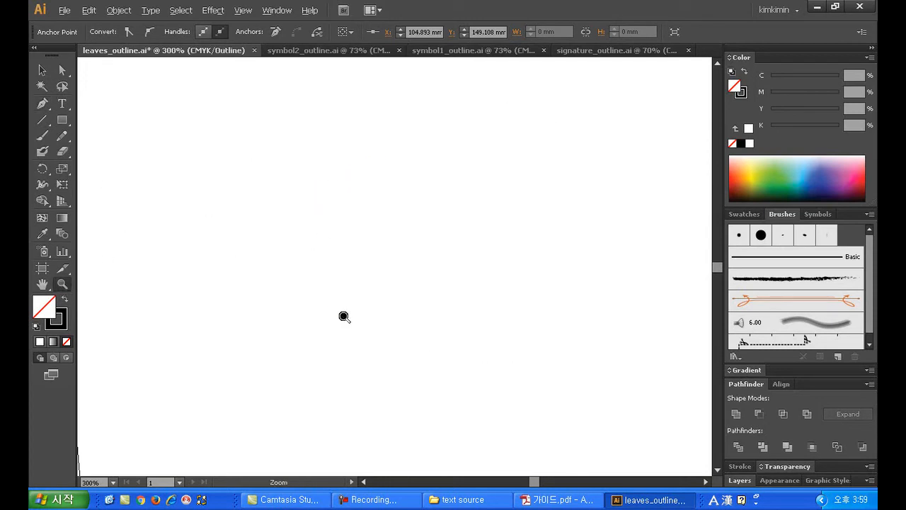
double_click(63, 283)
click(395, 239)
click(400, 277)
click(401, 277)
click(401, 277)
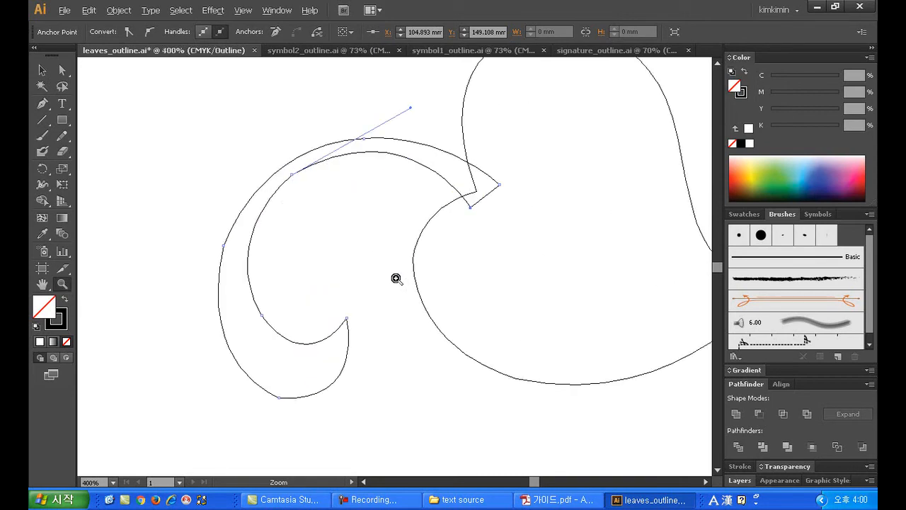
Step: Smooth the large tendril's upper inner curve and outer crest by adjusting their anchor point and direction handles with Direct Selection
click(62, 71)
click(264, 125)
click(329, 158)
drag(413, 111, 404, 108)
click(285, 208)
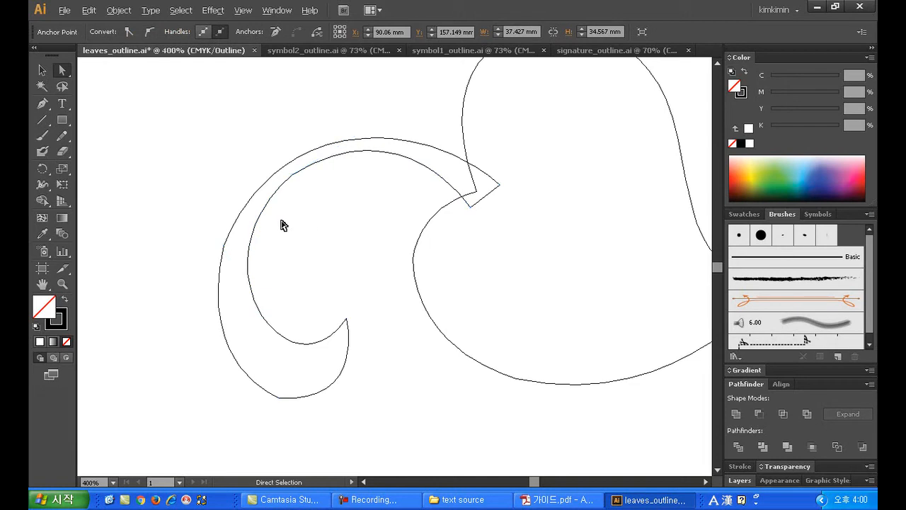
click(293, 178)
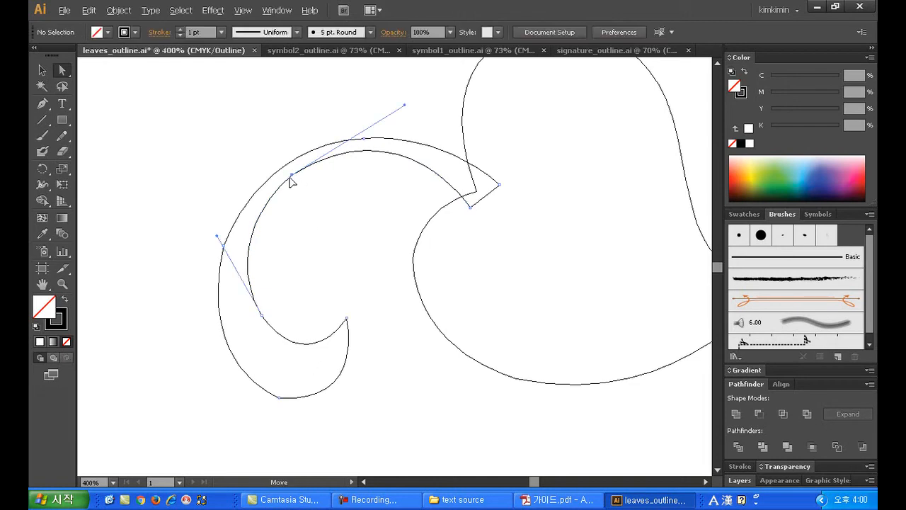
drag(402, 109, 398, 105)
click(364, 140)
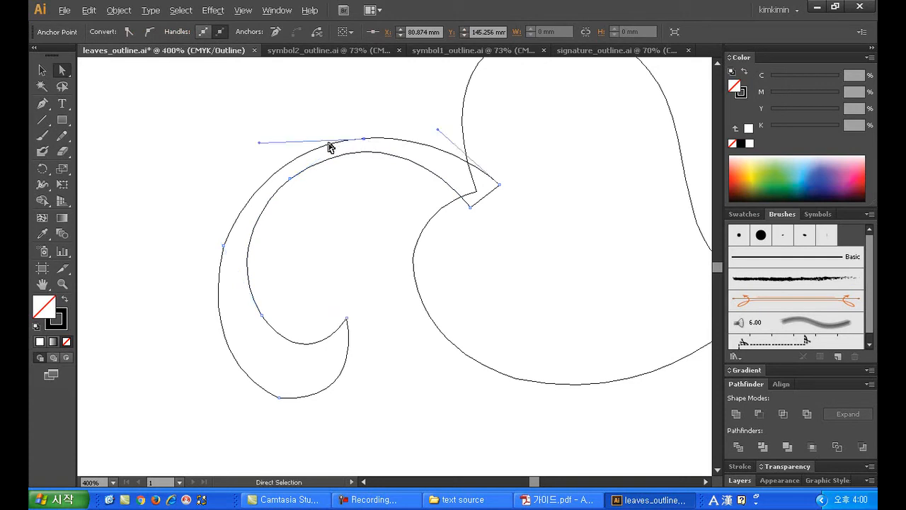
drag(260, 146, 243, 154)
click(380, 350)
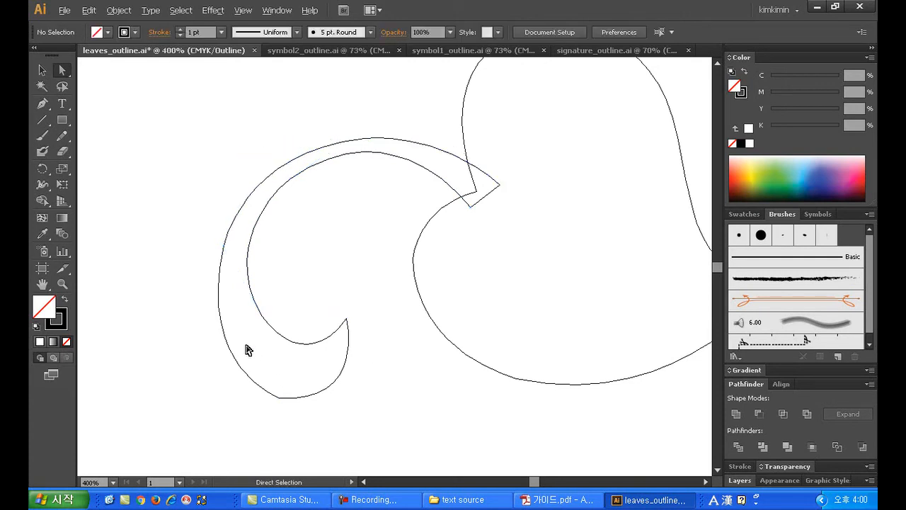
Step: Round the large tendril's bottom bend by adjusting its lowest anchor point and direction handle, and return to Preview view
click(219, 318)
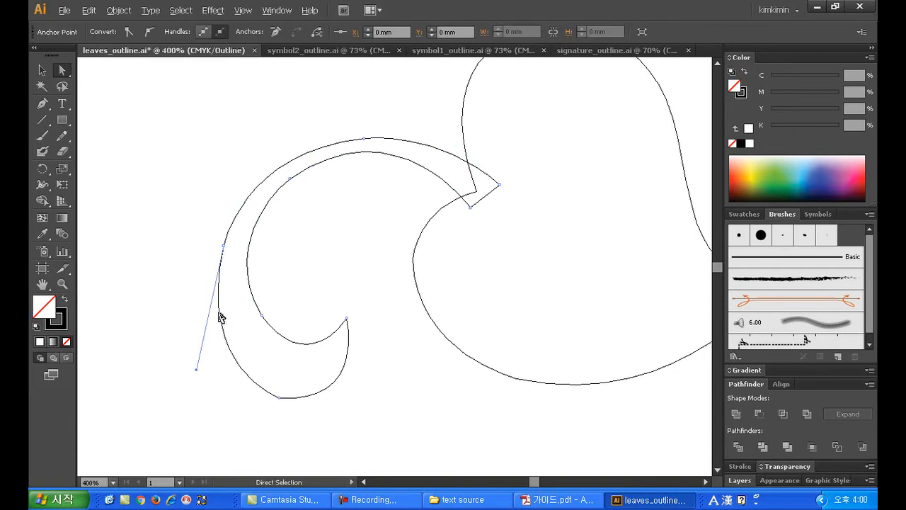
click(305, 397)
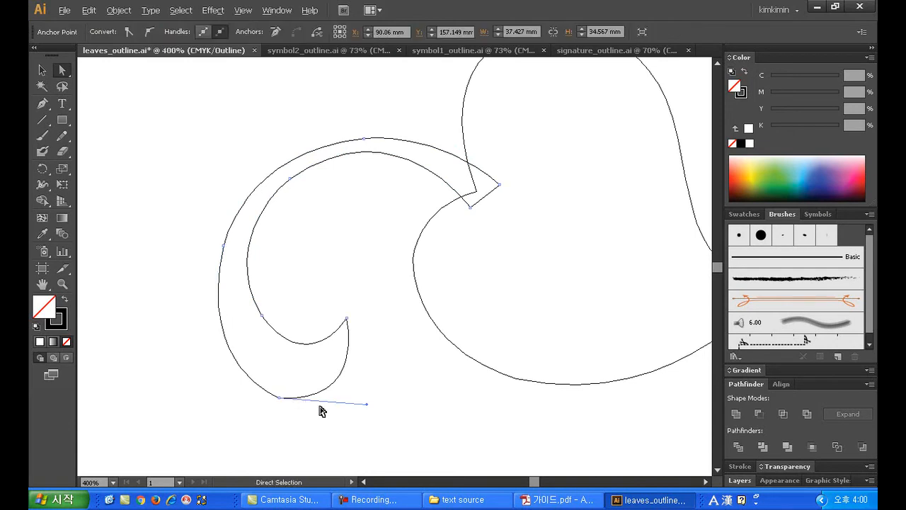
drag(368, 409, 361, 420)
click(384, 407)
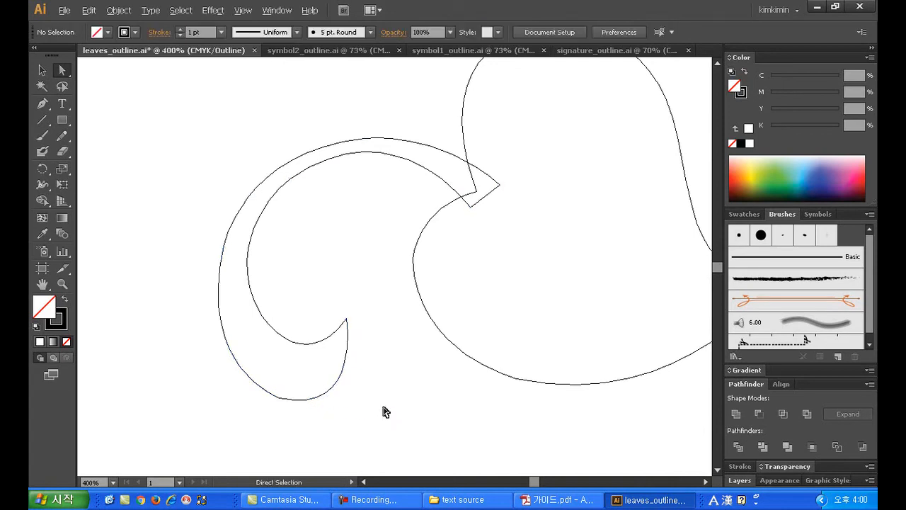
click(285, 400)
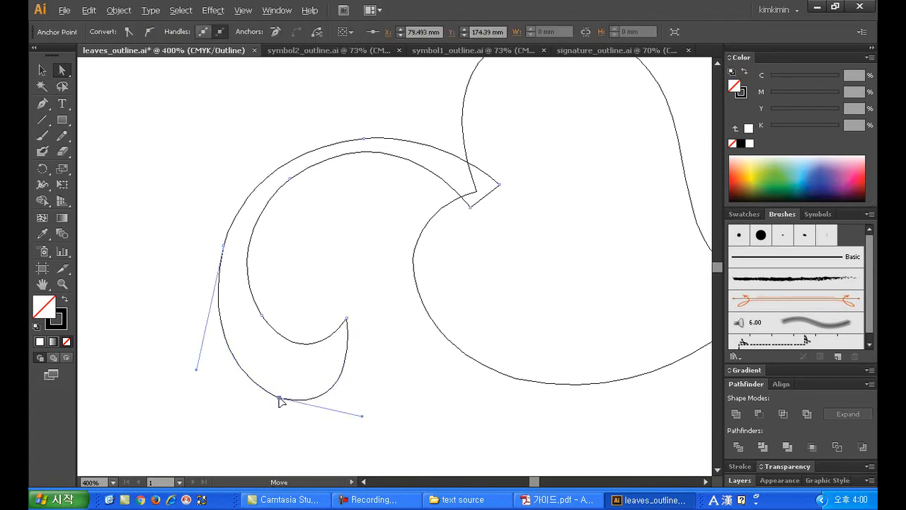
drag(362, 416, 363, 420)
click(375, 361)
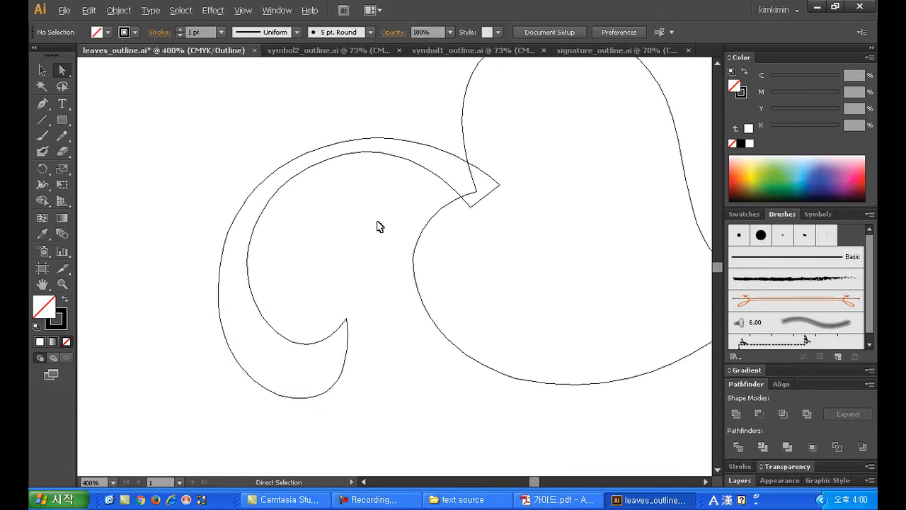
key(ctrl+y)
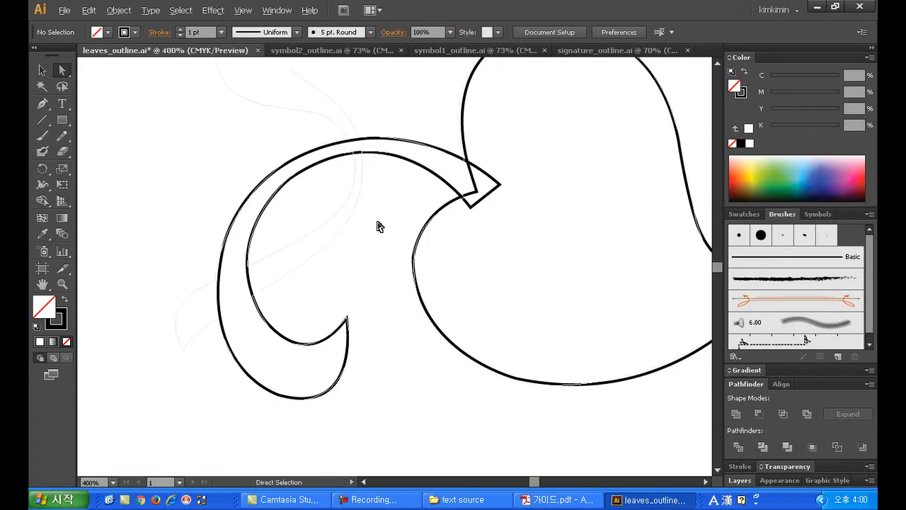
Step: Start tracing the second tendril with the Pen tool from its lower left tip up its right edge to just below the crossing
drag(399, 236, 468, 314)
click(42, 102)
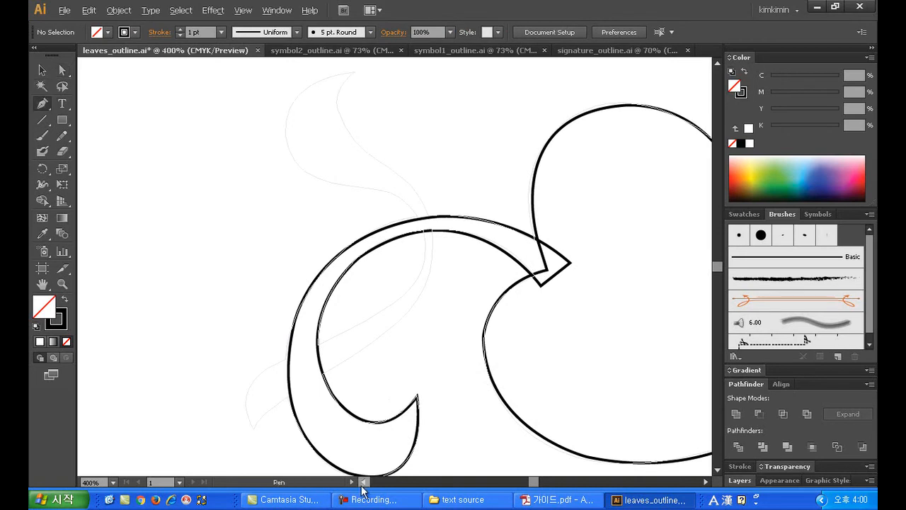
click(255, 425)
drag(335, 369, 412, 322)
click(335, 369)
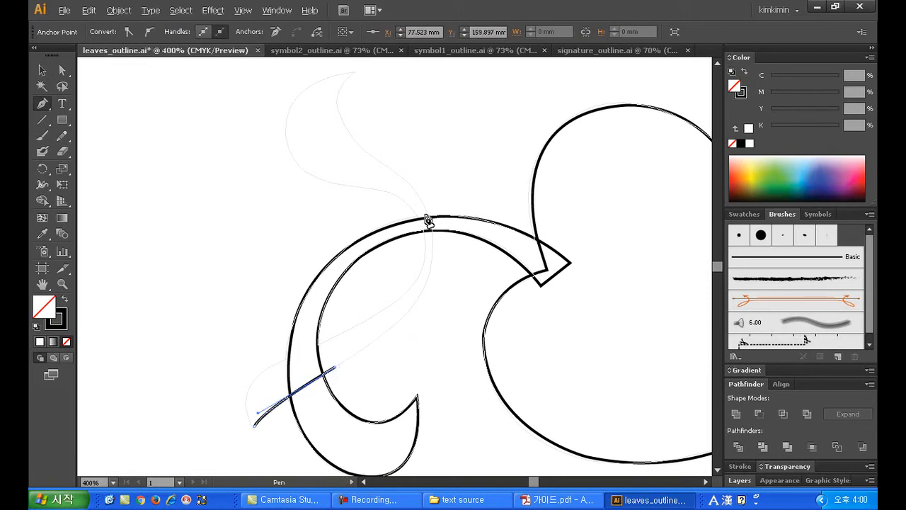
drag(432, 252, 429, 189)
scroll(477, 228, up, 1)
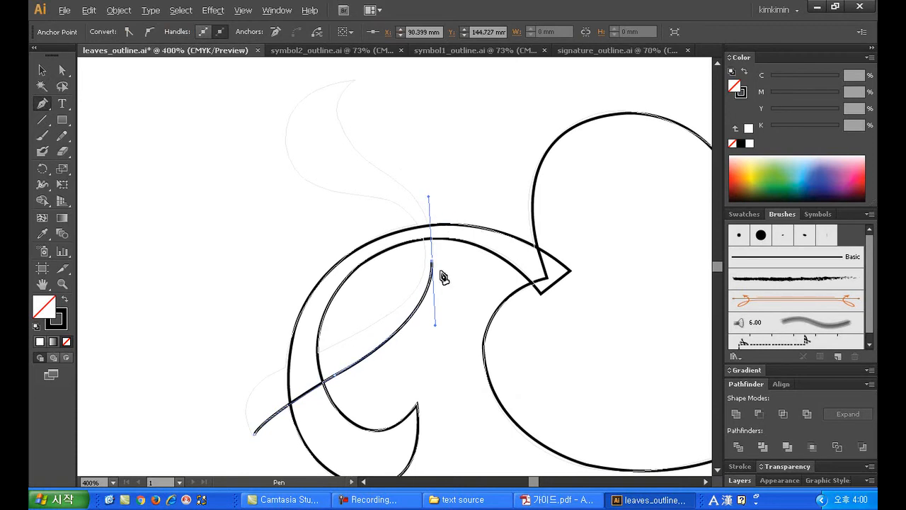
click(433, 261)
Step: Continue the second tendril's right edge above the crossing to its pointed upper tip, leaving a corner there
drag(373, 166, 301, 133)
scroll(410, 195, up, 1)
click(374, 176)
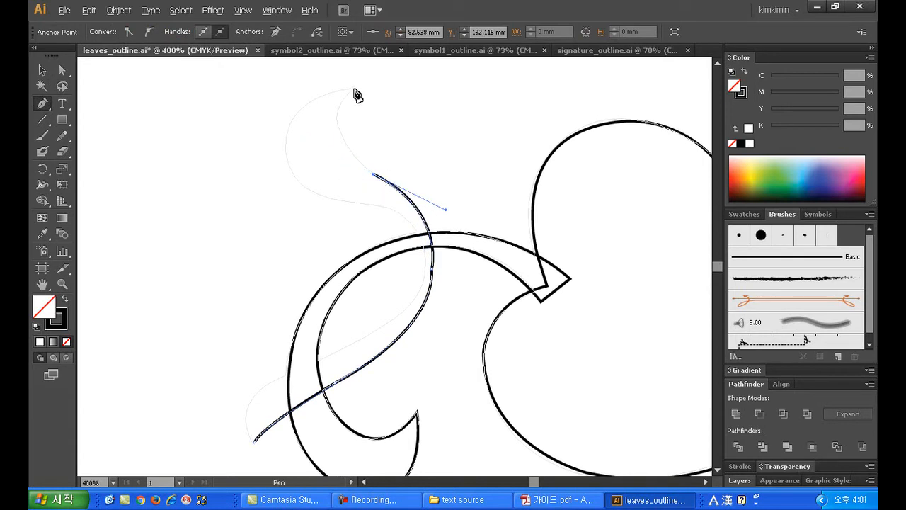
mouse_move(358, 94)
mouse_down()
mouse_move(386, 85)
mouse_move(415, 143)
mouse_move(400, 208)
mouse_move(406, 187)
mouse_up()
scroll(383, 85, up, 4)
click(354, 216)
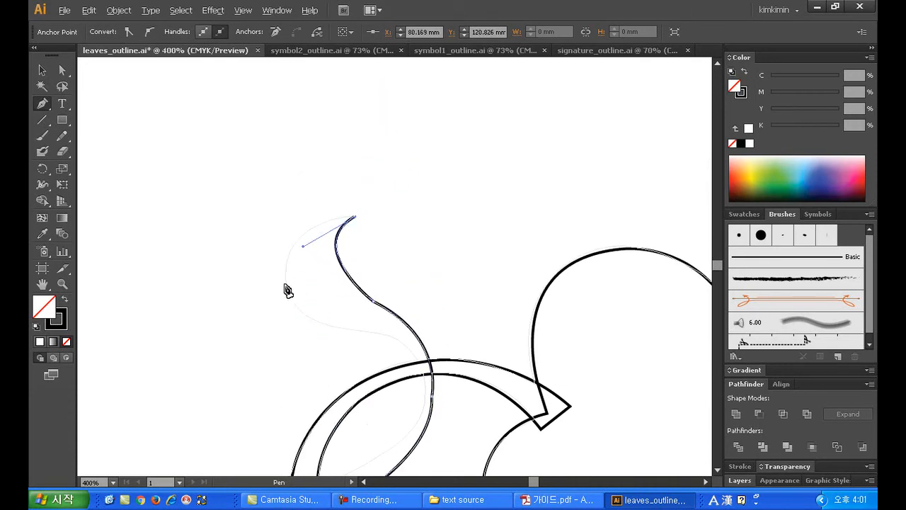
Step: Trace the second tendril's left edge with the Pen tool from its upper tip around the bulge and down to the crossing
drag(287, 276, 390, 340)
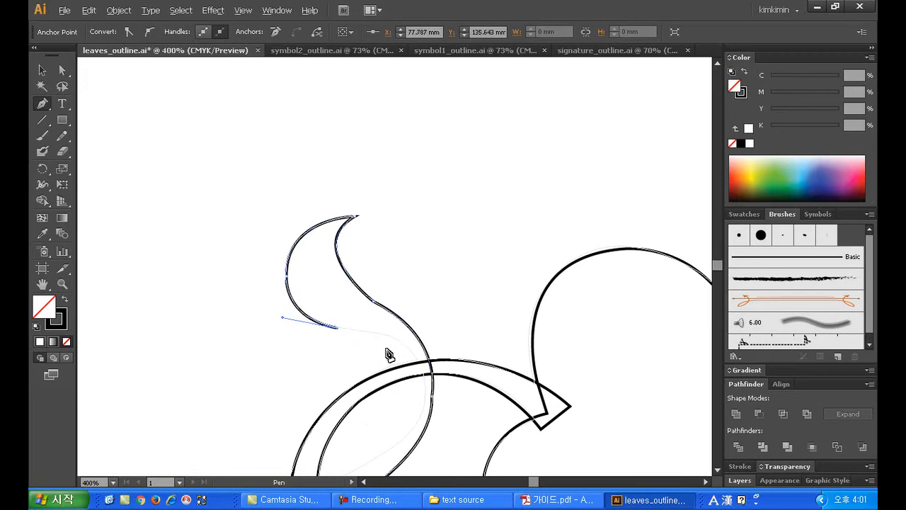
drag(426, 384, 428, 444)
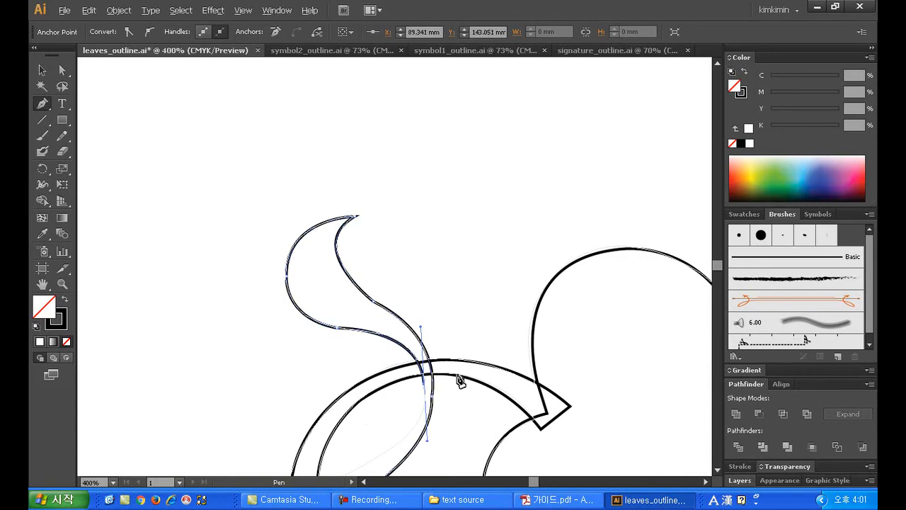
scroll(456, 368, down, 5)
scroll(450, 305, down, 1)
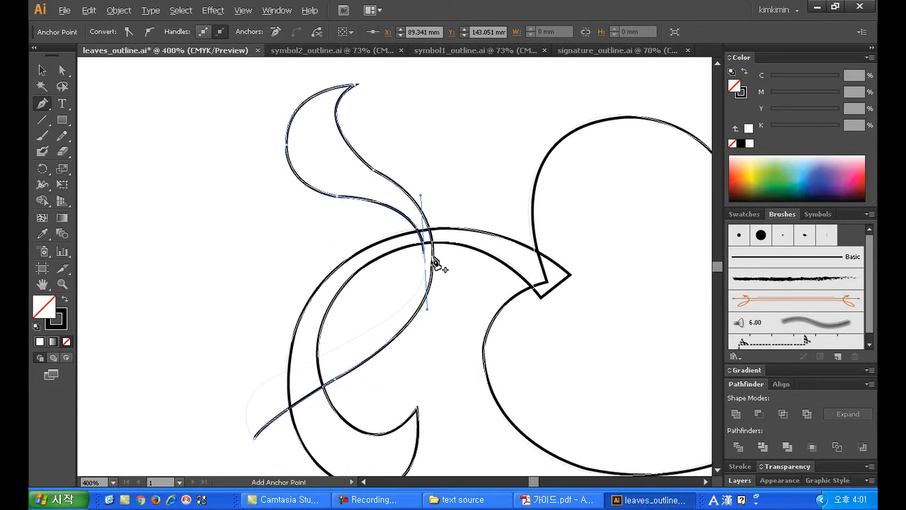
Step: Continue the second tendril's inner edge below the crossing toward its lower tip, leaving a corner point where the edge straightens
click(425, 254)
drag(362, 335, 285, 371)
click(362, 337)
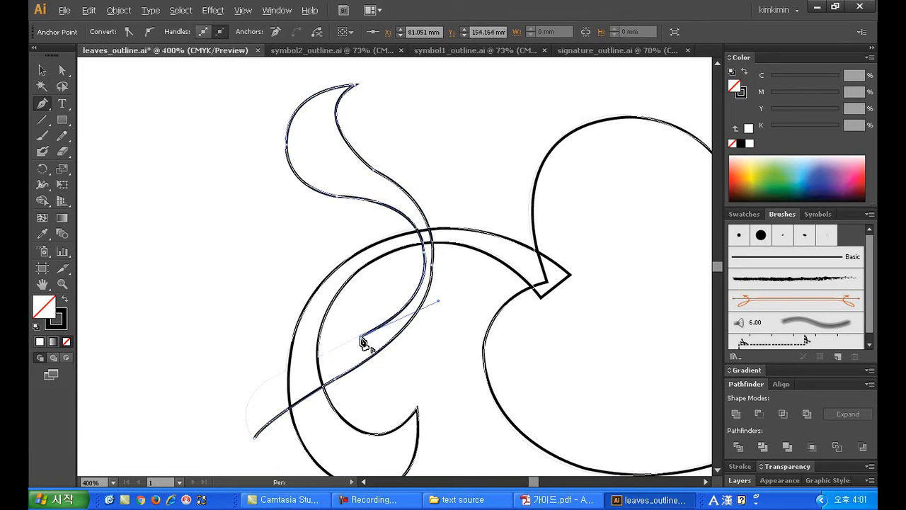
drag(365, 372, 370, 342)
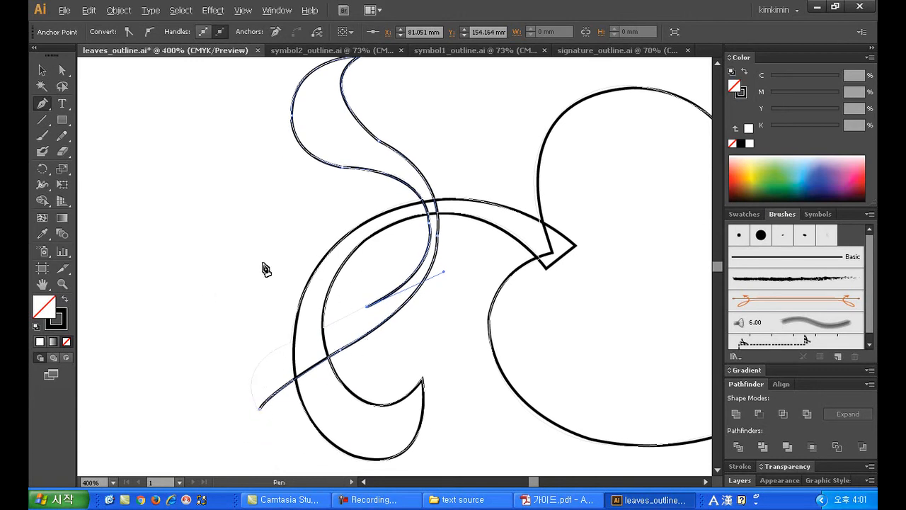
drag(443, 295, 367, 300)
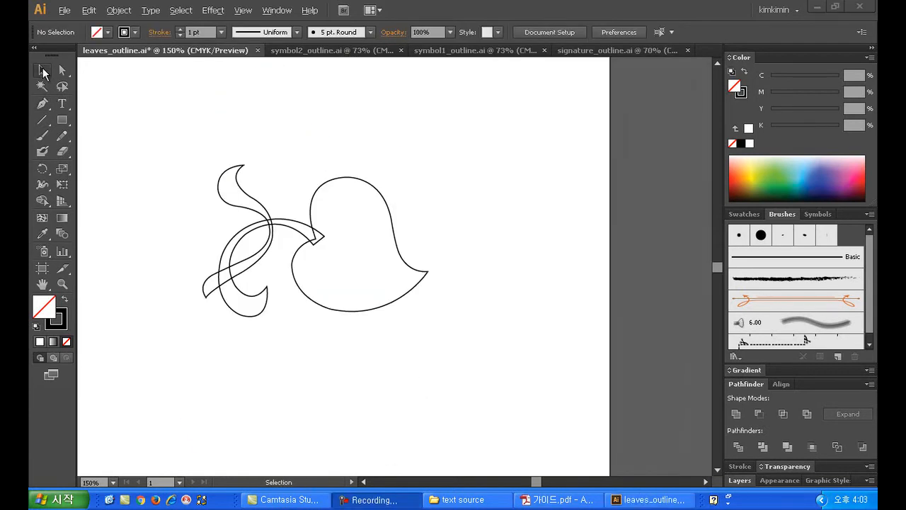
Step: Unite the leaf and both tendrils into a single shape with the Pathfinder
drag(152, 117, 464, 365)
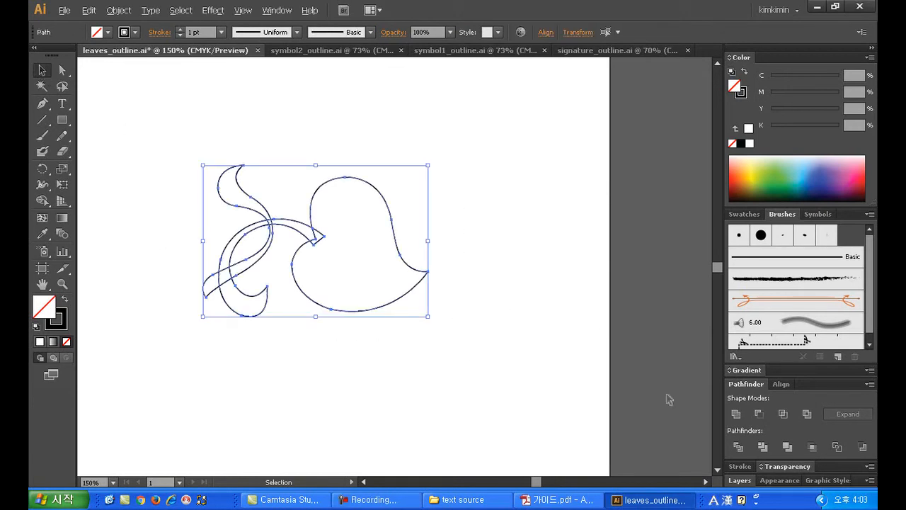
click(736, 414)
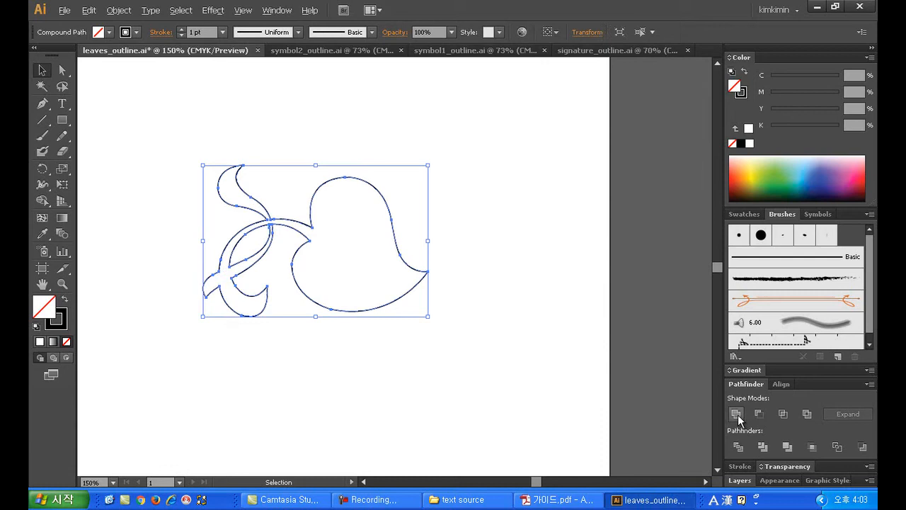
click(384, 371)
Step: Fill the united leaf shape with the default white-to-black linear gradient and show the color swatches
click(362, 316)
click(53, 343)
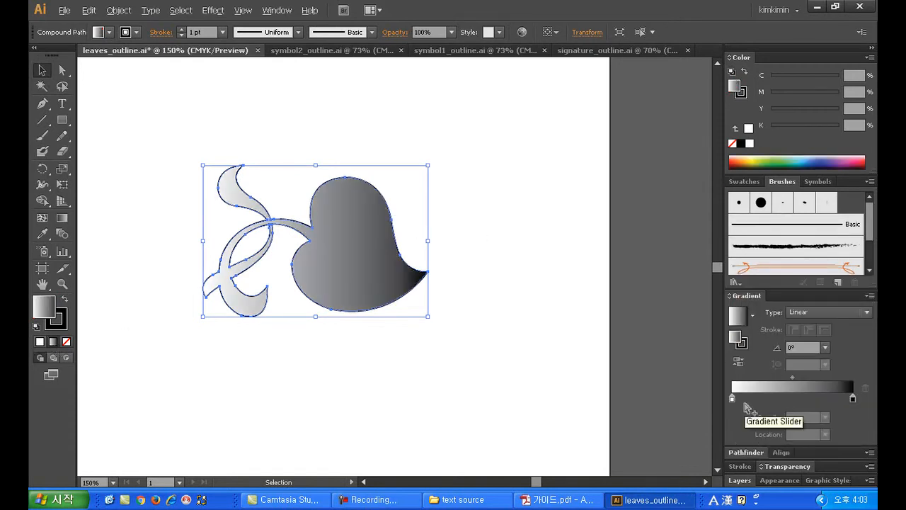
click(750, 181)
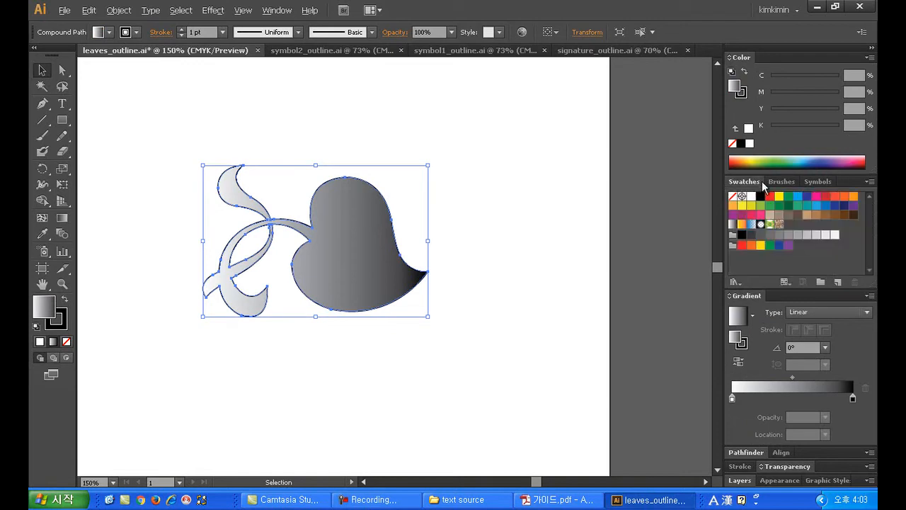
Step: Check the leaf's gradient colors in the PDF guide and set the gradient's starting stop to CMYK with Y 65%
click(731, 399)
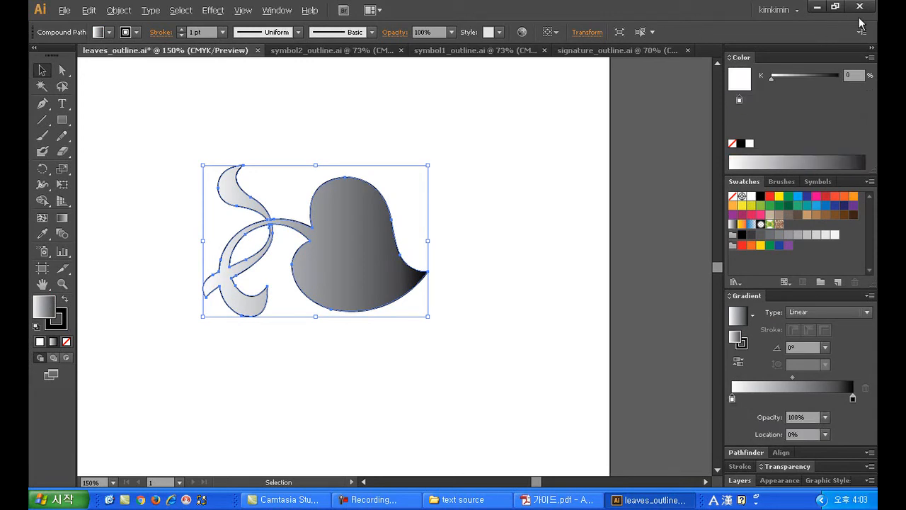
click(871, 57)
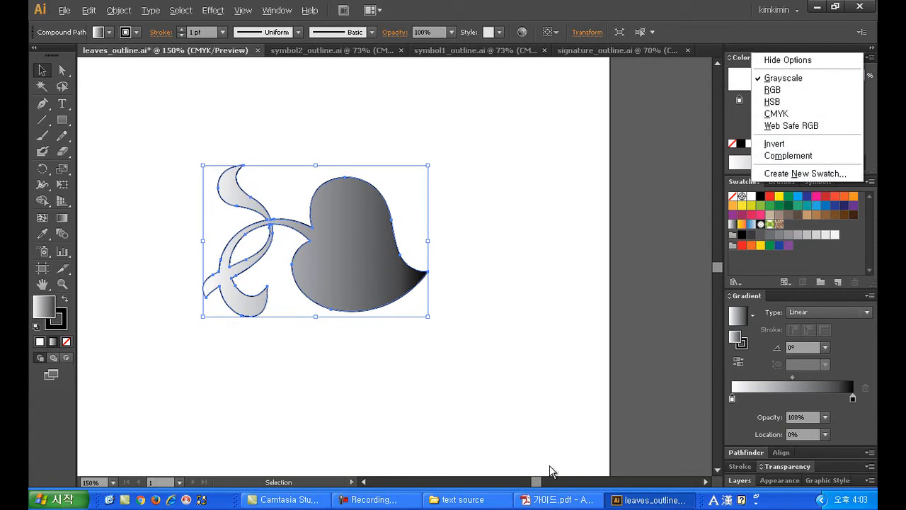
click(567, 500)
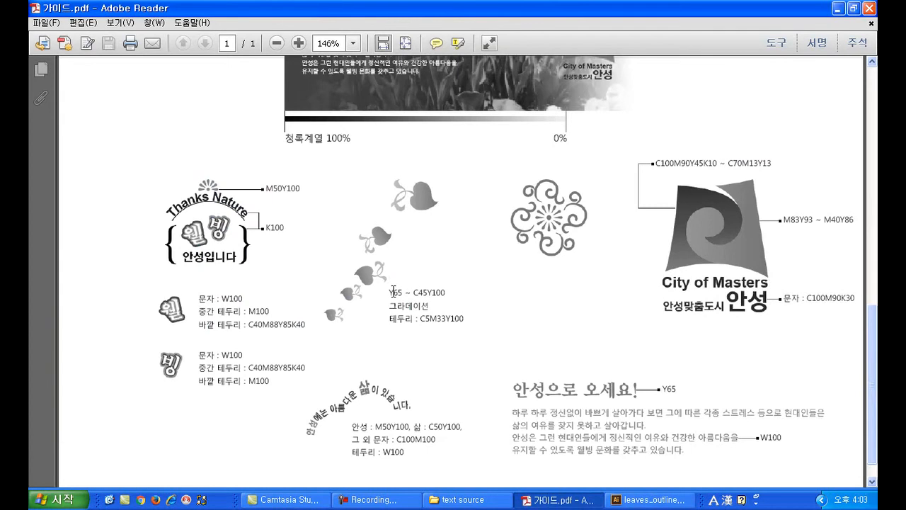
click(677, 503)
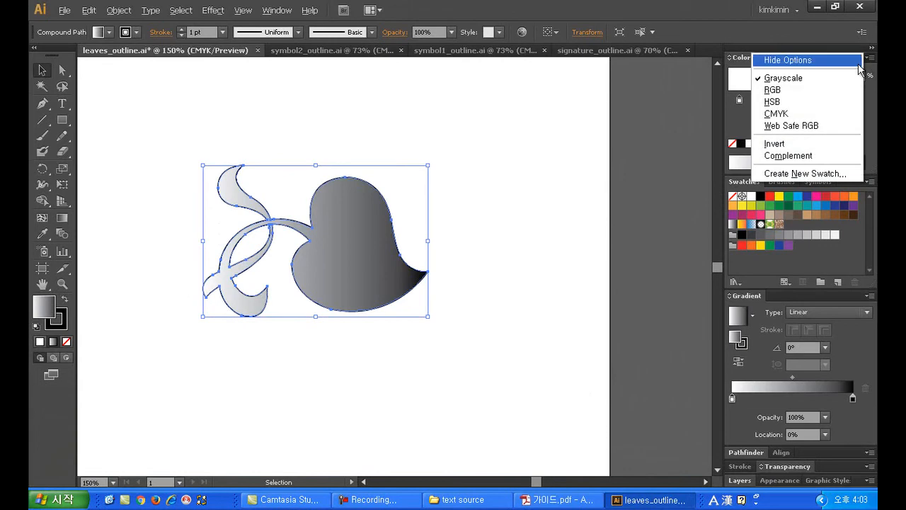
click(793, 113)
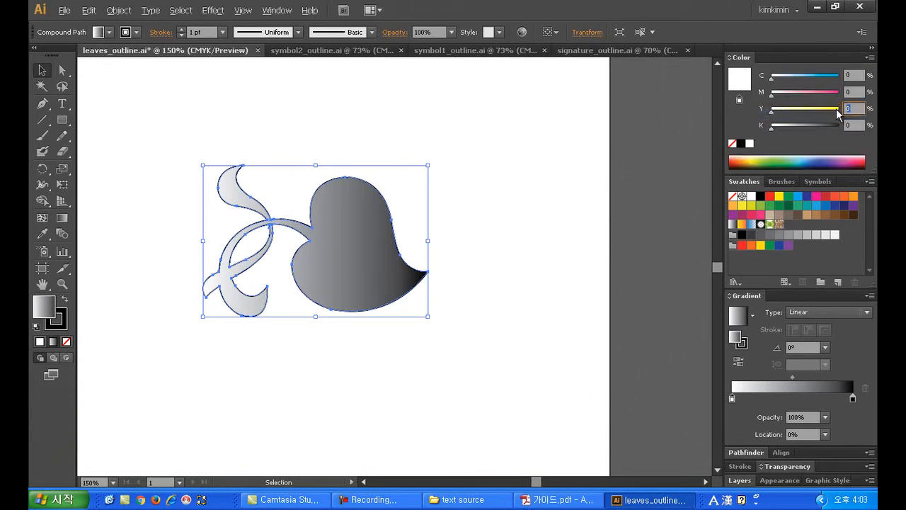
text(65)
key(Return)
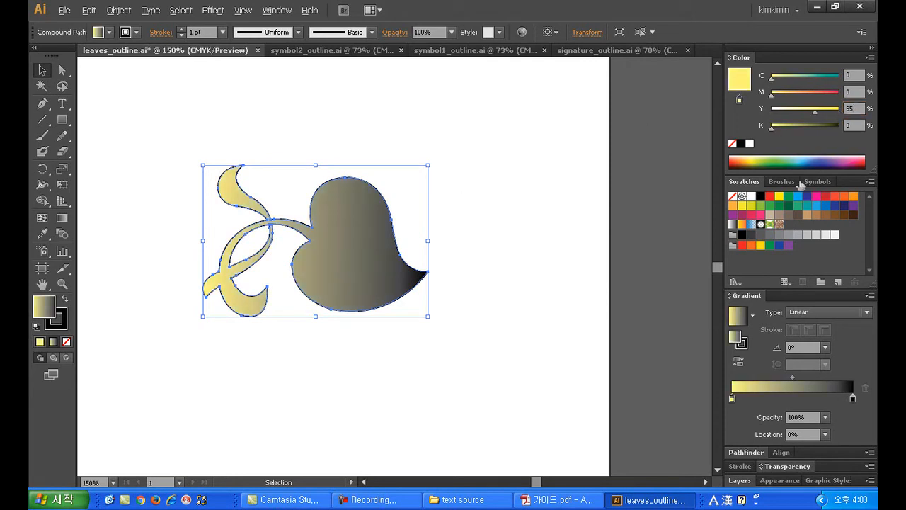
Step: Set the gradient's end stop to CMYK with C 45%, M 0%, Y 100% and K 0%
click(852, 398)
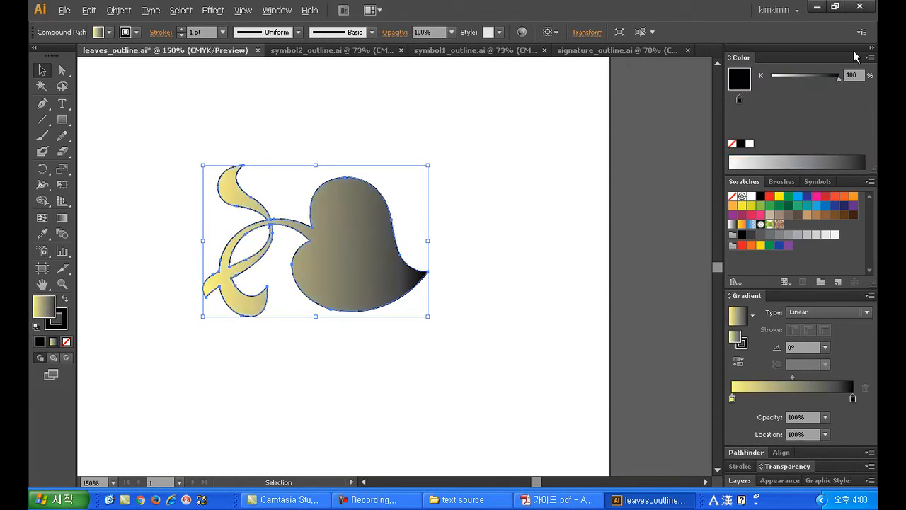
click(866, 58)
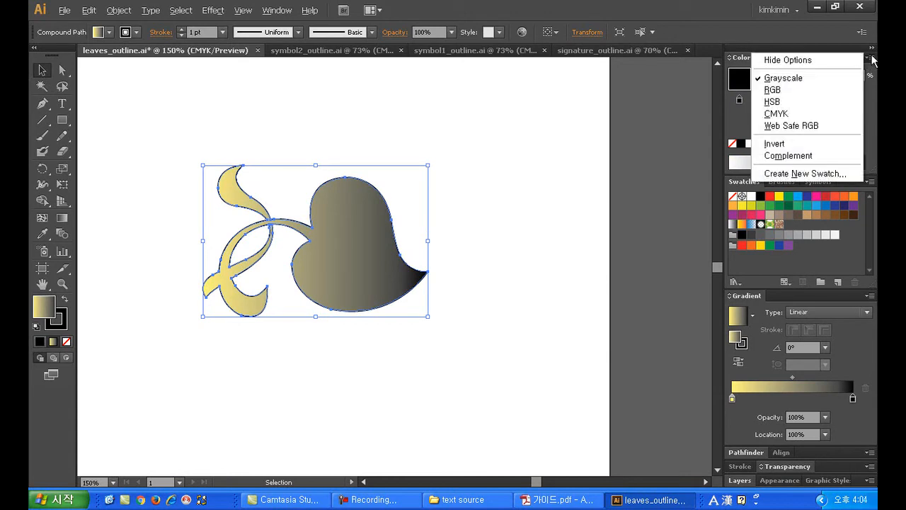
click(836, 113)
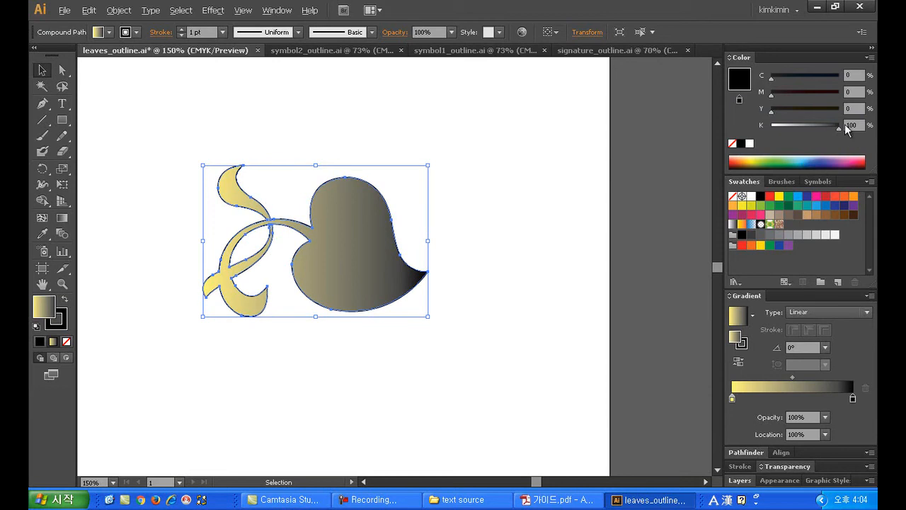
click(846, 74)
text(45)
mouse_move(771, 111)
mouse_down()
mouse_move(841, 112)
mouse_move(772, 125)
mouse_up()
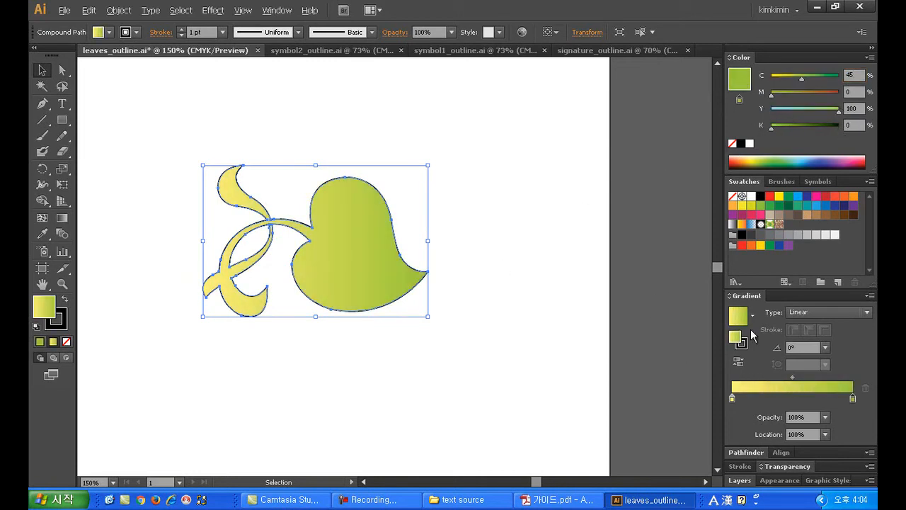
Step: Save the yellow-to-green gradient as a swatch and remove the leaf shape's stroke
drag(738, 322, 789, 225)
click(538, 264)
click(385, 256)
click(63, 325)
click(66, 342)
click(244, 371)
double_click(40, 285)
click(42, 71)
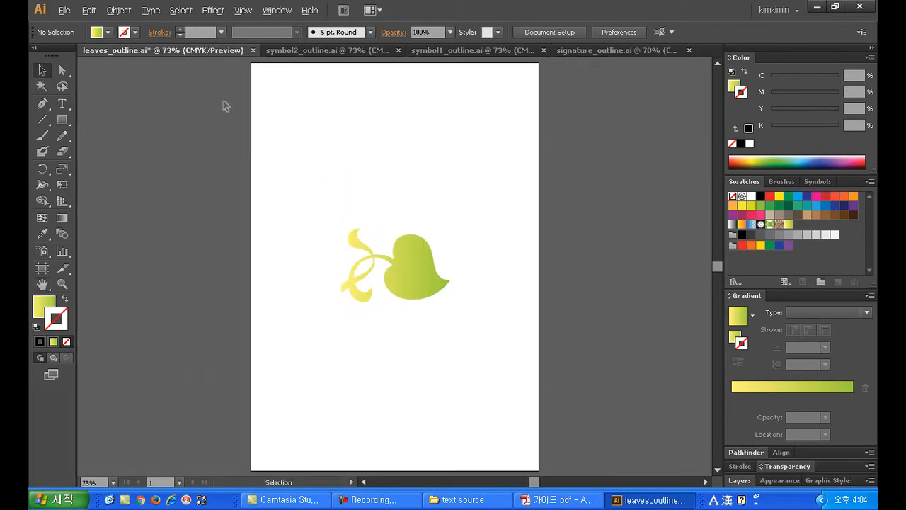
Step: Move the finished leaf motif up to the upper part of the page
drag(290, 159, 499, 395)
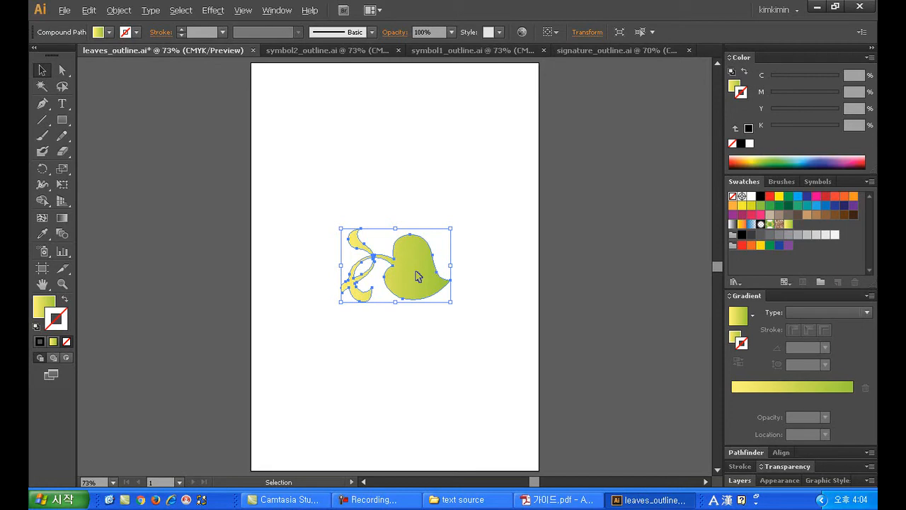
drag(417, 276, 427, 147)
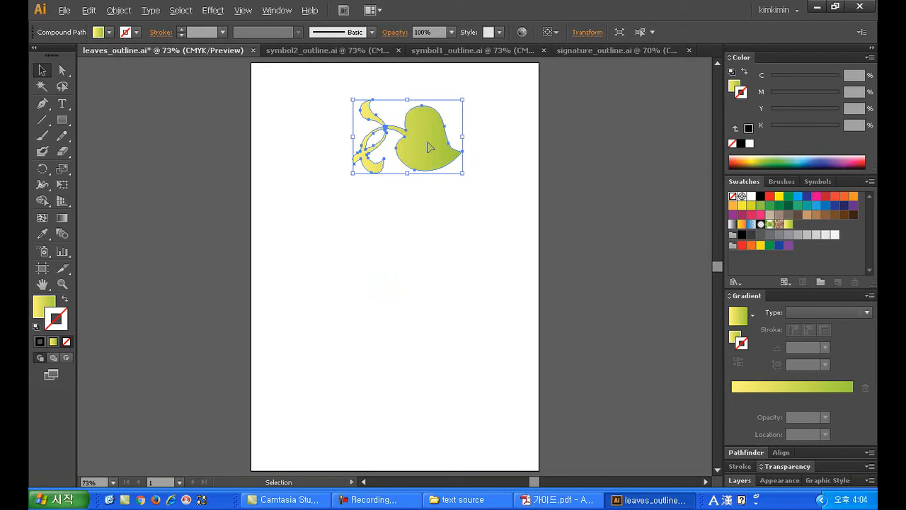
Step: Copy the leaf motif into a new A4 document and place it, scaled down, near the top of the page
key(ctrl+n)
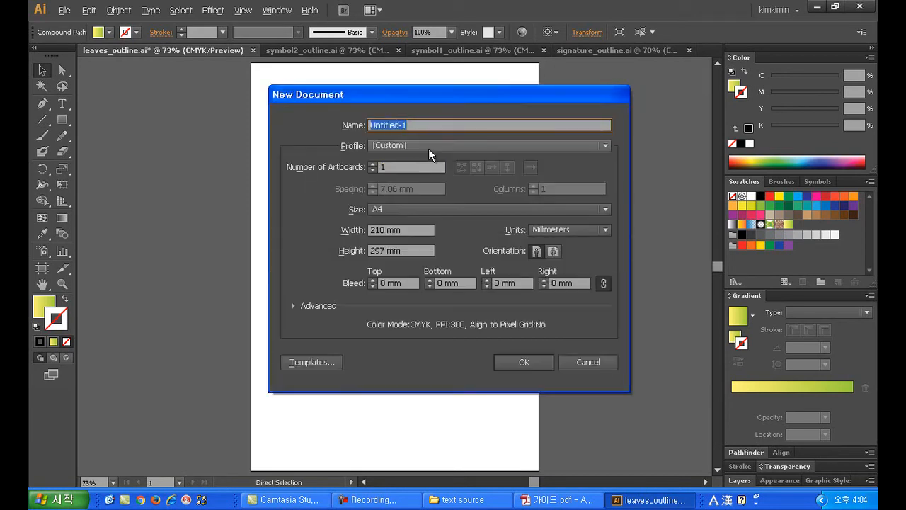
key(Return)
key(ctrl+v)
drag(434, 276, 446, 184)
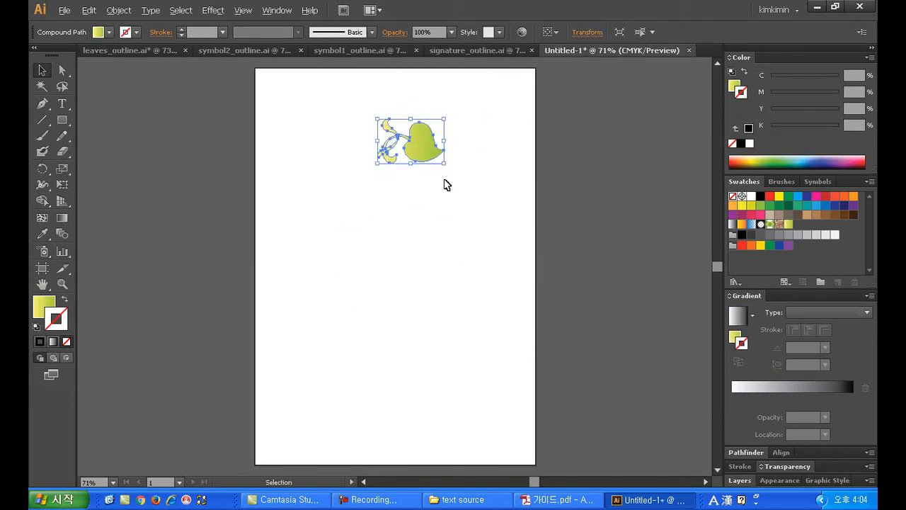
click(447, 184)
Step: Place a smaller copy of the leaf below the original, and beneath it another copy rotated to face the opposite way
drag(423, 154, 394, 223)
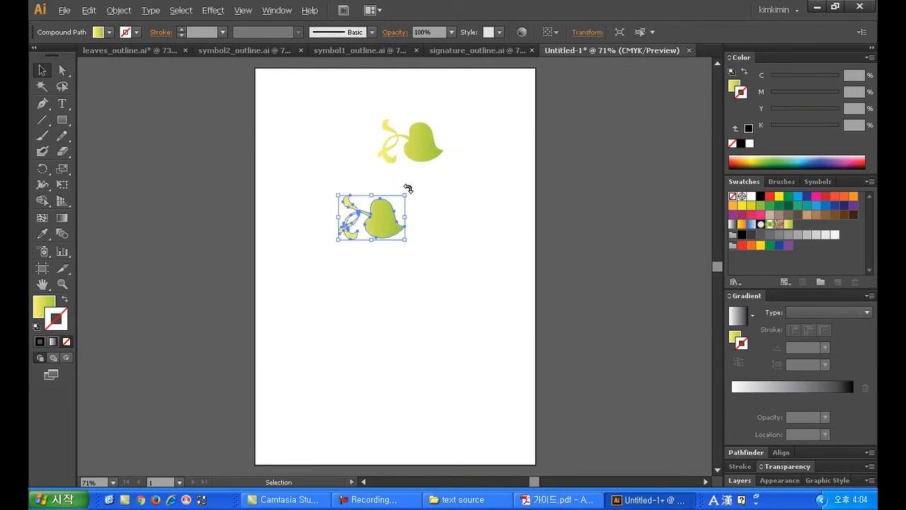
drag(407, 188, 337, 299)
click(397, 225)
click(406, 223)
click(416, 226)
click(377, 205)
click(429, 295)
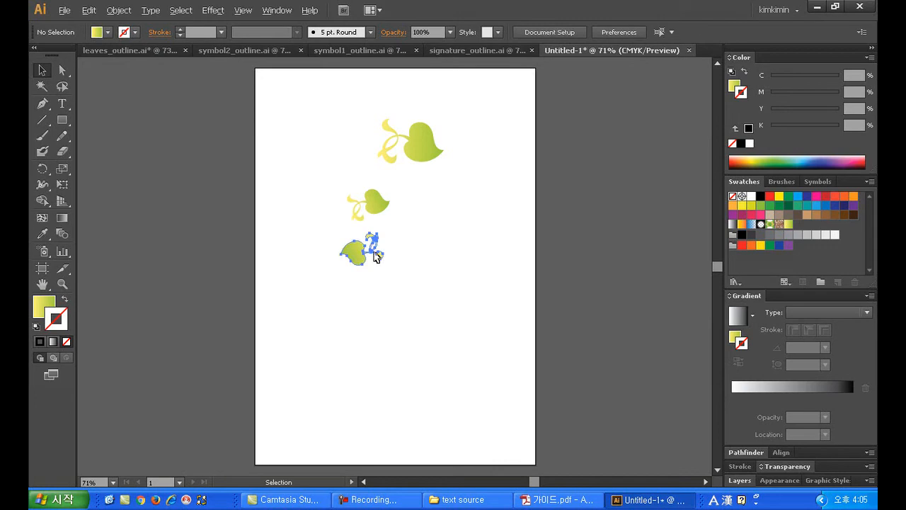
Step: Adjust the rotation of the third leaf so that it sits nearly level under the second one
click(381, 253)
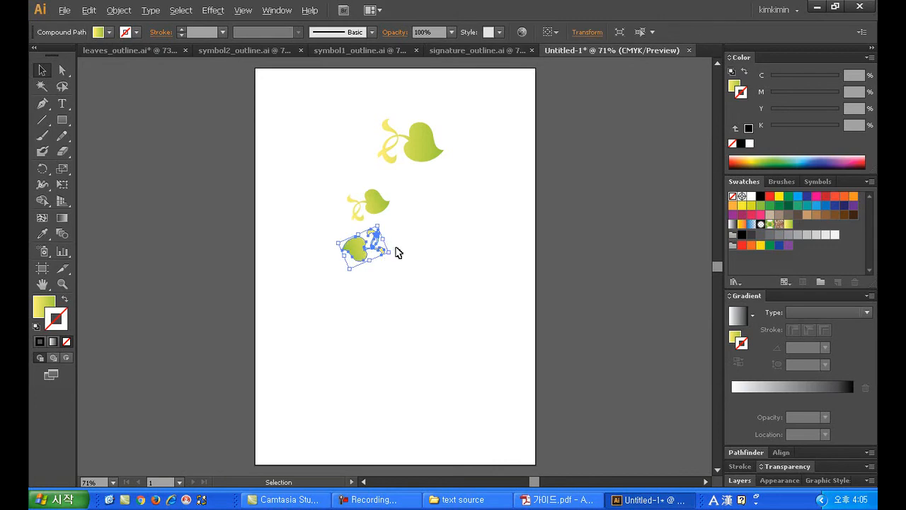
click(394, 257)
click(382, 252)
drag(394, 251, 394, 261)
click(409, 277)
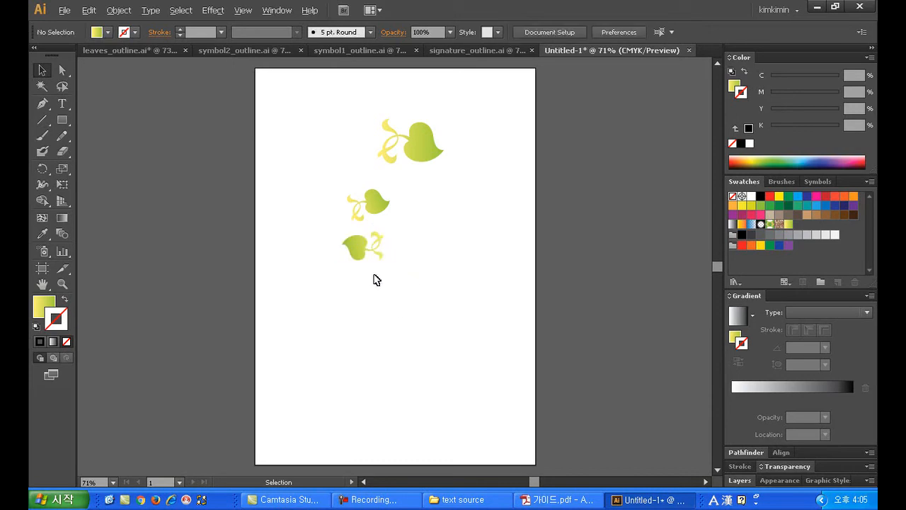
Step: Duplicate the third leaf below itself and scale the copy down as the fourth leaf
click(356, 253)
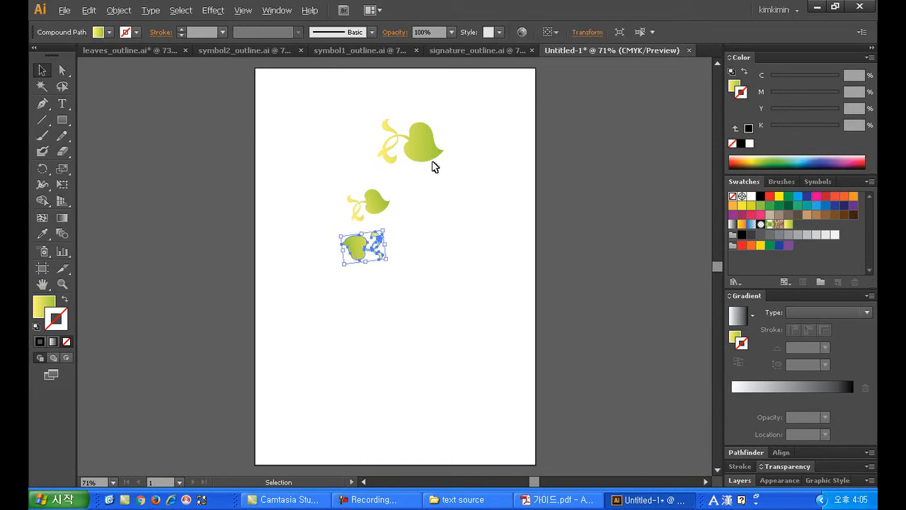
click(421, 157)
drag(352, 255, 360, 277)
click(360, 269)
click(346, 279)
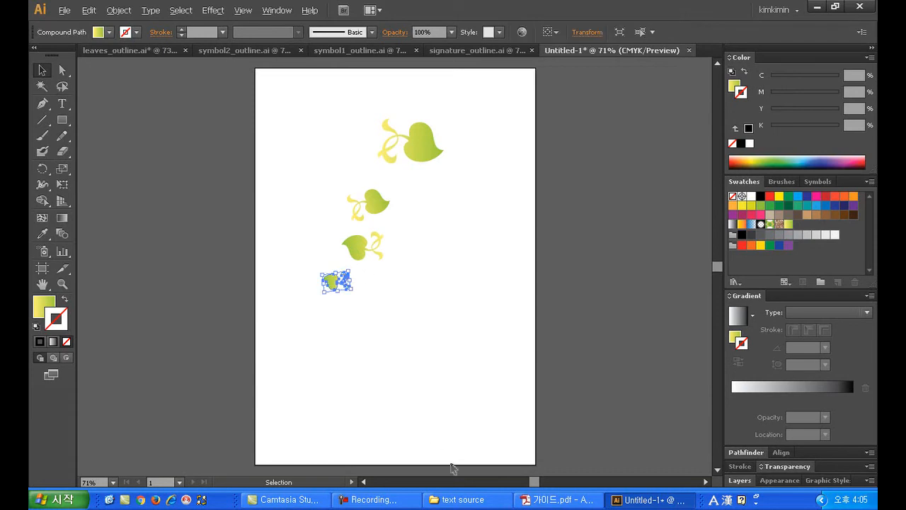
Step: Compare the arrangement with the PDF guide, shift the fourth leaf inward, and add a rotated fifth copy just below it
click(549, 499)
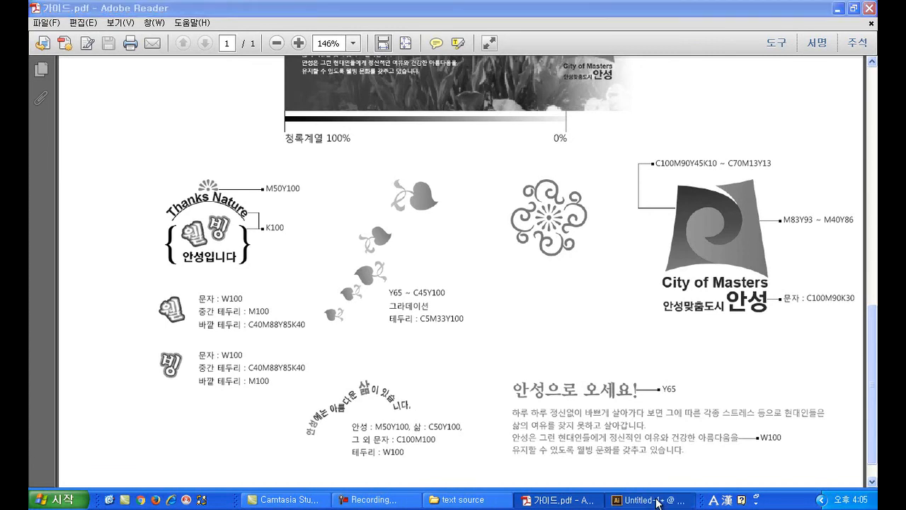
click(658, 501)
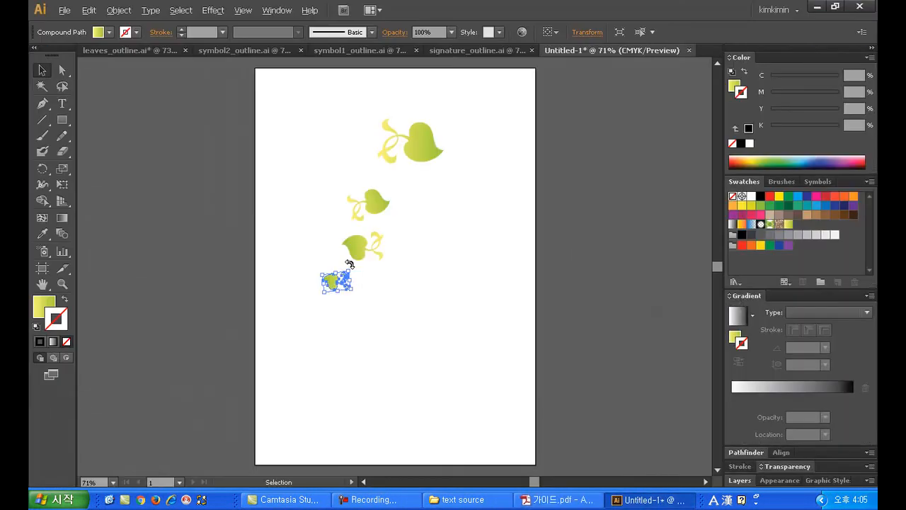
click(374, 279)
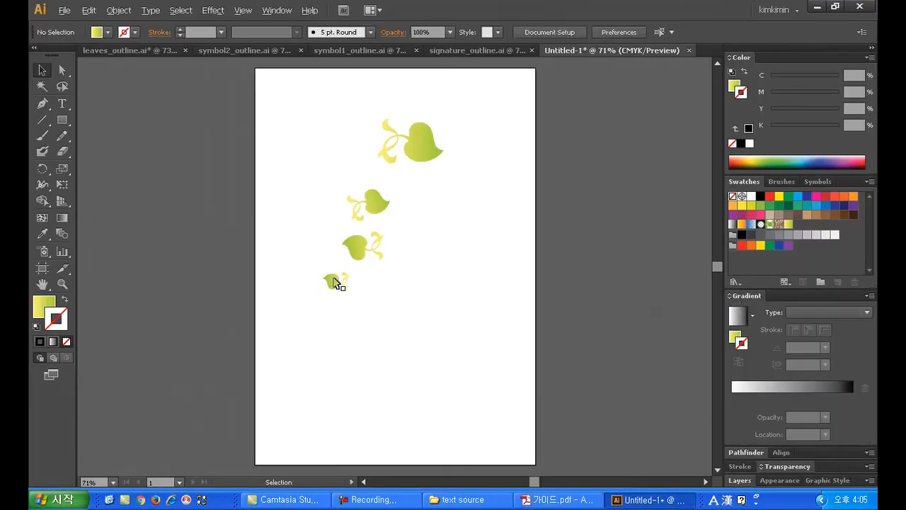
drag(344, 279, 330, 302)
click(407, 287)
click(347, 311)
click(403, 311)
Step: Select all five leaves and group them
drag(293, 105, 507, 404)
key(a)
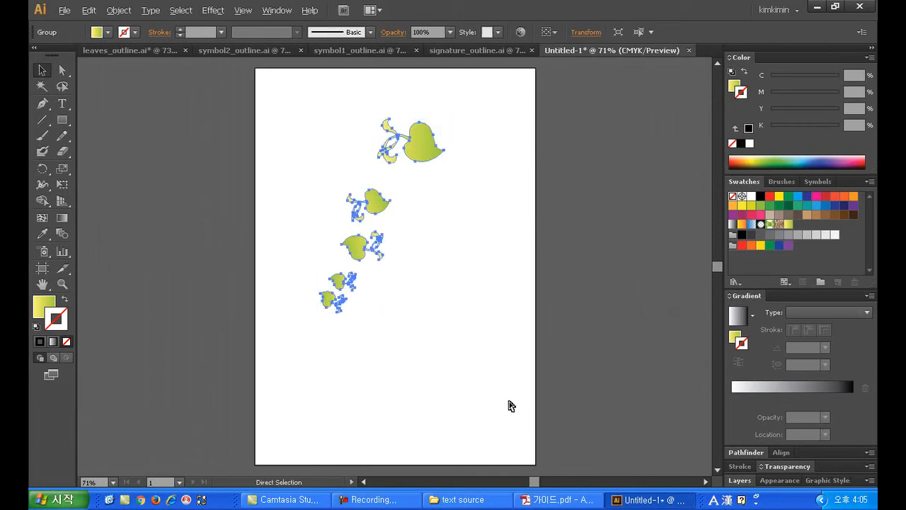
Step: Recentre the grouped leaves on the page by cutting and pasting them, and save the document as 나뭇잎.ai in Illustrator CS6 format
key(ctrl+x)
key(ctrl+v)
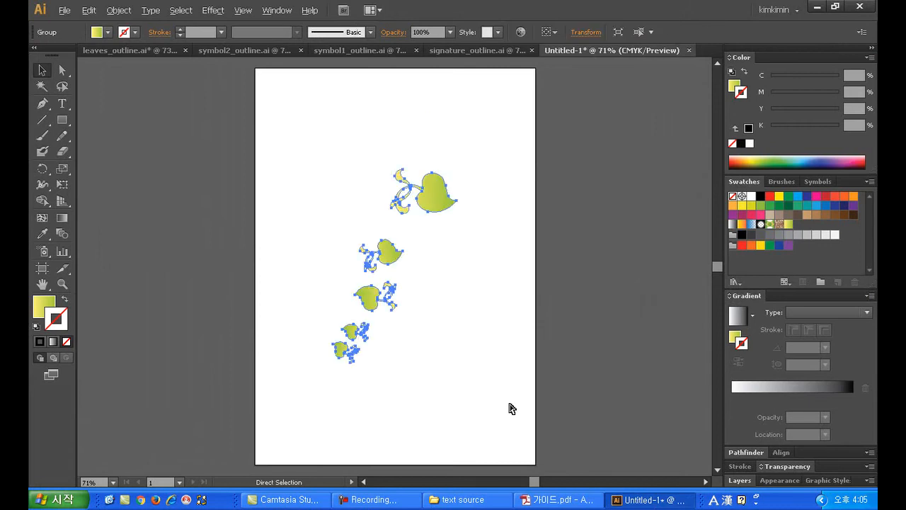
key(ctrl+s)
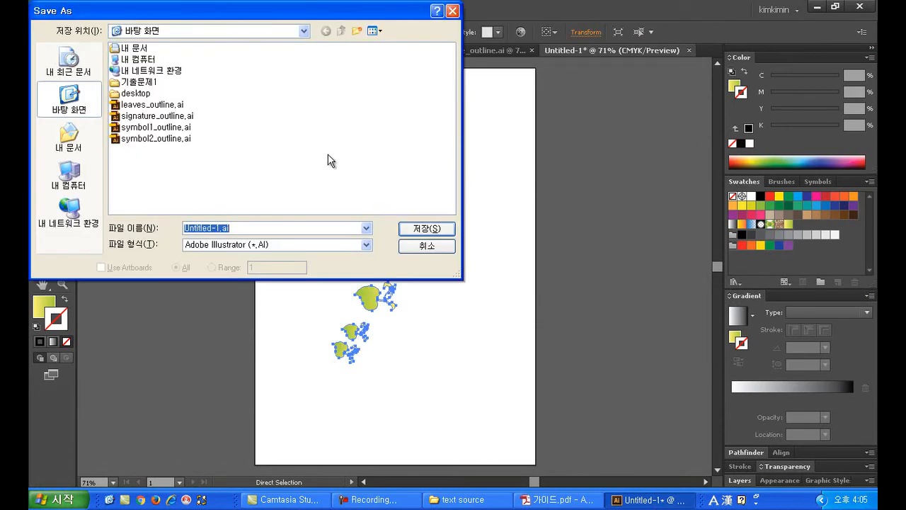
key(Hangul)
text(ㄴ)
key(Return)
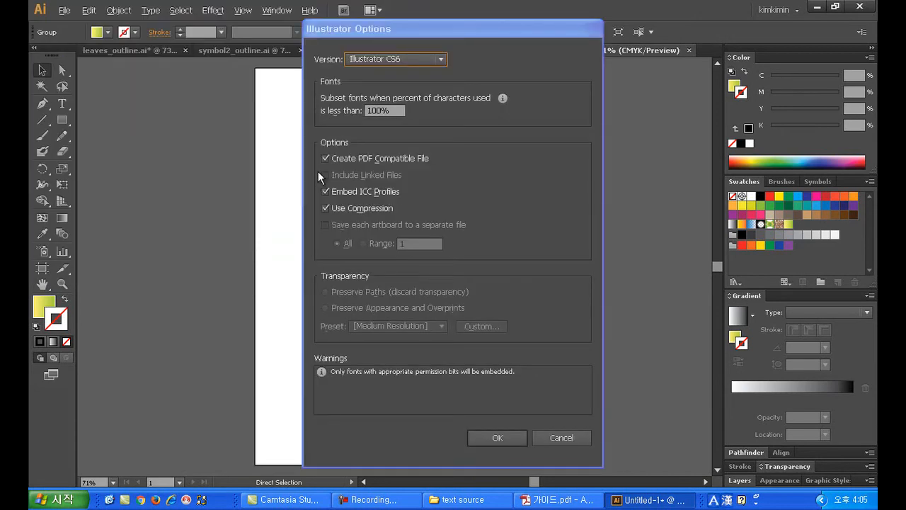
key(Return)
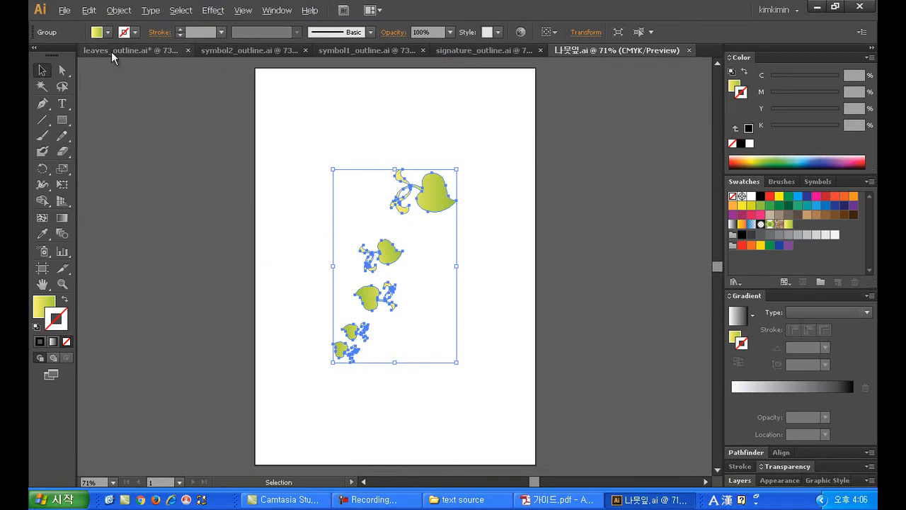
Step: Switch to symbol2_outline.ai and close the saved 나뭇잎.ai document
click(227, 48)
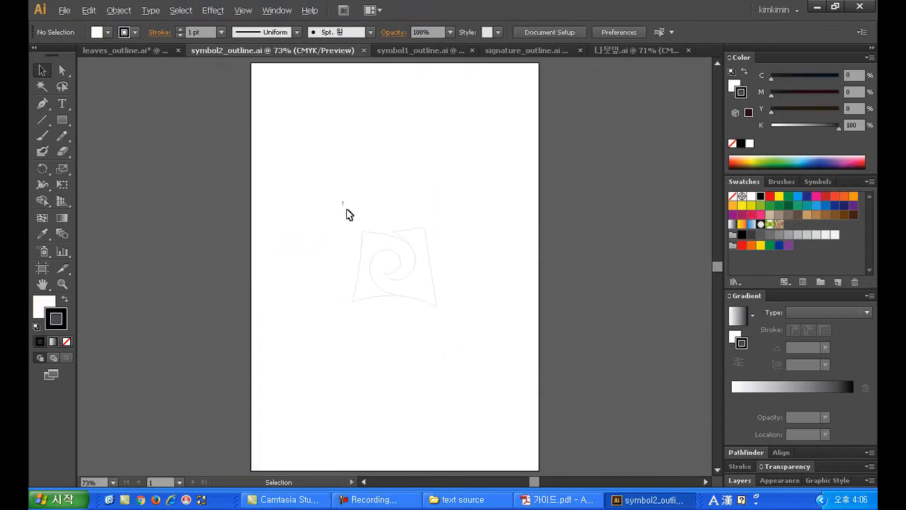
drag(343, 202, 502, 370)
click(688, 49)
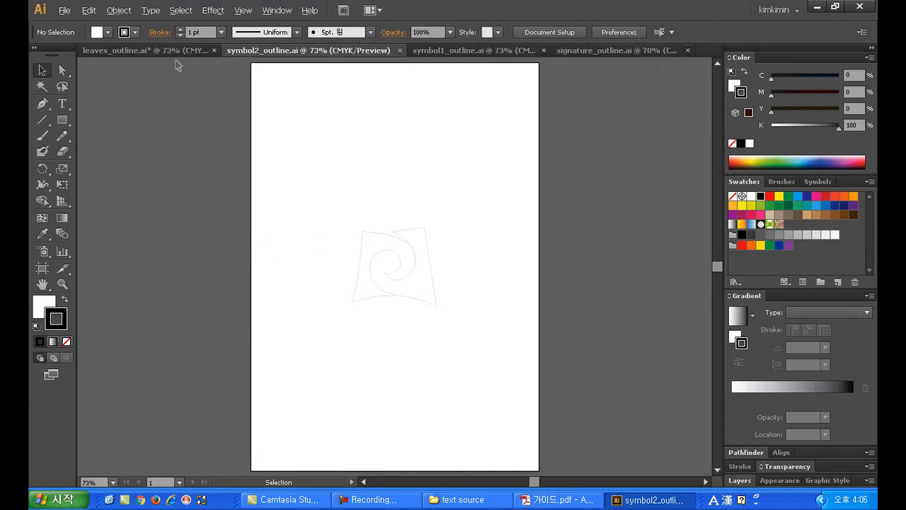
Step: Set the fill to None for tracing the symbol outline, keeping the black 1 pt stroke
click(62, 284)
click(402, 263)
click(400, 262)
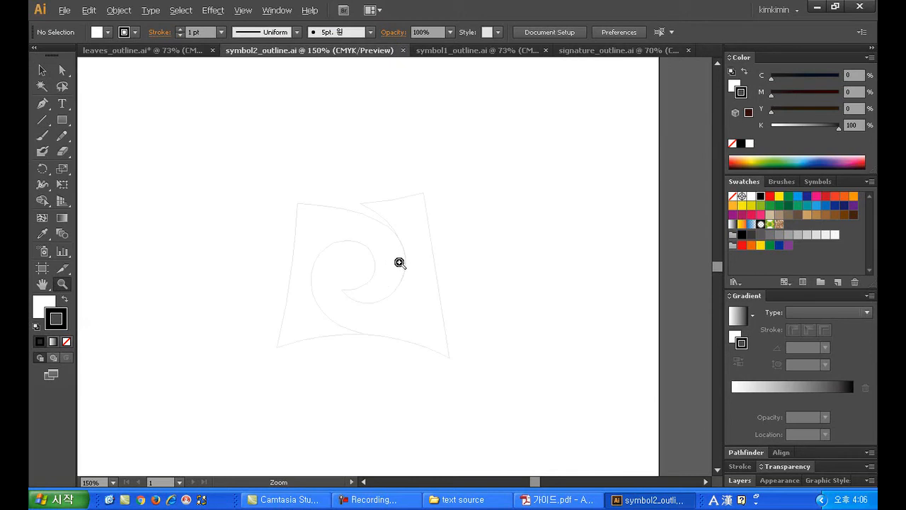
click(252, 14)
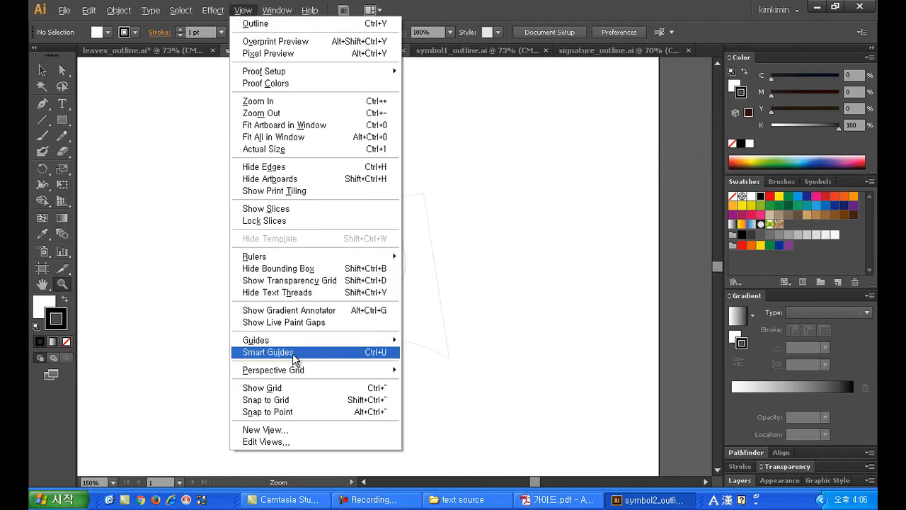
click(57, 314)
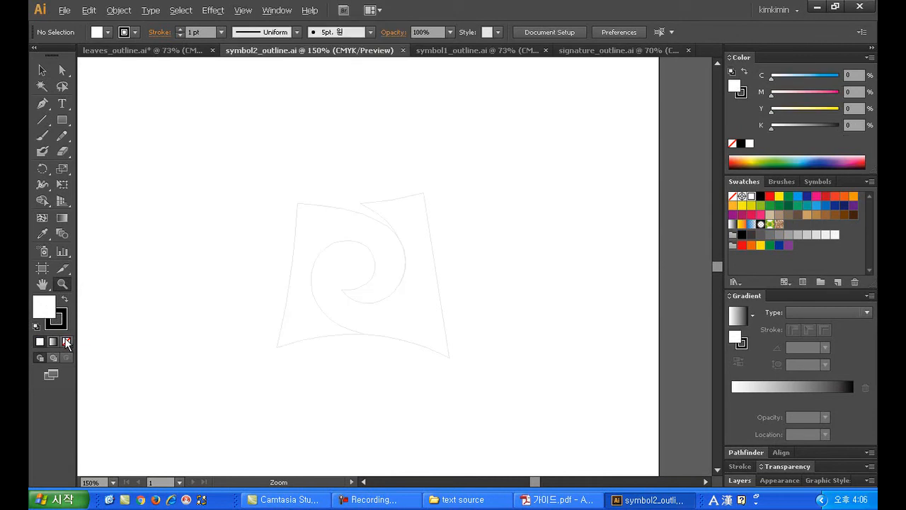
click(66, 342)
click(411, 288)
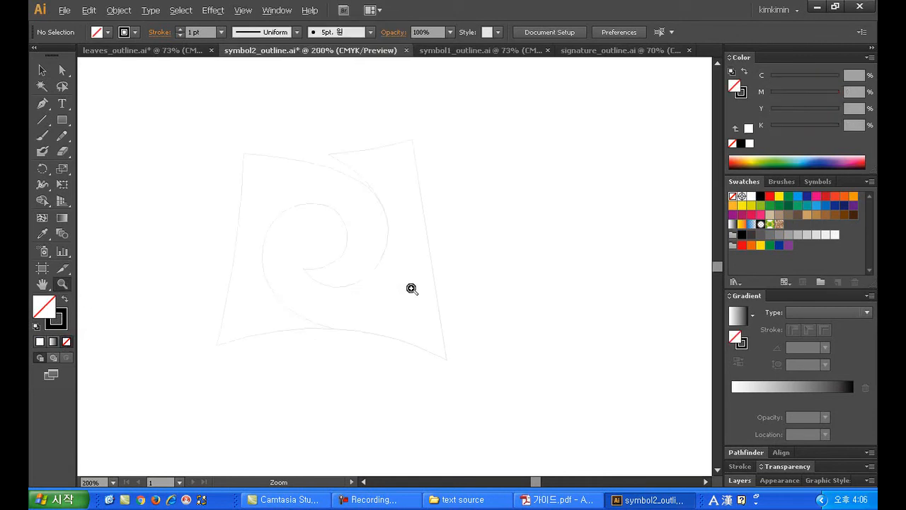
Step: Trace the frame's curved top edge with the Pen tool, from its upper-left corner to a sharp upper-right corner
click(43, 105)
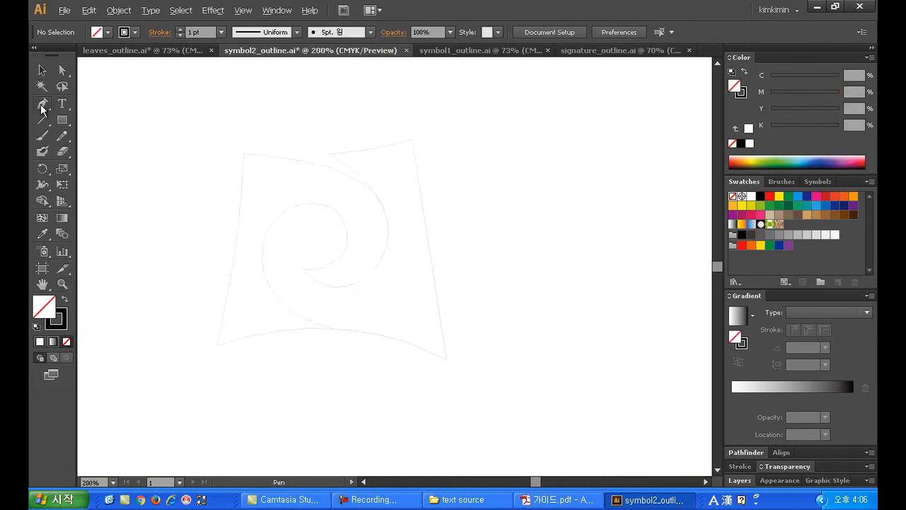
click(244, 153)
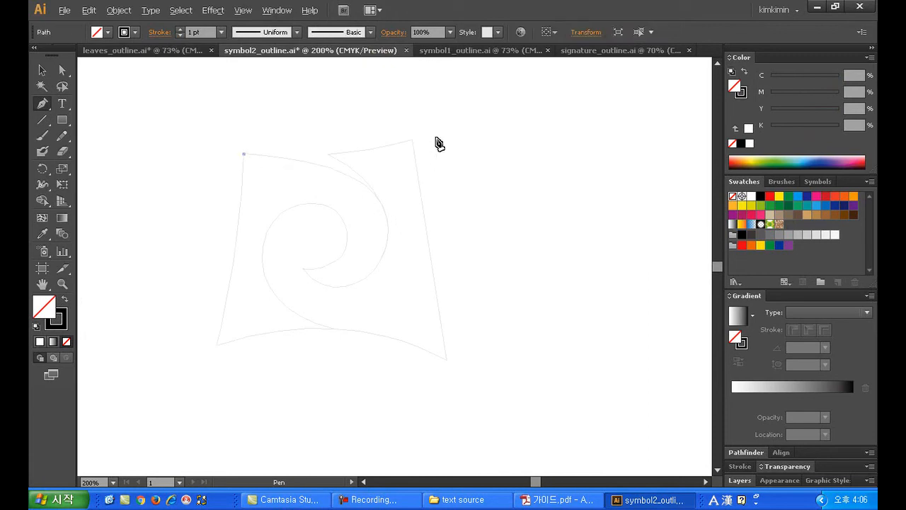
click(415, 138)
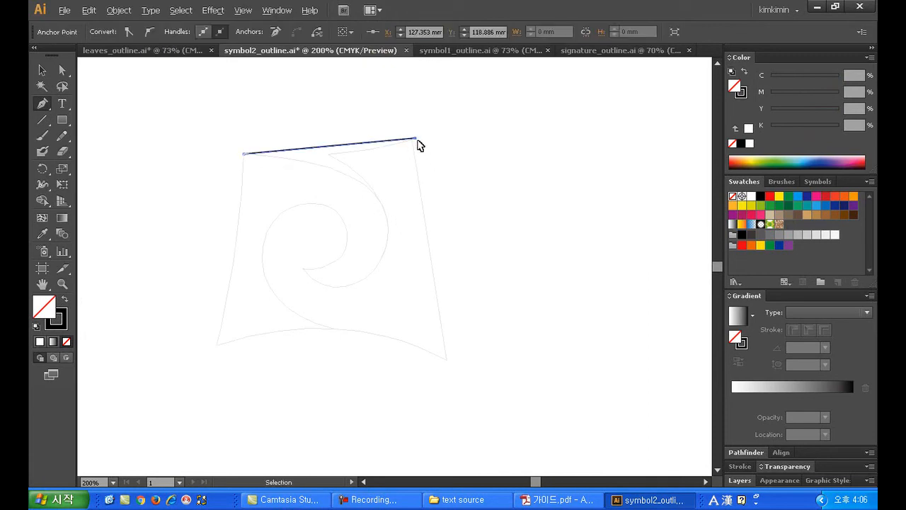
key(ctrl+z)
drag(412, 140, 492, 124)
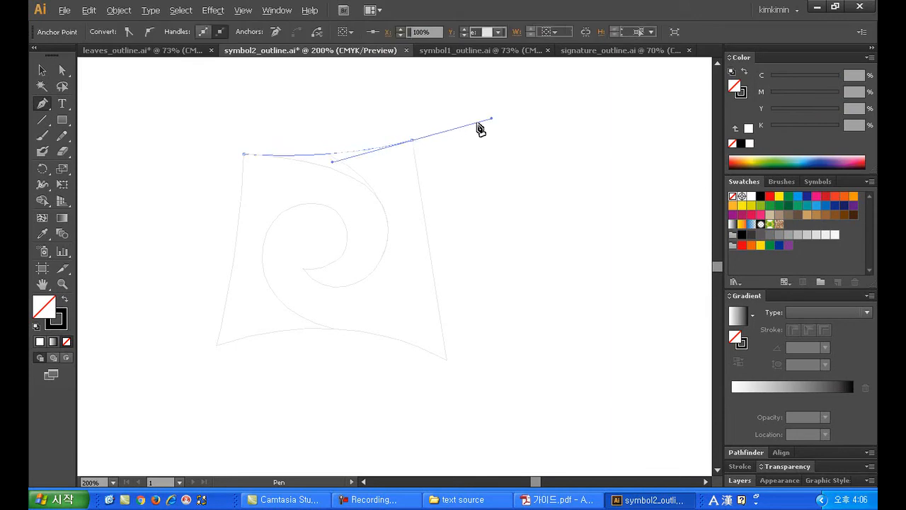
click(413, 141)
Step: Continue the frame path down the straight right edge and along the curved bottom, closing it with the curved left edge
click(446, 360)
drag(216, 347, 341, 390)
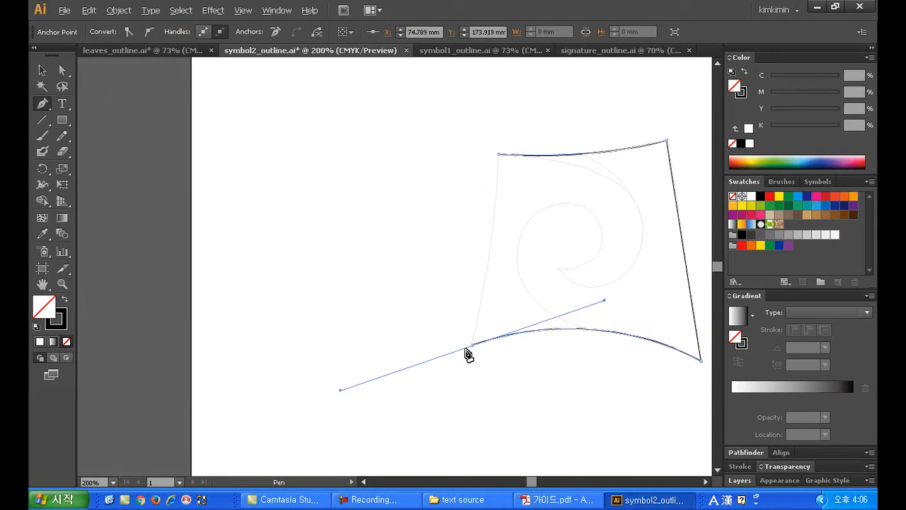
click(473, 346)
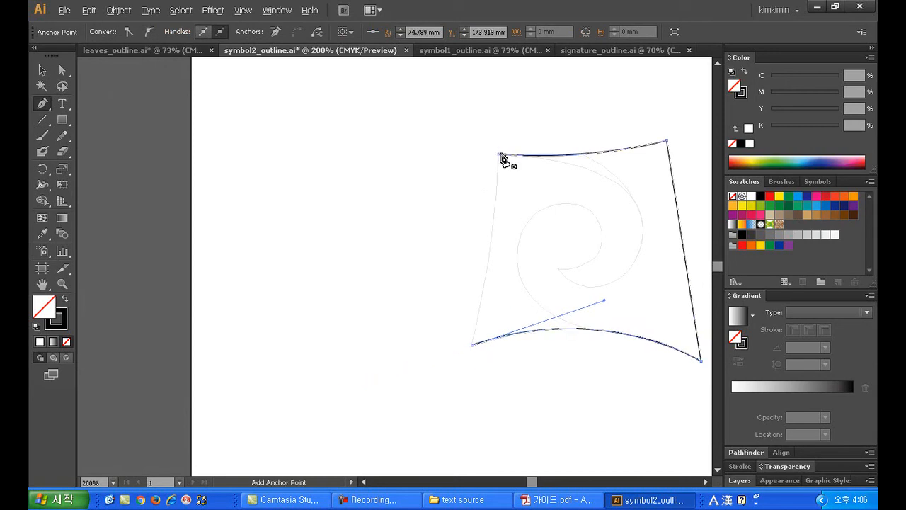
drag(500, 154, 502, 117)
key(space)
drag(591, 227, 430, 227)
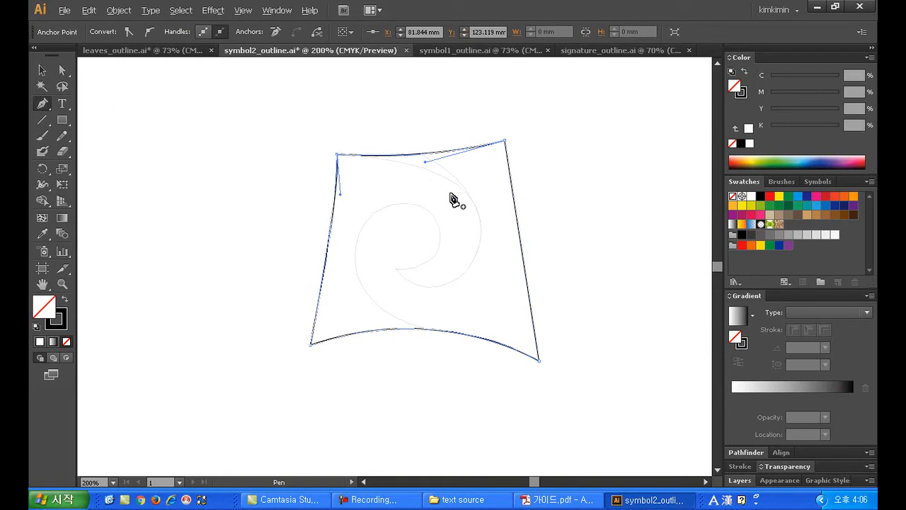
Step: Trace the swirl's outer curve with the Pen tool from just above the frame's top edge around to the inner tip
click(349, 151)
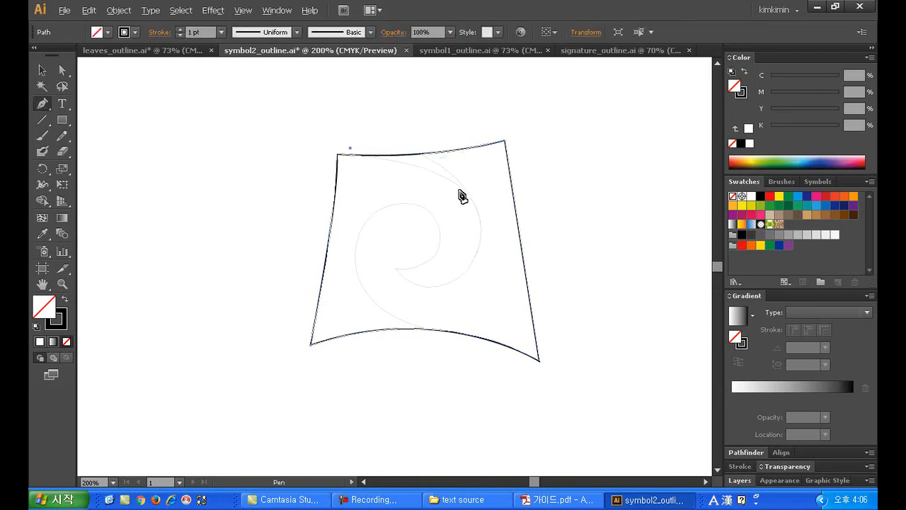
drag(465, 189, 500, 221)
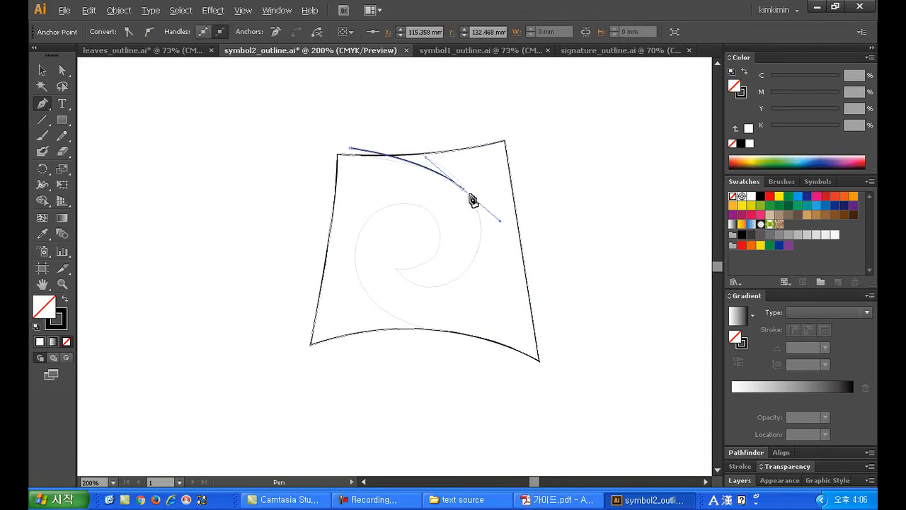
click(466, 191)
drag(464, 275, 423, 330)
click(465, 276)
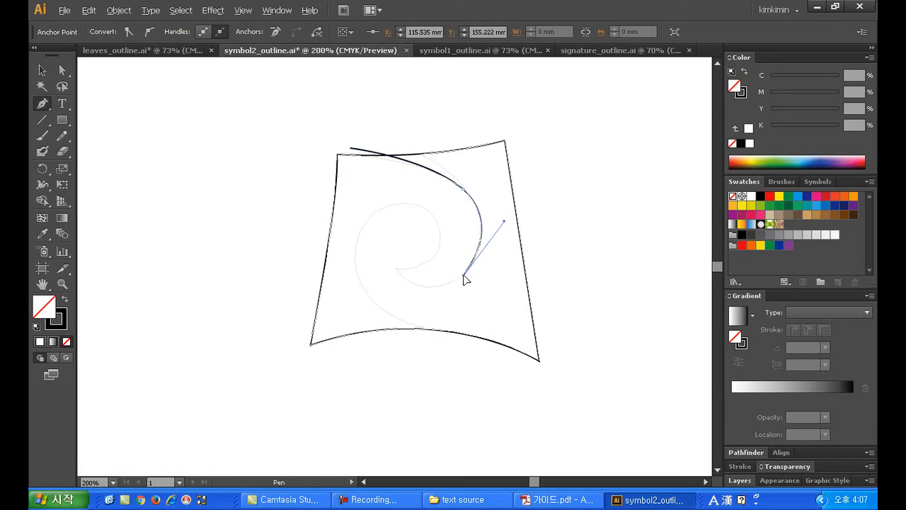
drag(397, 270, 366, 240)
click(396, 269)
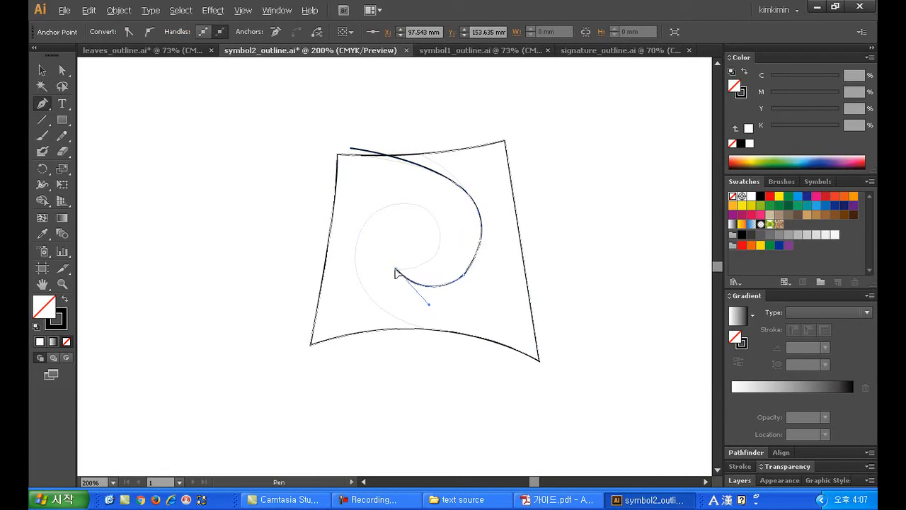
Step: Continue the swirl path from the inner tip around the inner spiral, ending just below the frame's bottom edge
drag(441, 218, 432, 189)
click(441, 234)
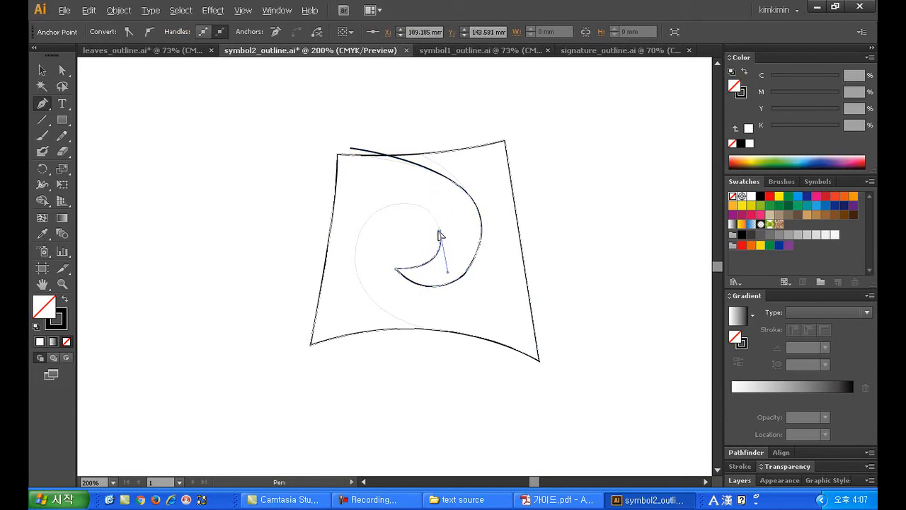
drag(371, 214, 310, 244)
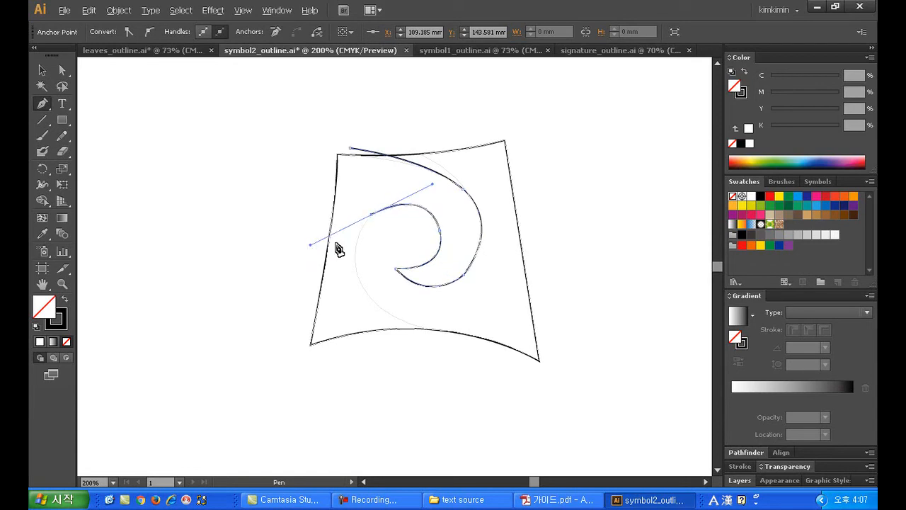
key(ctrl+z)
drag(376, 212, 326, 236)
click(378, 213)
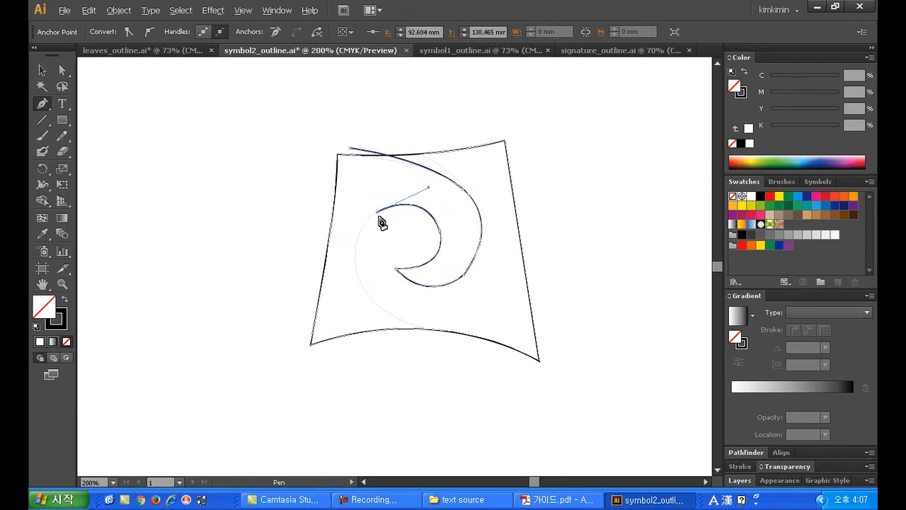
drag(382, 310, 440, 378)
click(383, 310)
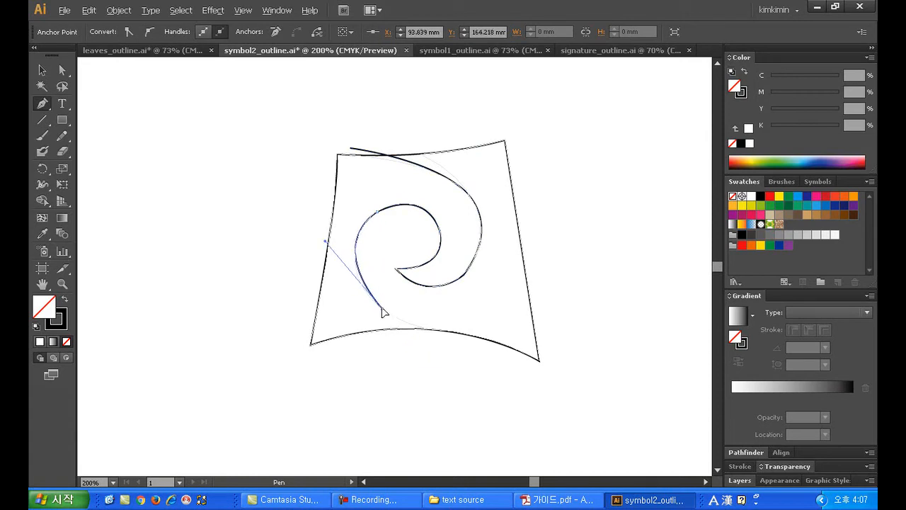
drag(445, 338, 485, 347)
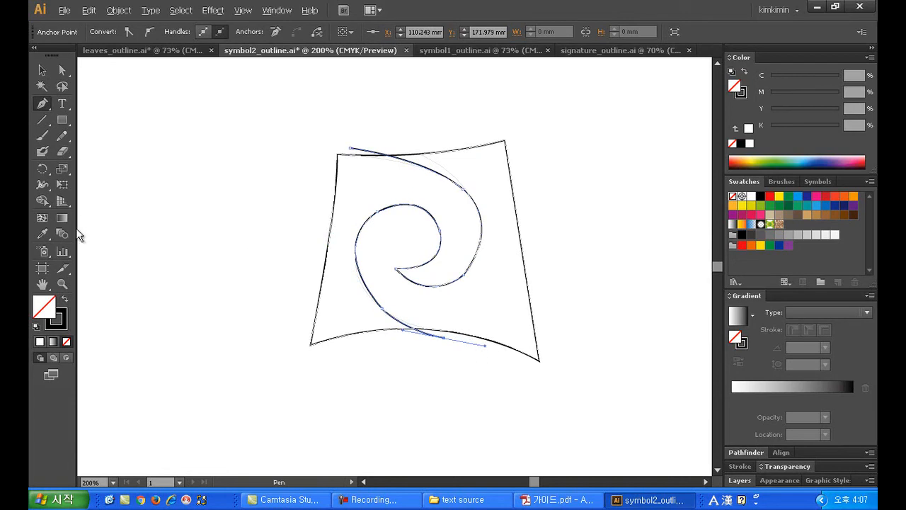
Step: Move the swirl path's upper end point outward beyond the frame's upper-left corner
click(62, 284)
click(453, 213)
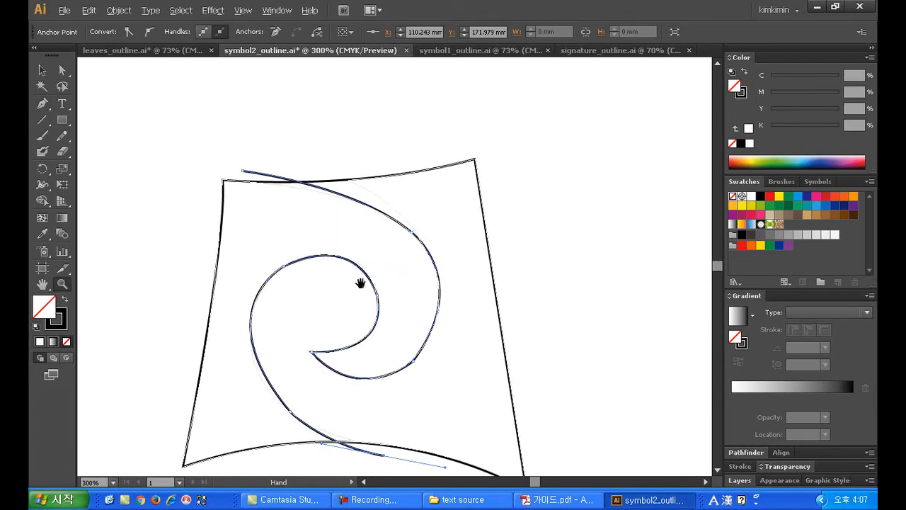
scroll(366, 248, down, 2)
click(63, 70)
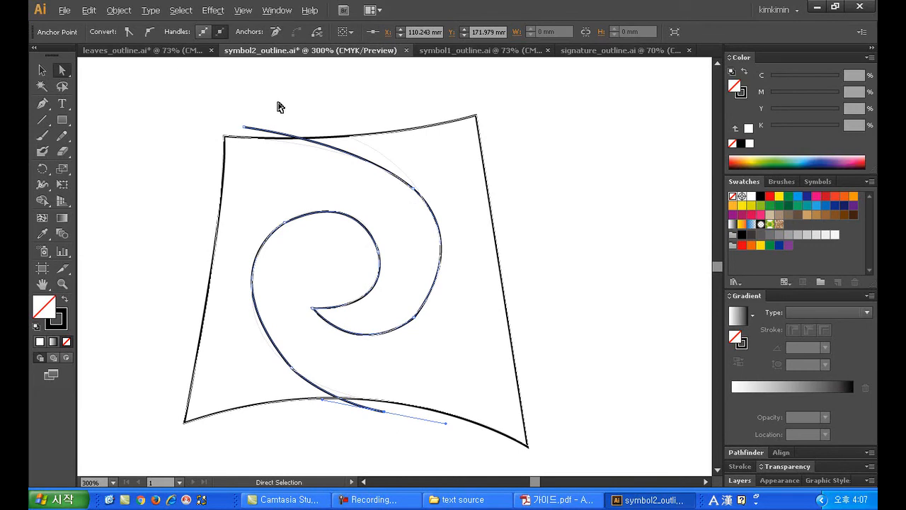
click(277, 105)
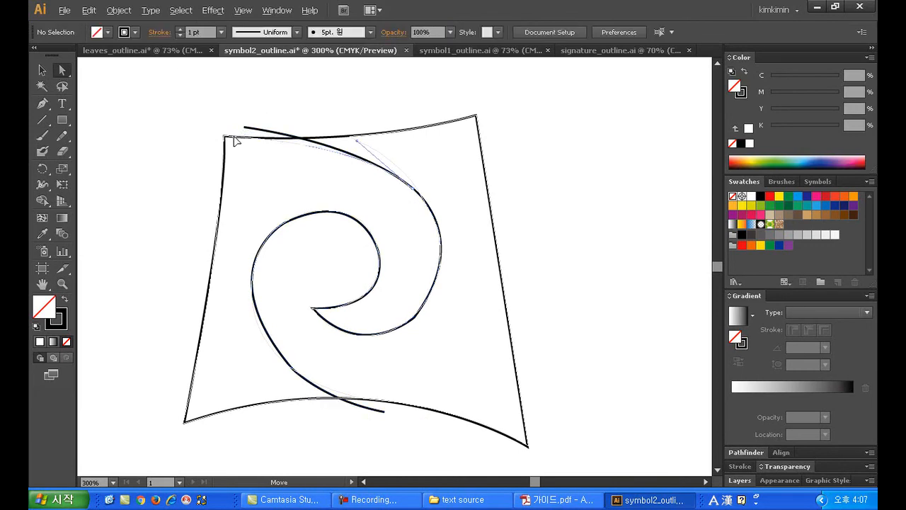
drag(237, 140, 243, 142)
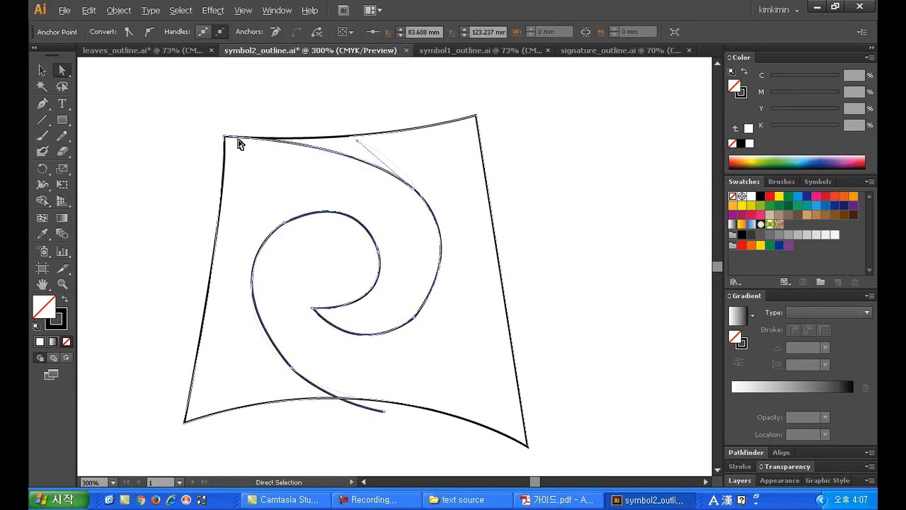
key(ctrl+z)
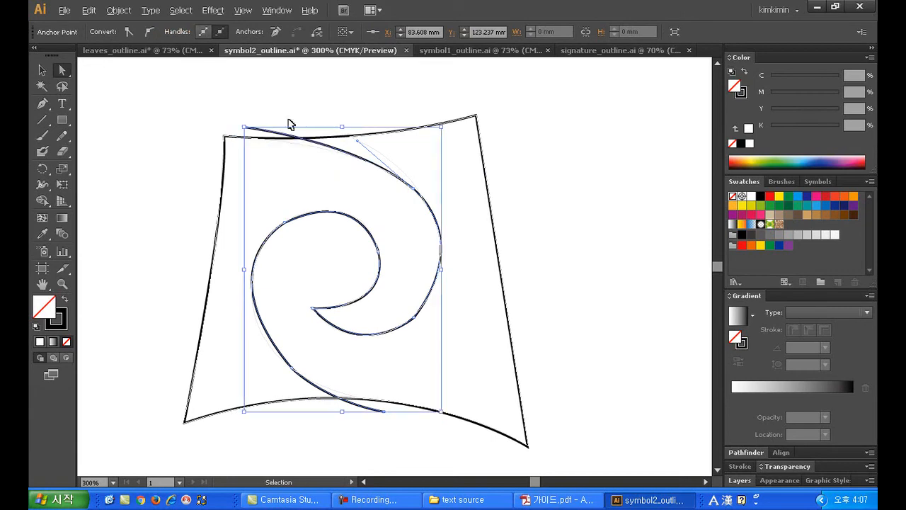
drag(244, 126, 190, 131)
click(449, 213)
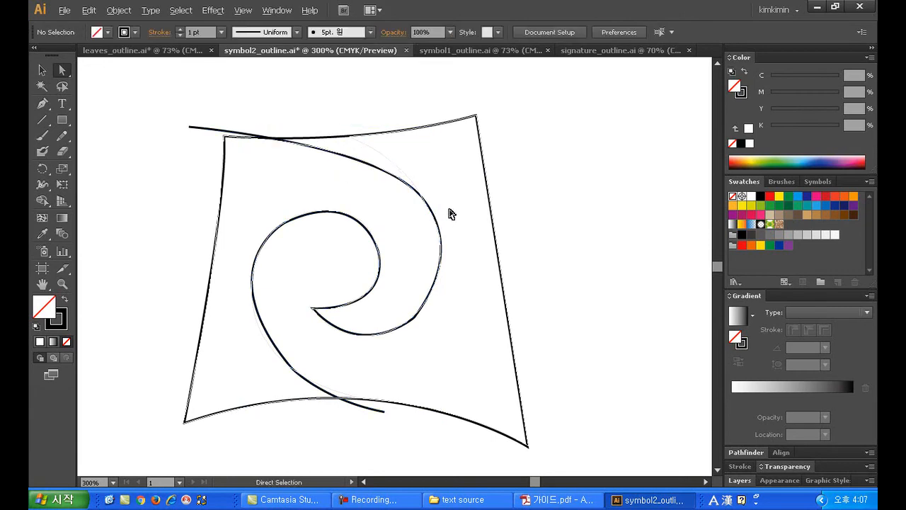
Step: Switch to Outline view and adjust the direction handle of the anchor at the lower right of the swirl's outer curve
key(ctrl+y)
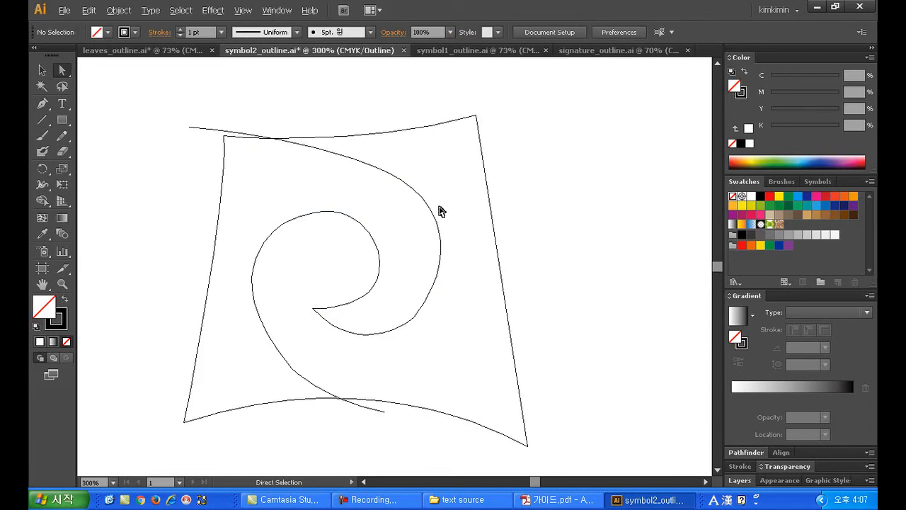
click(63, 284)
click(433, 339)
drag(410, 236, 474, 334)
click(64, 70)
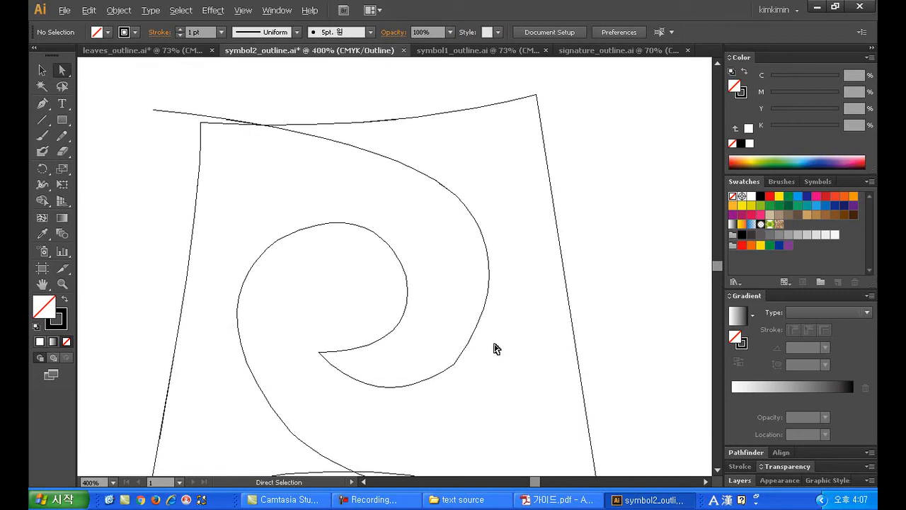
click(478, 324)
mouse_move(535, 256)
mouse_down()
mouse_move(538, 280)
mouse_move(537, 266)
mouse_up()
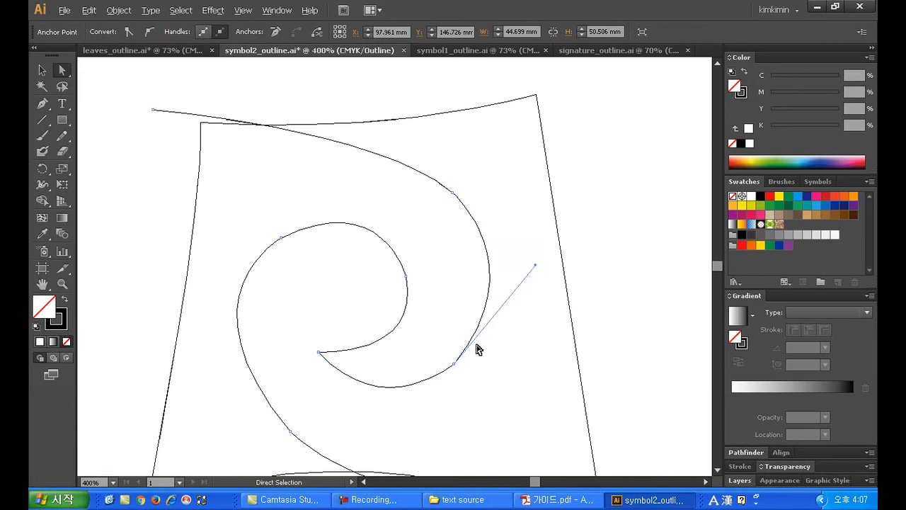
Step: Refine the swirl's lower curve by extending the inner tip's direction handle outward and nudging the lower-right anchor slightly upward
click(454, 365)
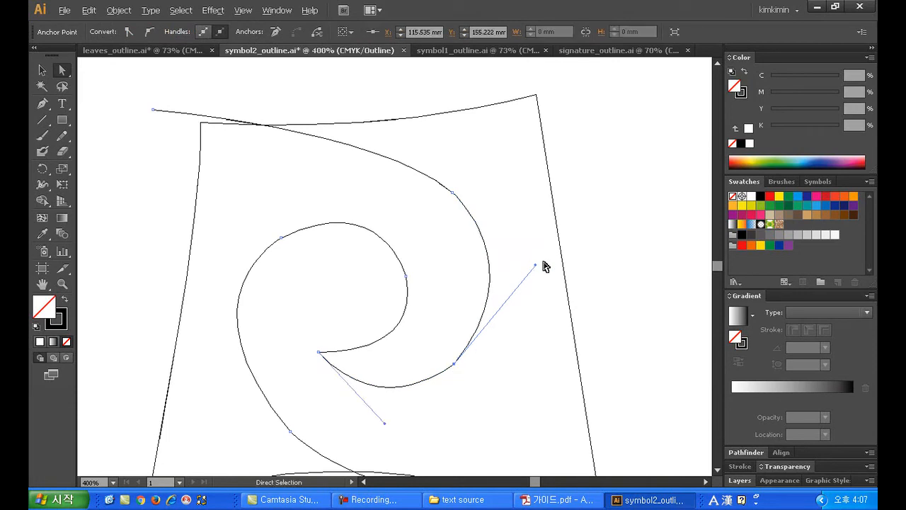
drag(536, 269, 536, 269)
drag(384, 424, 397, 423)
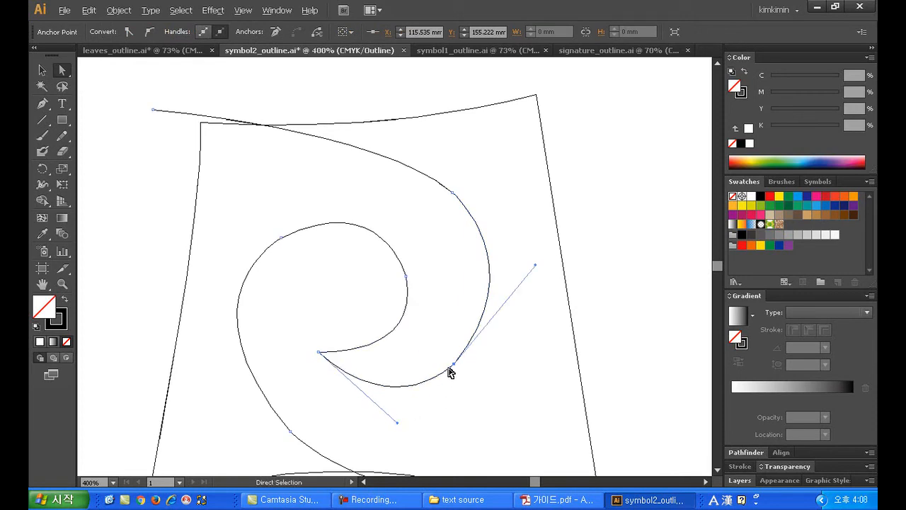
drag(454, 366, 453, 363)
click(529, 364)
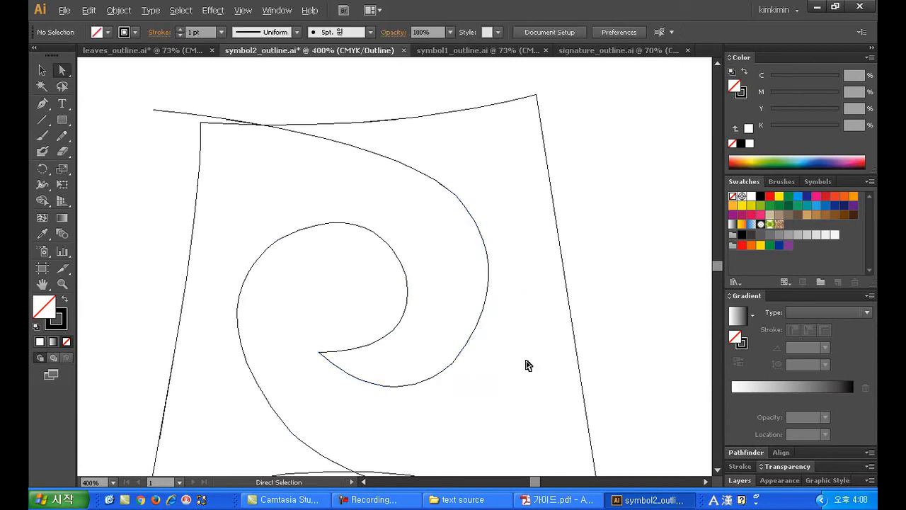
Step: Adjust the direction handle over the top of the inner spiral, raising its upper arc slightly
click(394, 330)
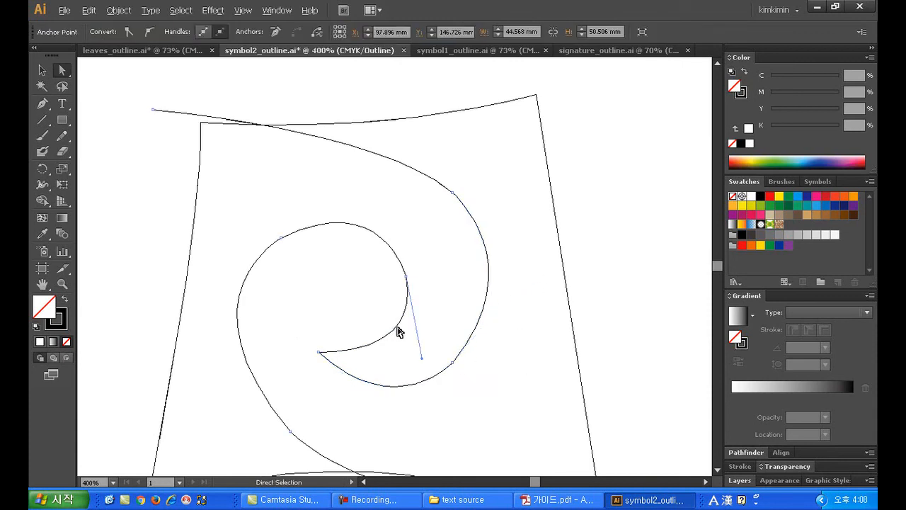
click(282, 238)
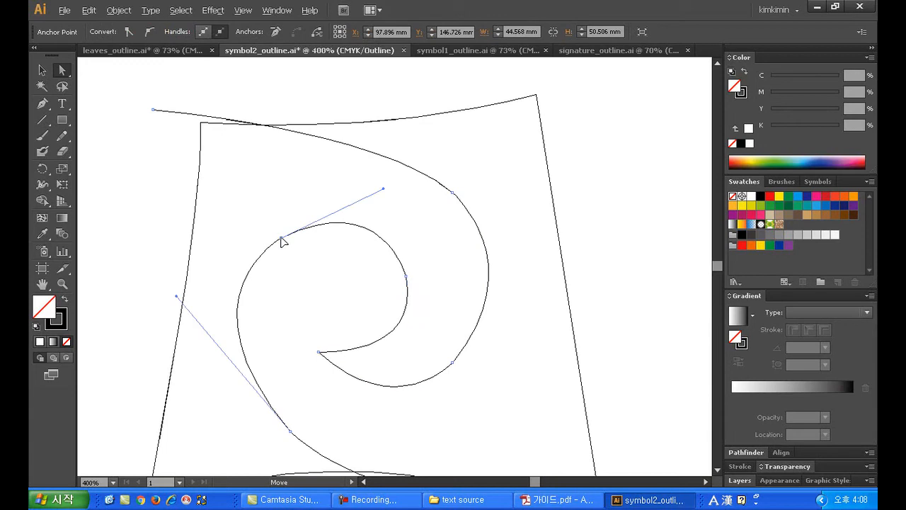
click(371, 186)
click(345, 223)
drag(383, 188, 382, 189)
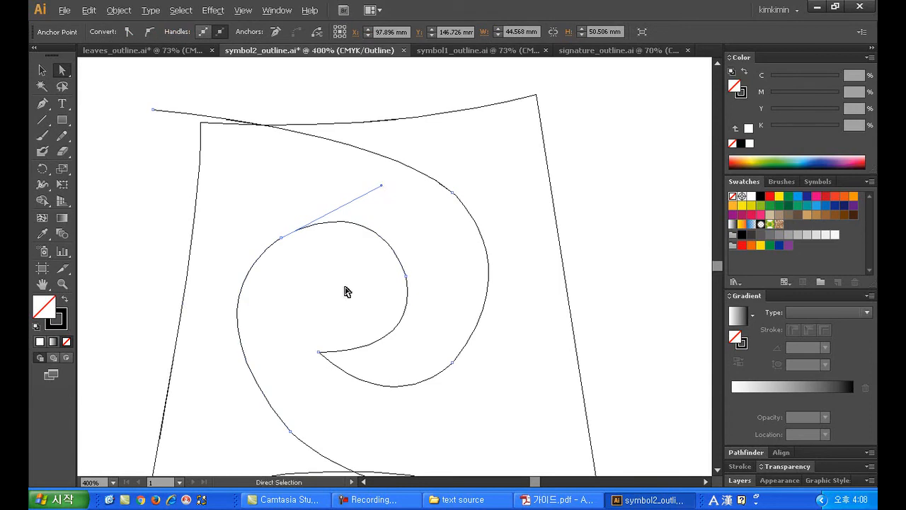
click(343, 298)
Step: Reshape the inner spiral's left side by adjusting the lower-left anchor's handle and moving the upper-left anchor with its upper handle
drag(318, 318, 318, 210)
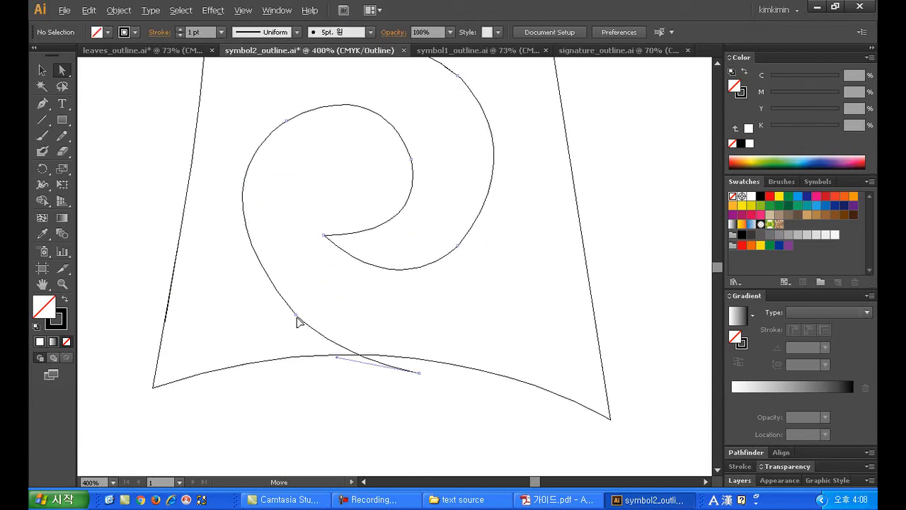
click(298, 318)
click(295, 314)
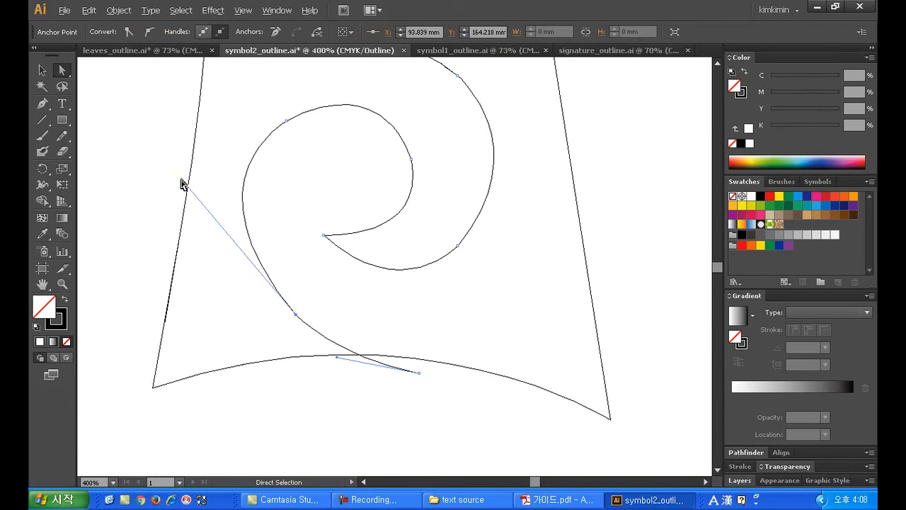
drag(182, 183, 177, 191)
drag(287, 123, 289, 127)
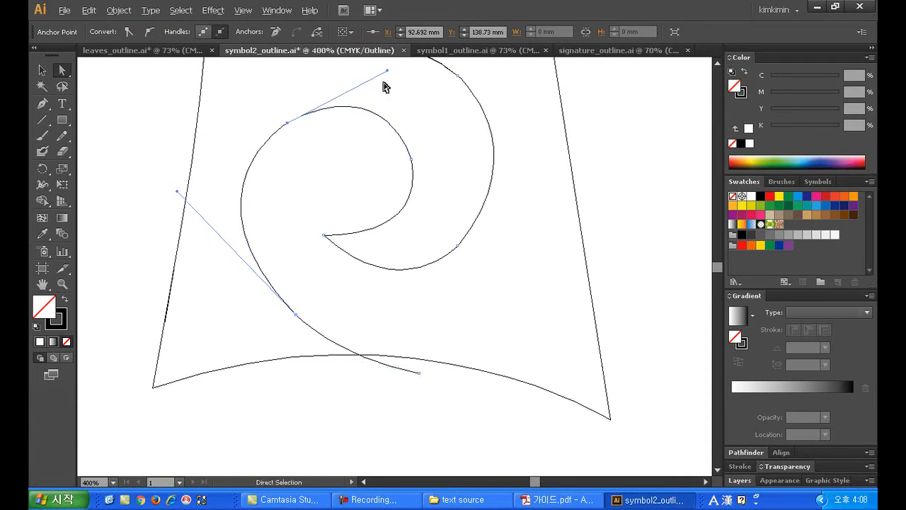
drag(388, 74, 387, 196)
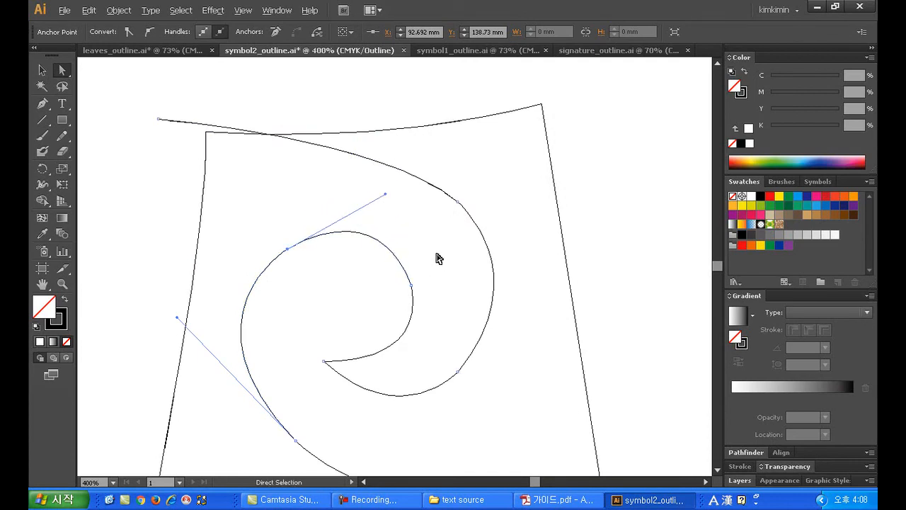
click(437, 253)
Step: Bring the whole symbol into view and return the artwork to Preview display
scroll(429, 300, down, 3)
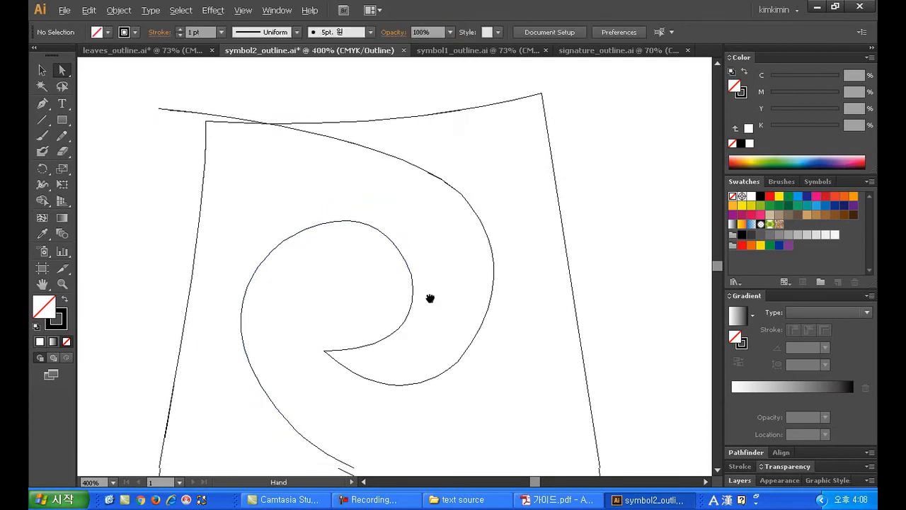
double_click(62, 284)
mouse_move(260, 157)
mouse_down()
mouse_move(533, 396)
mouse_move(522, 382)
mouse_up()
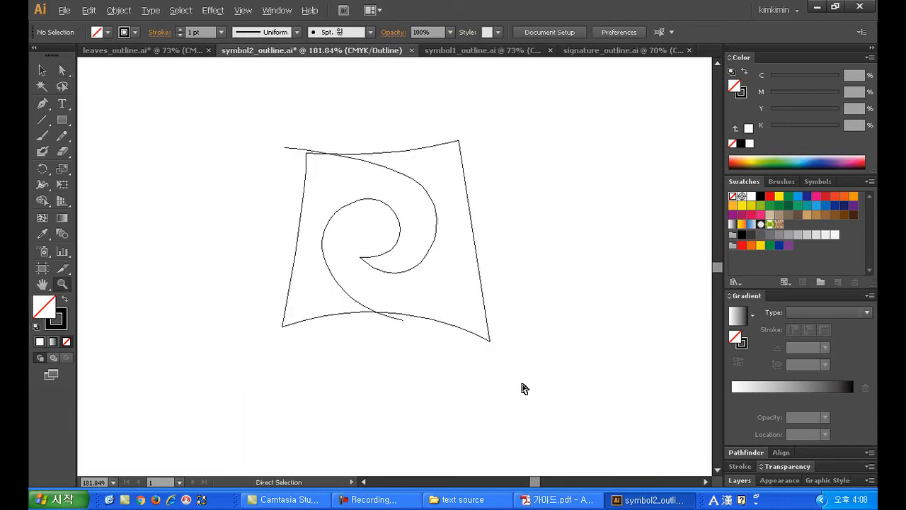
key(ctrl+y)
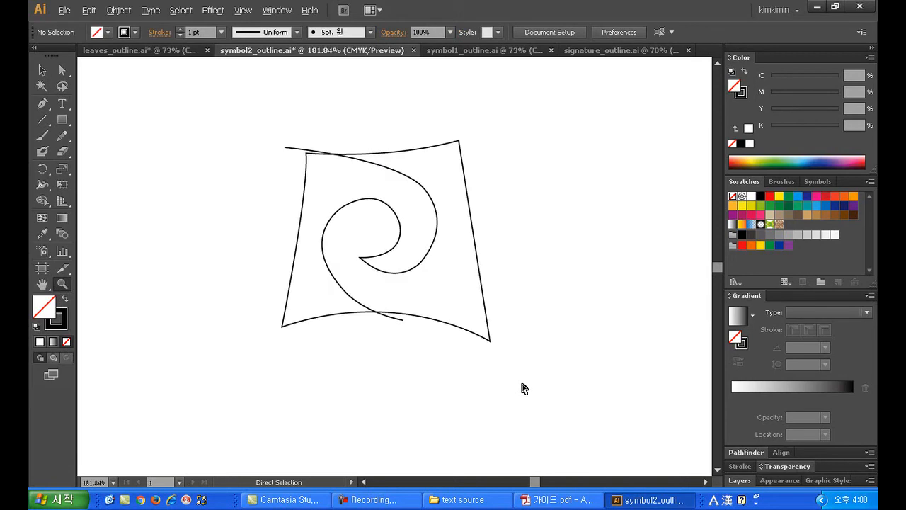
Step: Divide the frame with the swirl path using Pathfinder Divide, and ungroup the resulting pieces
click(42, 71)
drag(248, 101, 517, 381)
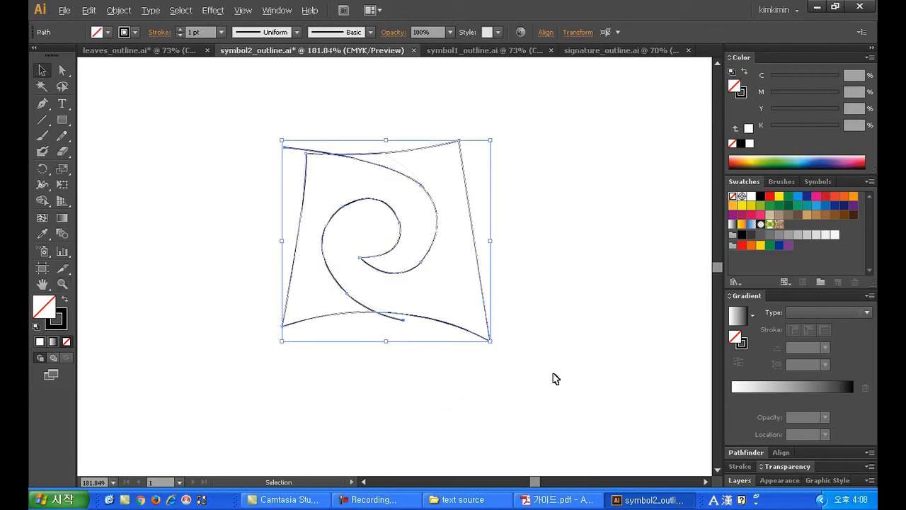
click(745, 453)
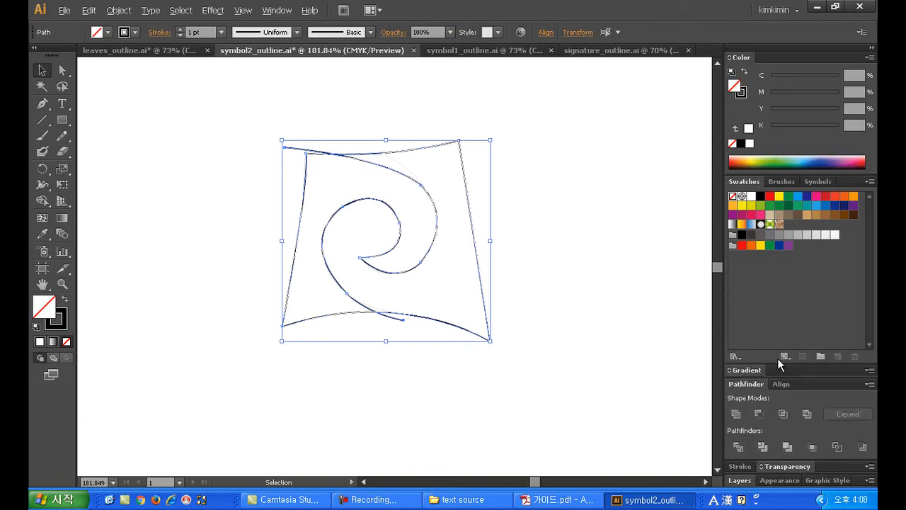
click(739, 446)
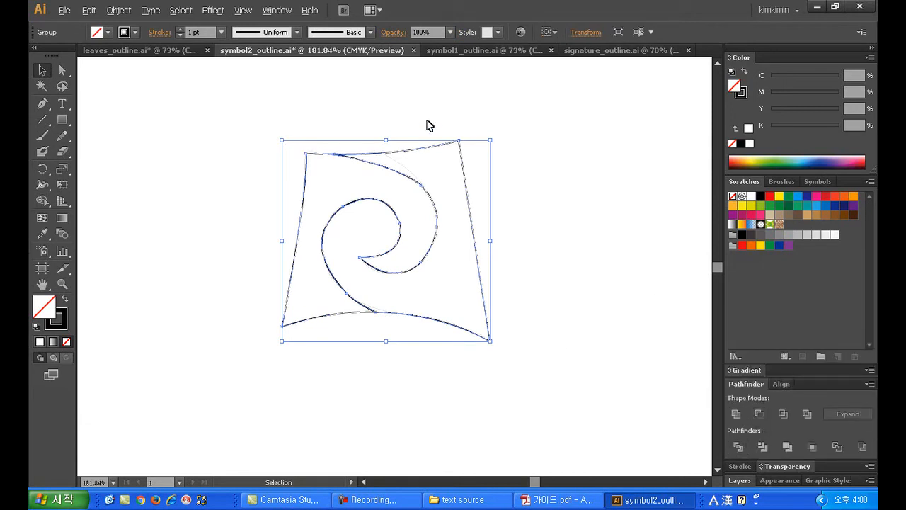
right_click(467, 193)
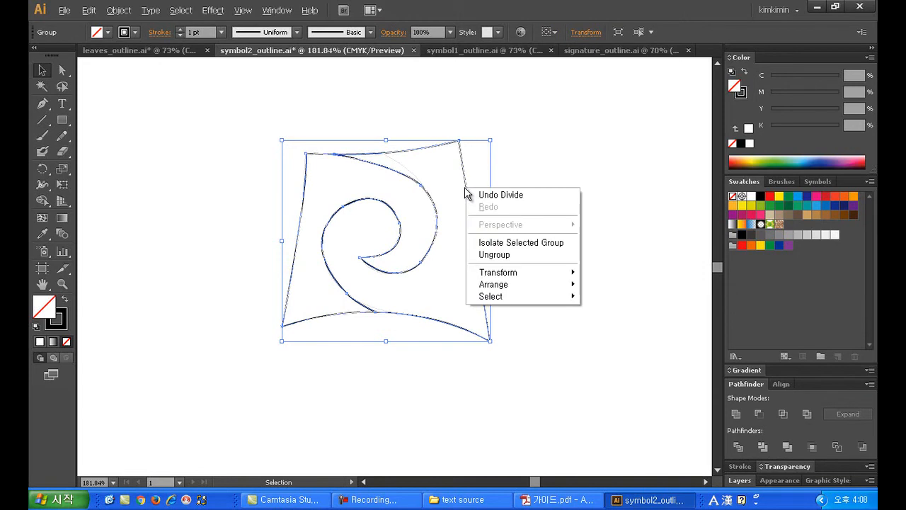
click(502, 255)
click(632, 252)
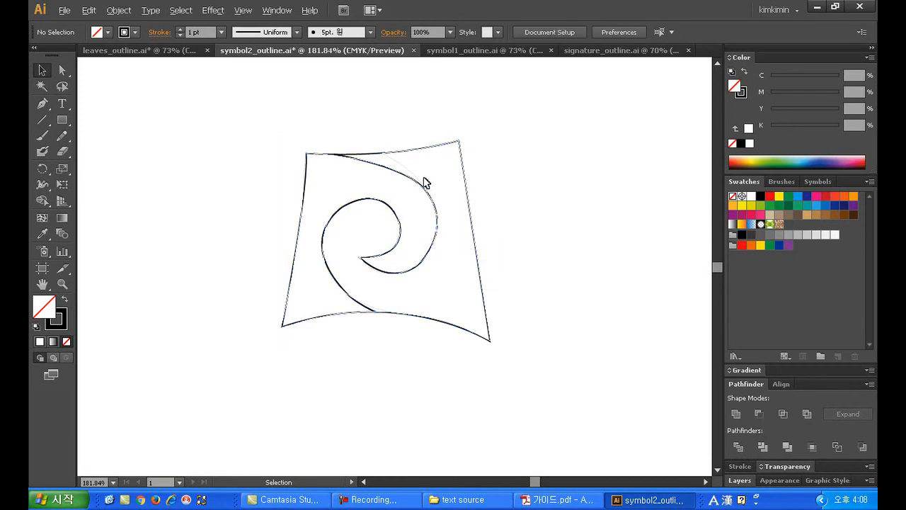
Step: Check the symbol in the PDF guide, and draw a Pen curve from above the frame's top edge down to the swirl's outer curve
click(420, 154)
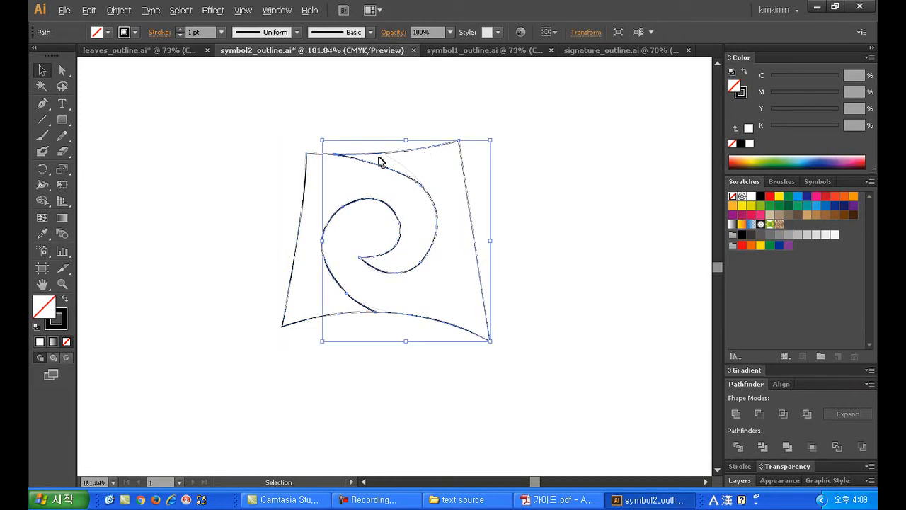
click(554, 499)
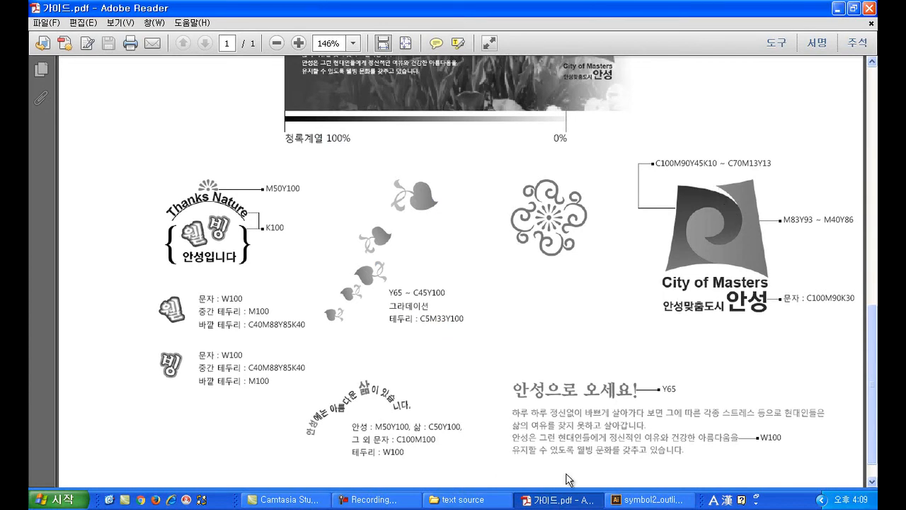
click(648, 500)
click(63, 284)
click(432, 200)
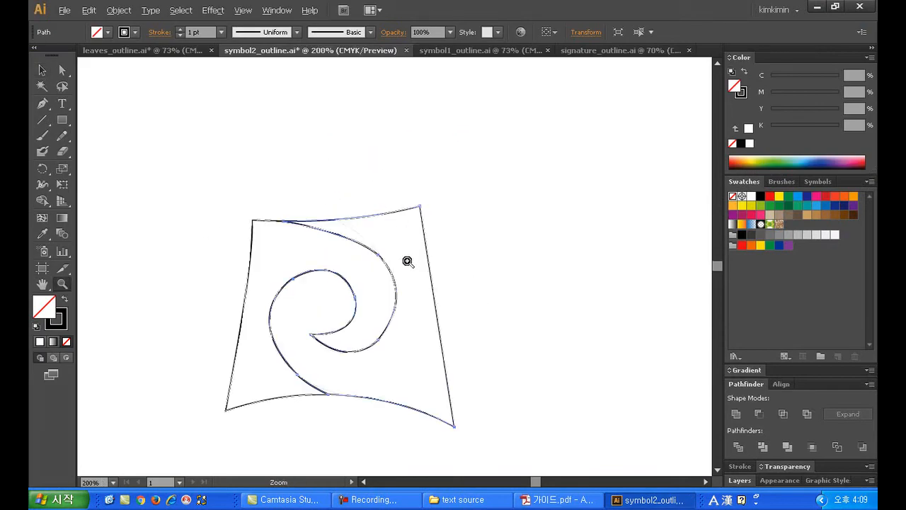
click(408, 259)
click(43, 104)
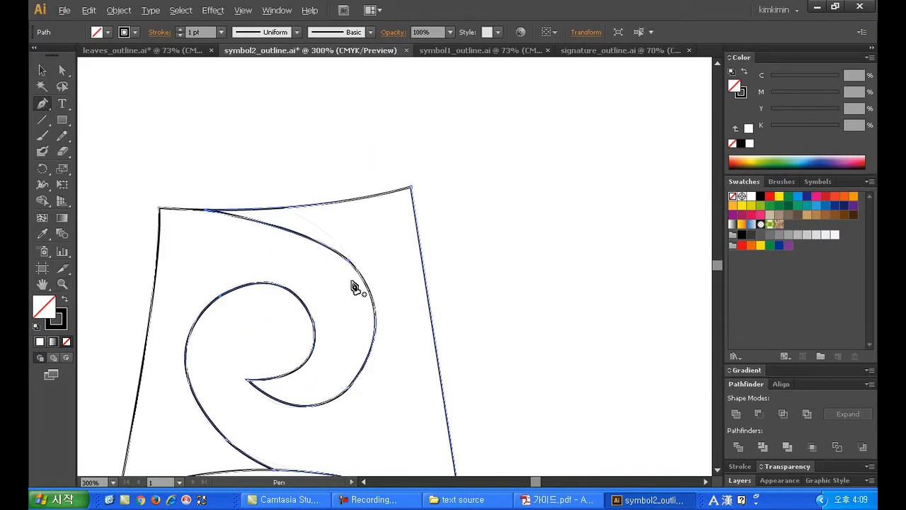
click(261, 195)
drag(366, 288, 383, 354)
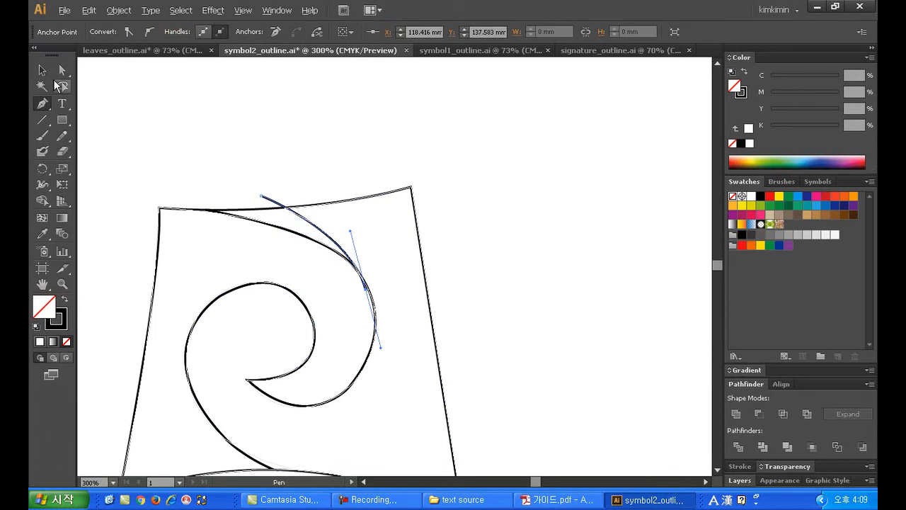
Step: Divide the symbol's right piece along the new curve with Pathfinder Divide, and ungroup the result
click(43, 71)
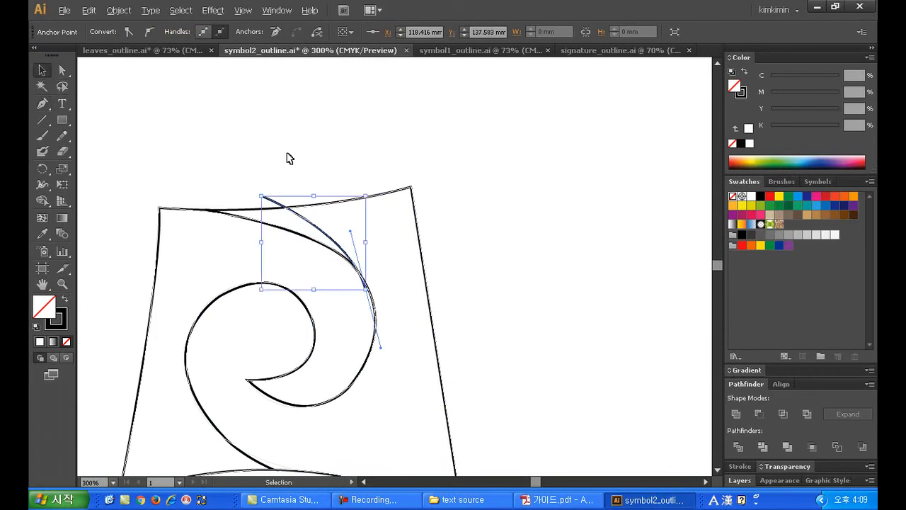
click(312, 221)
click(740, 447)
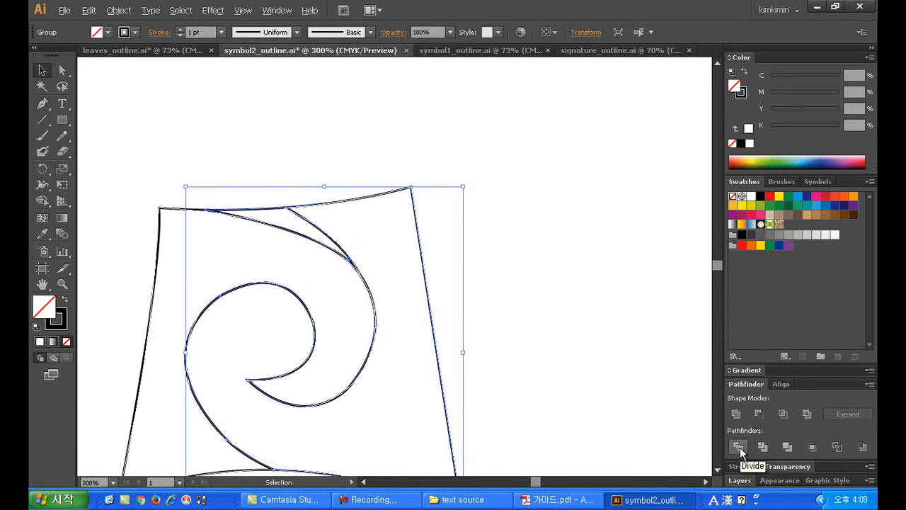
right_click(427, 241)
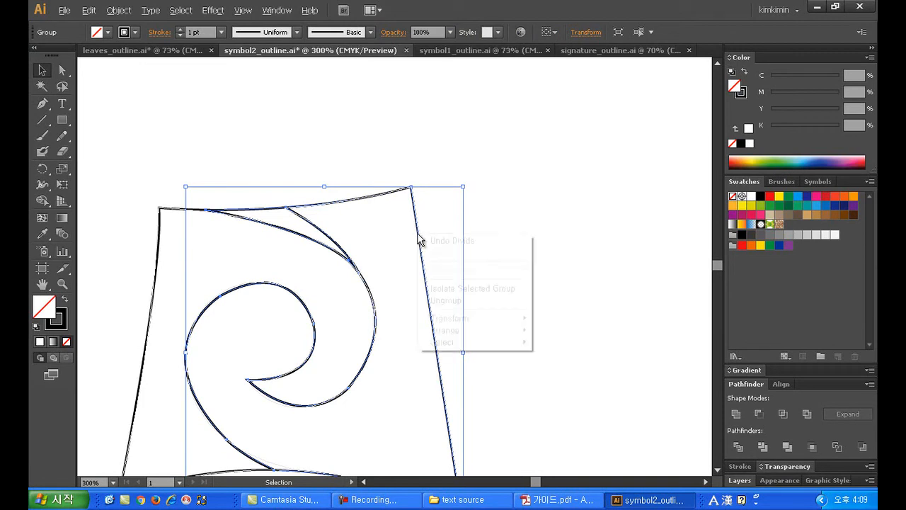
click(473, 299)
click(543, 278)
Step: Delete the narrow wedge between the new curve and the swirl's outer edge at the top of the frame
click(276, 211)
click(316, 187)
scroll(346, 170, down, 3)
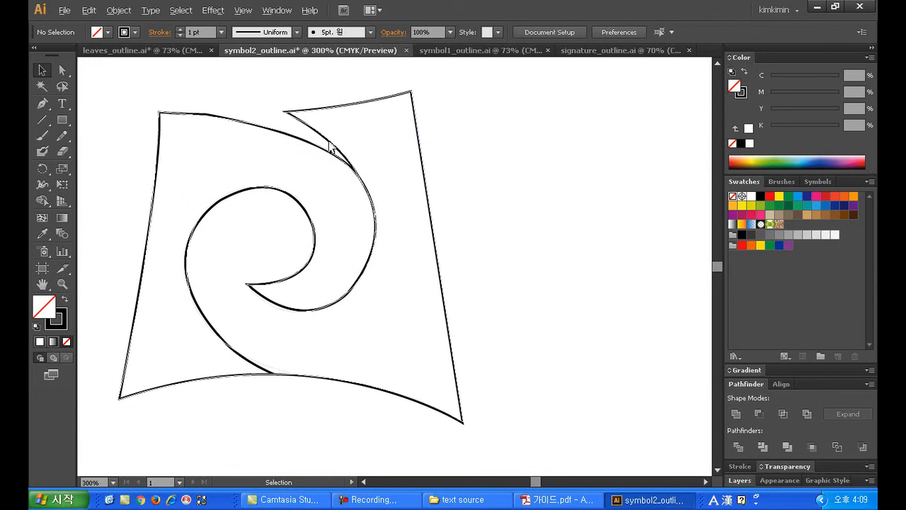
Step: Raise the direction handle on the left piece's top edge to smooth its curve into the swirl
click(62, 70)
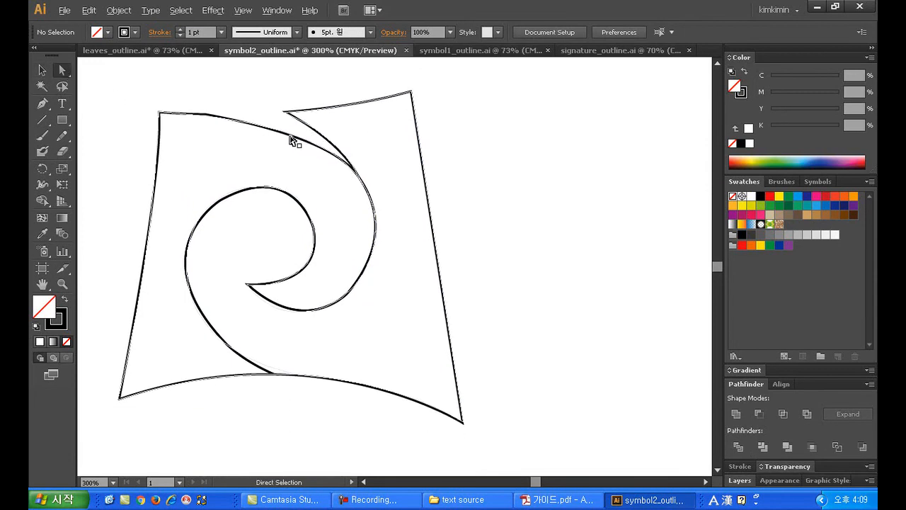
click(291, 139)
drag(256, 124, 256, 116)
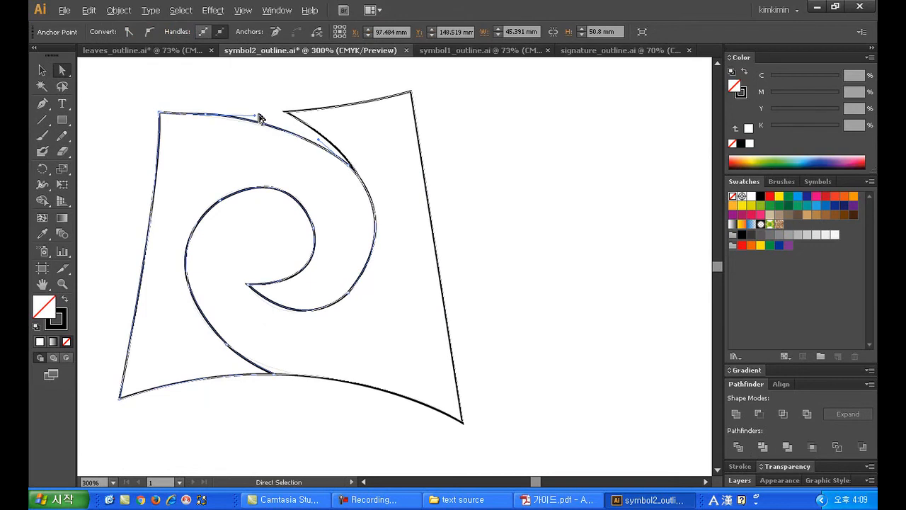
click(500, 174)
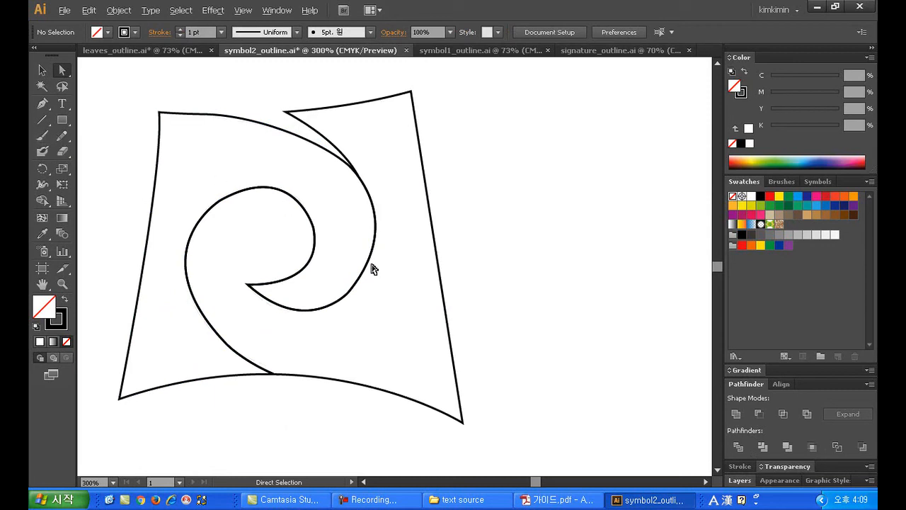
Step: Fill both the left and right symbol pieces with the white-to-black gradient swatch
double_click(62, 283)
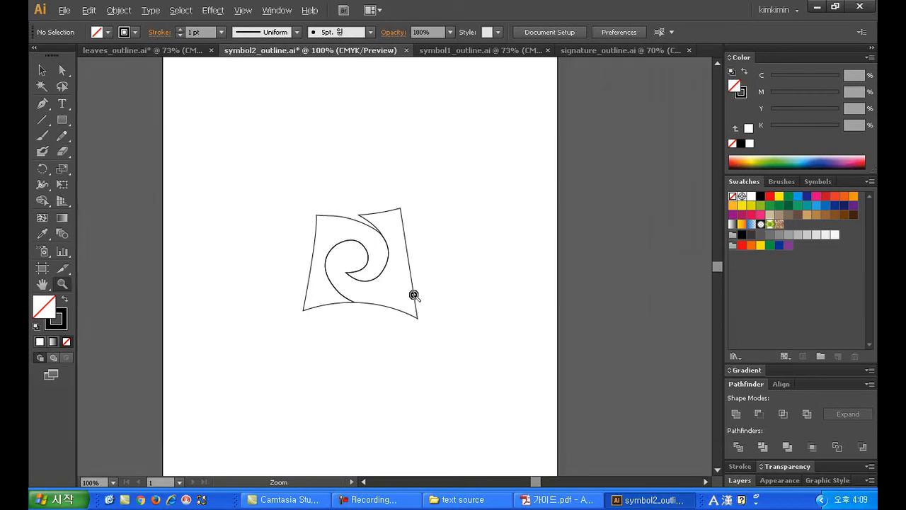
click(42, 70)
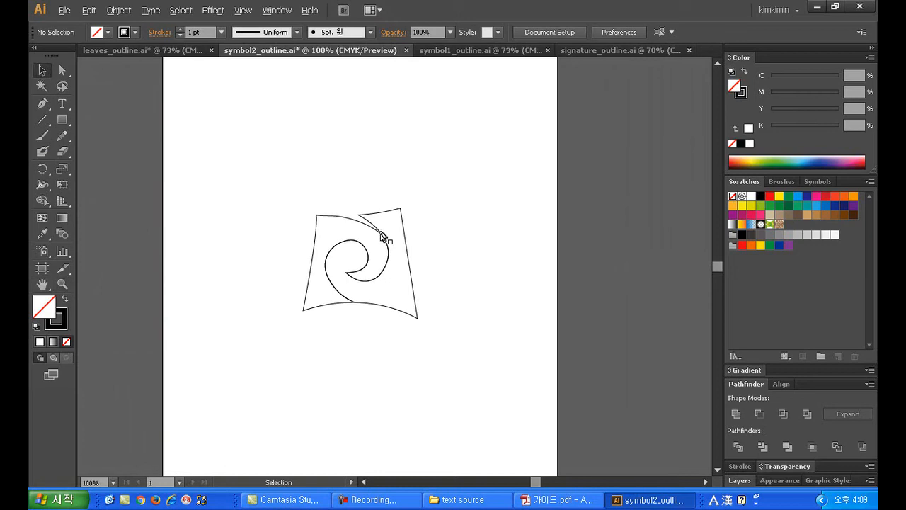
drag(329, 215, 347, 239)
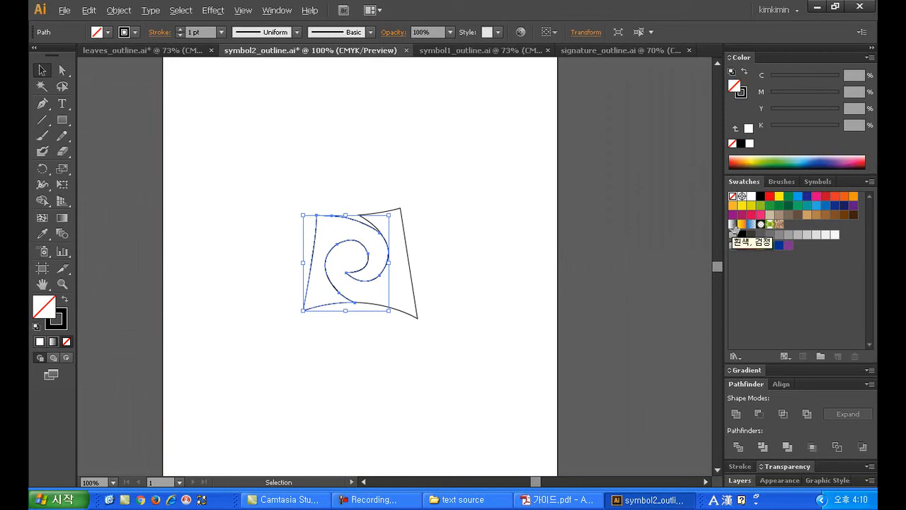
click(732, 224)
click(410, 272)
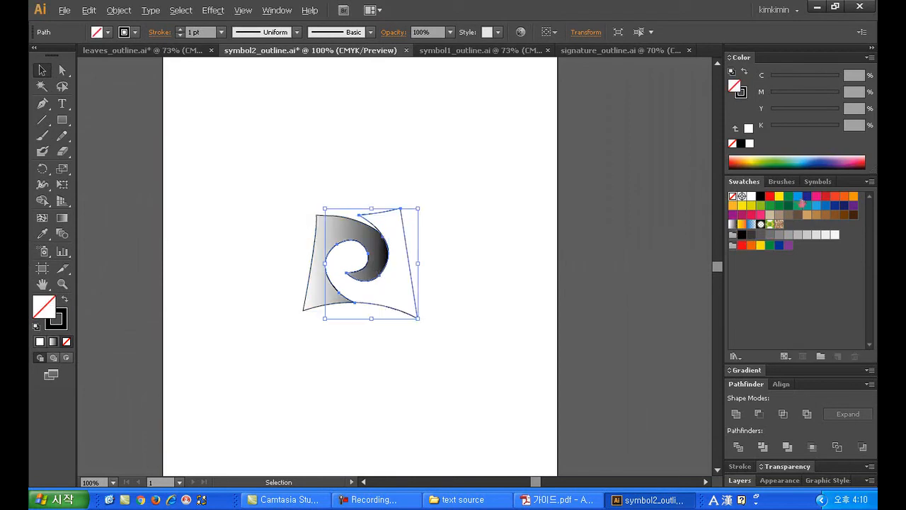
click(732, 224)
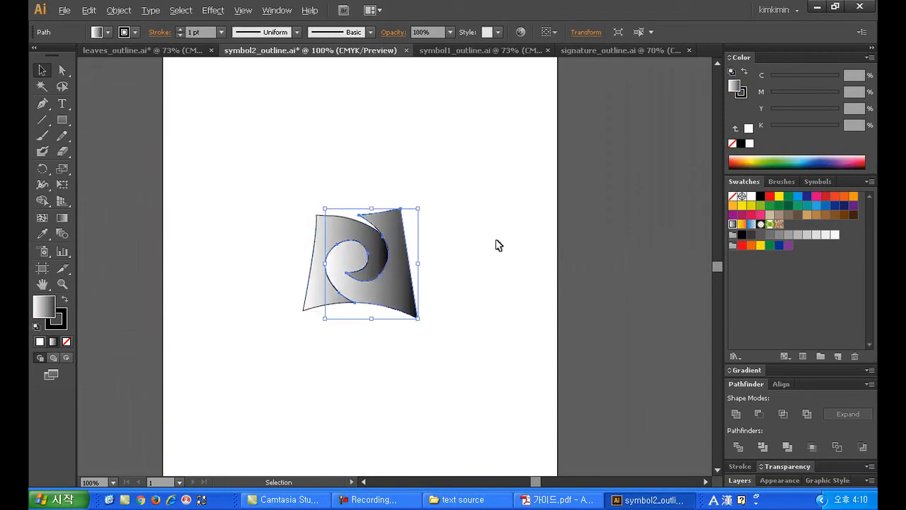
Step: Check the symbol's colours in the guide PDF and set the left piece's starting gradient colour to C100 M90 Y45 K10
click(500, 246)
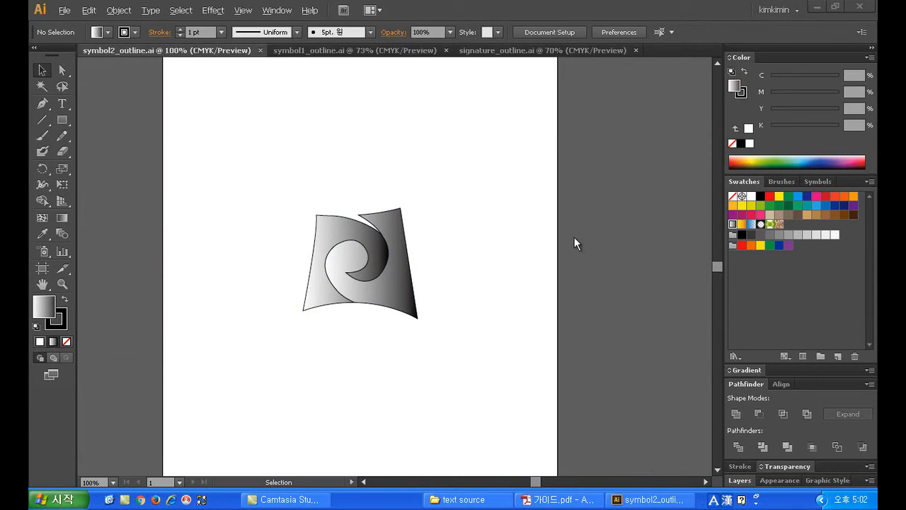
click(374, 255)
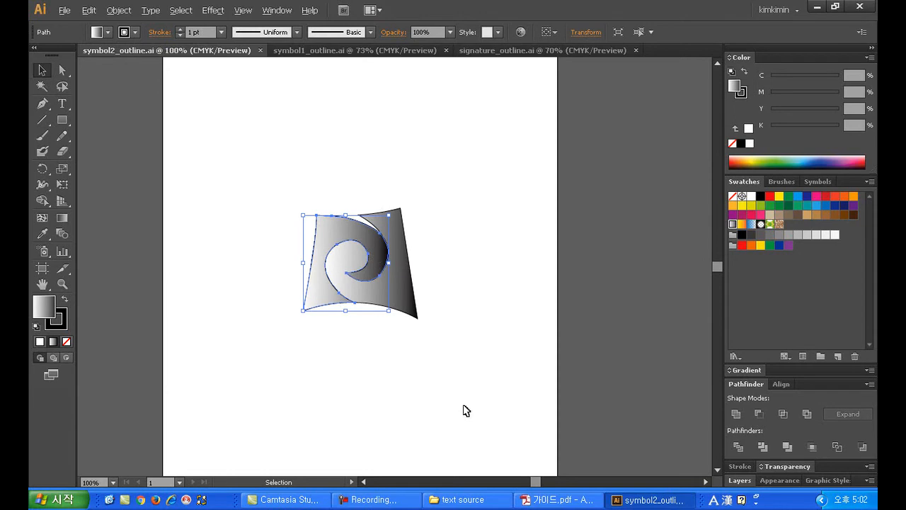
click(554, 495)
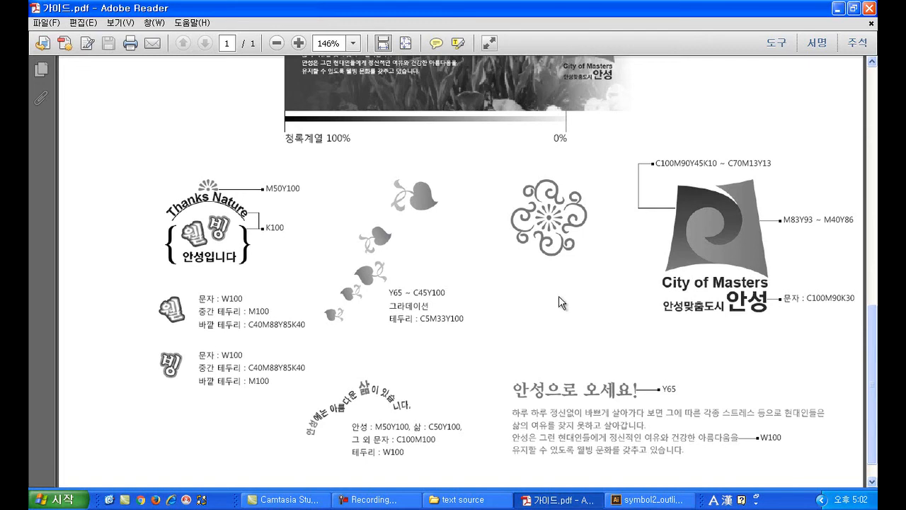
click(649, 500)
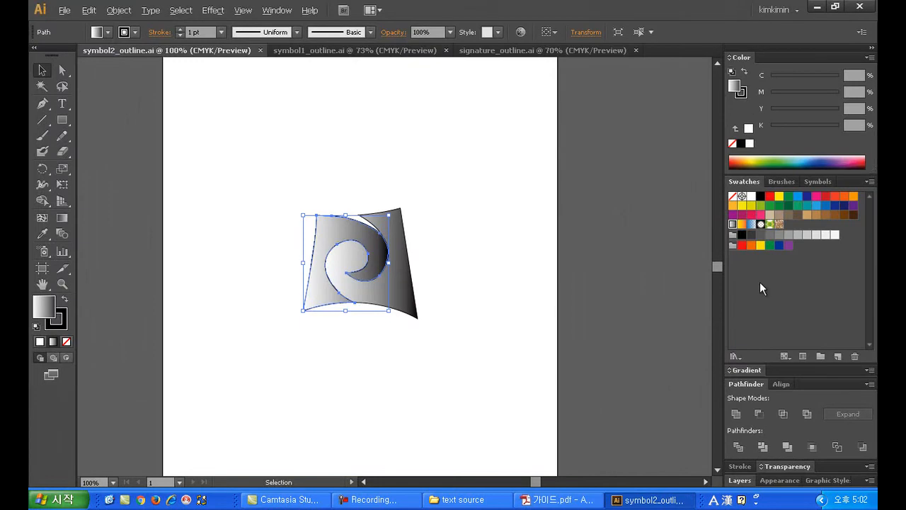
click(754, 372)
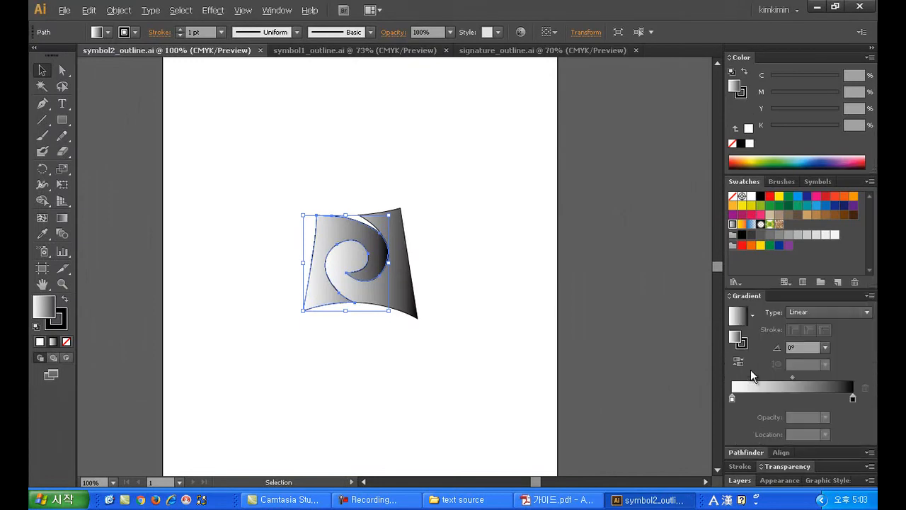
click(732, 398)
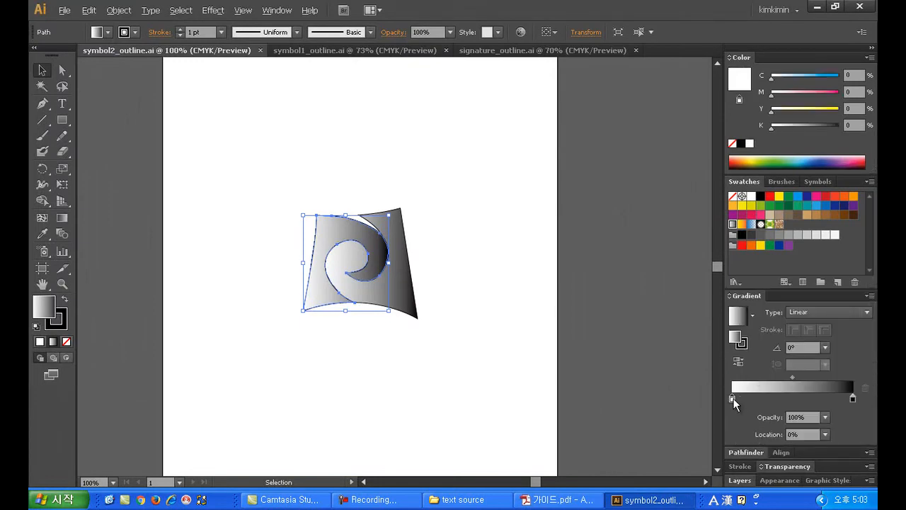
click(849, 75)
text(100)
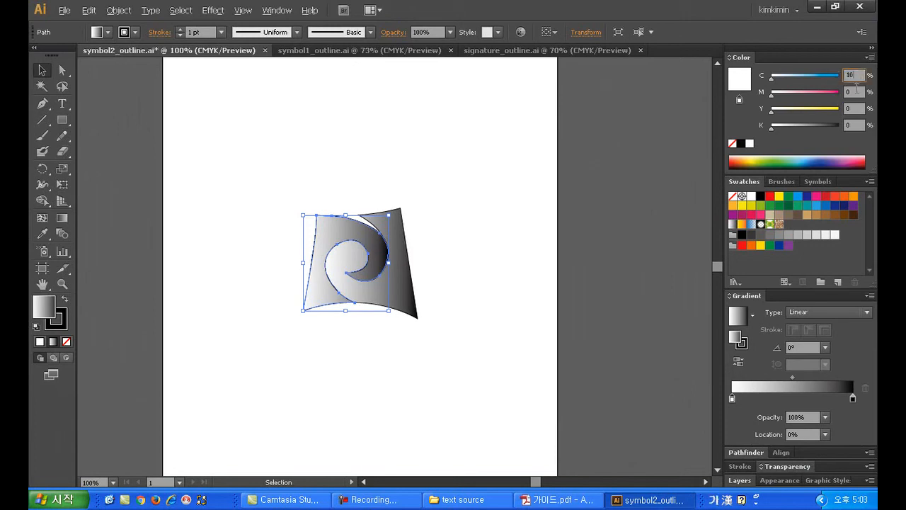
key(Tab)
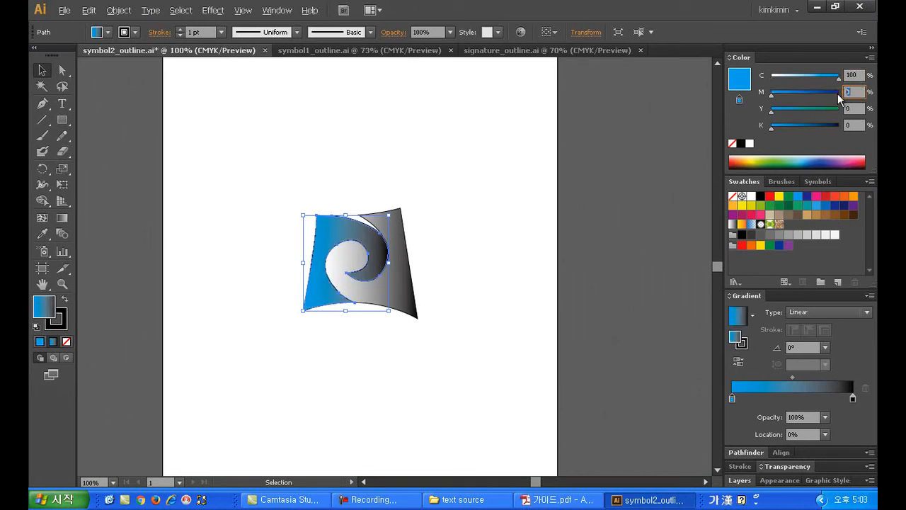
text(90)
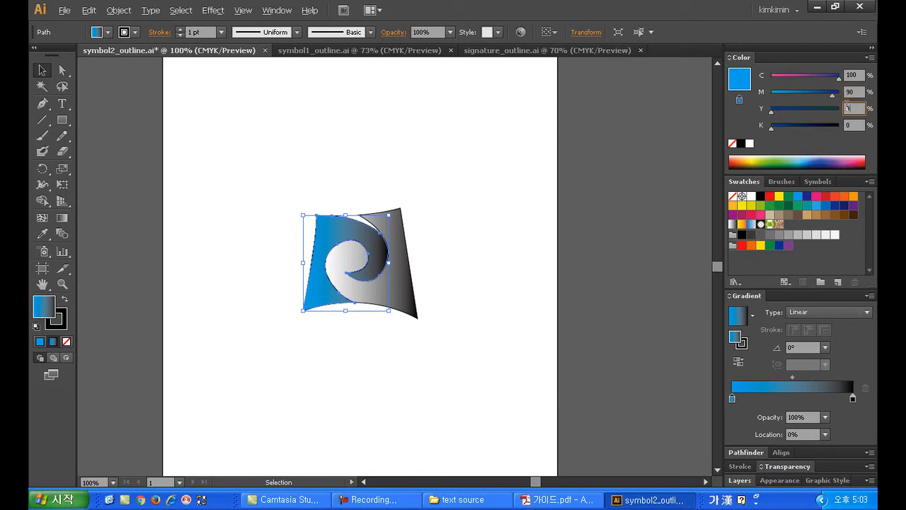
key(Tab)
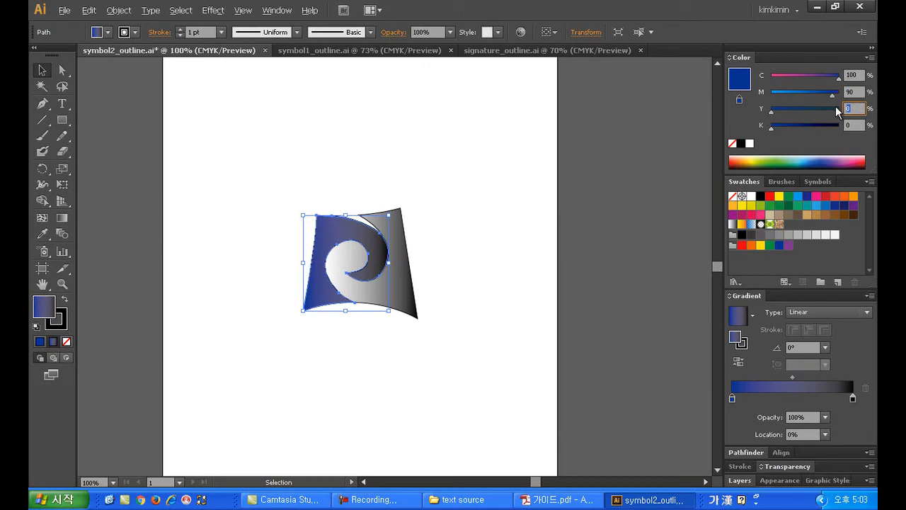
text(45)
key(Tab)
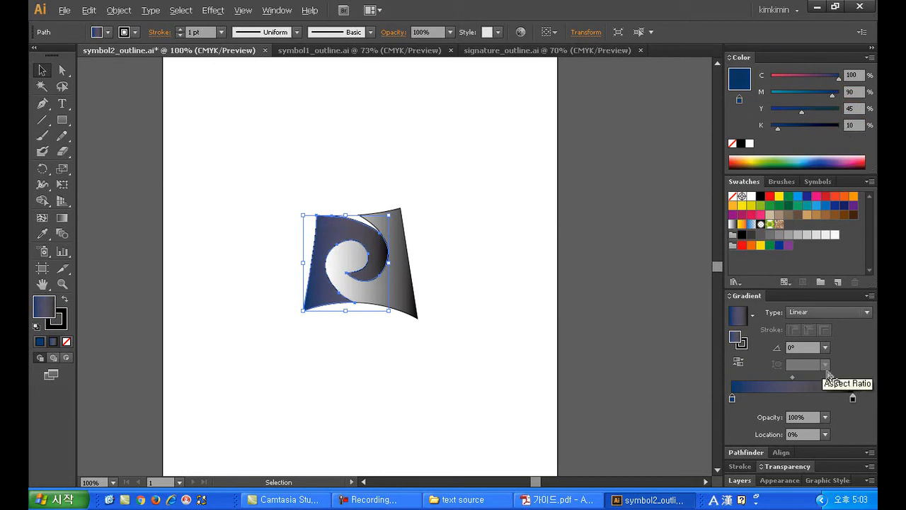
Step: Set the end colour of the left piece's gradient to C70 M13 Y13 K0
click(852, 398)
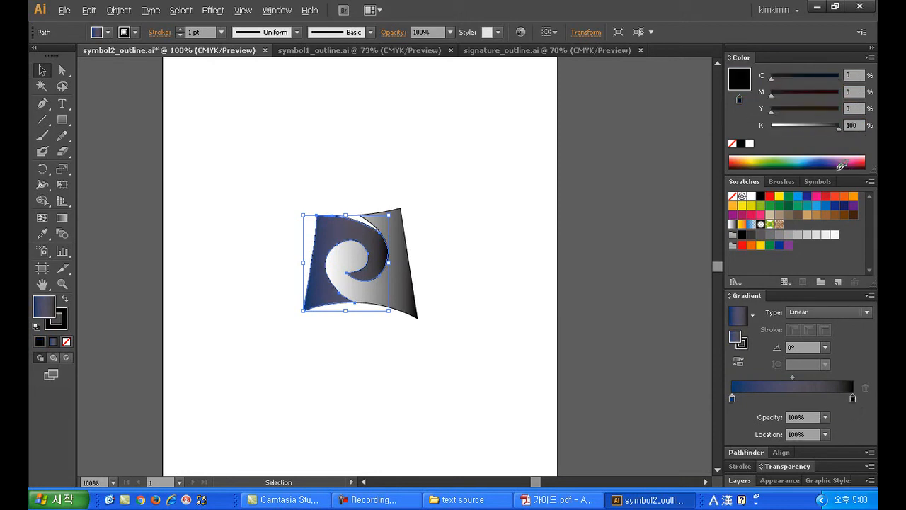
click(848, 75)
key(Tab)
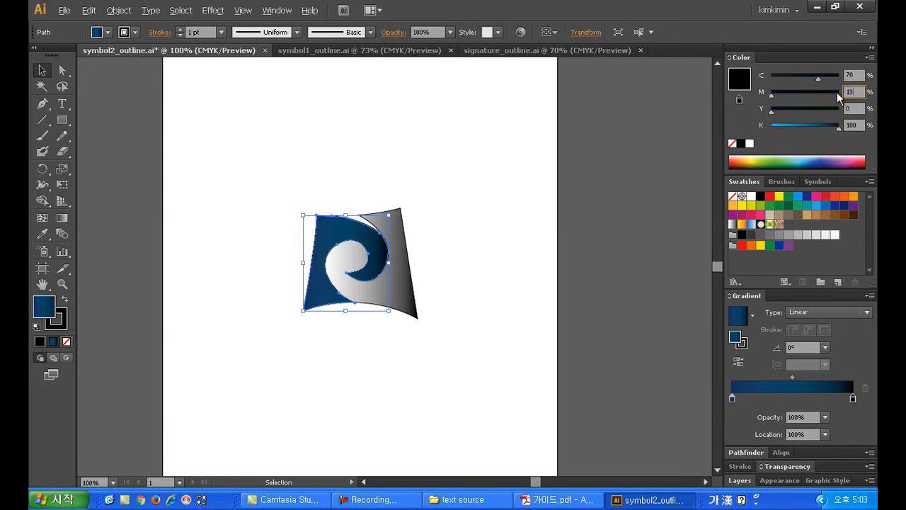
key(Tab)
text(13)
drag(840, 127, 736, 125)
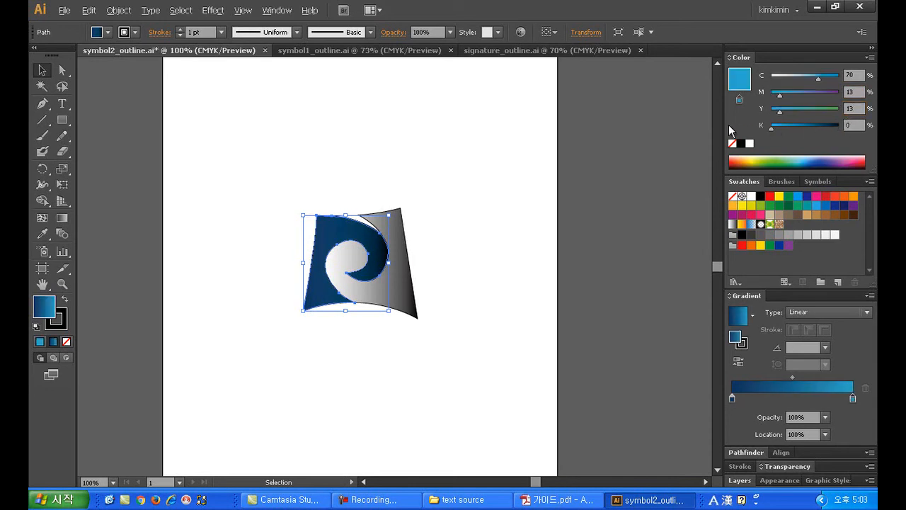
Step: Redraw the left piece's gradient vertically from above the shape to below it, at -90°
click(445, 263)
click(323, 269)
click(61, 217)
drag(350, 207, 349, 323)
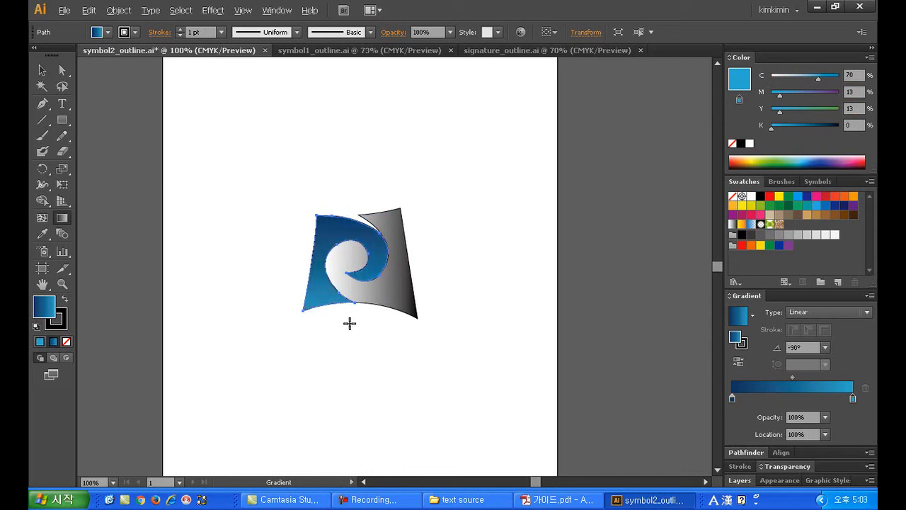
Step: Remove the left piece's stroke and save its blue gradient as a swatch
click(42, 70)
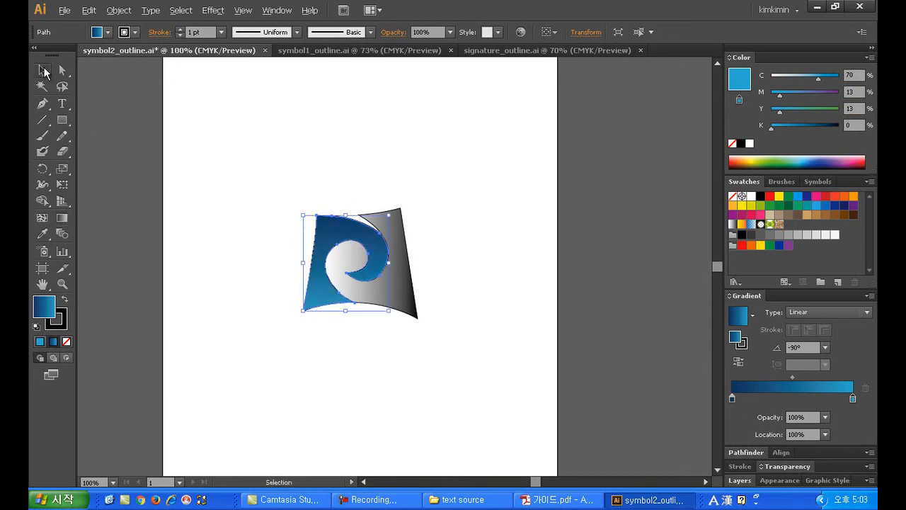
key(x)
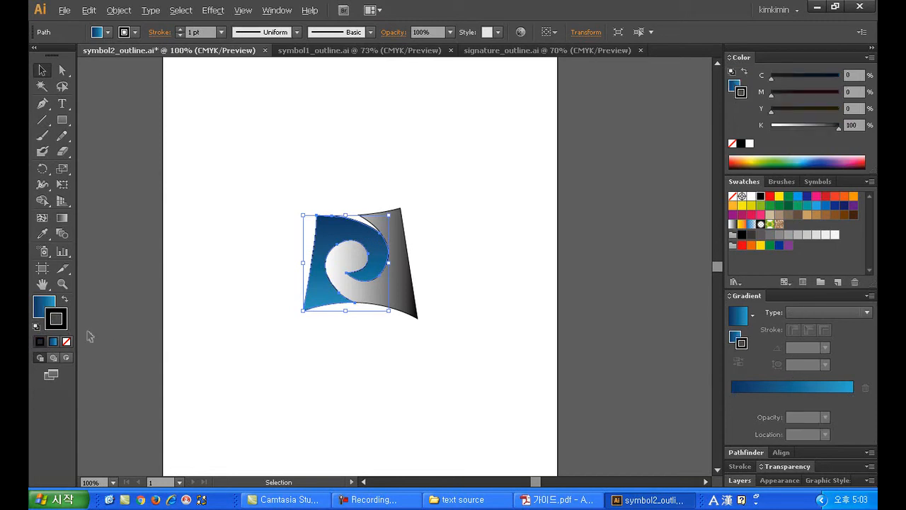
click(68, 341)
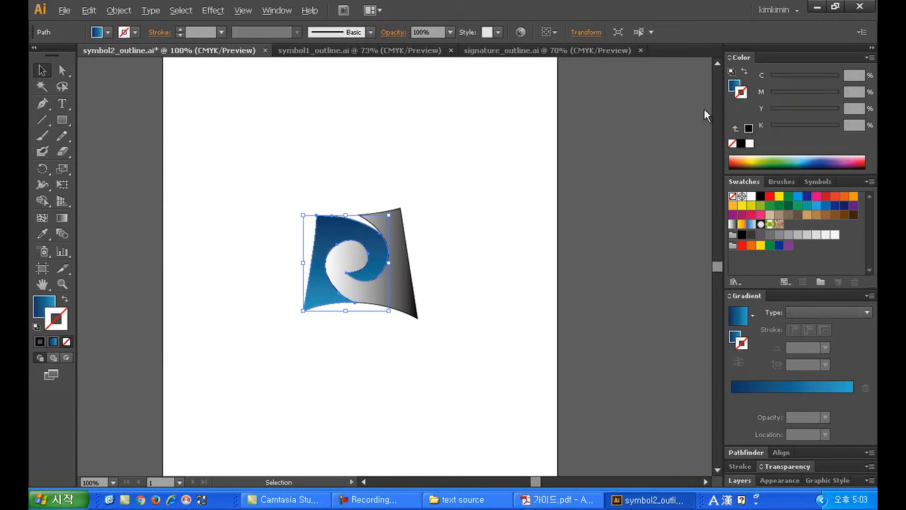
drag(738, 316, 793, 229)
click(446, 252)
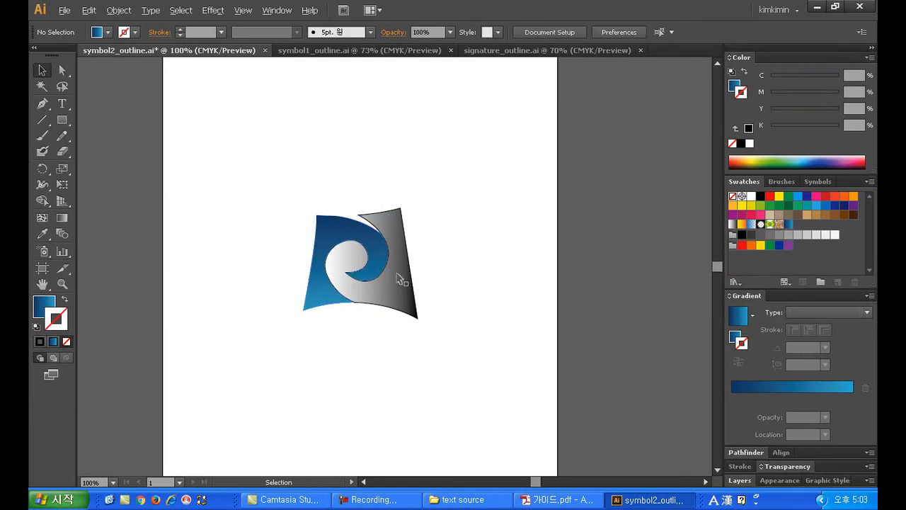
Step: Check the guide PDF for the right piece's colours and set its starting gradient colour to M83 Y93
click(399, 277)
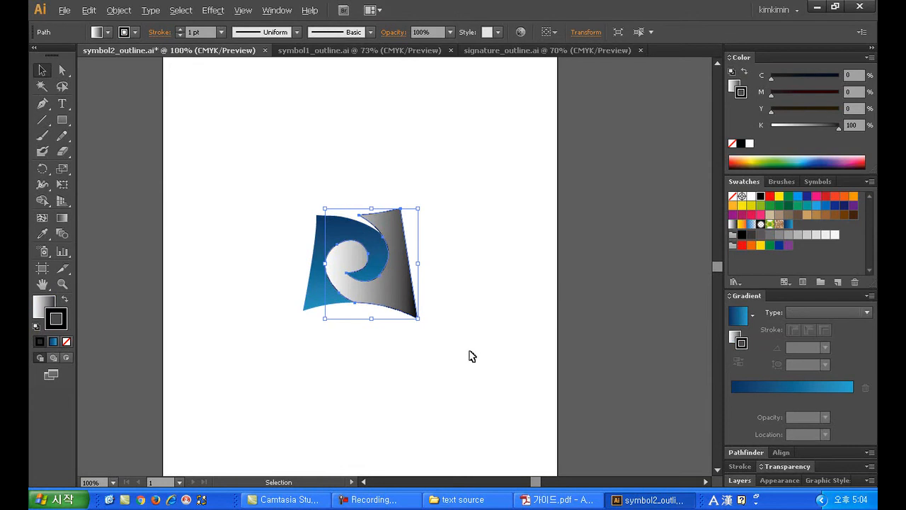
click(560, 500)
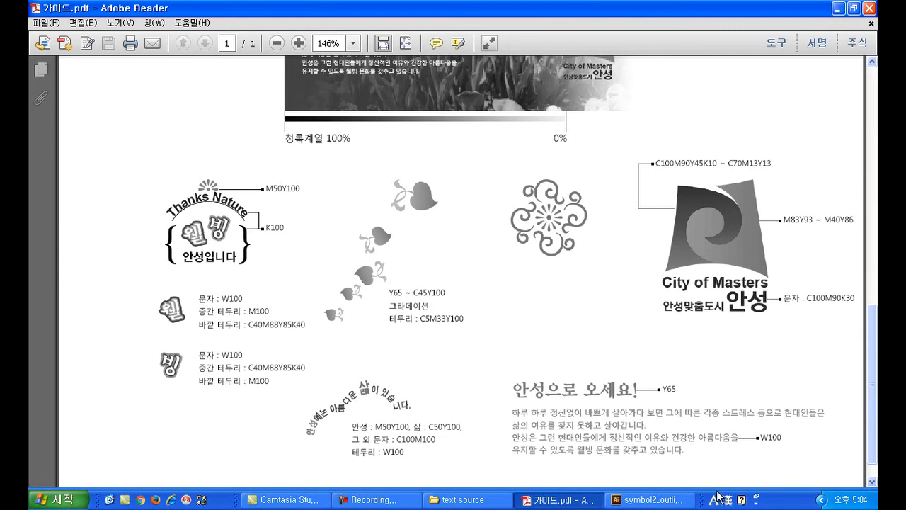
click(655, 500)
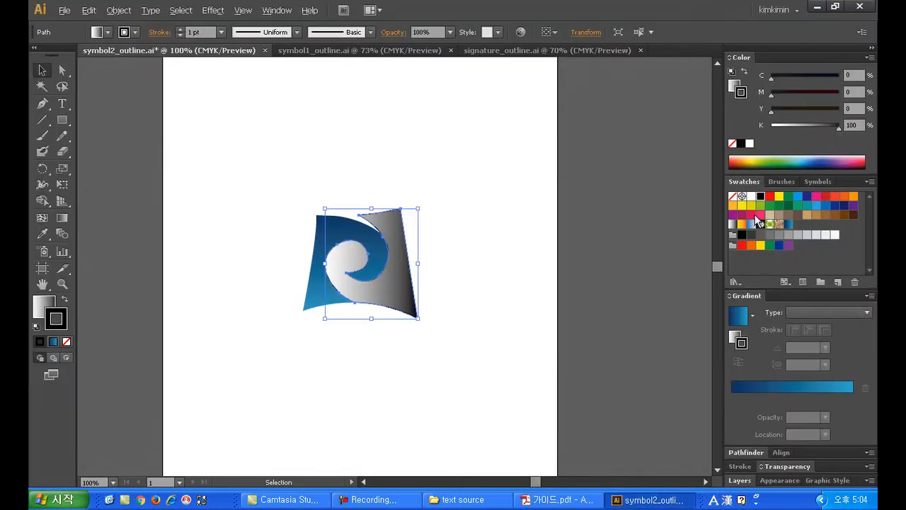
click(737, 87)
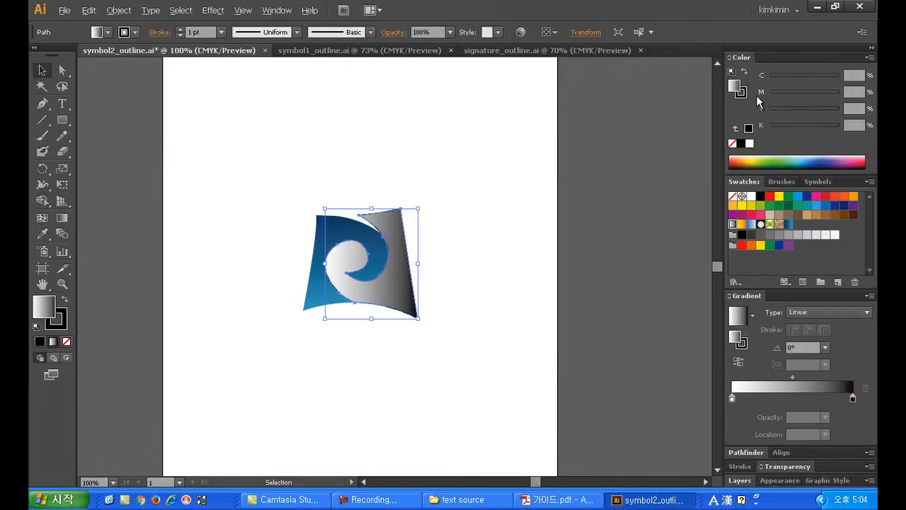
click(732, 399)
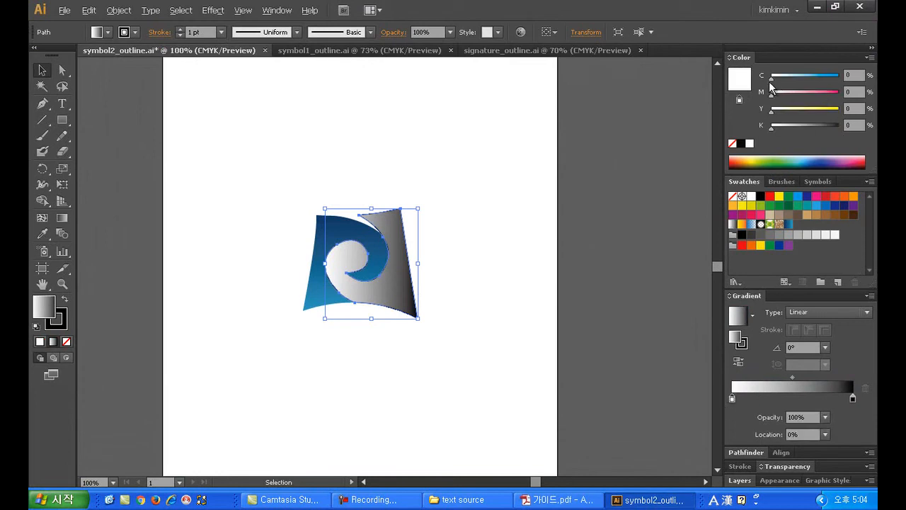
drag(858, 91, 820, 92)
text(83)
drag(855, 108, 836, 109)
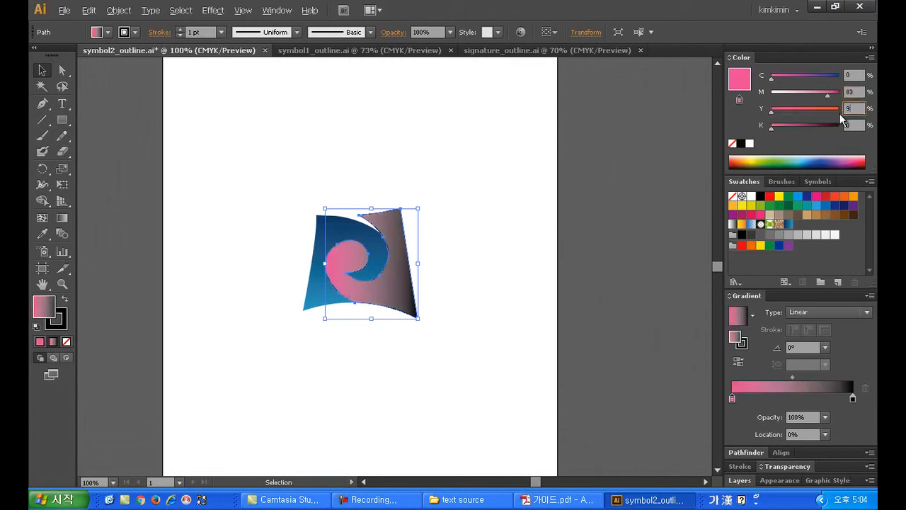
text(93)
key(Return)
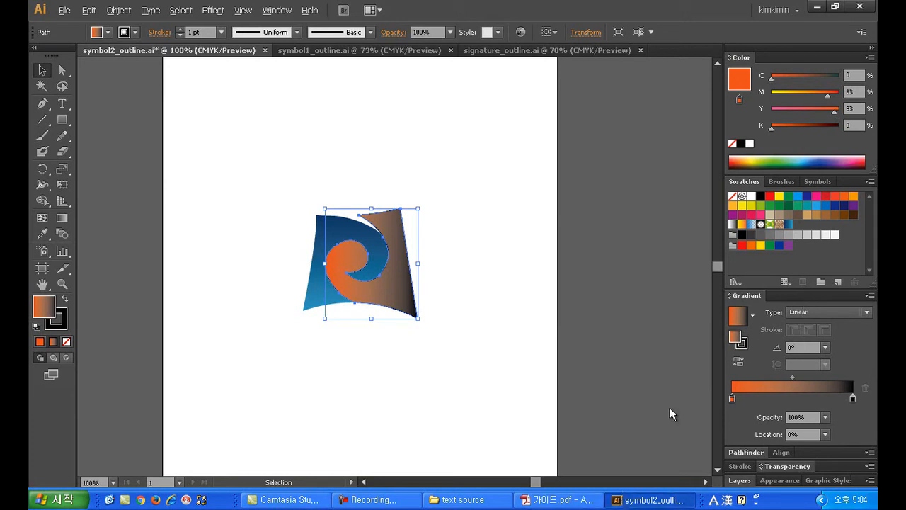
Step: Add a gradient stop at 96.77% on the right piece and colour it C0 M40 Y86 K0
drag(853, 397, 850, 397)
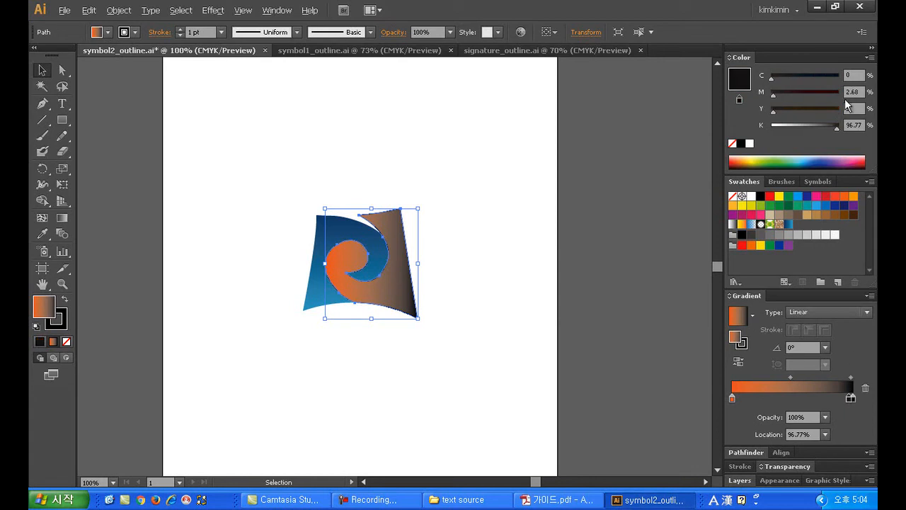
drag(777, 94, 797, 96)
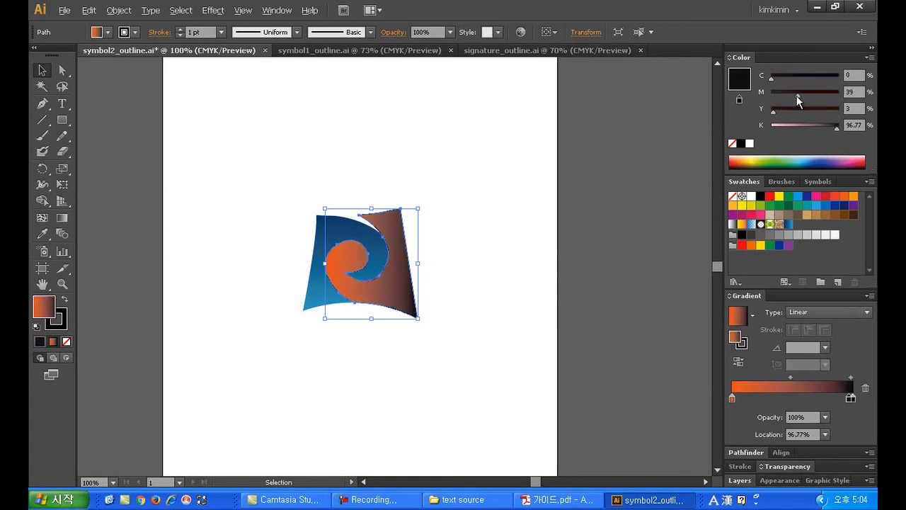
click(858, 91)
text(40)
key(Tab)
text(86)
key(Return)
drag(803, 135, 746, 131)
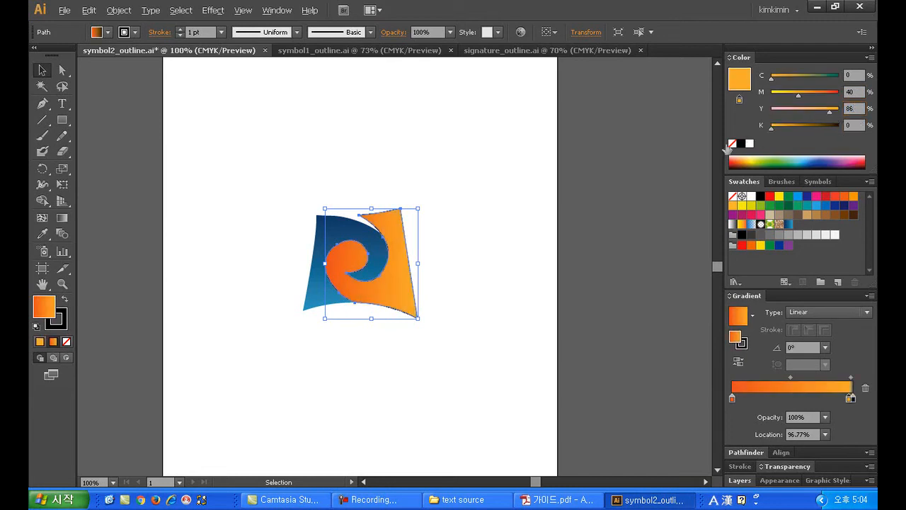
Step: Save the right piece's orange gradient as a swatch and redraw it diagonally toward the upper left, at 133.2°
drag(747, 309, 775, 264)
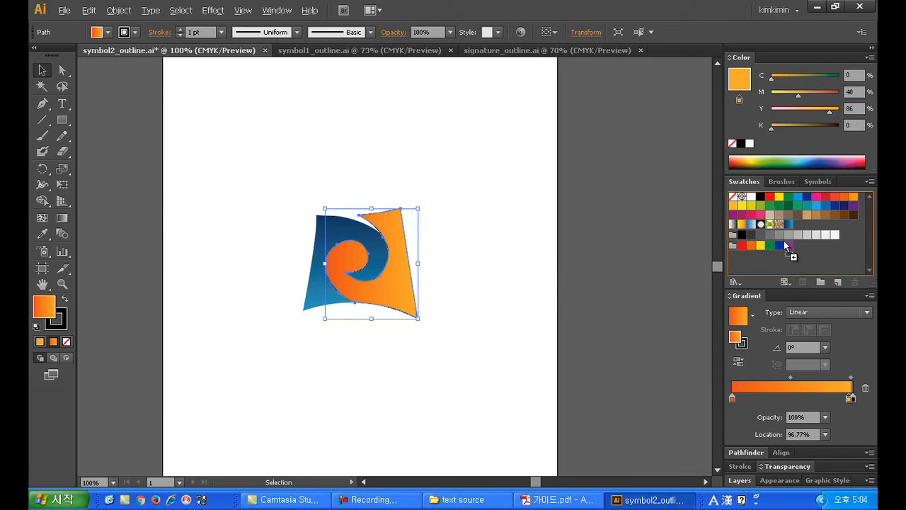
drag(796, 226, 796, 228)
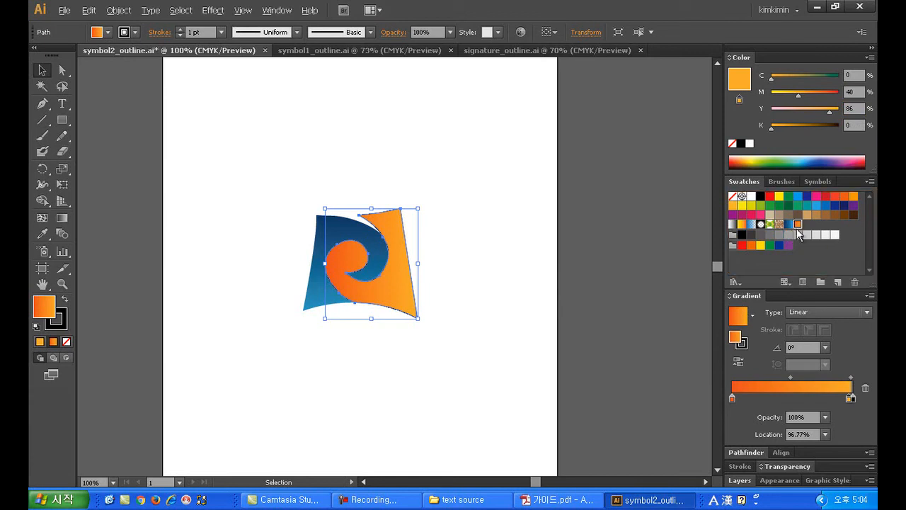
click(472, 295)
click(405, 306)
click(62, 217)
mouse_move(348, 253)
mouse_down()
mouse_move(415, 318)
mouse_move(345, 249)
mouse_up()
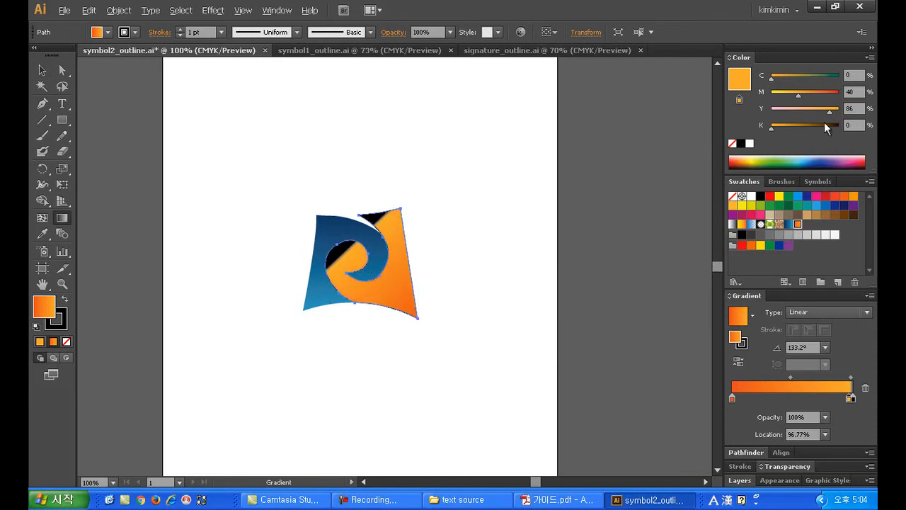
Step: Remove the black stop from the right piece's gradient and move the light orange stop to 100%
drag(851, 399, 851, 412)
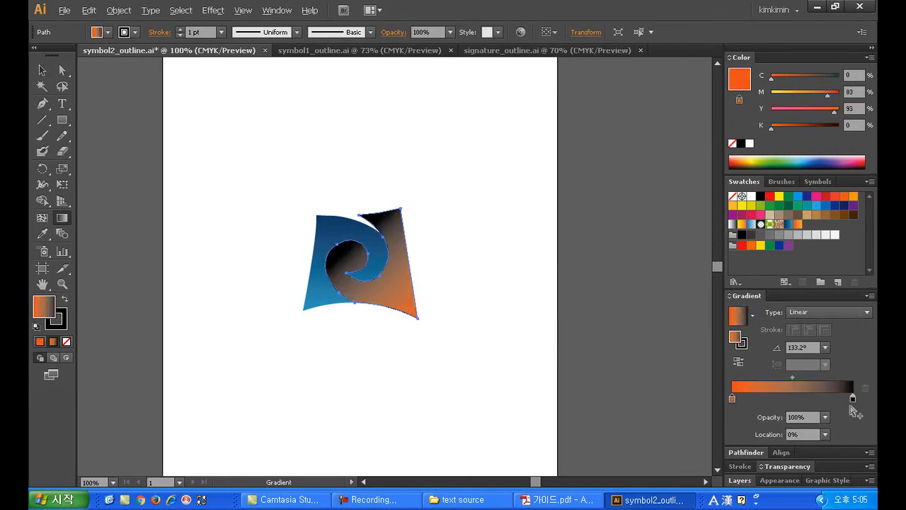
key(ctrl+z)
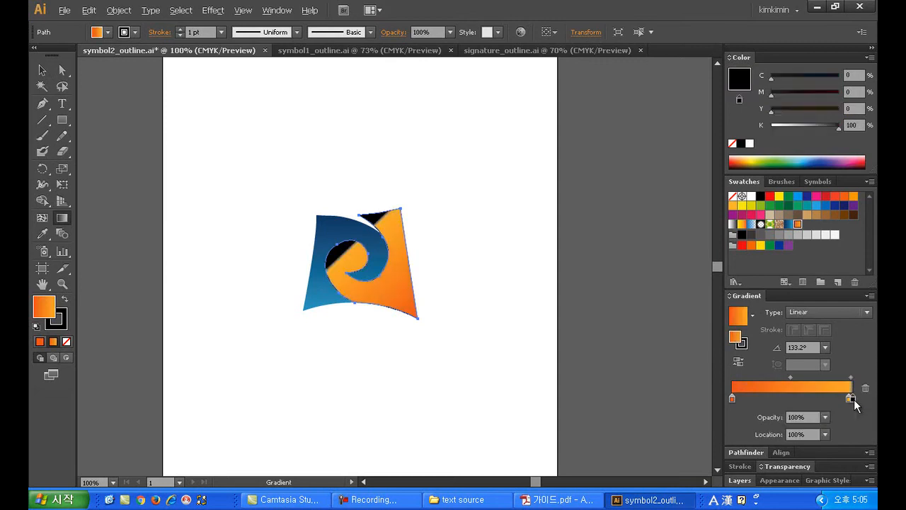
drag(849, 398, 814, 251)
drag(850, 398, 861, 403)
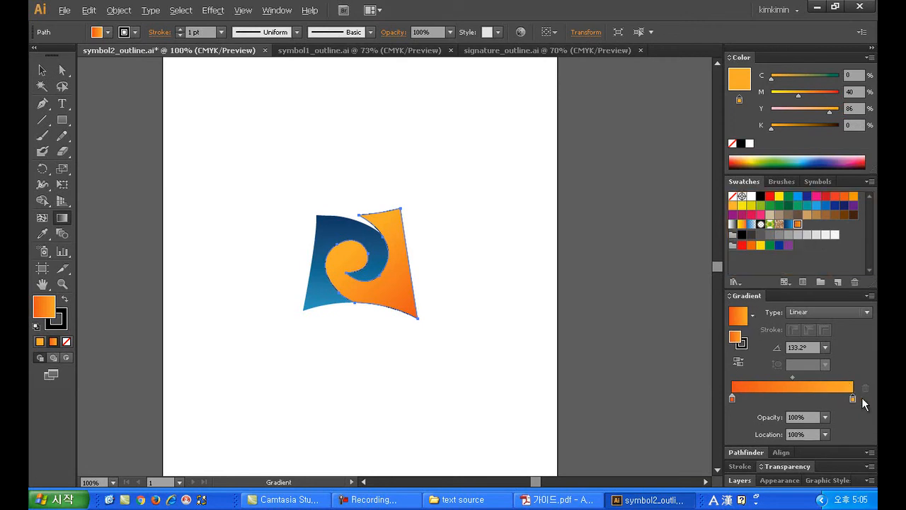
Step: Remove the stroke from the orange right piece of the swirl symbol
drag(741, 319, 854, 283)
click(42, 70)
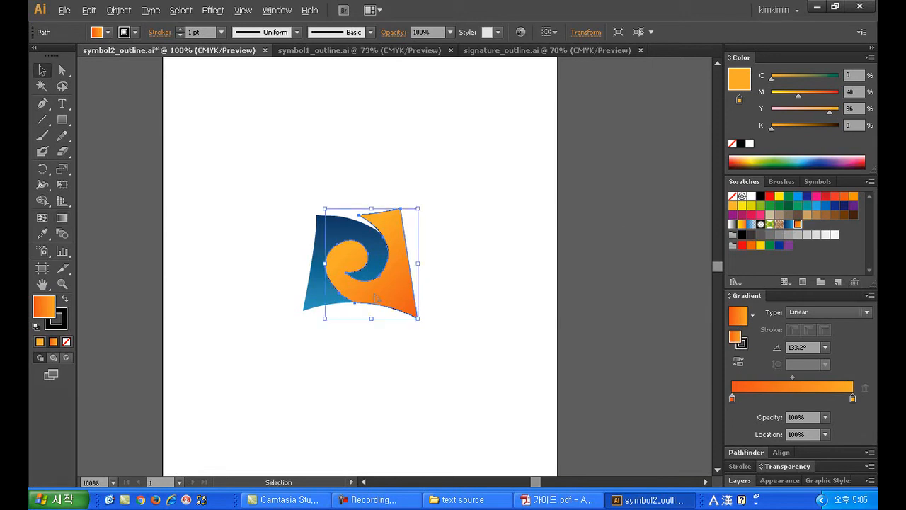
click(68, 339)
Step: Select both pieces of the swirl symbol, group them and copy the group
click(459, 358)
drag(481, 358, 229, 127)
key(ctrl)
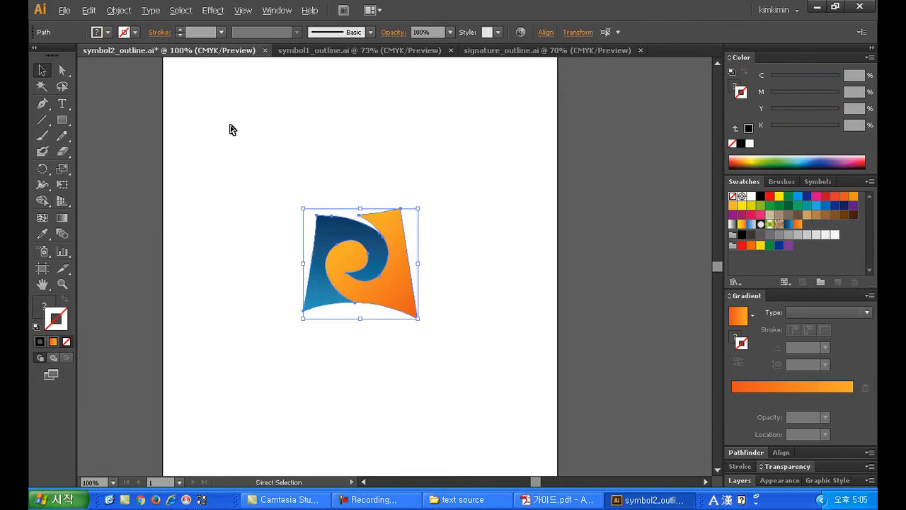
key(ctrl+g)
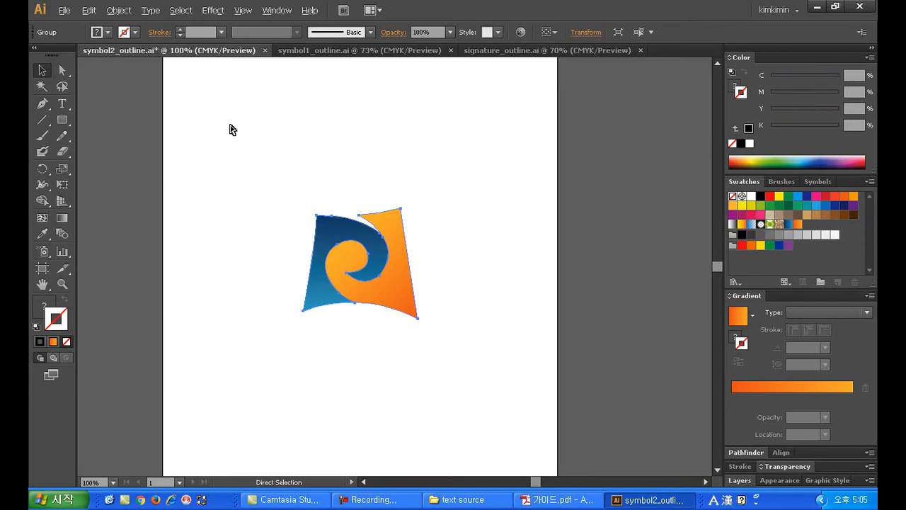
Step: Create a new document with the default settings and paste the grouped swirl symbol into it
key(ctrl+n)
key(Return)
key(ctrl+v)
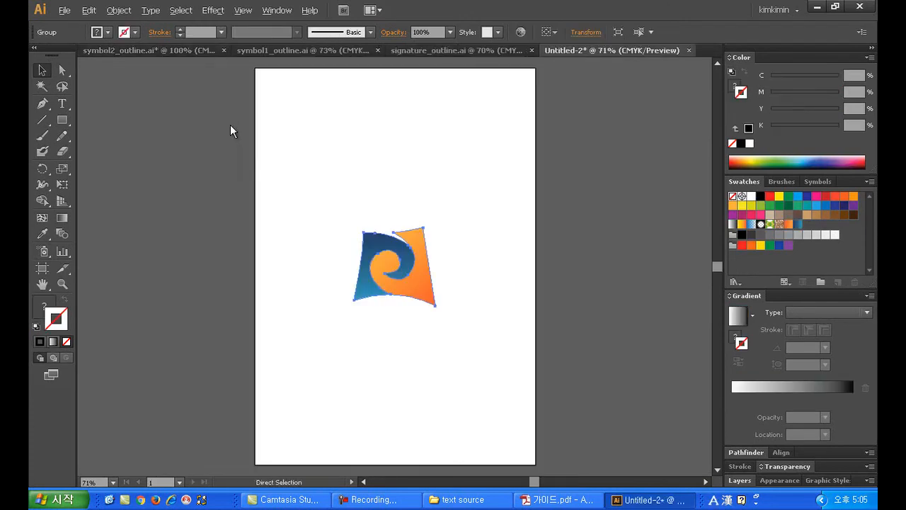
Step: Save the new document on the desktop as 태극문양.ai with the default Illustrator CS6 options
key(ctrl+s)
key(BackSpace)
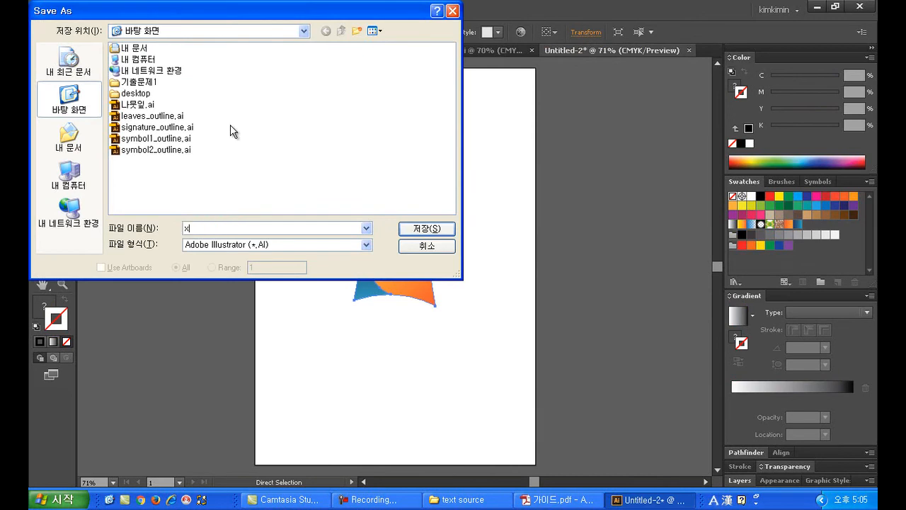
text(태극문야ㅇ)
key(Return)
key(Return)
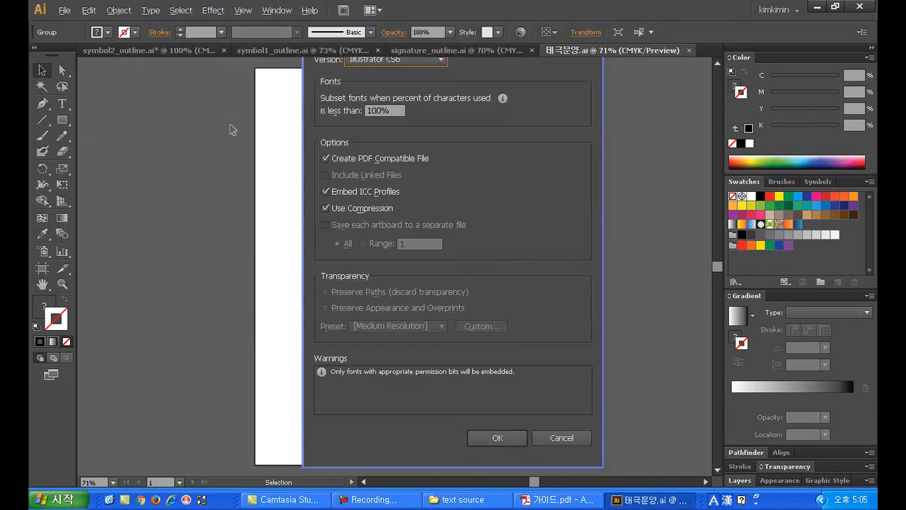
Step: Delete the swirl symbol from symbol2_outline.ai and save that file
click(172, 53)
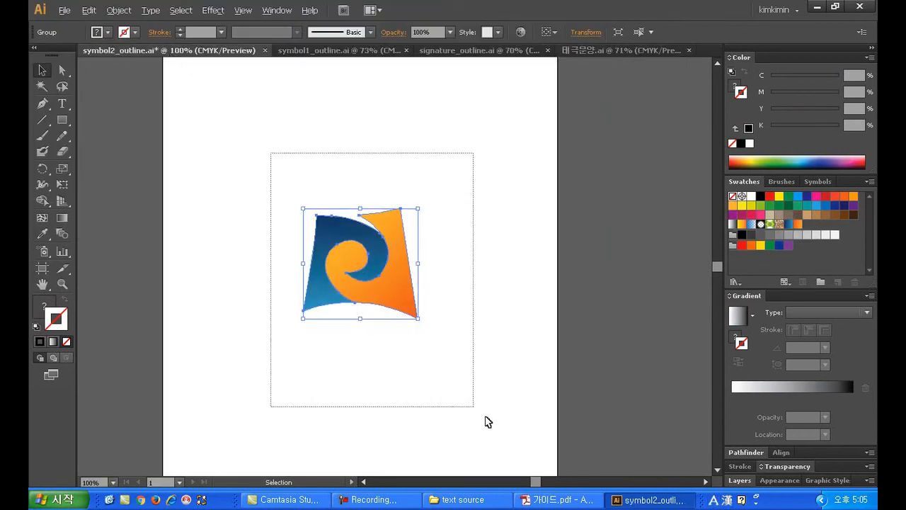
key(Delete)
click(35, 284)
double_click(34, 283)
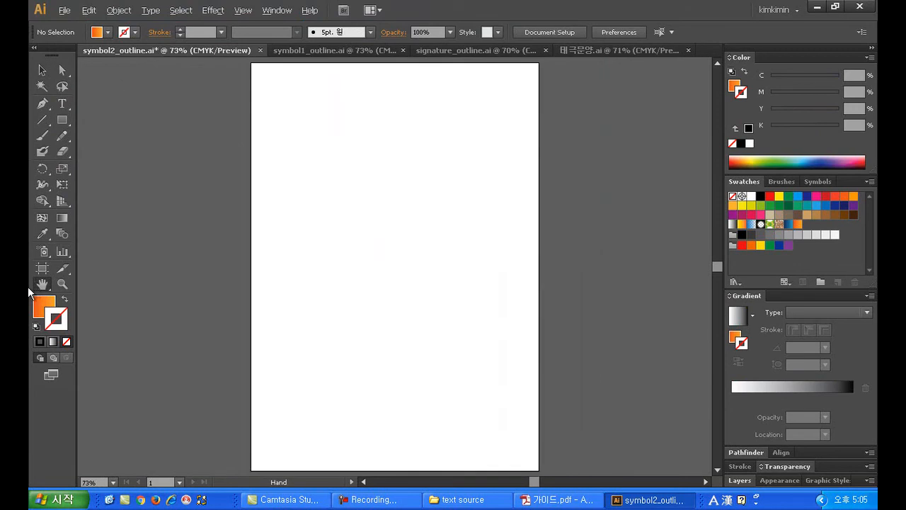
click(42, 71)
key(ctrl+s)
Step: Close symbol2_outline.ai and 태극문양.ai and bring symbol1_outline.ai to the front
click(255, 51)
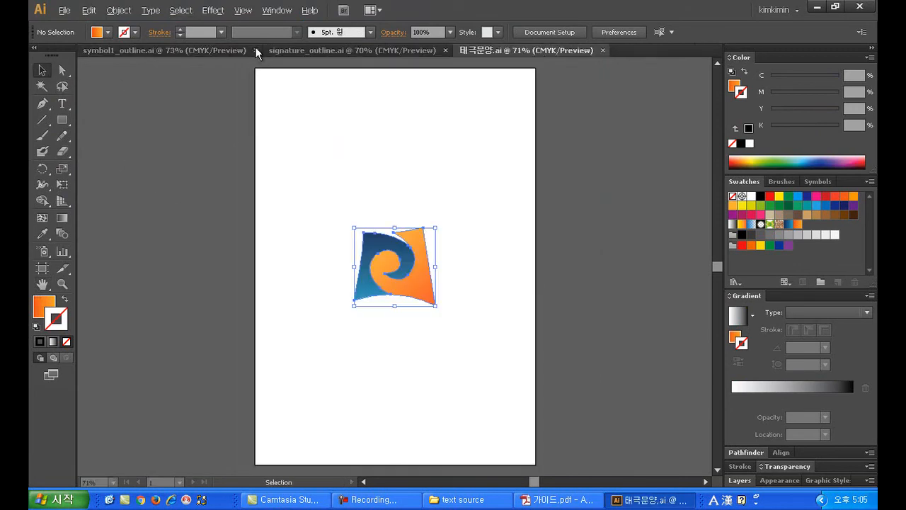
click(602, 51)
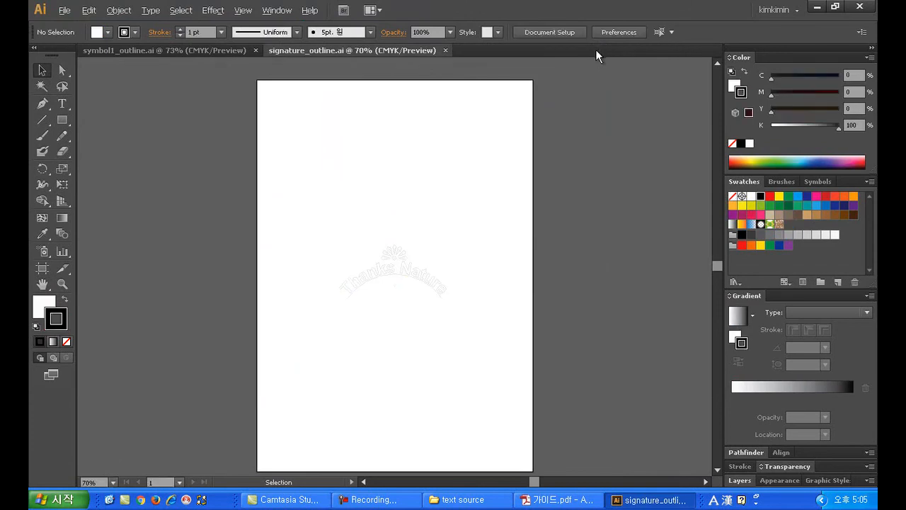
click(173, 52)
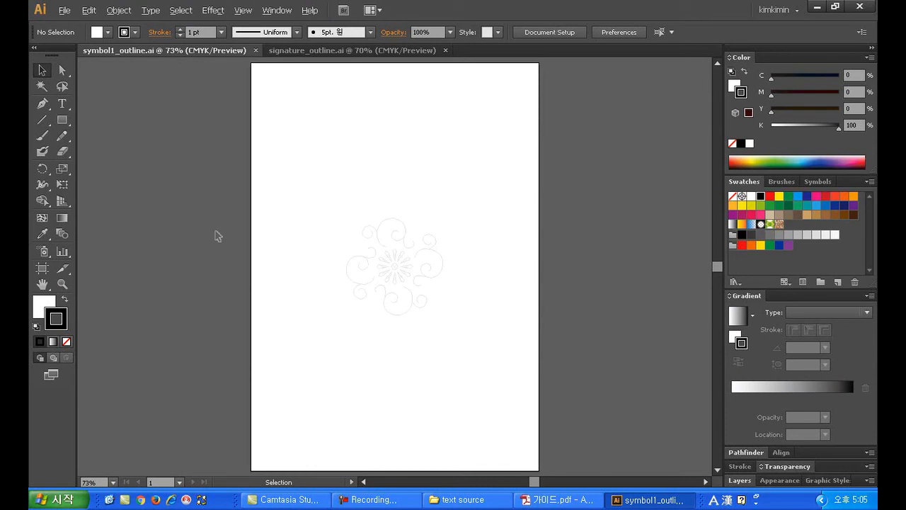
Step: Turn on Smart Guides and draw an unfilled circle with a 1 pt black stroke around the petals, centred on the flower
click(60, 283)
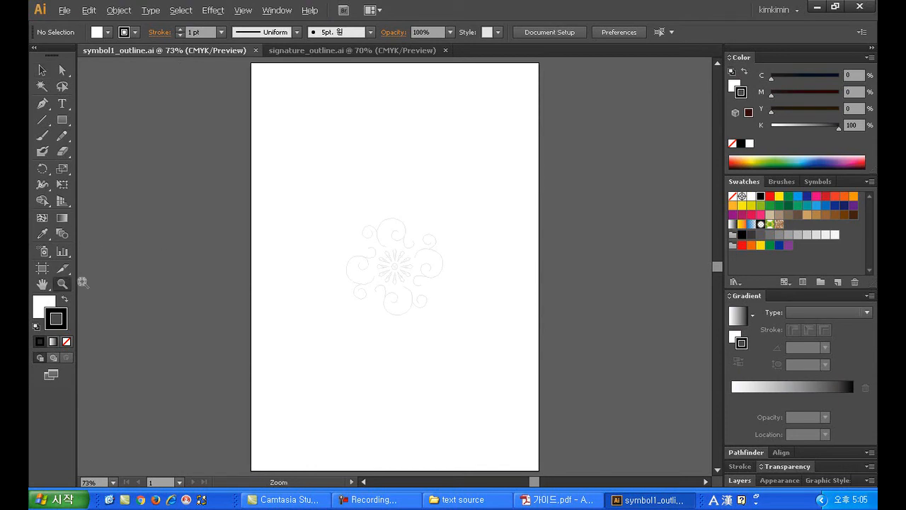
click(440, 279)
click(354, 298)
scroll(364, 293, up, 1)
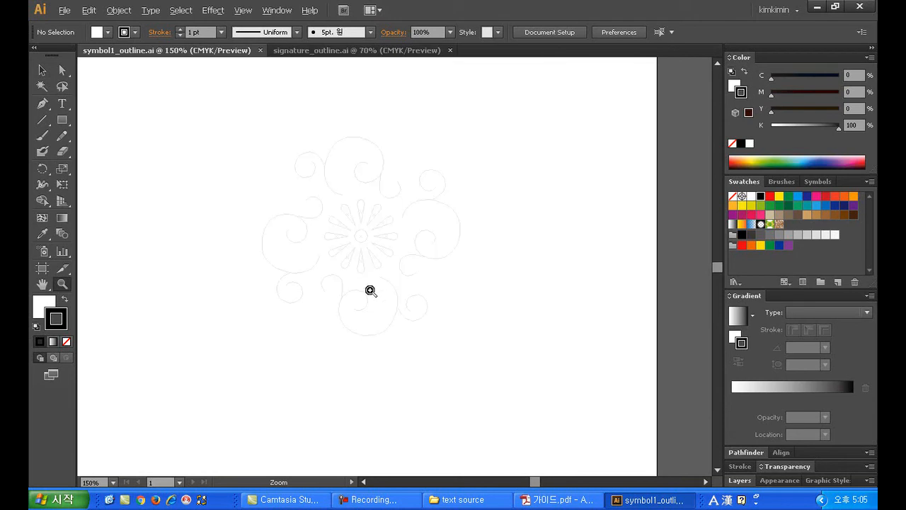
click(413, 235)
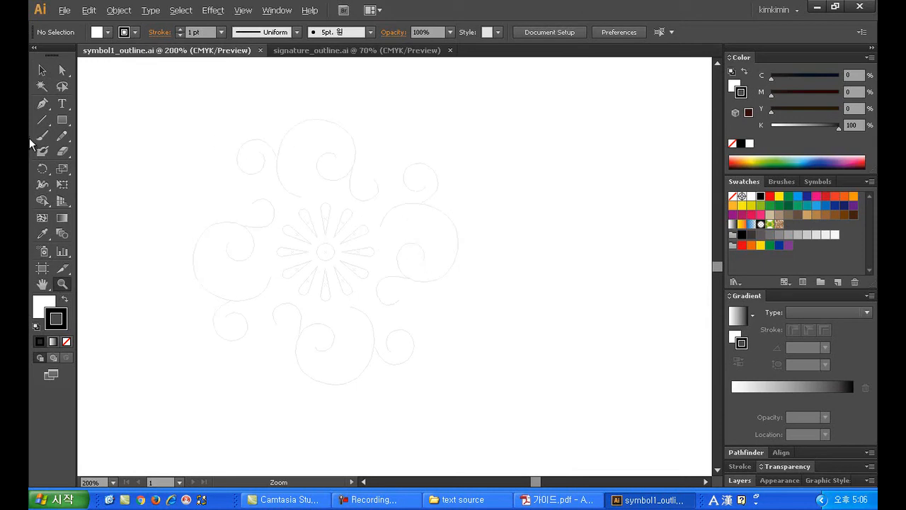
click(53, 303)
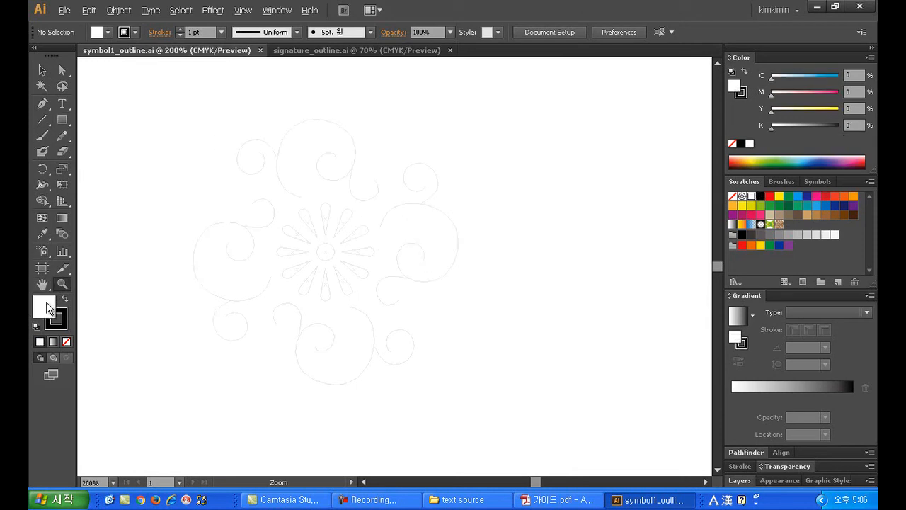
click(66, 341)
click(62, 122)
drag(61, 126, 132, 150)
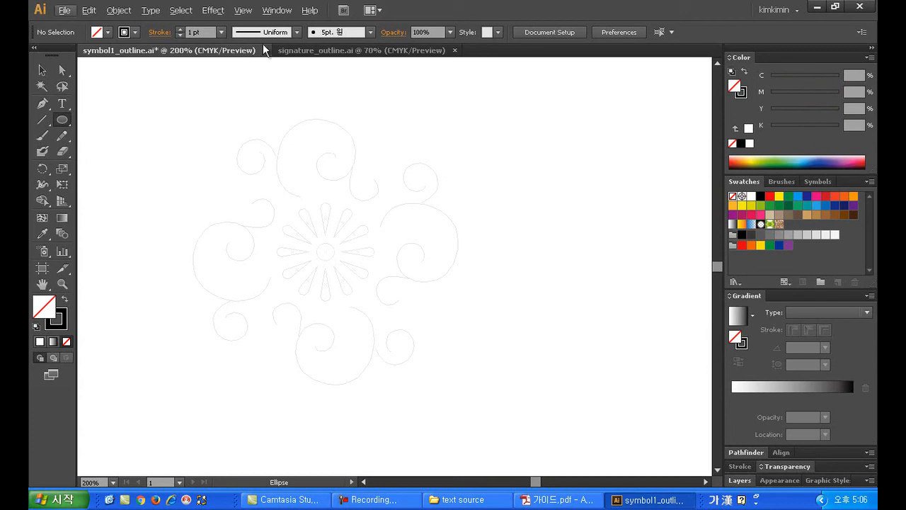
click(241, 11)
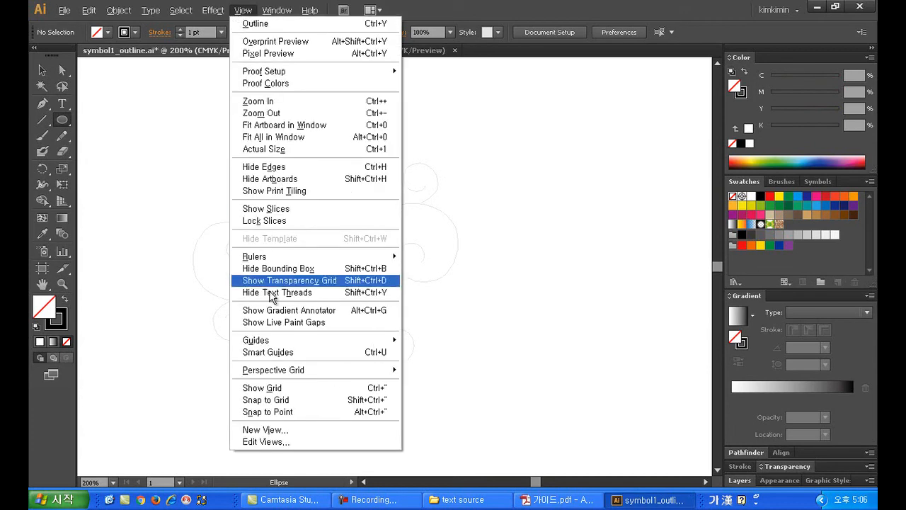
click(316, 357)
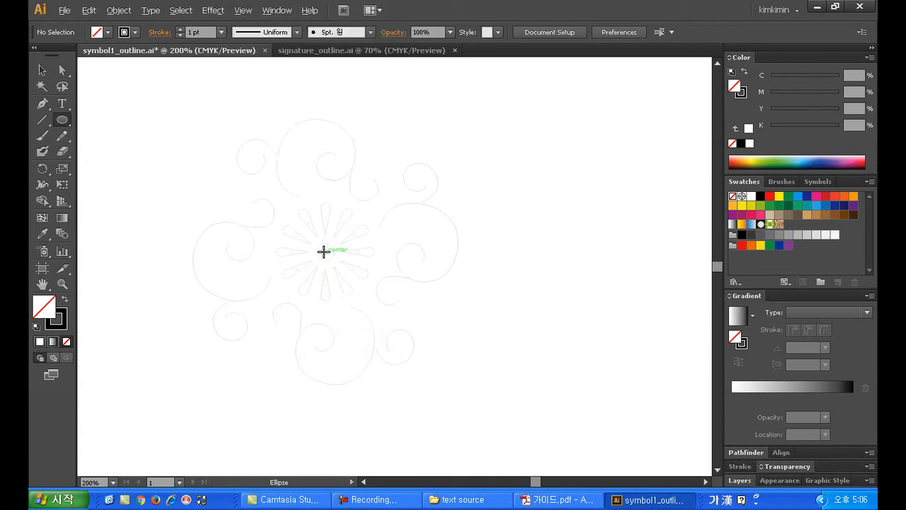
drag(324, 252, 366, 306)
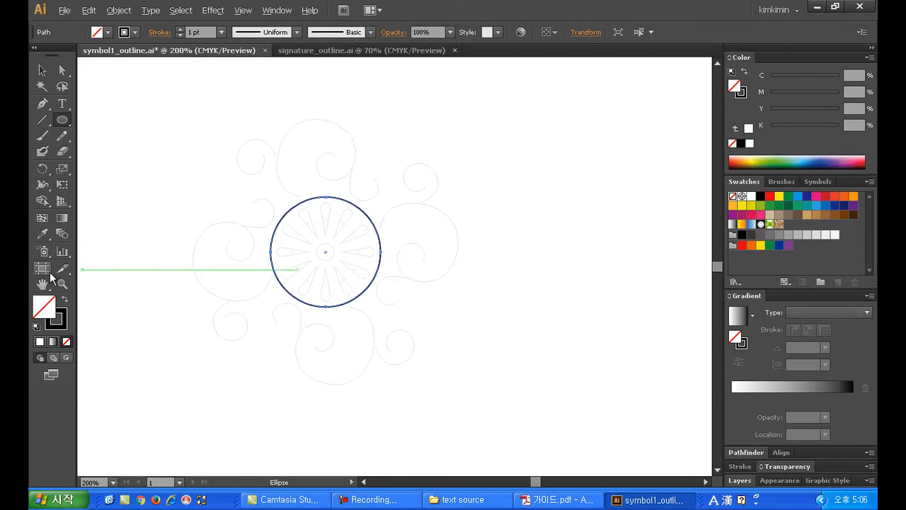
Step: Draw a small concentric circle over the outline ring in the middle of the flower
key(z)
click(361, 260)
click(361, 262)
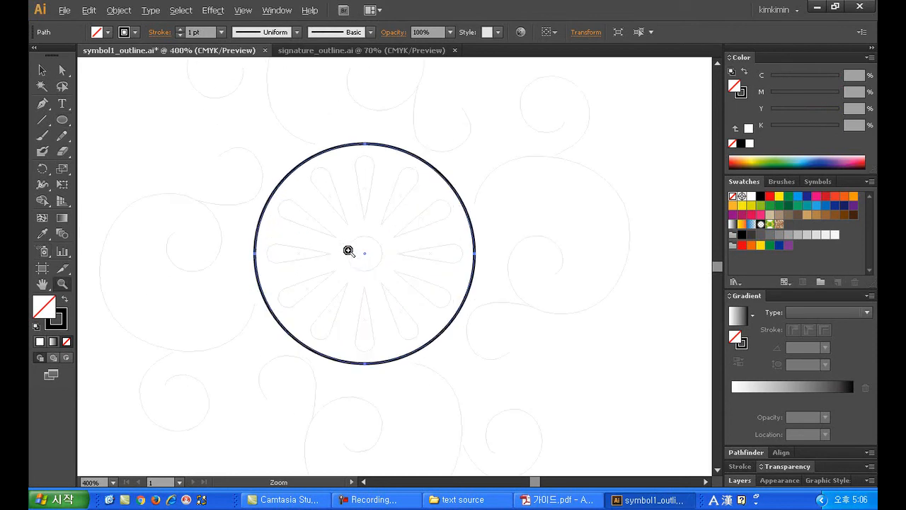
drag(62, 125, 114, 149)
drag(365, 253, 380, 269)
Step: Swap the small centre circle's fill and stroke so it has a black fill and no stroke
key(ctrl)
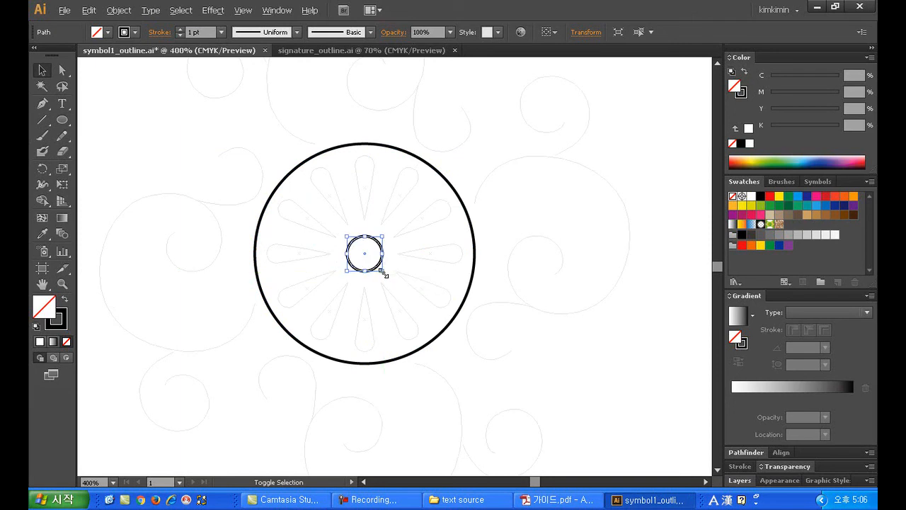
click(435, 271)
click(374, 267)
click(64, 300)
click(179, 315)
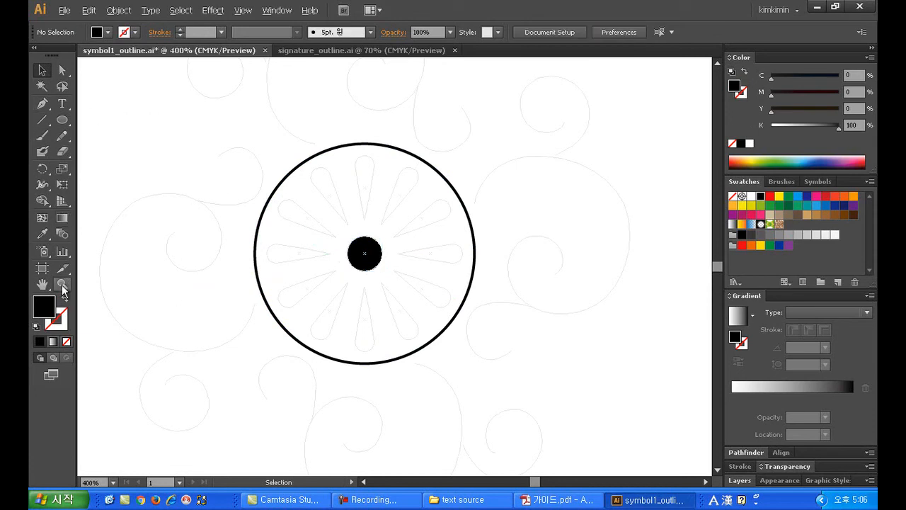
Step: Draw a small black circle with the Ellipse tool at the rounded end of the uppermost petal guide
click(62, 122)
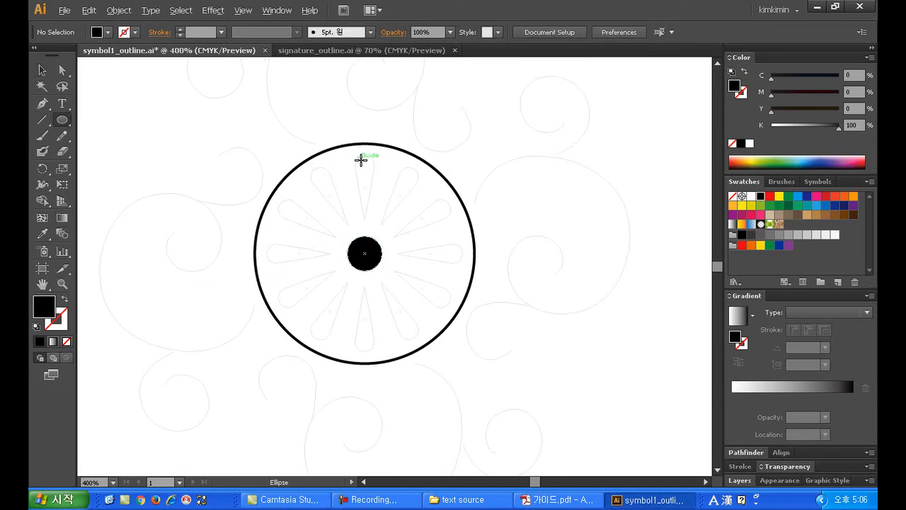
drag(361, 161, 373, 182)
key(ctrl+z)
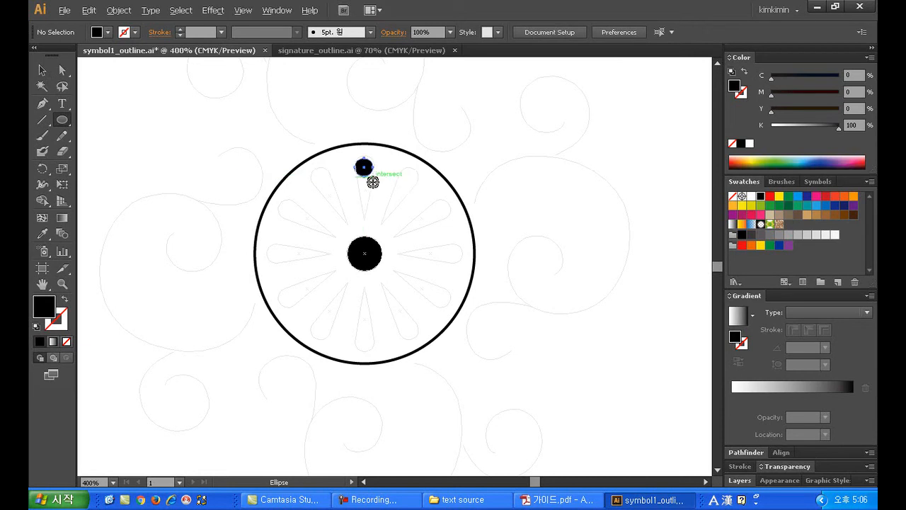
Step: Align the small circle, the central dot and the outer ring on their horizontal centers
click(42, 71)
drag(284, 124, 469, 395)
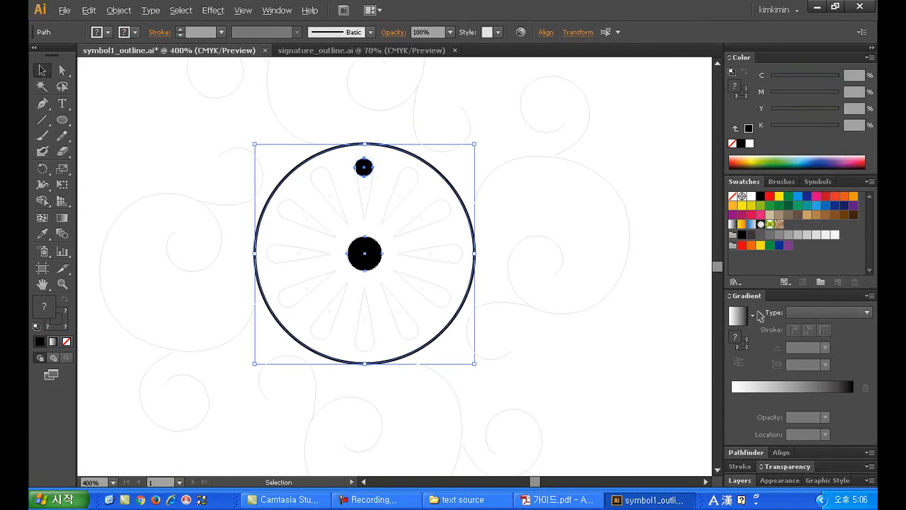
click(543, 32)
click(438, 69)
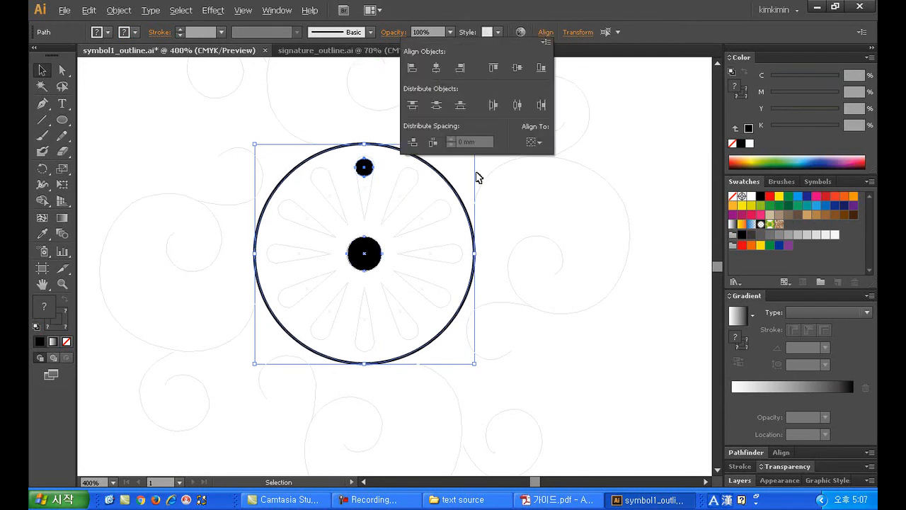
click(556, 225)
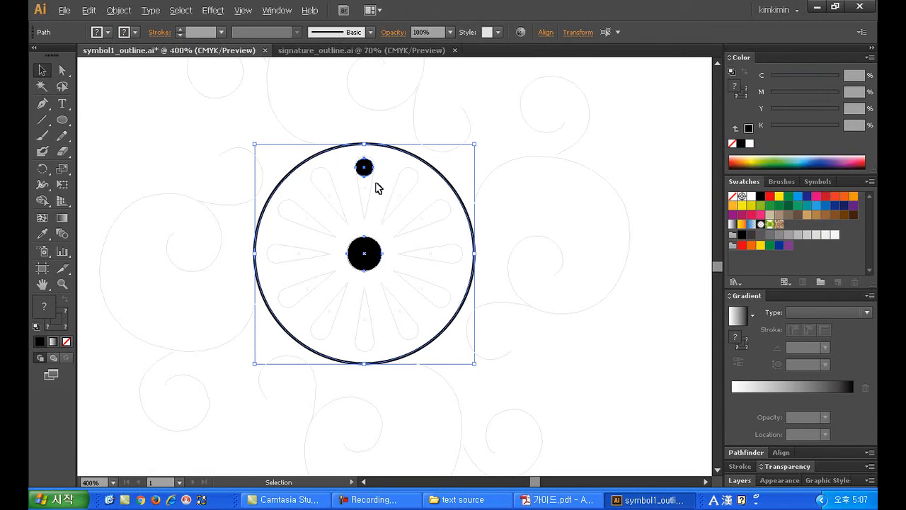
Step: Move the small circle slightly up to fit the rounded end of the petal guide and keep it selected
click(383, 137)
drag(368, 169, 363, 172)
click(386, 195)
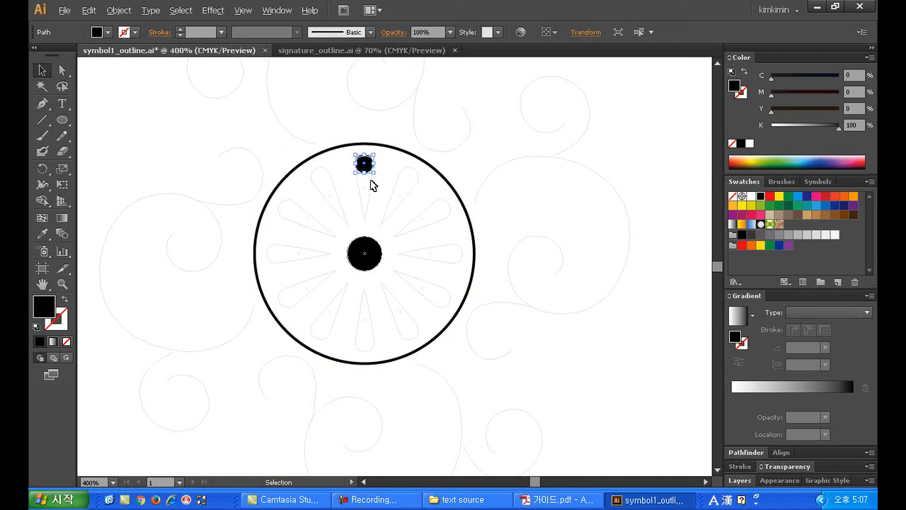
click(393, 184)
click(365, 171)
Step: Convert the small circle's bottom anchor to a corner point and pull it down to the petal guide's tip
click(43, 105)
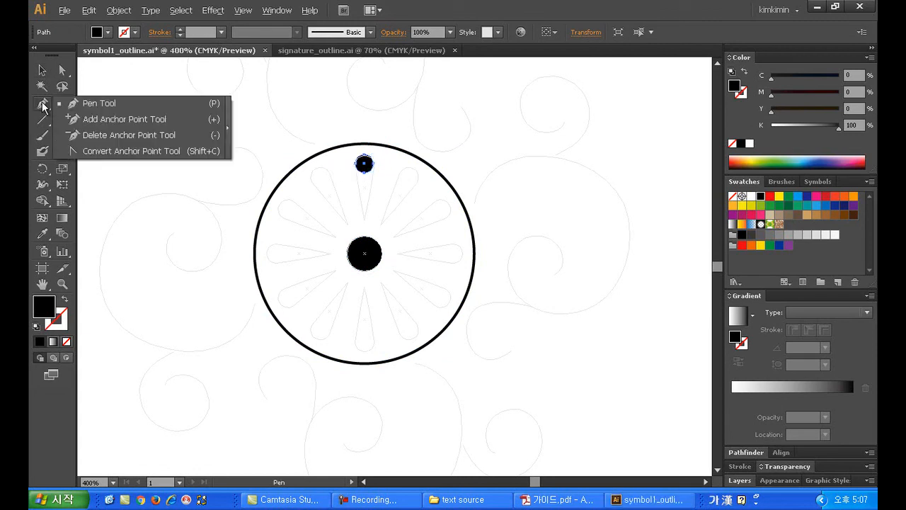
click(98, 150)
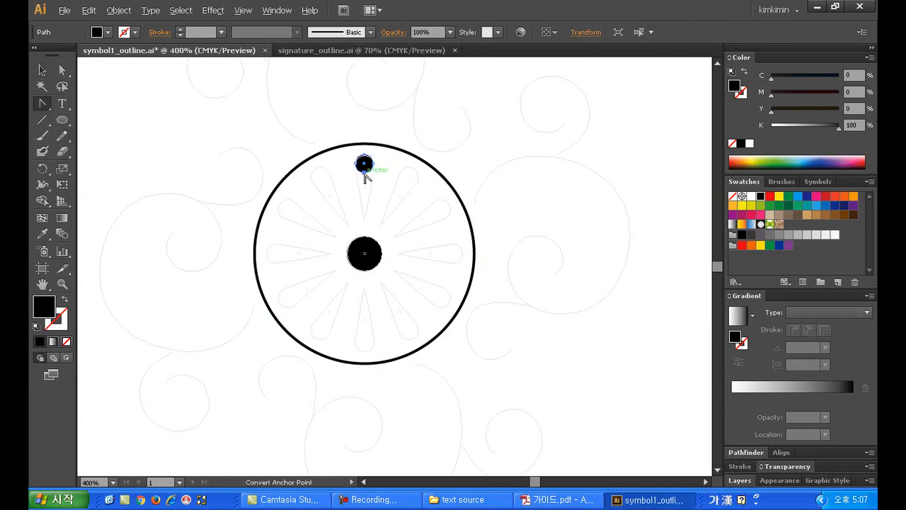
click(363, 172)
key(a)
drag(364, 171, 366, 219)
click(401, 209)
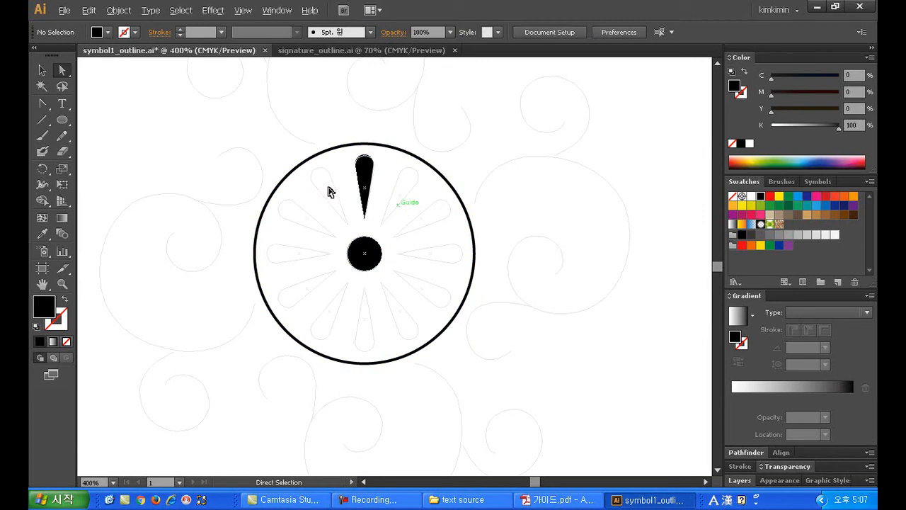
Step: Make a copy of the petal rotated 30° about the center of the central dot
click(42, 70)
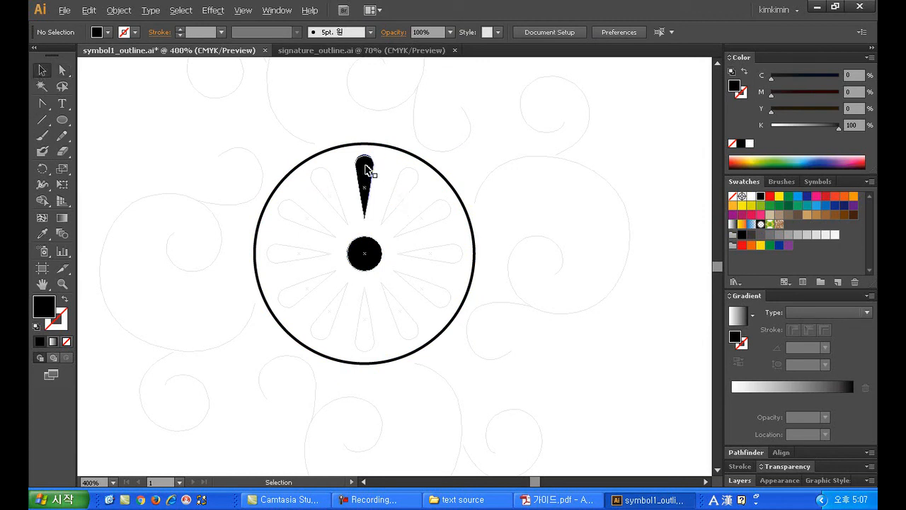
click(365, 172)
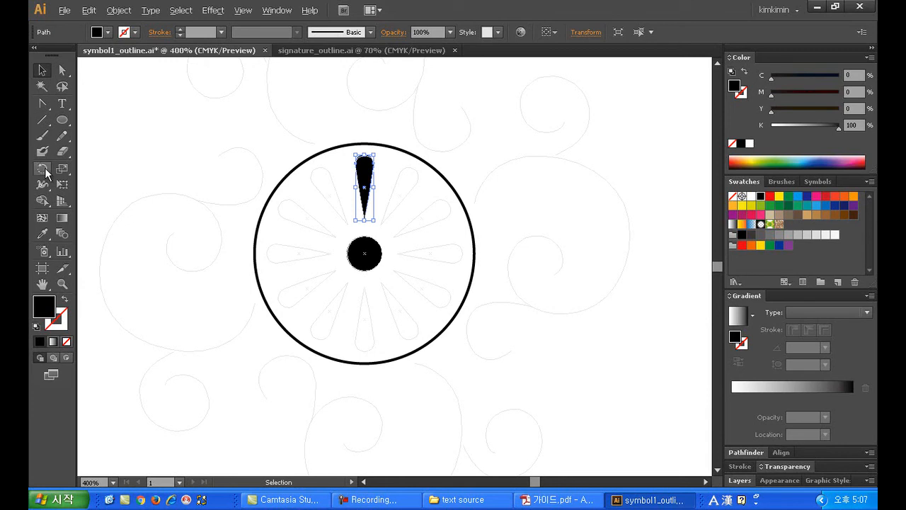
click(44, 169)
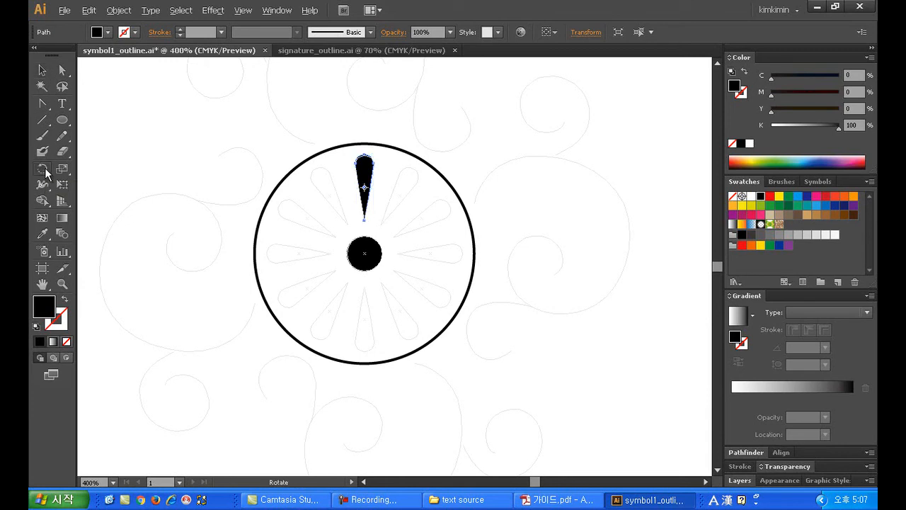
alt+click(366, 256)
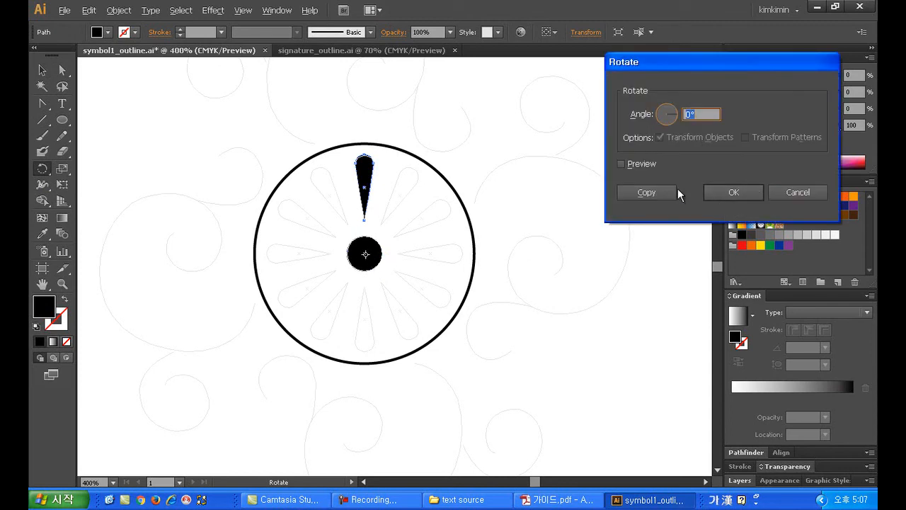
text(30)
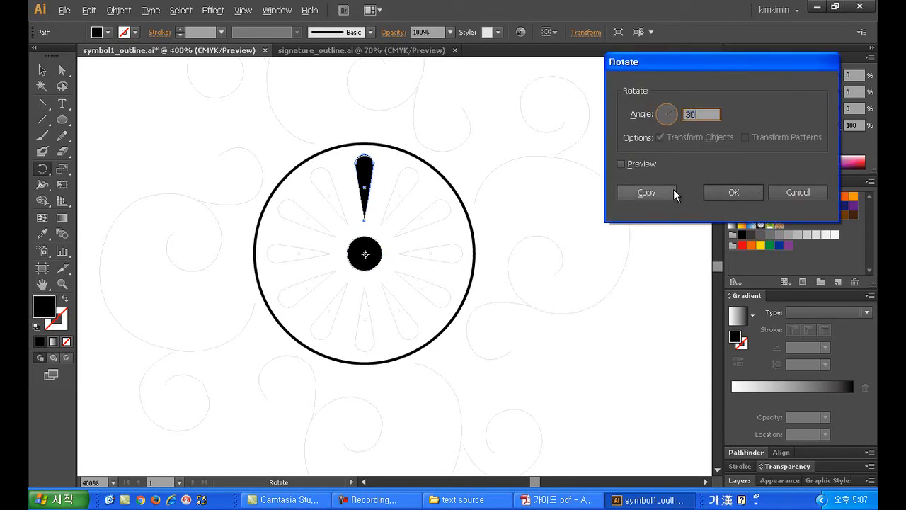
click(647, 192)
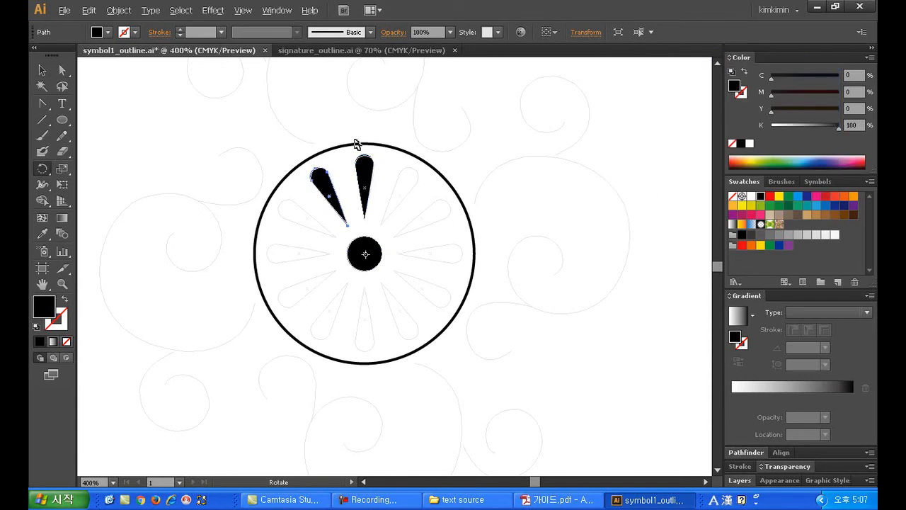
Step: Repeat the rotated copy until twelve petals complete the ring around the central dot
key(ctrl+d)
key(ctrl+d)
key(ctrl+d)
key(ctrl+d)
key(ctrl+d)
key(ctrl+d)
key(ctrl+d)
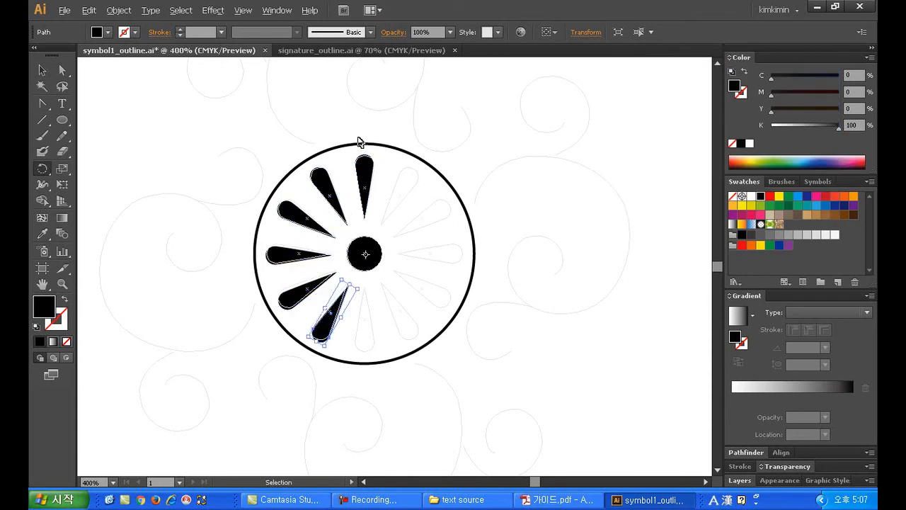
key(ctrl+d)
key(ctrl+d)
key(ctrl+d)
key(r)
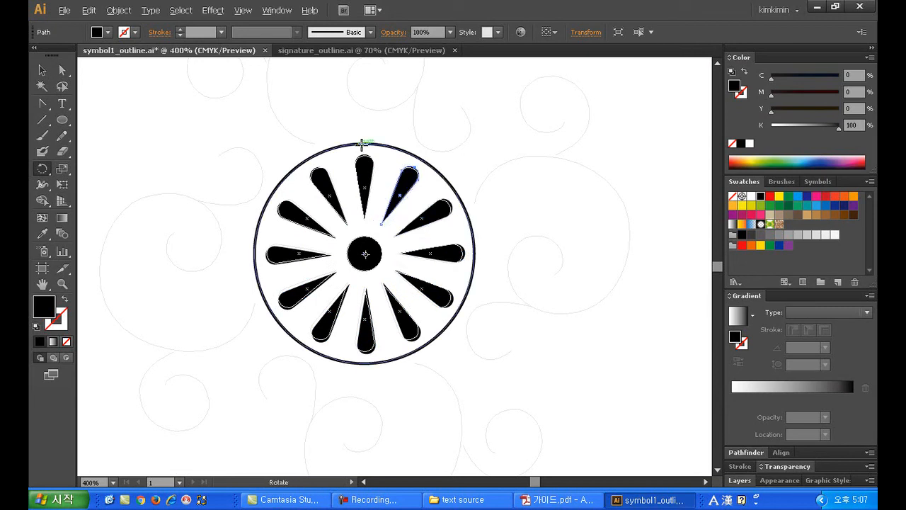
drag(355, 123, 430, 146)
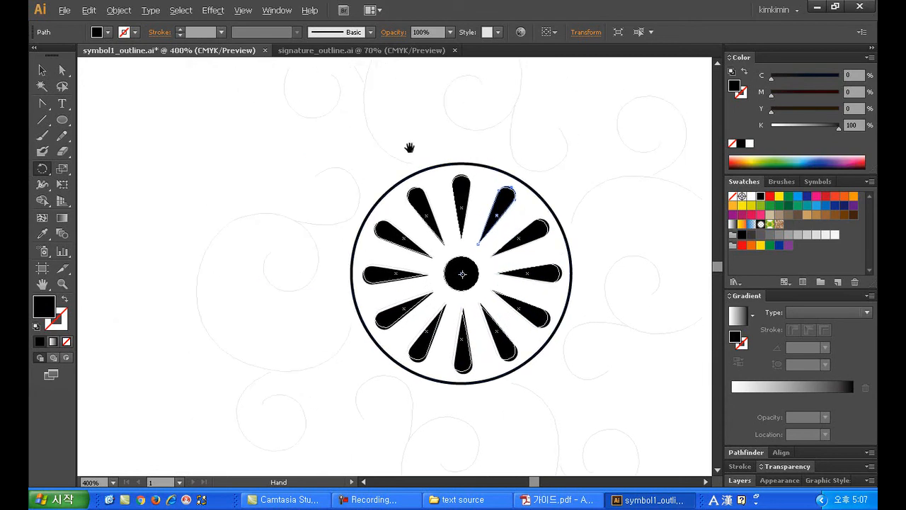
Step: Check the scroll ornament in 가이드.pdf in Adobe Reader, and draw a long vertical rounded rectangle about 2.4 mm wide beside the wheel in Illustrator
double_click(43, 283)
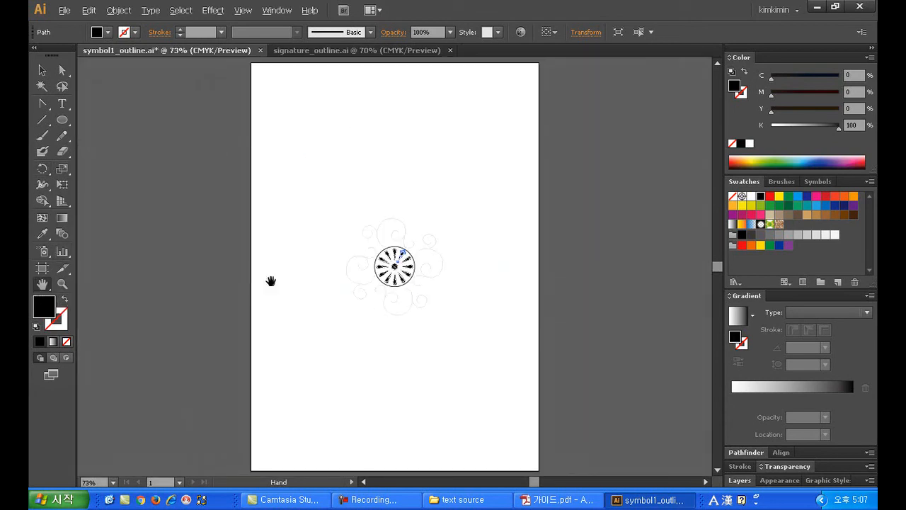
click(550, 500)
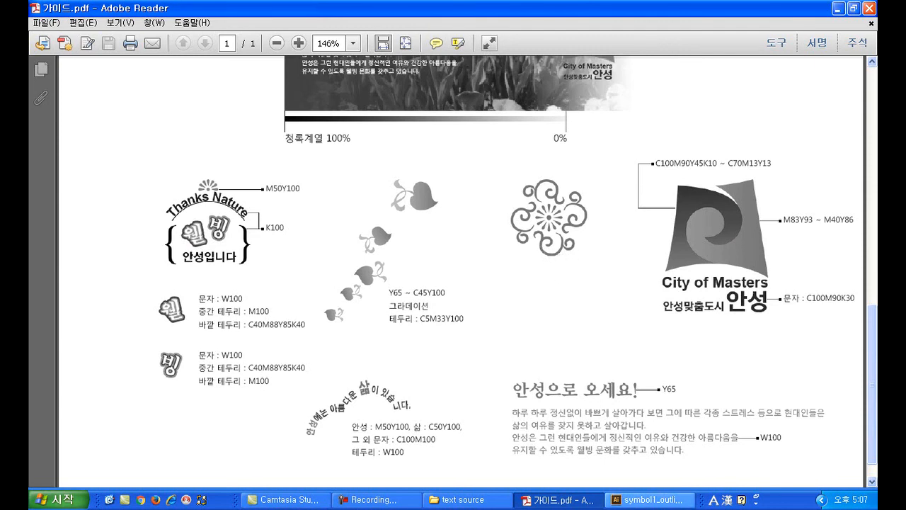
click(648, 500)
click(63, 284)
click(505, 276)
click(326, 290)
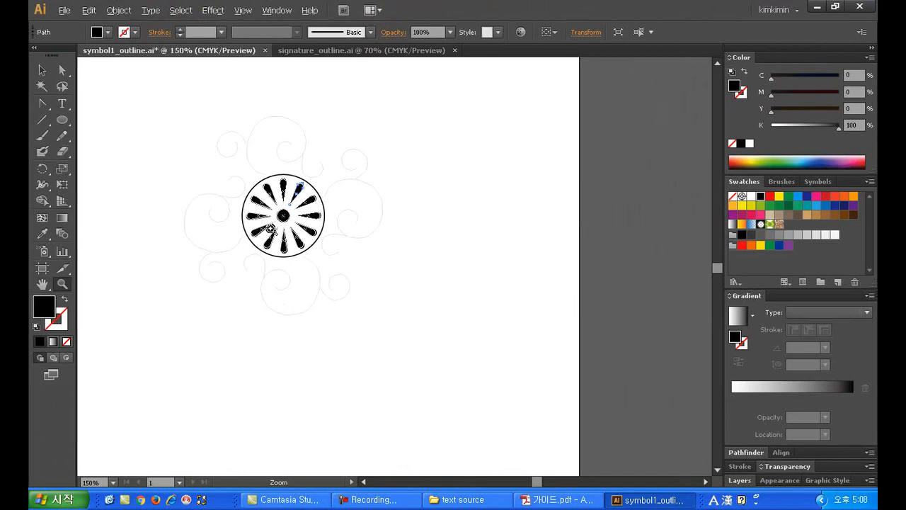
drag(63, 124, 119, 134)
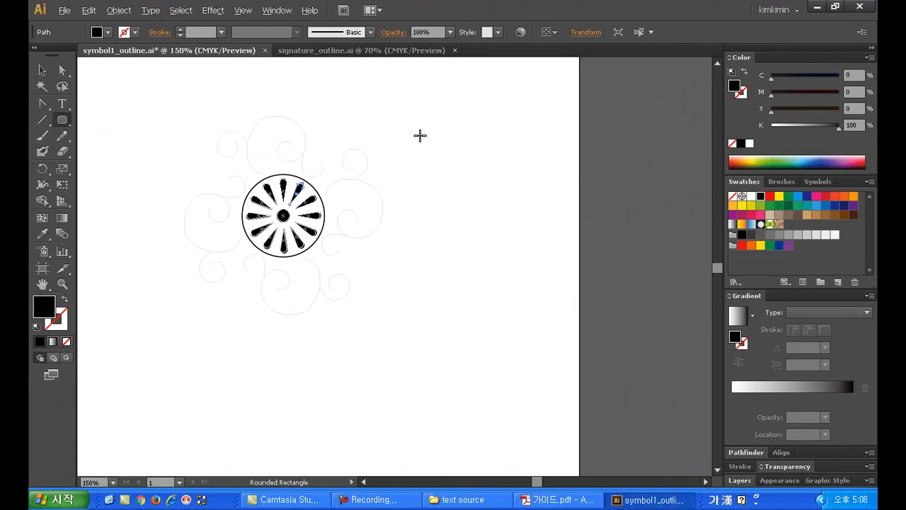
drag(429, 122, 435, 356)
click(62, 284)
click(433, 353)
click(402, 306)
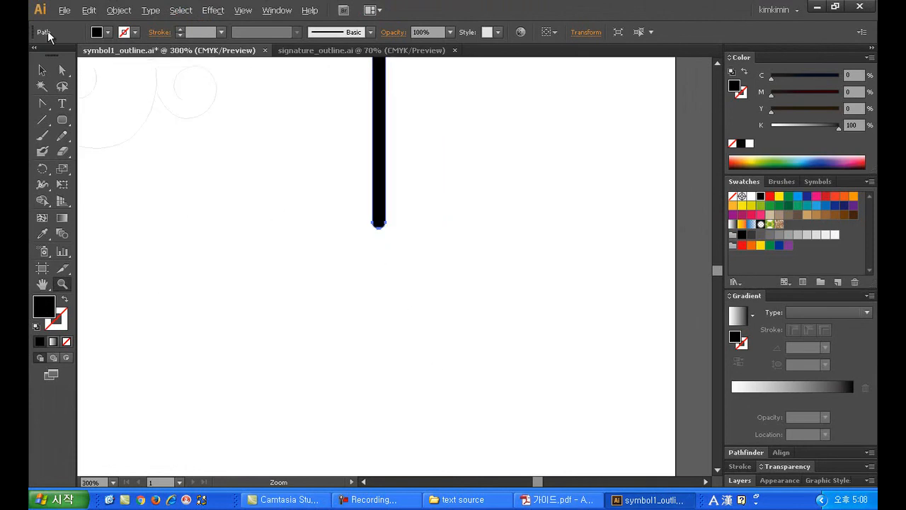
click(62, 70)
click(451, 226)
drag(375, 230, 382, 226)
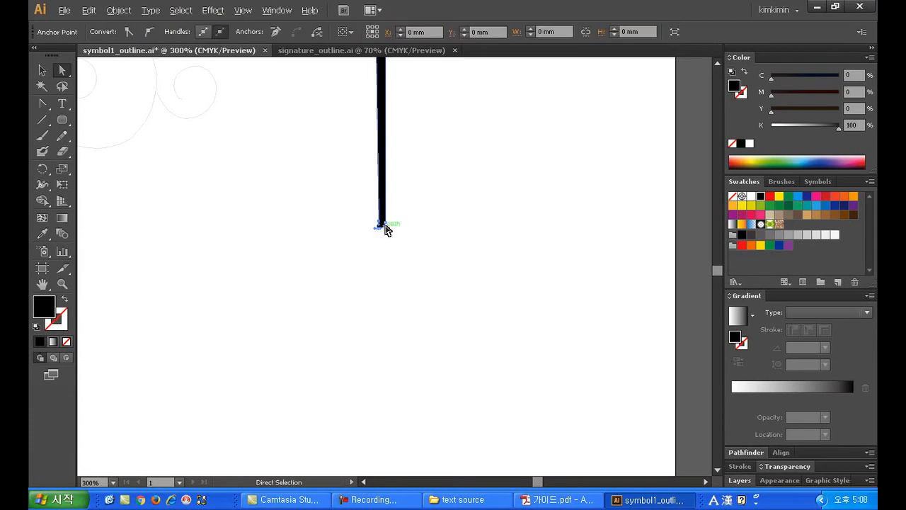
key(ctrl+z)
Step: Turn off Smart Guides and deselect the rounded rectangle
click(238, 10)
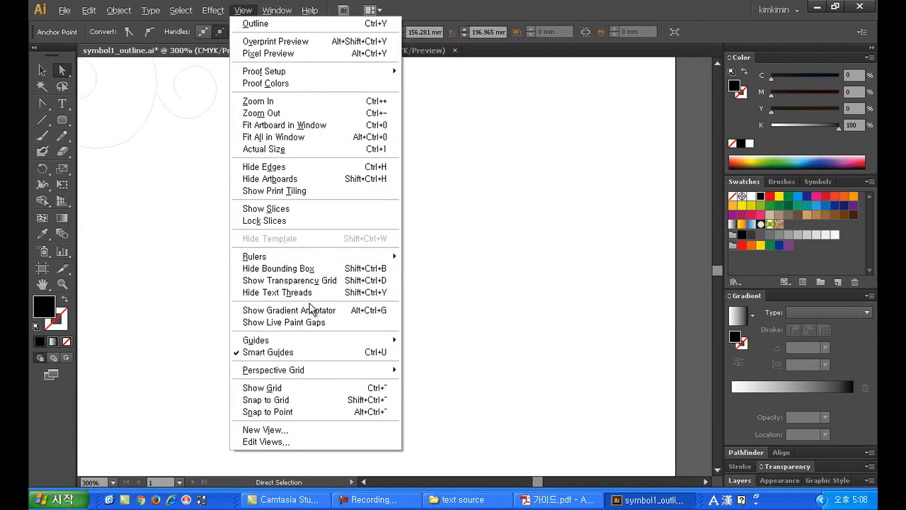
click(316, 351)
click(345, 270)
Step: Nudge the lower side anchors of the long rounded rectangle inward and its bottom anchors down
click(62, 284)
drag(333, 152, 499, 340)
click(63, 69)
click(297, 216)
key(Right)
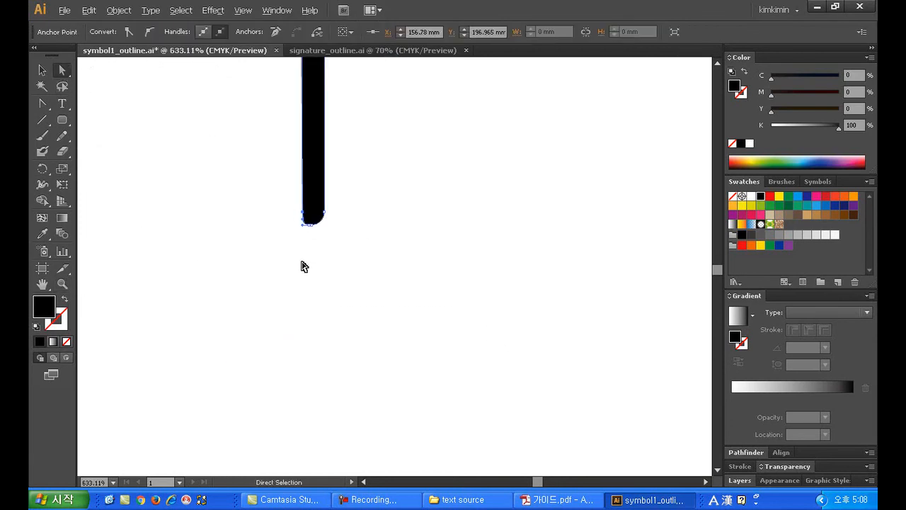
click(323, 214)
key(Left)
drag(329, 239, 292, 224)
key(Down)
key(Down)
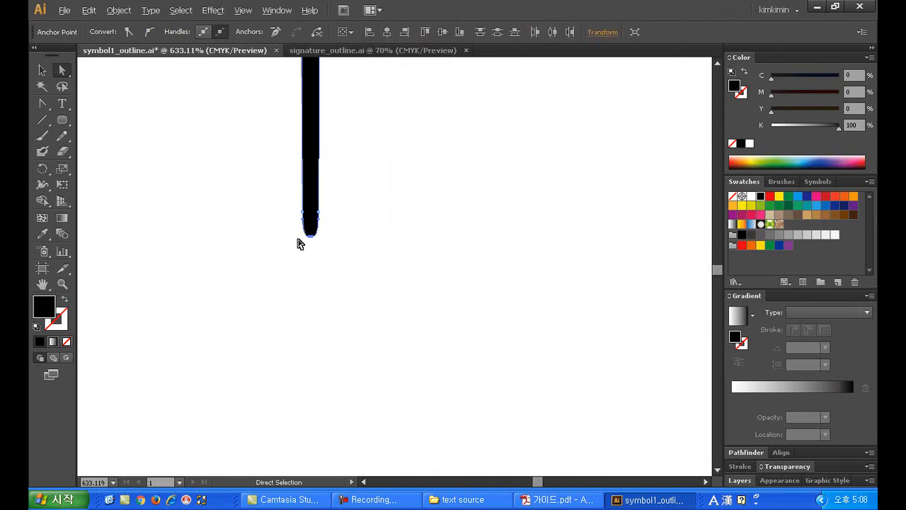
Step: Nudge the bar's lower side anchors further inward until its lower end tapers to a narrow neck
click(348, 260)
click(303, 212)
key(Right)
key(Left)
Step: Convert the anchor at the bar's bottom end to a corner point to sharpen the tip
drag(334, 260, 278, 234)
click(311, 236)
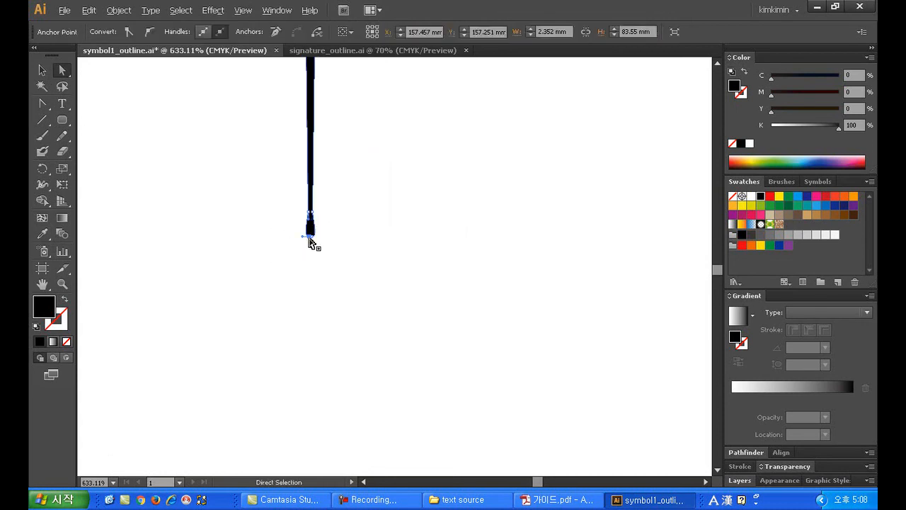
key(shift+c)
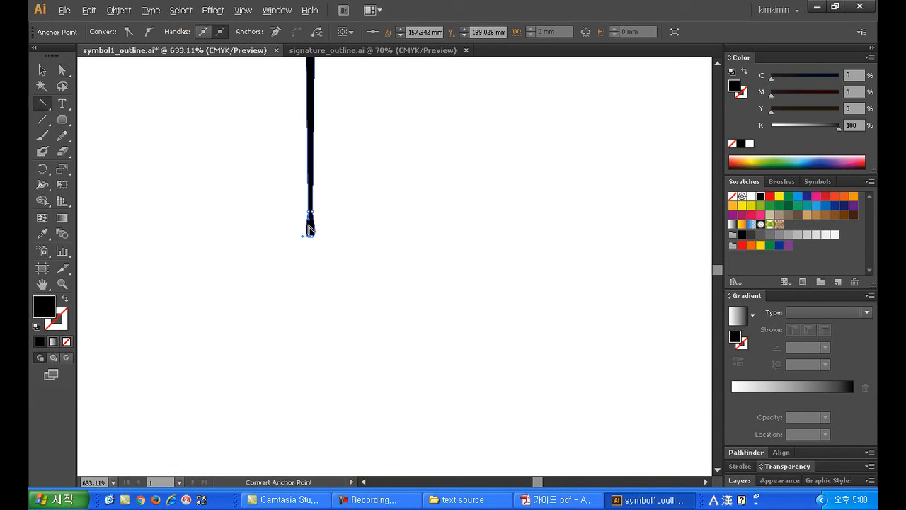
click(310, 236)
double_click(42, 70)
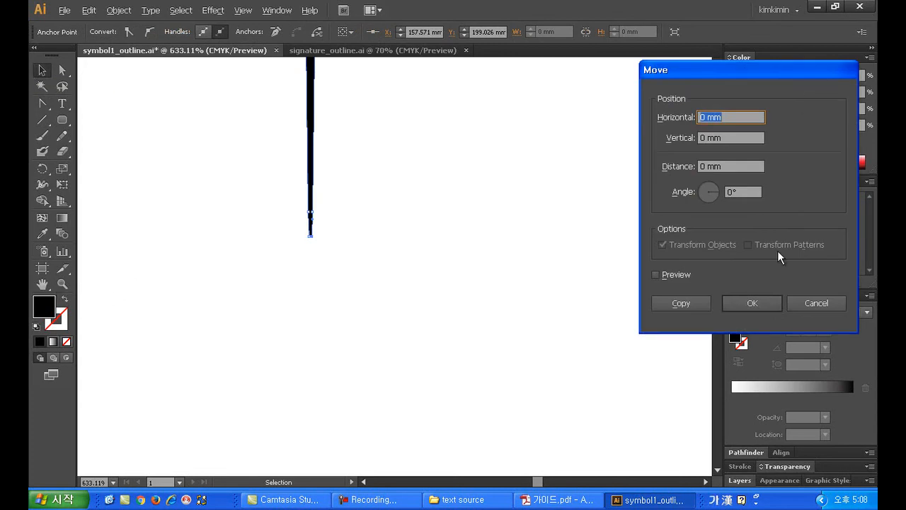
click(831, 303)
Step: Save the tapered bar as an art brush with its direction pointing up, and delete the bar from the artboard
double_click(63, 284)
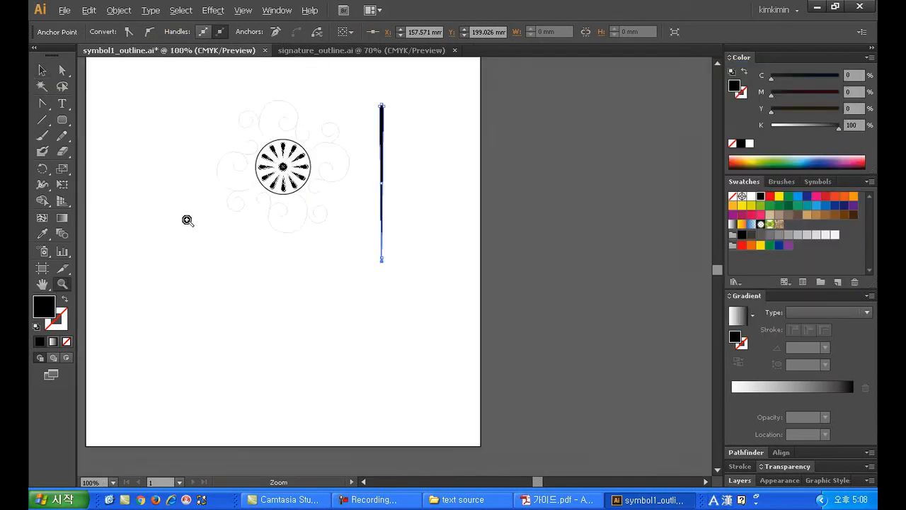
click(42, 70)
drag(413, 162, 368, 96)
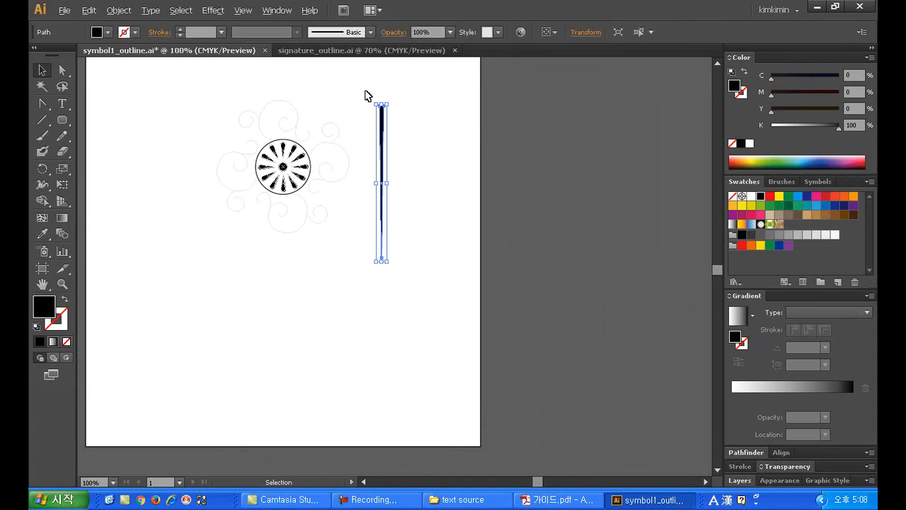
click(788, 183)
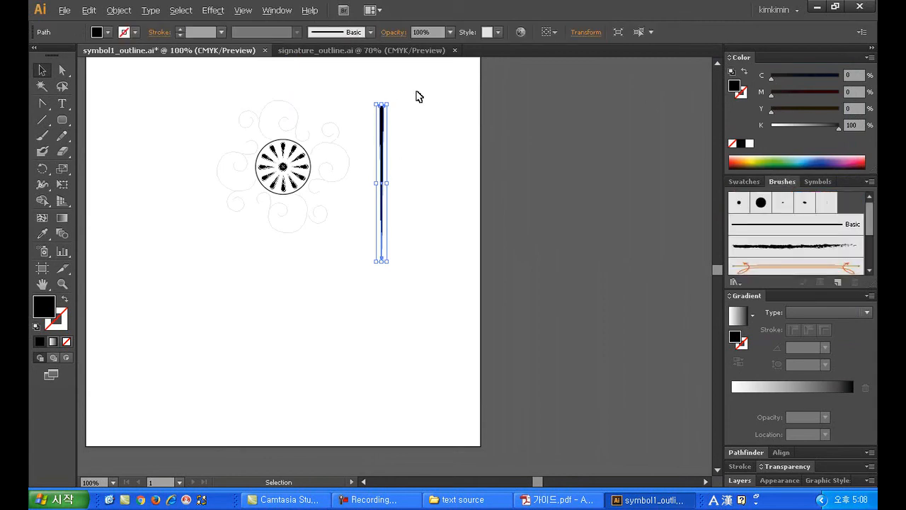
click(419, 132)
drag(382, 122, 852, 219)
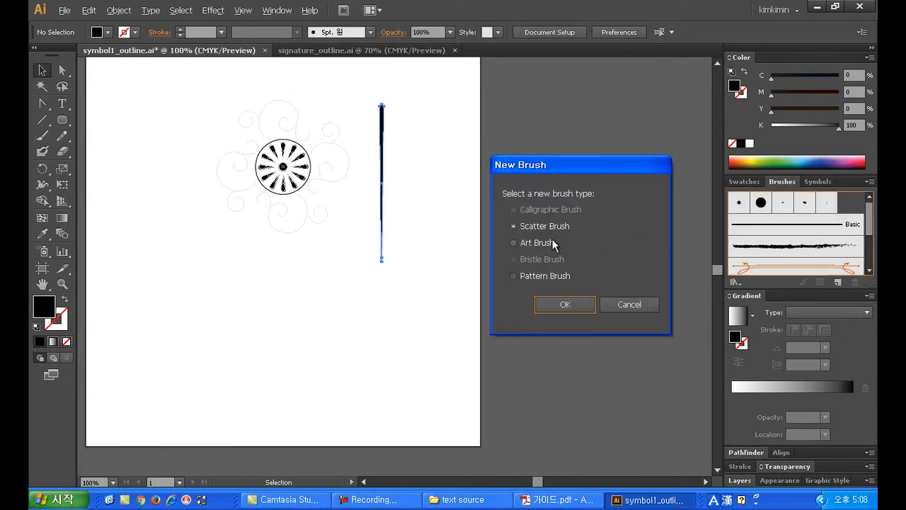
click(582, 305)
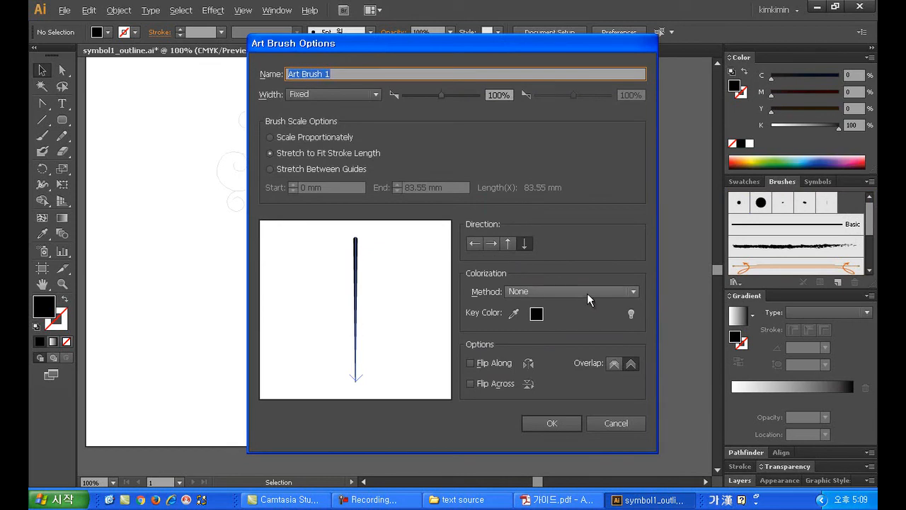
click(509, 243)
click(566, 422)
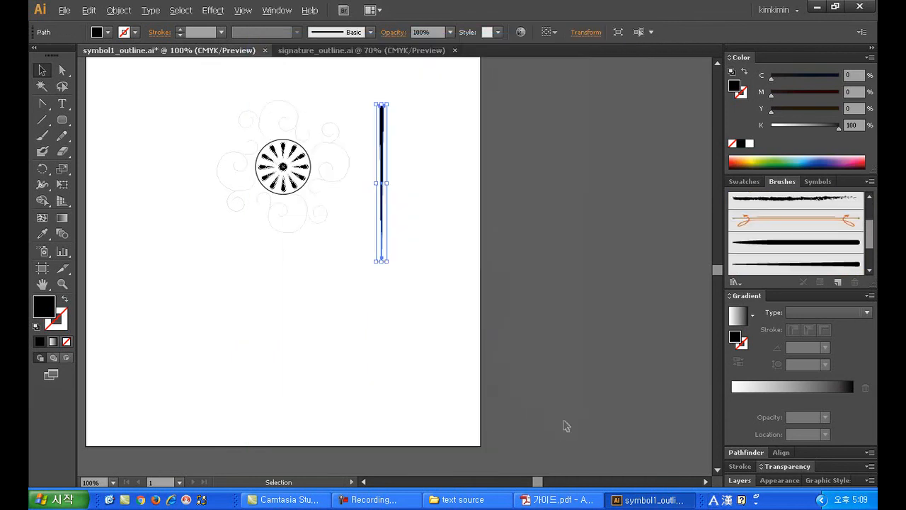
drag(430, 286, 377, 90)
key(Delete)
Step: Zoom in on the swirl guides around the petal circle and activate the Pen tool
click(62, 285)
click(306, 170)
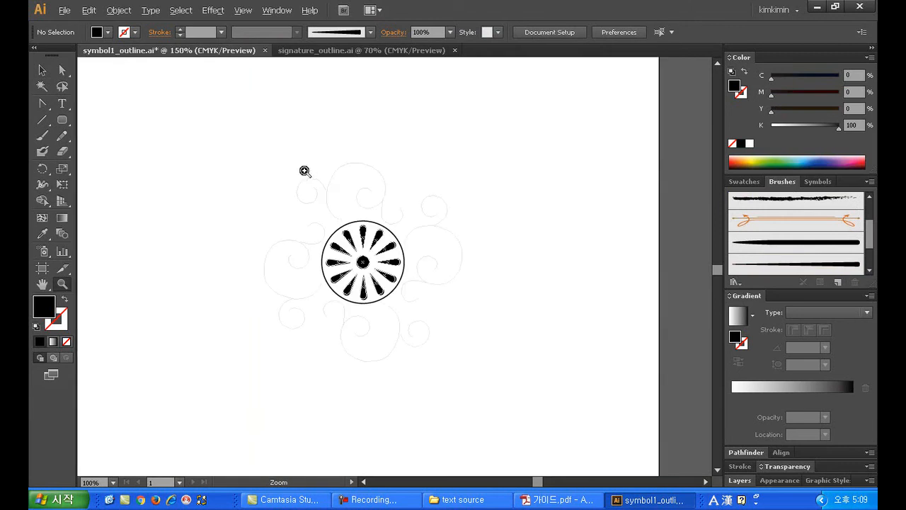
click(342, 223)
click(478, 273)
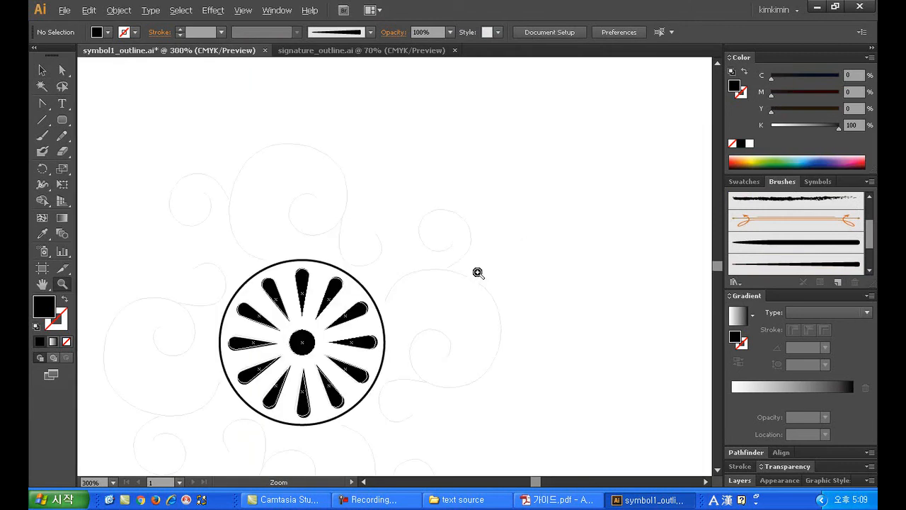
click(50, 107)
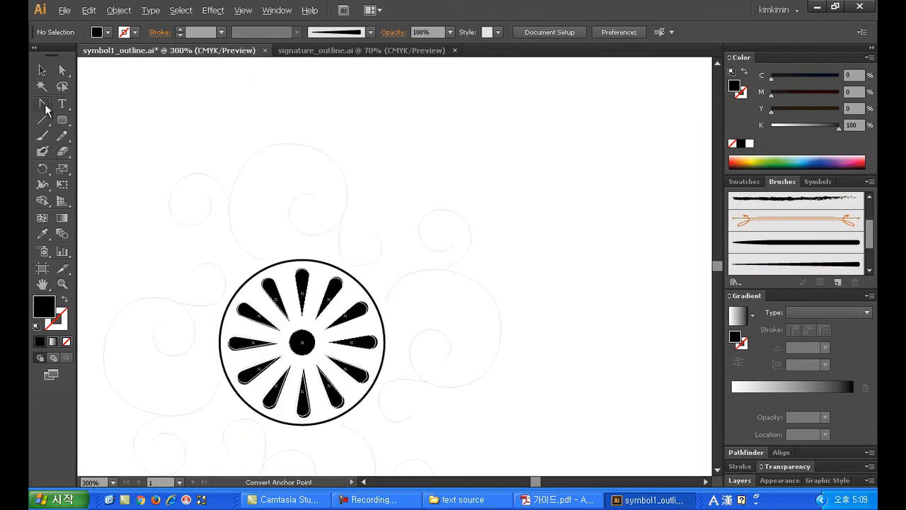
click(91, 104)
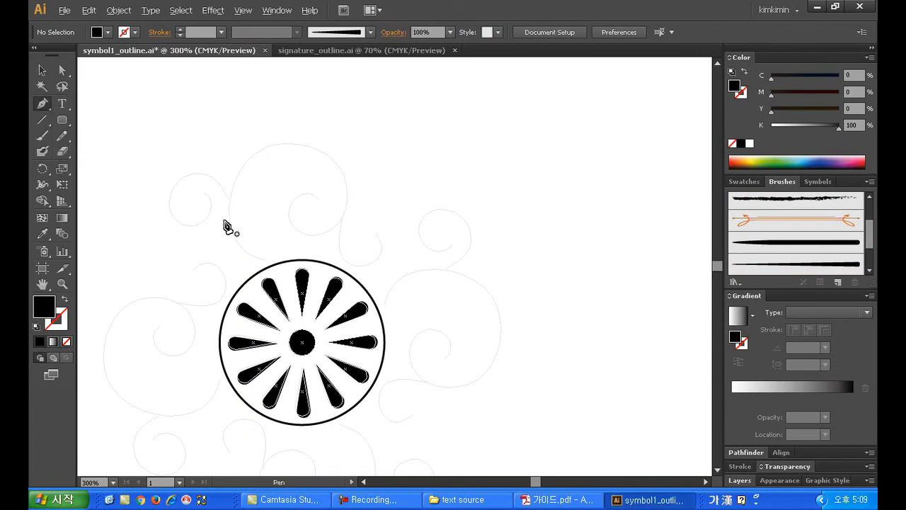
click(263, 260)
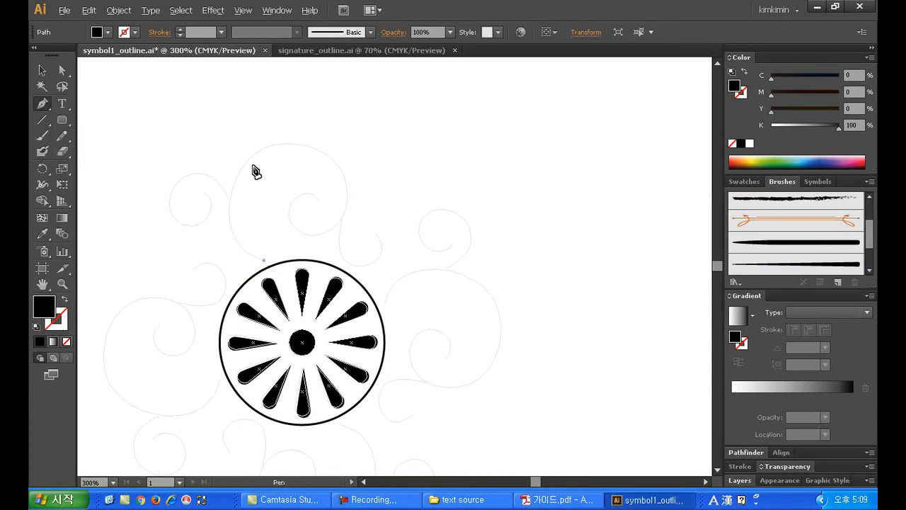
drag(247, 163, 299, 91)
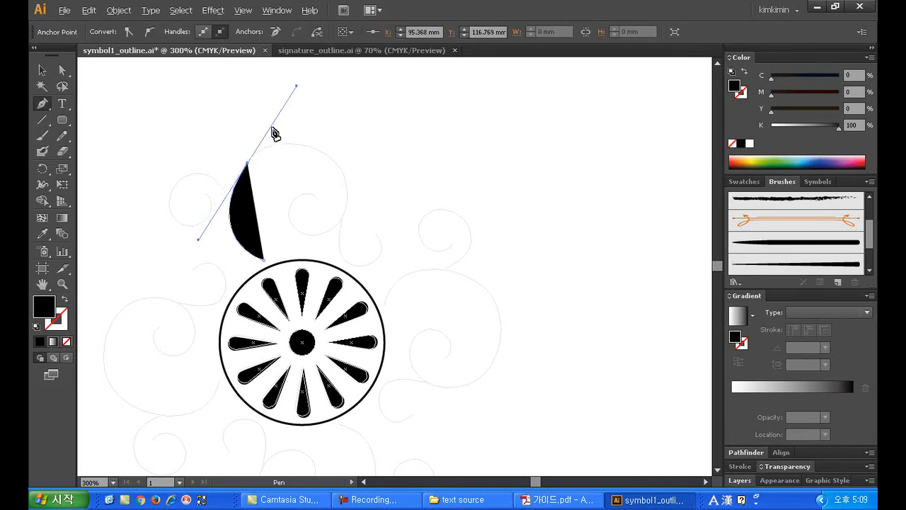
key(ctrl+z)
key(ctrl+z)
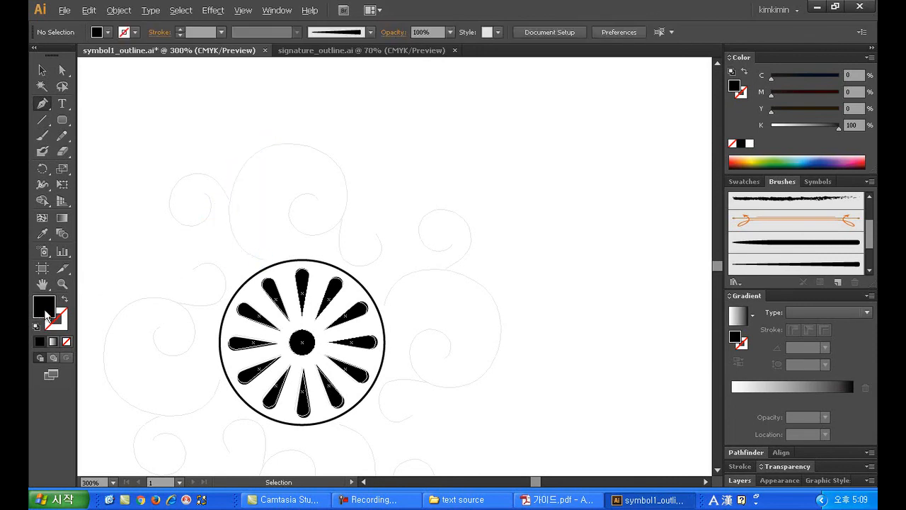
Step: Trace the large spiral guide above the petal circle with the Pen tool, using a black stroke and no fill
click(65, 306)
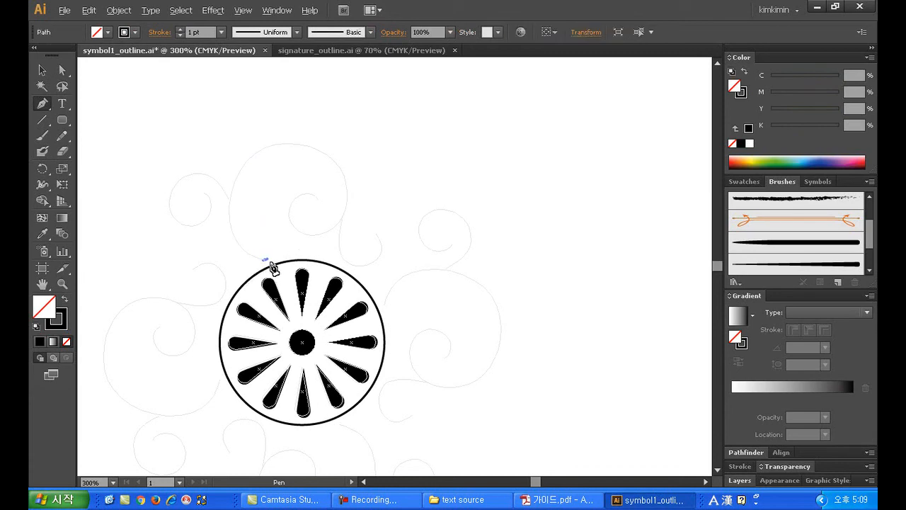
click(263, 259)
drag(236, 176, 265, 101)
click(238, 177)
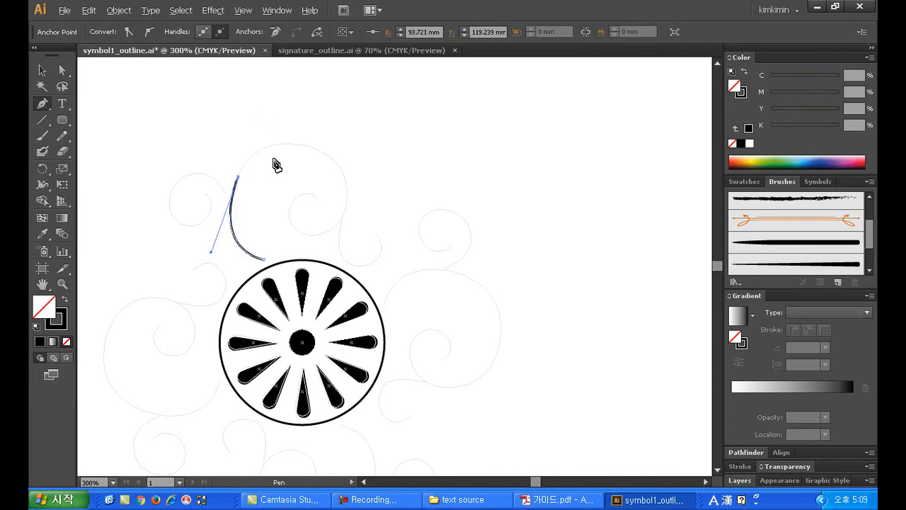
drag(311, 148, 362, 167)
click(312, 149)
drag(346, 208, 338, 259)
click(346, 211)
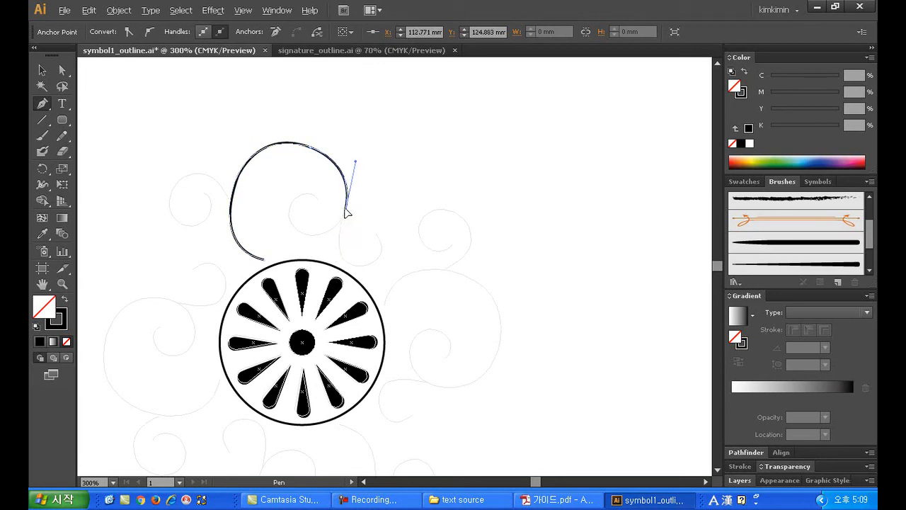
drag(296, 226, 256, 206)
click(297, 230)
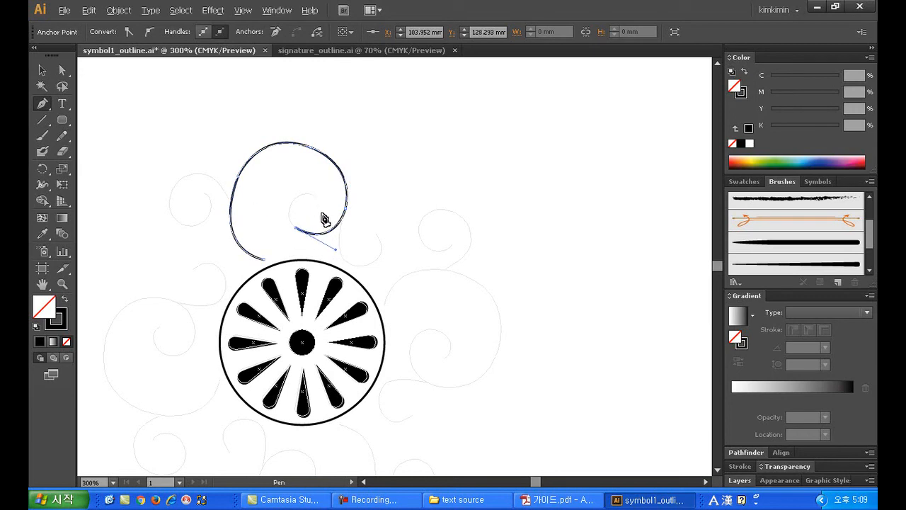
drag(304, 197, 324, 216)
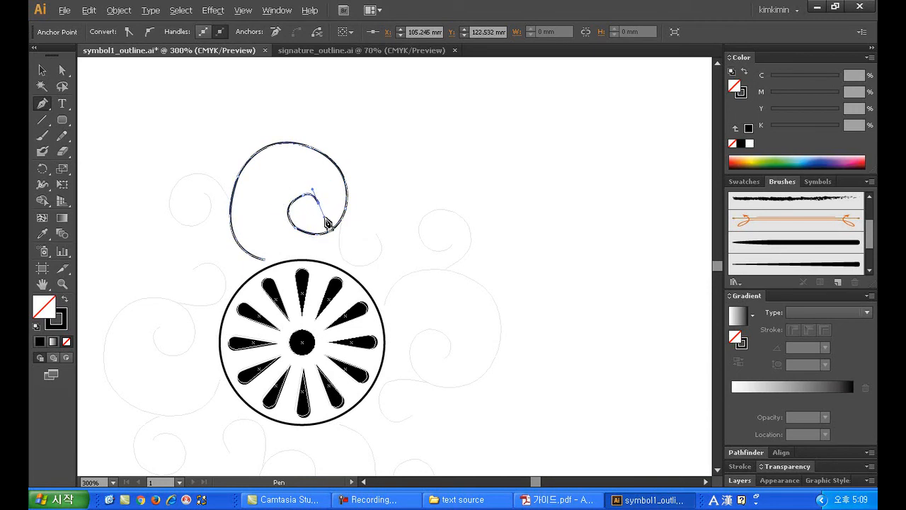
ctrl+click(410, 221)
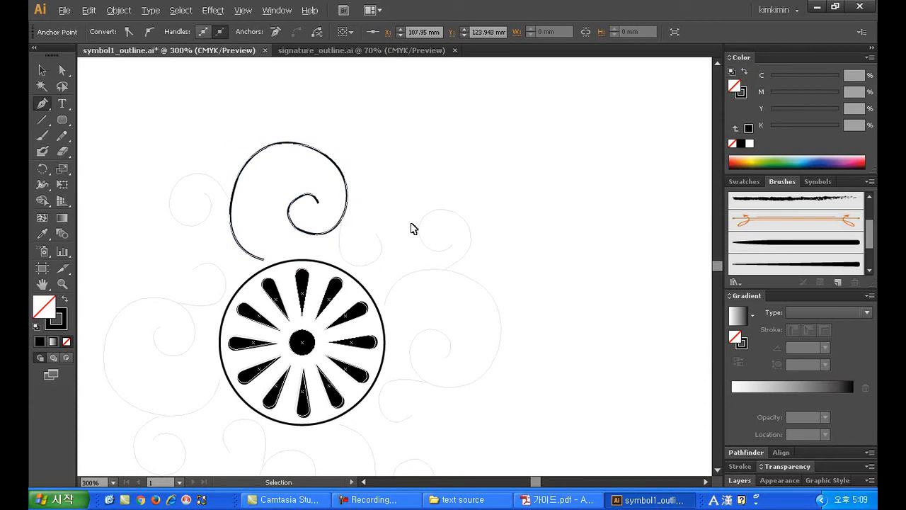
Step: Trace the small hook guide that branches off the right side of the large spiral with the Pen tool
ctrl+click(340, 224)
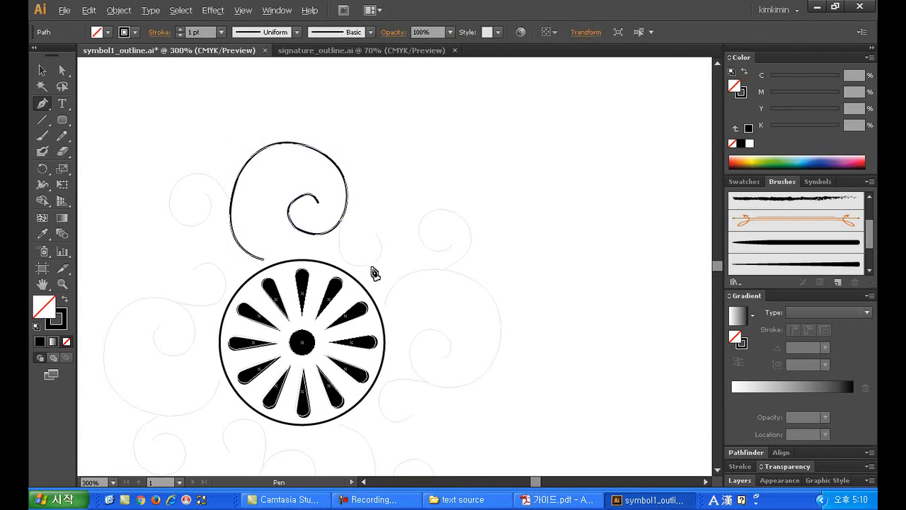
drag(371, 268, 363, 204)
key(ctrl)
ctrl+click(214, 228)
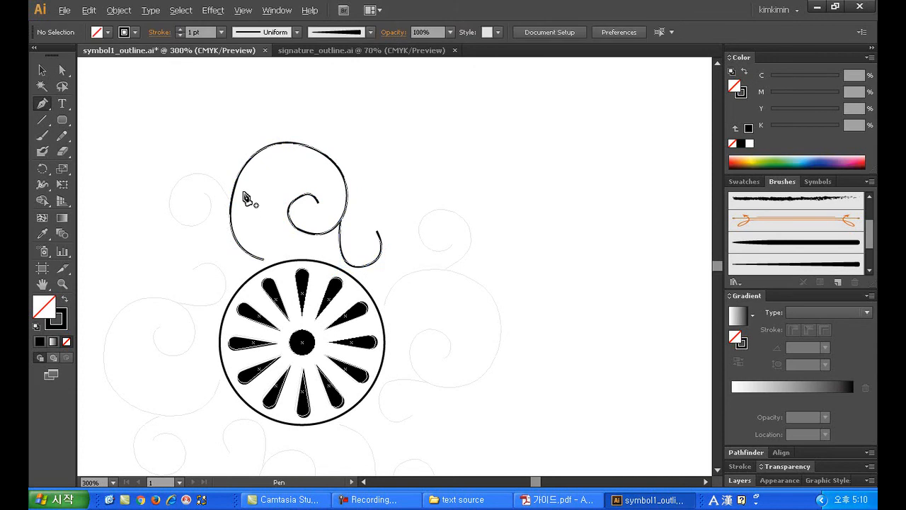
Step: Trace the small spiral guide that branches off the left side of the large spiral with the Pen tool
click(232, 208)
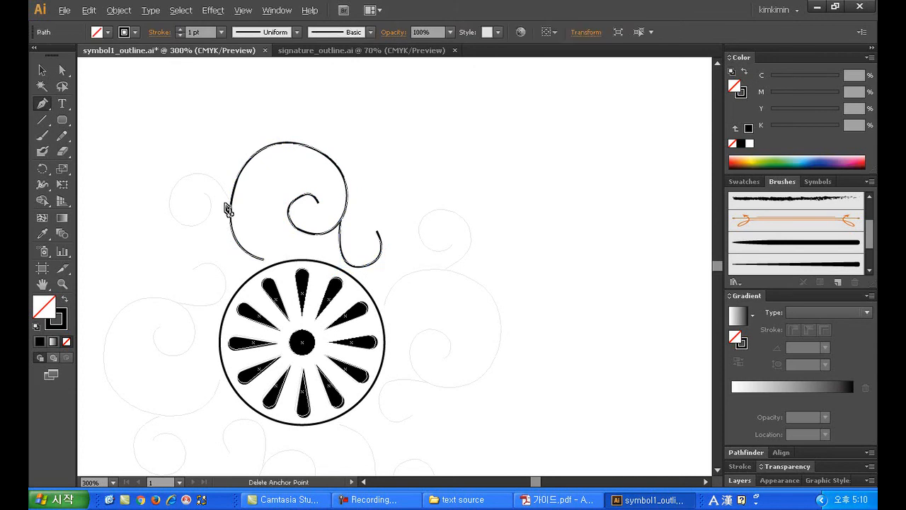
drag(182, 179, 144, 201)
click(182, 179)
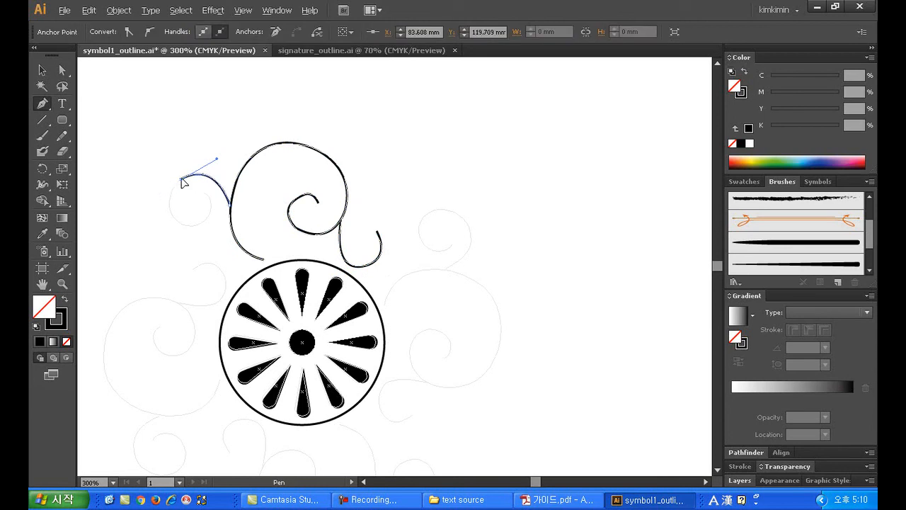
drag(183, 224, 211, 250)
click(182, 223)
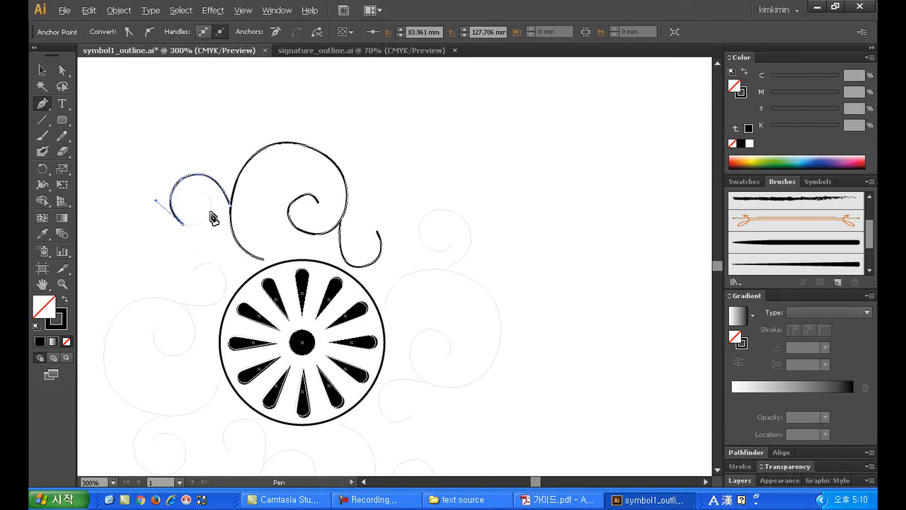
drag(211, 208, 192, 196)
click(211, 210)
key(ctrl)
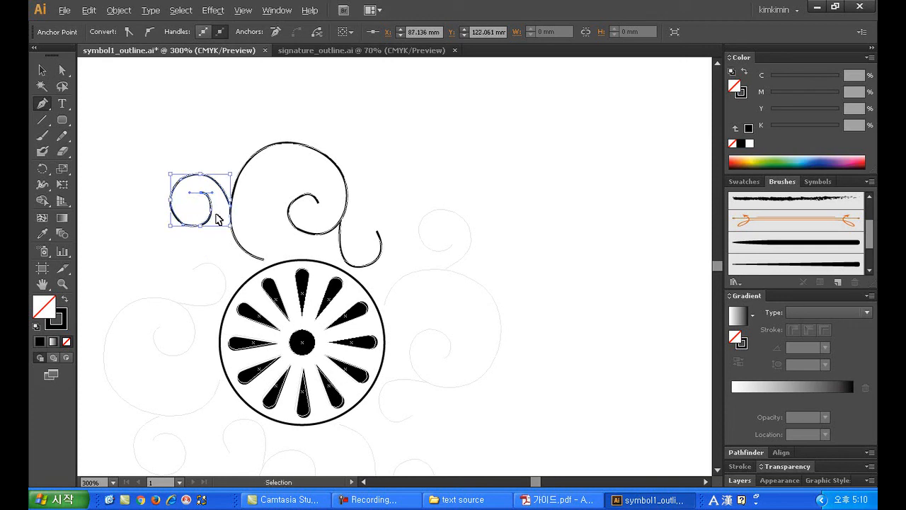
Step: Hide the guides and switch the artwork to Outline view
key(ctrl+t)
ctrl+click(220, 216)
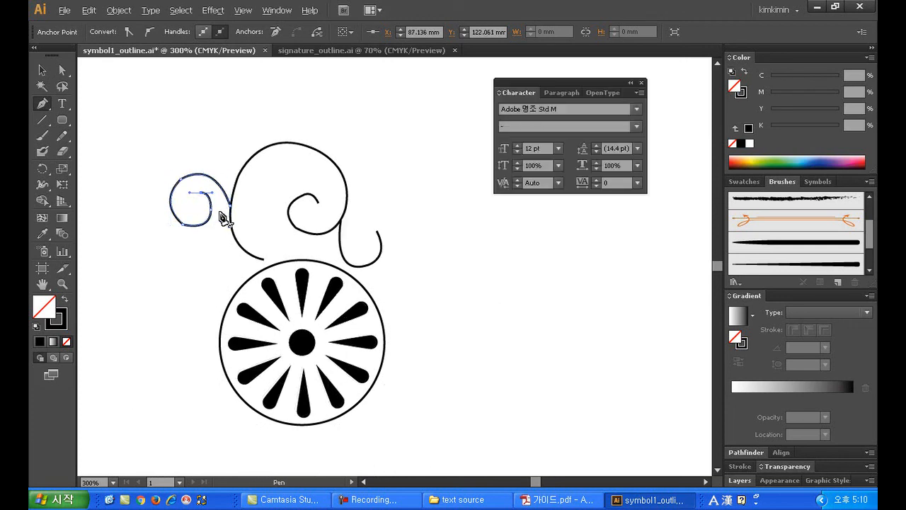
key(ctrl+t)
key(ctrl+y)
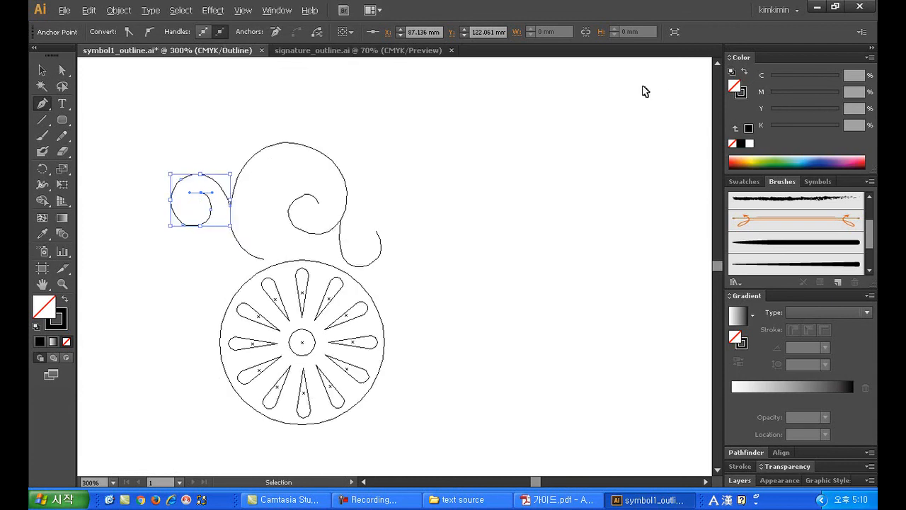
Step: Adjust the small left spiral's upper curve handle and move its starting anchor onto the large spiral's path
click(62, 283)
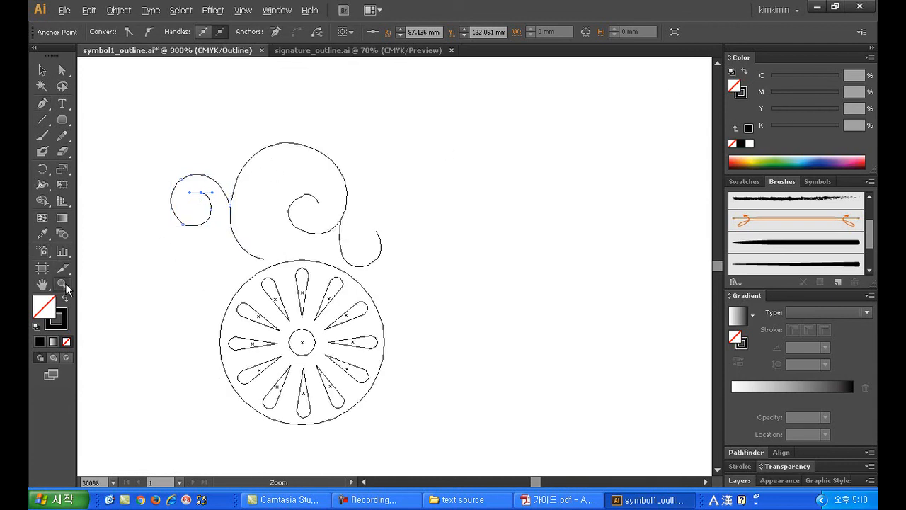
click(257, 198)
click(382, 290)
click(373, 279)
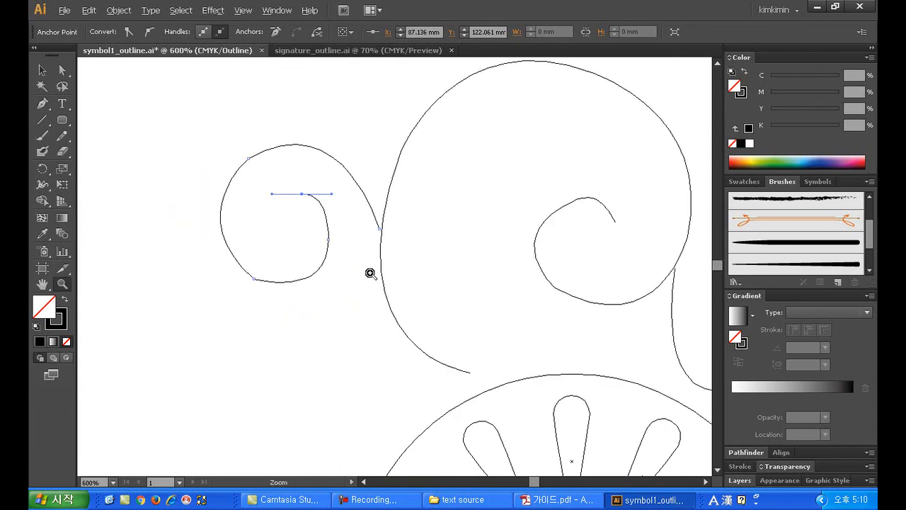
click(62, 69)
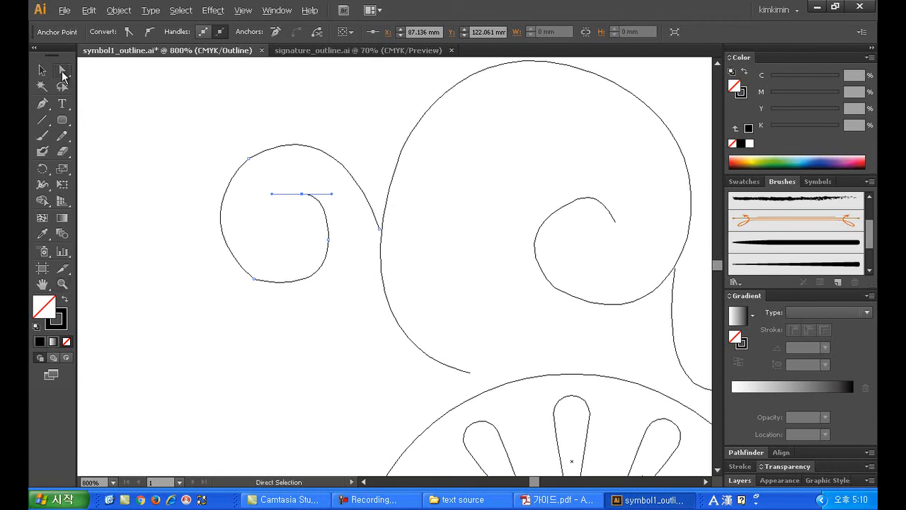
click(348, 226)
click(249, 157)
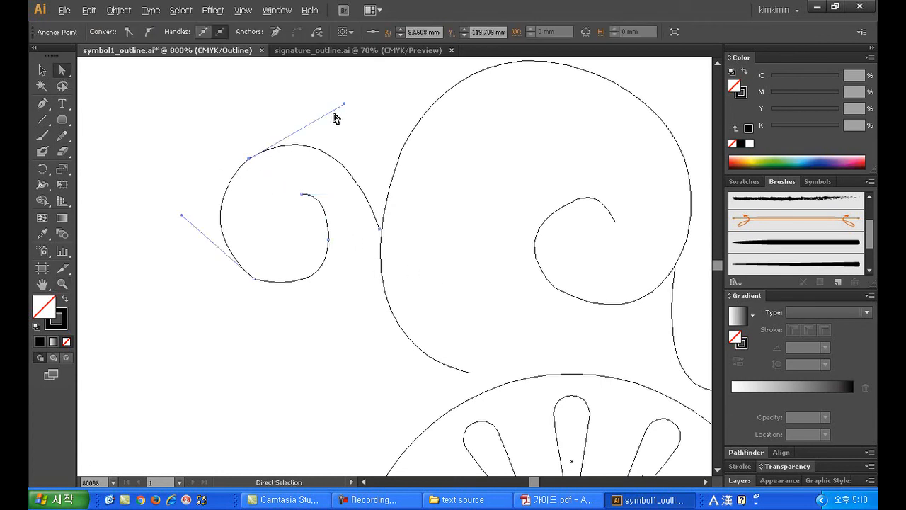
drag(344, 107, 337, 97)
click(380, 232)
Step: Tilt the handle at the small spiral's inner end and round out its lower arc, finishing with the path deselected
click(303, 194)
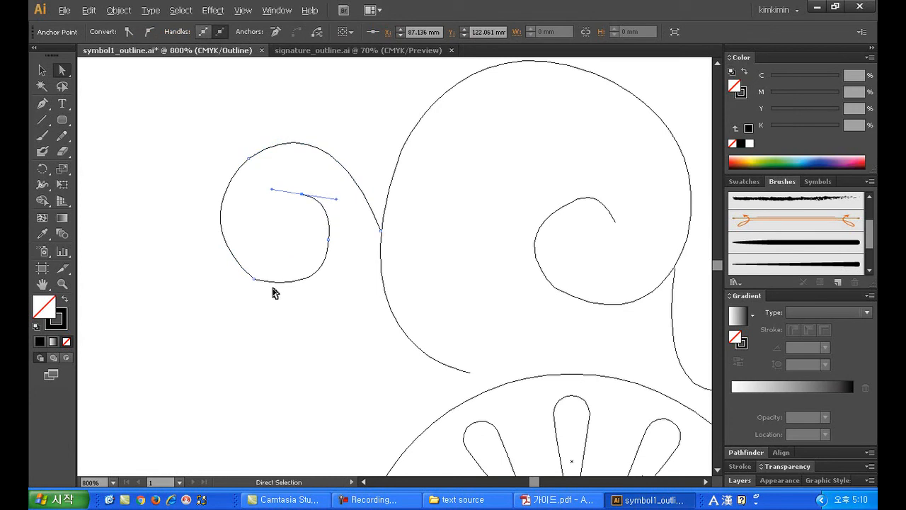
drag(255, 281, 311, 316)
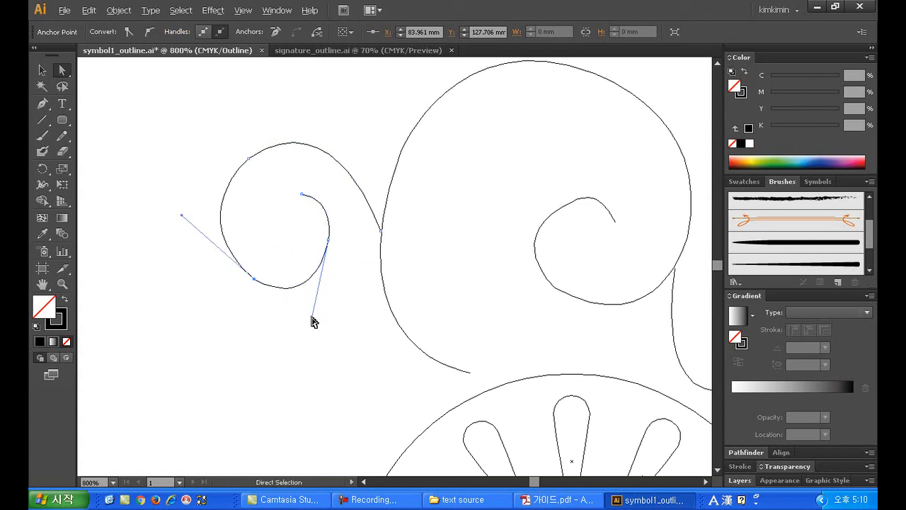
click(344, 248)
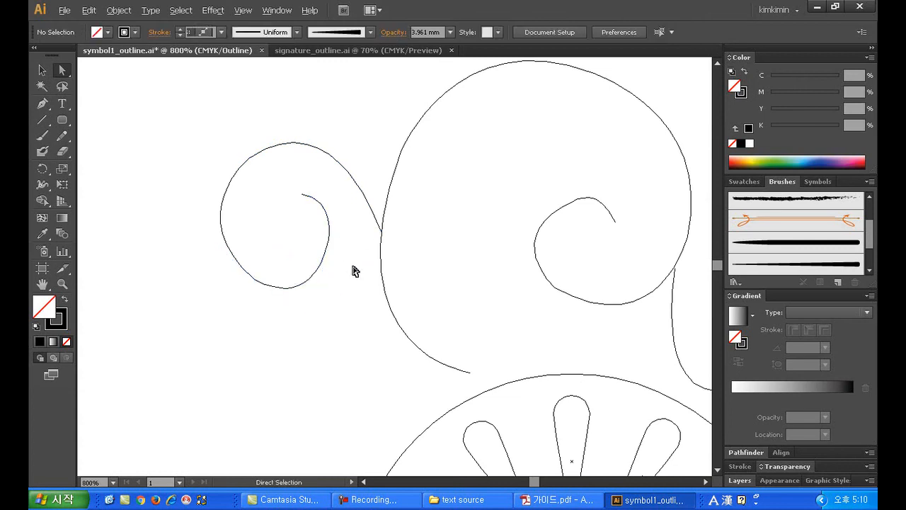
Step: Refine the large spiral's inner curl by adjusting its end handle and its lower-left anchor and handle, and deselect the path
click(468, 373)
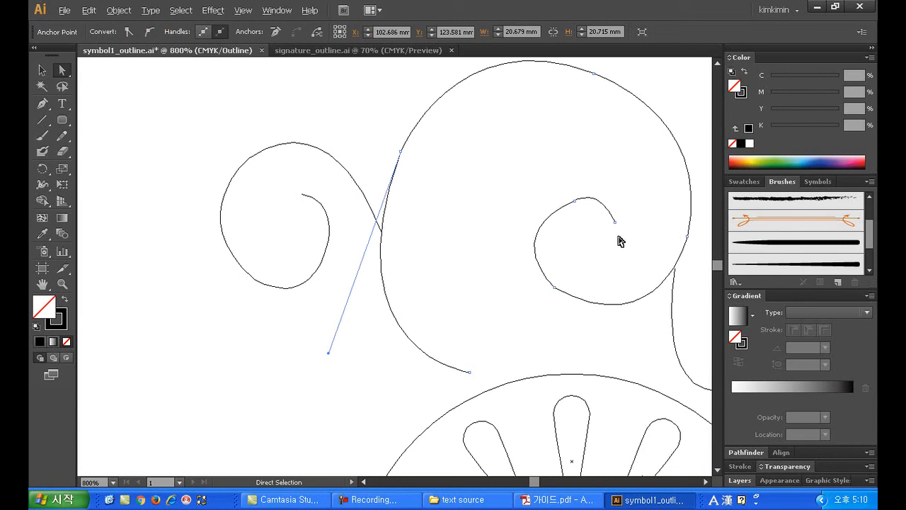
key(ctrl+shift+a)
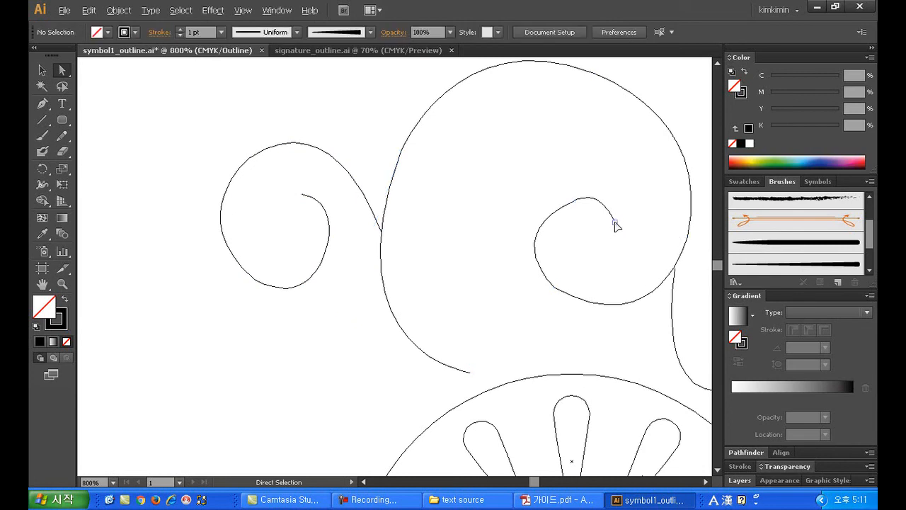
click(615, 223)
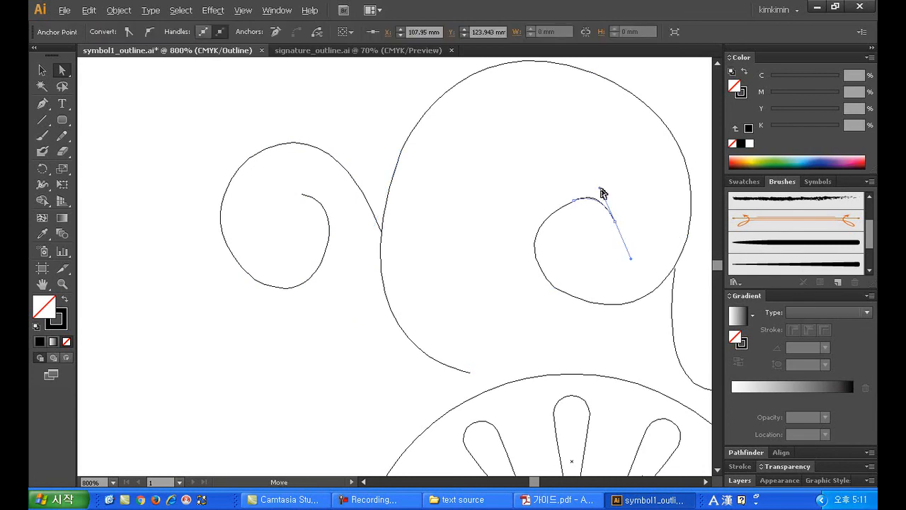
click(555, 288)
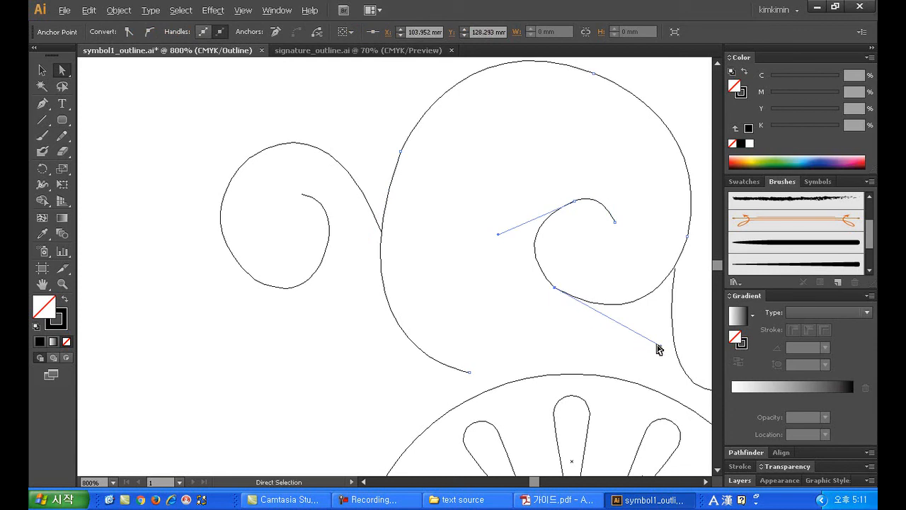
drag(555, 287, 558, 284)
drag(664, 343, 656, 355)
click(661, 321)
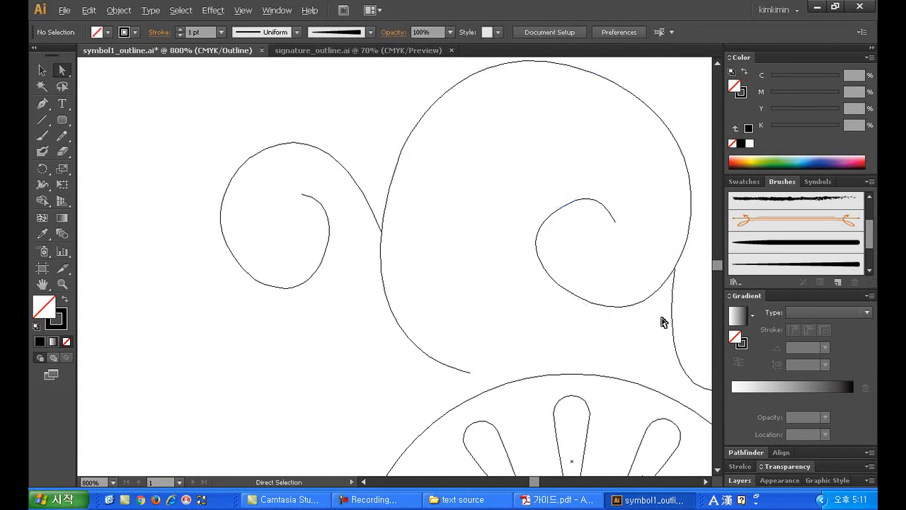
Step: Bring back the guides and Preview display, and apply the thicker tapered art brush to the selected three swirl paths
drag(657, 310, 465, 285)
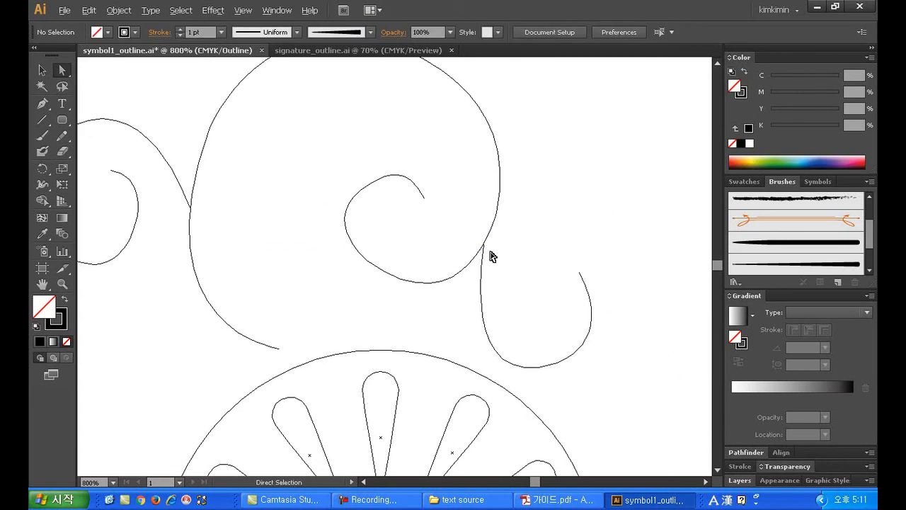
click(62, 284)
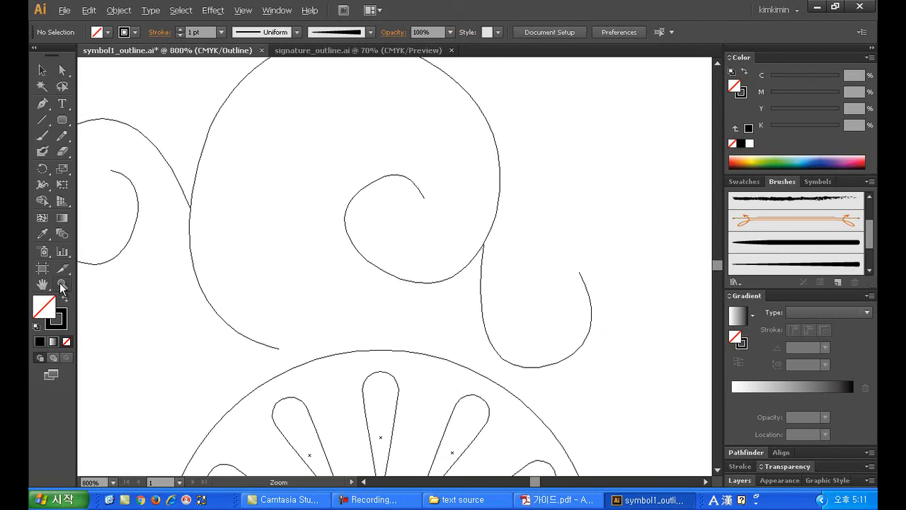
click(423, 226)
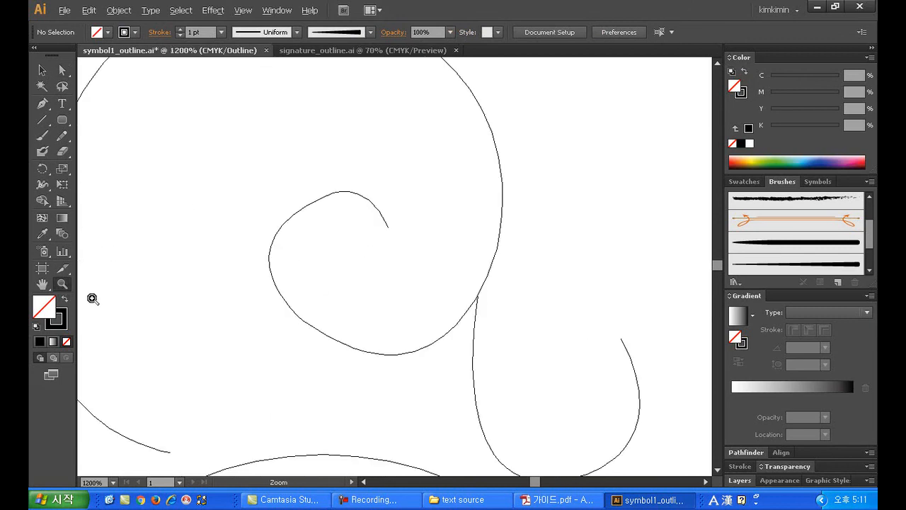
double_click(61, 285)
click(386, 272)
click(383, 270)
click(377, 275)
click(41, 72)
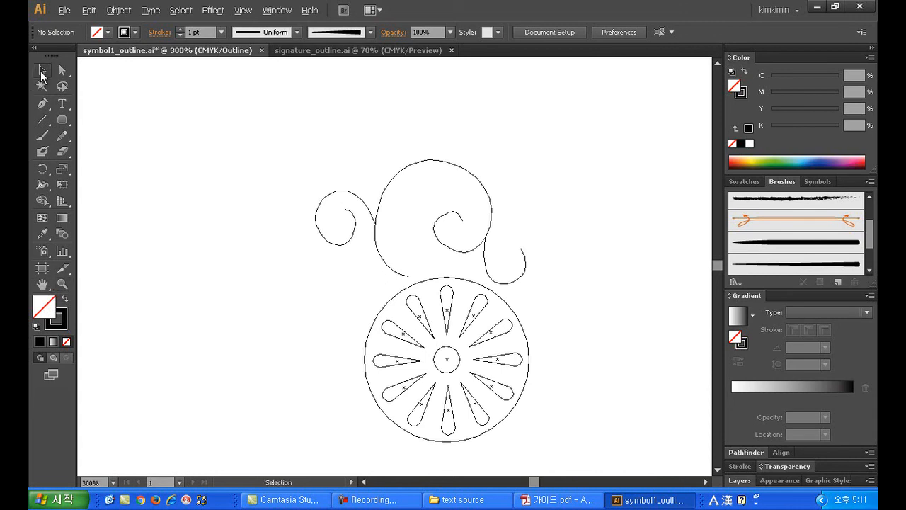
drag(233, 95, 539, 285)
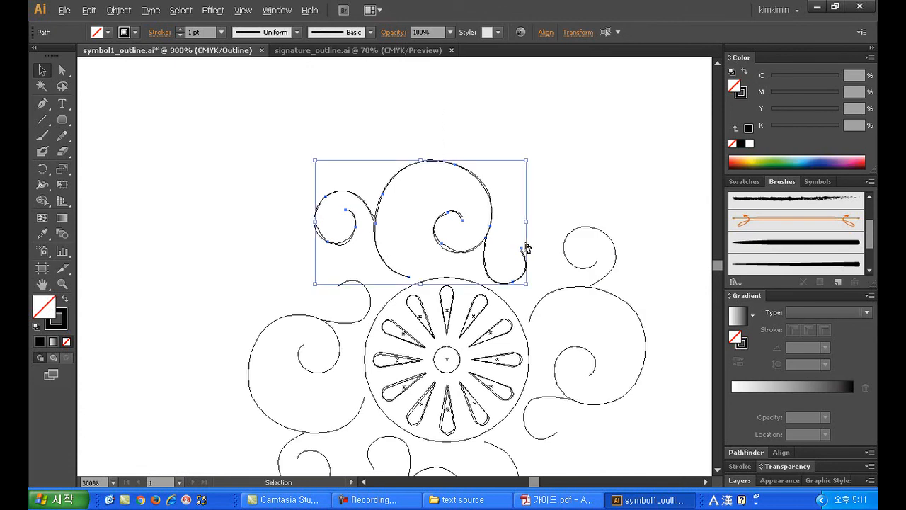
key(ctrl+y)
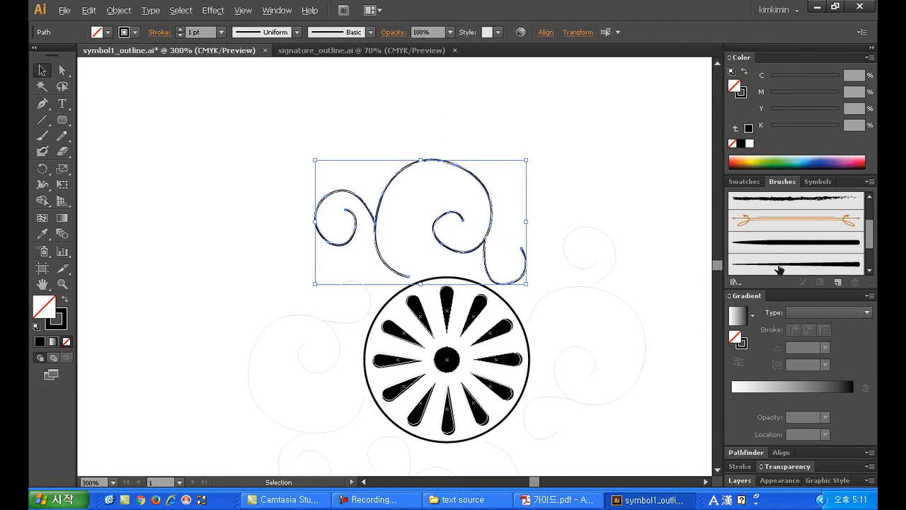
drag(871, 236, 871, 240)
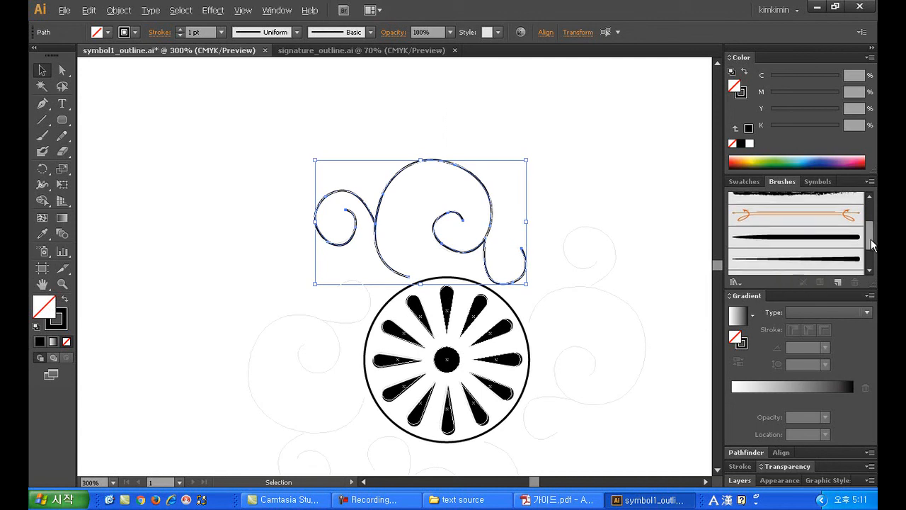
click(841, 241)
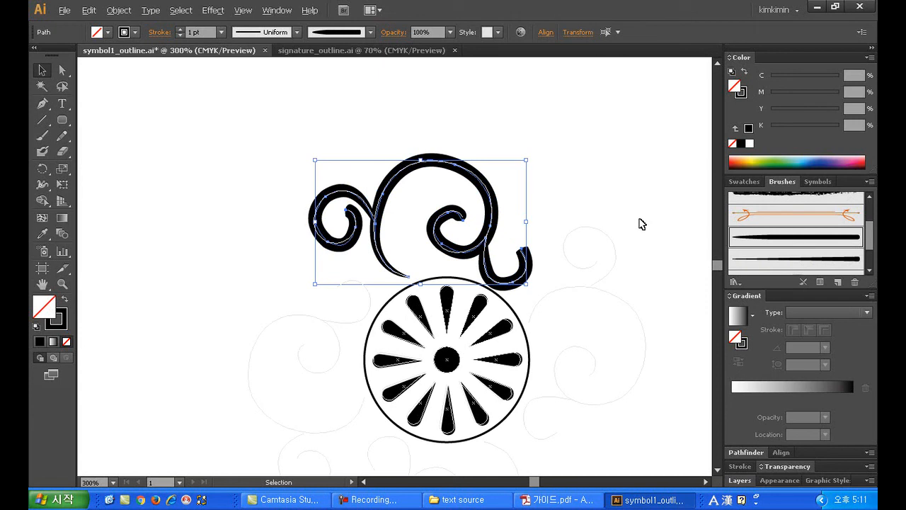
Step: Try stroke weights of 0.75 pt and 0.5 pt on the swirl paths
click(220, 31)
click(241, 76)
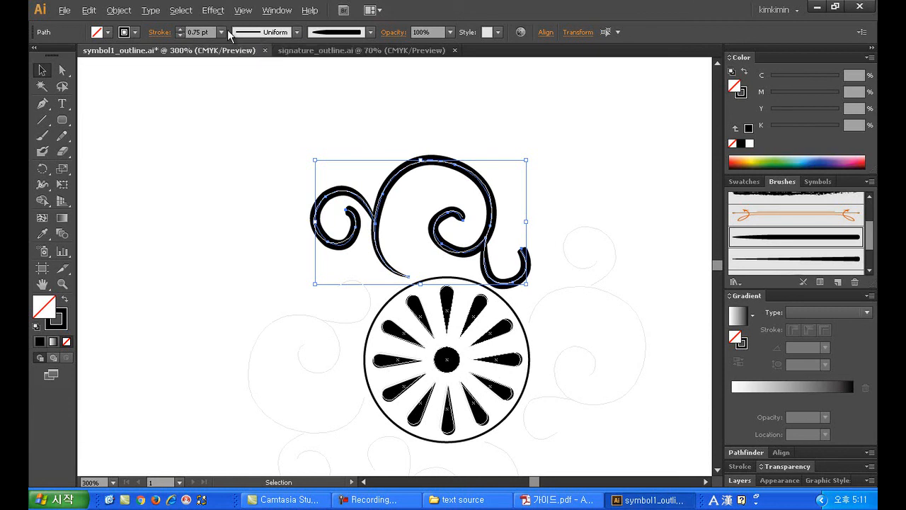
click(136, 33)
click(134, 33)
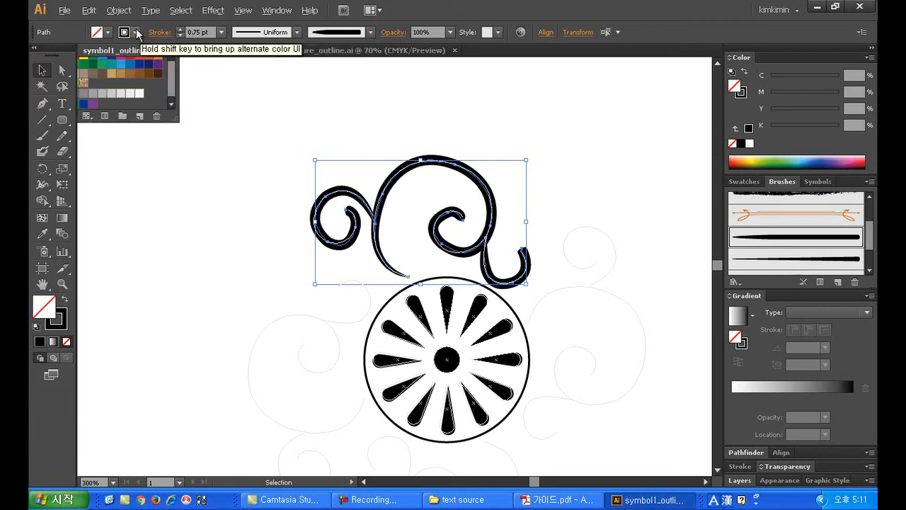
click(221, 32)
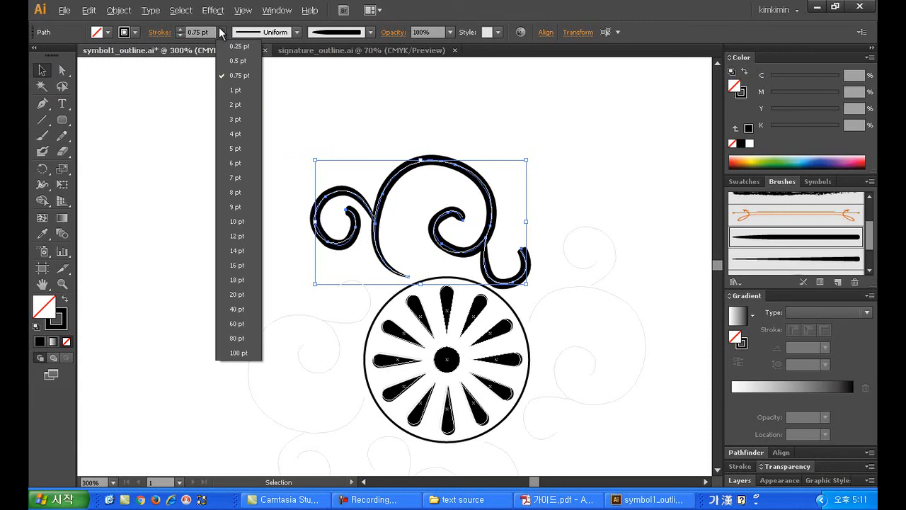
click(237, 66)
click(204, 206)
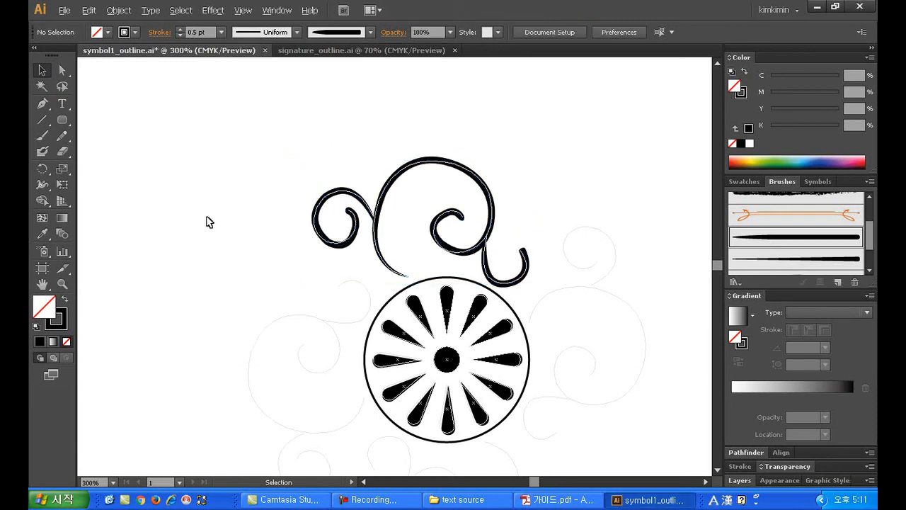
Step: Reselect the swirl paths and set their stroke weight to 0.75 pt
double_click(62, 283)
click(444, 331)
click(42, 71)
drag(227, 107, 408, 163)
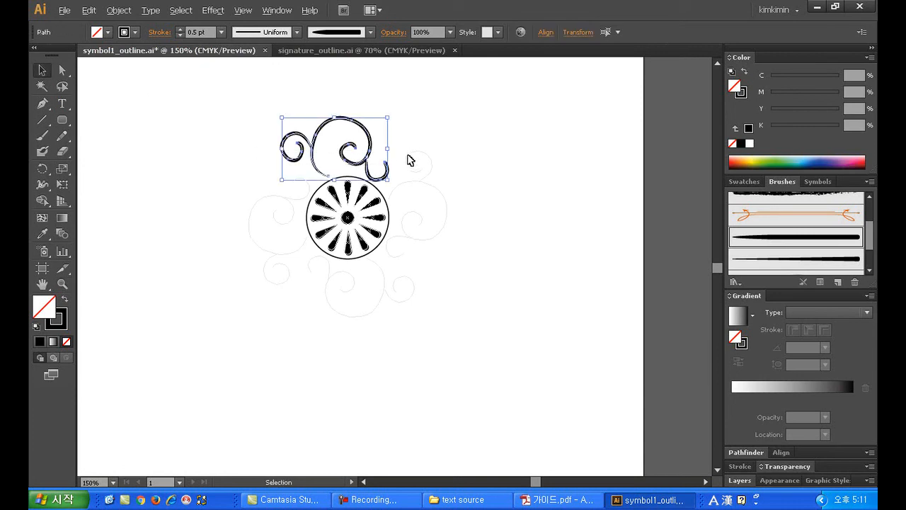
click(221, 32)
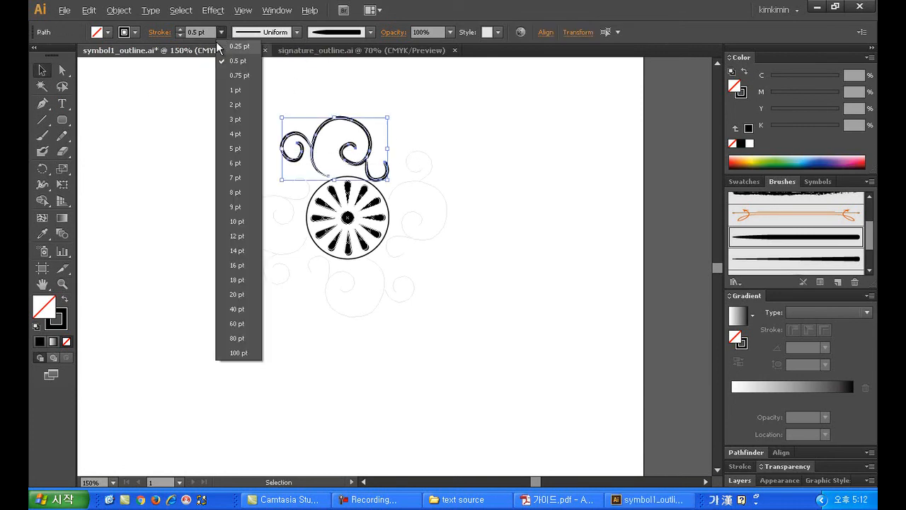
click(235, 77)
Step: Group the three swirl paths into one object and hide the guides
click(62, 283)
click(401, 151)
click(43, 70)
click(437, 287)
drag(431, 277, 487, 245)
drag(263, 153, 454, 255)
key(a)
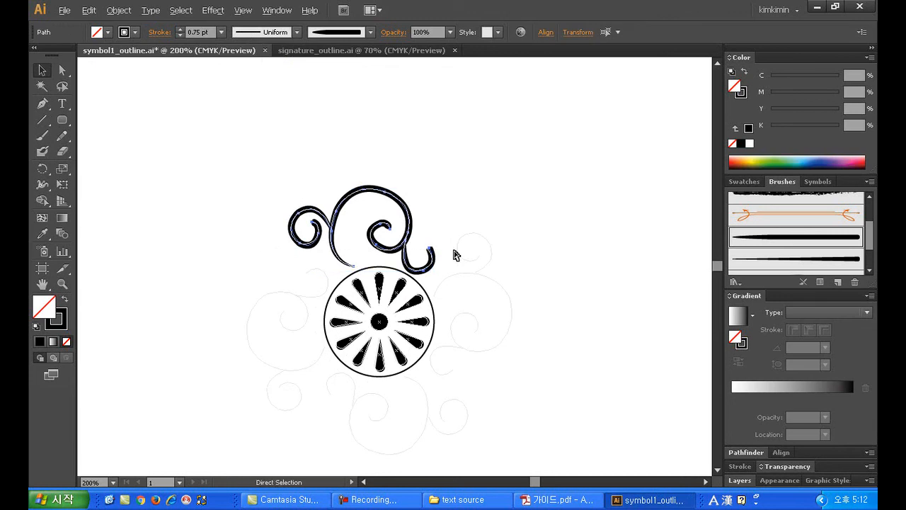
key(v)
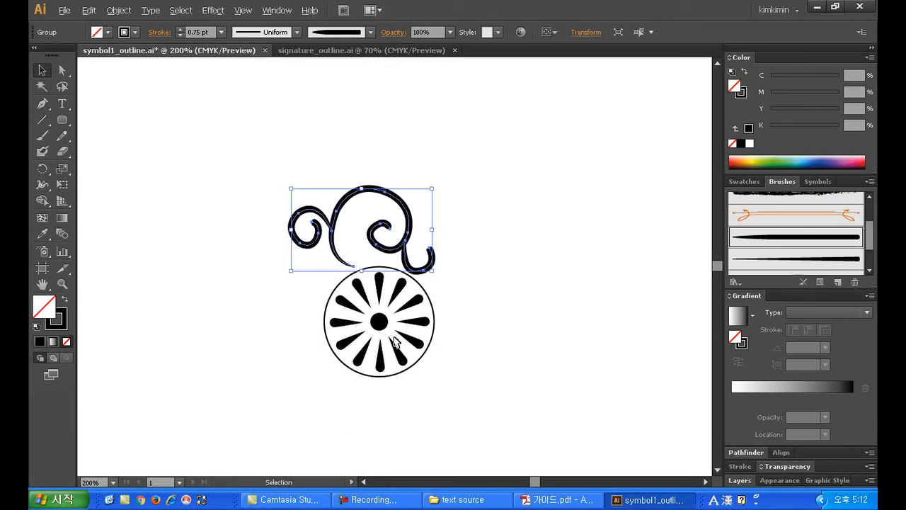
Step: Start the Rotate tool on the swirl group and turn on Smart Guides
click(41, 169)
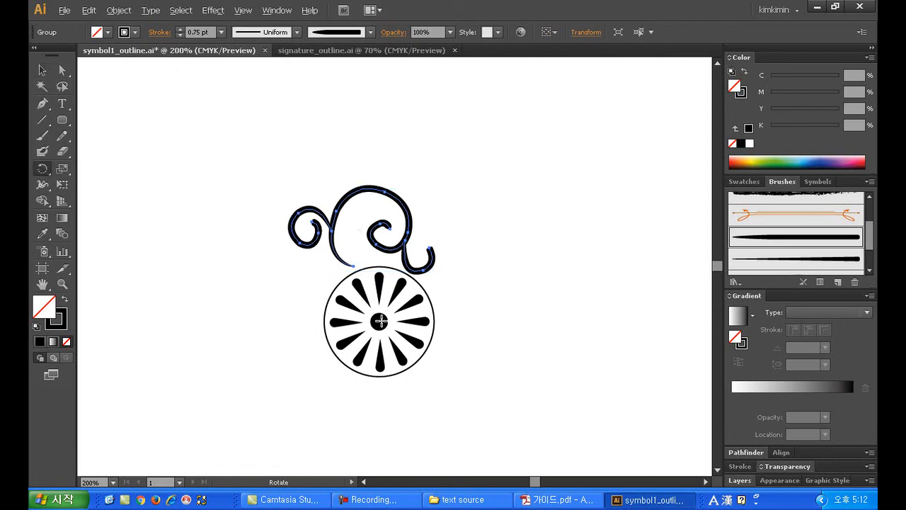
click(277, 9)
mouse_move(246, 11)
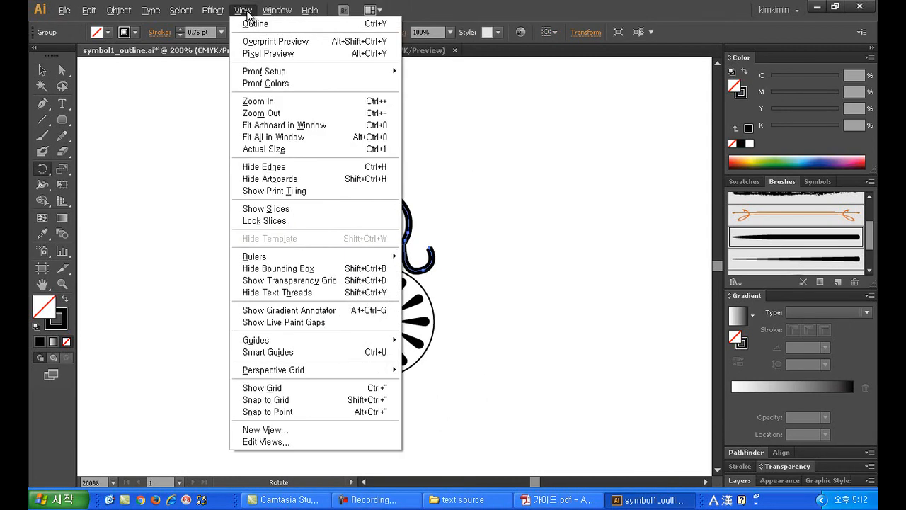
click(314, 354)
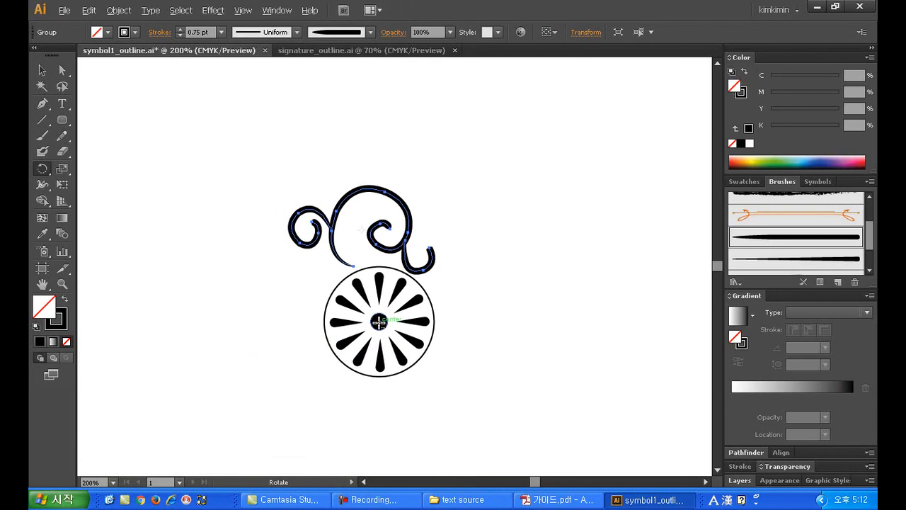
Step: Make a copy of the swirl group rotated 90° about the ornament's center dot, and repeat the copy two more times
alt+click(379, 323)
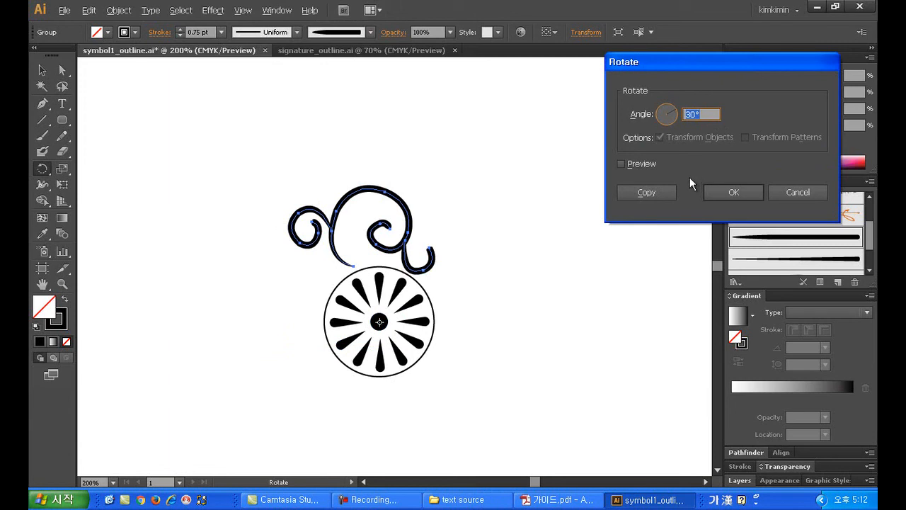
text(90)
click(664, 192)
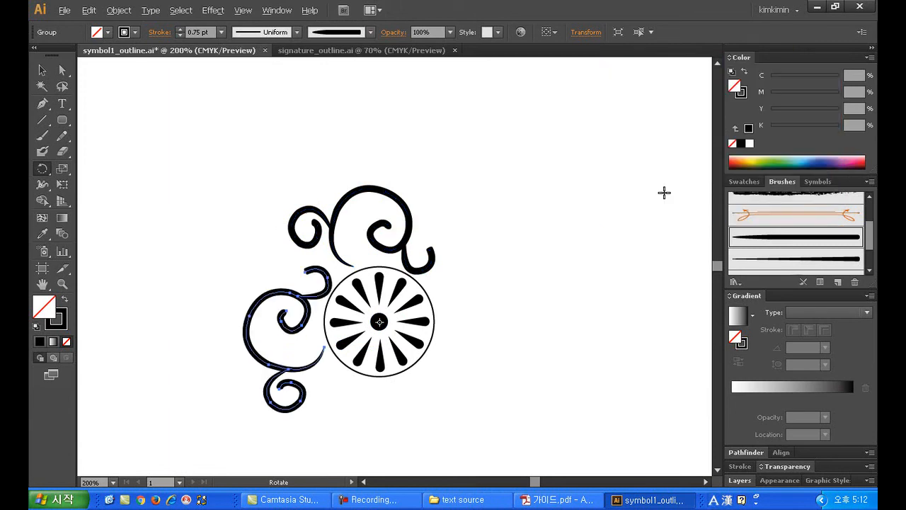
key(ctrl+d)
key(ctrl+d)
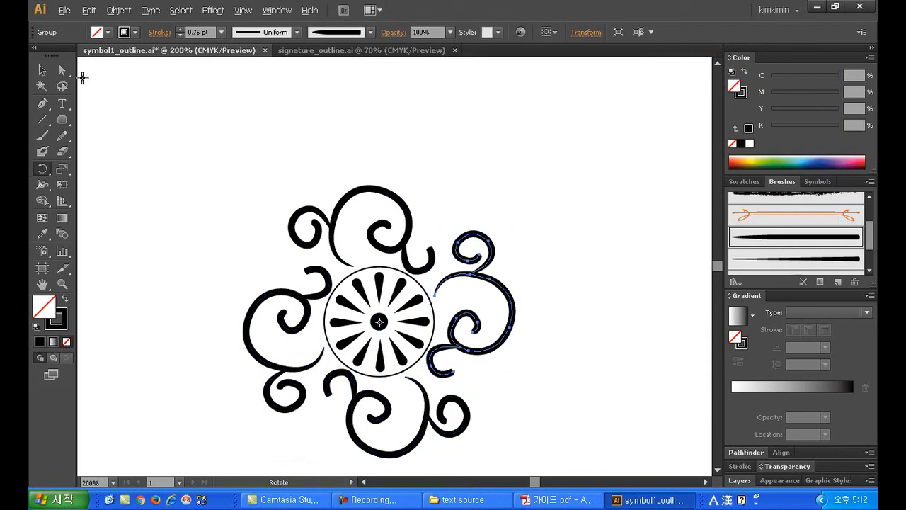
Step: Delete the thin circle surrounding the ring of petals
click(42, 70)
click(402, 273)
click(547, 269)
Step: Select the whole ornament, expand the appearance of its brush strokes into filled shapes, and deselect it
scroll(559, 271, down, 1)
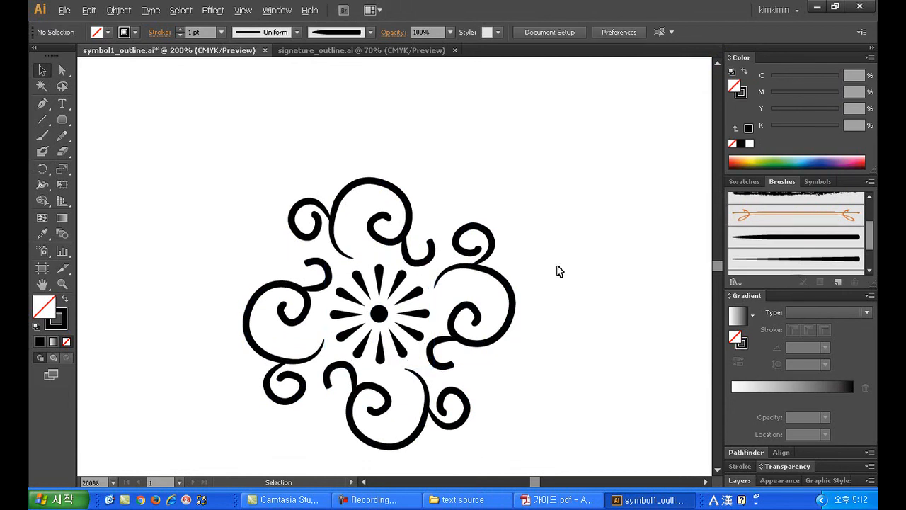
scroll(559, 271, down, 2)
drag(237, 154, 547, 435)
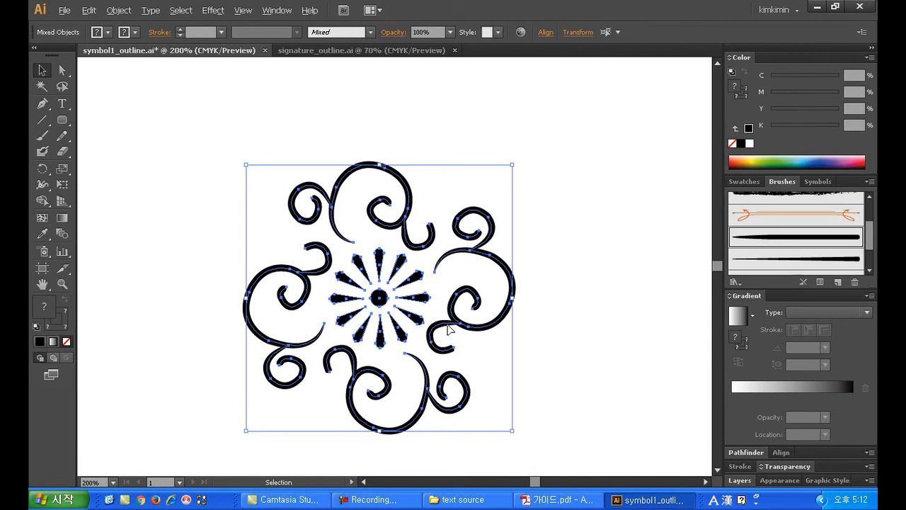
click(119, 10)
click(162, 143)
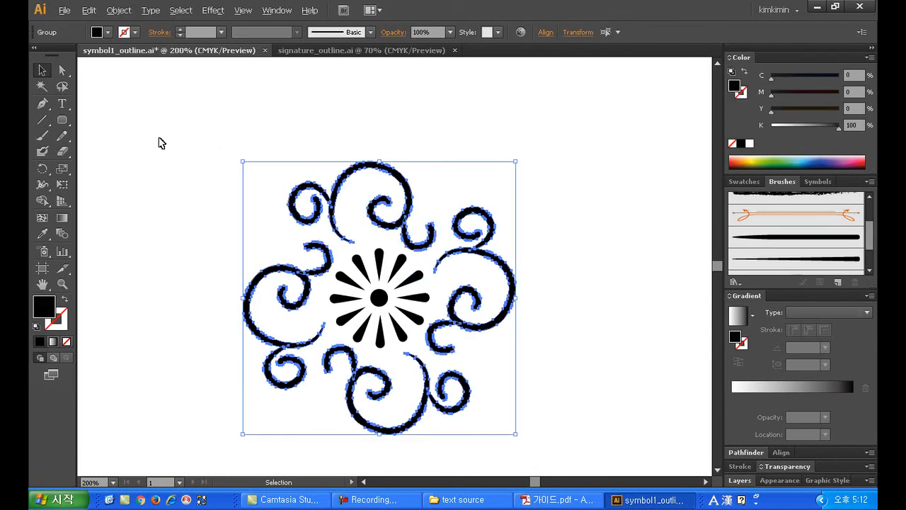
click(183, 245)
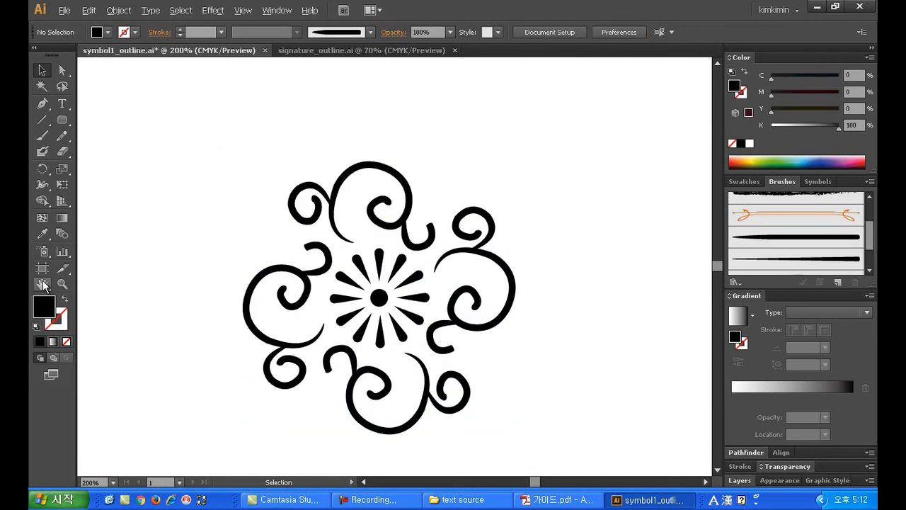
Step: Copy the whole ornament and paste it into a new A4 portrait document
double_click(43, 284)
click(40, 71)
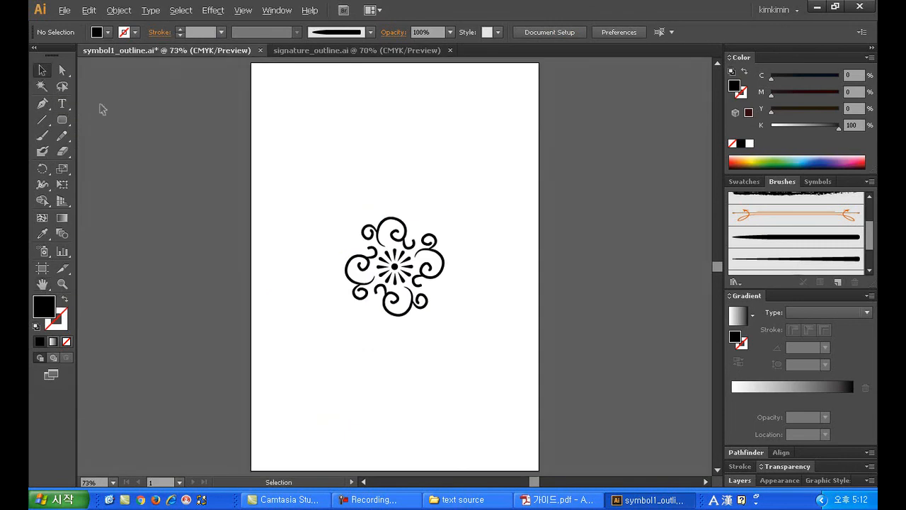
drag(320, 162, 524, 384)
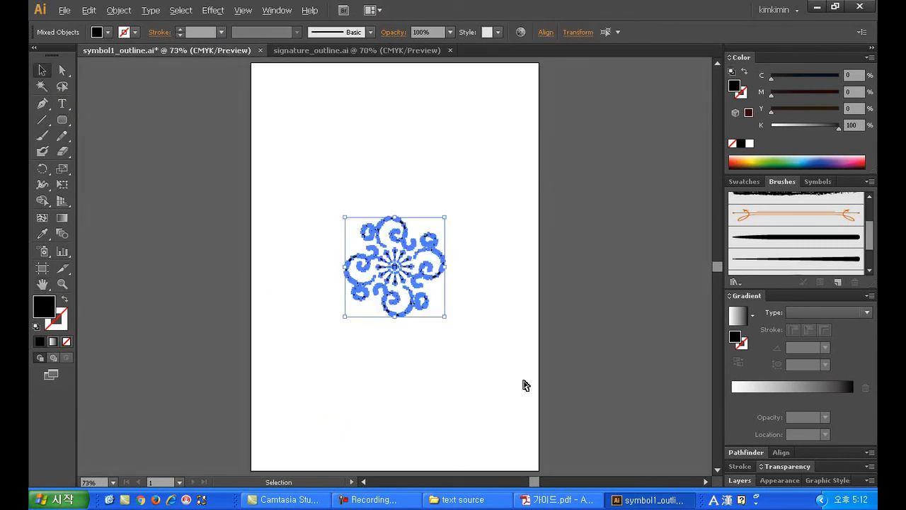
key(ctrl+n)
key(Return)
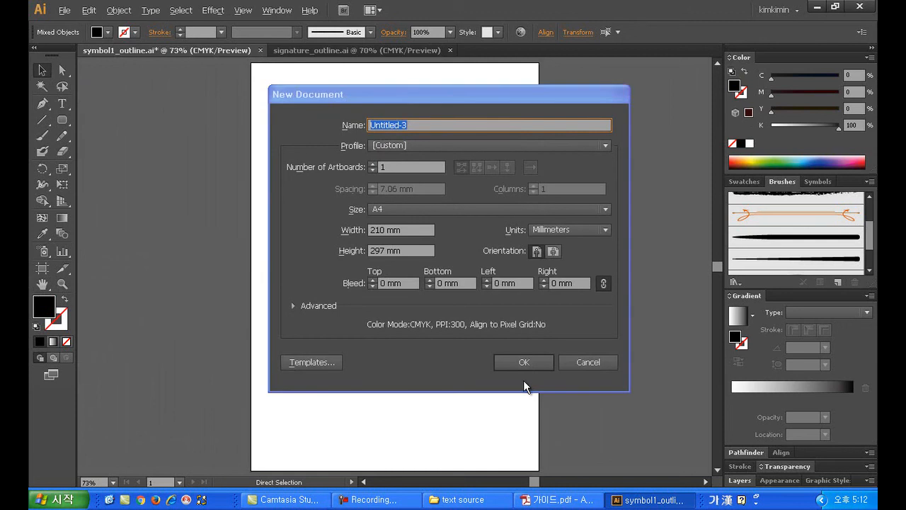
key(ctrl+v)
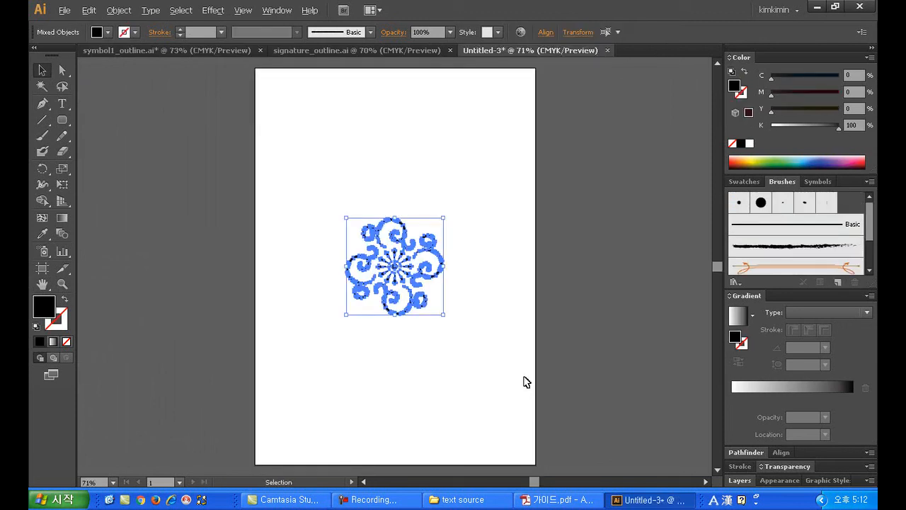
Step: Group the pasted ornament and save the document to the desktop as an Illustrator file named 문양
key(ctrl)
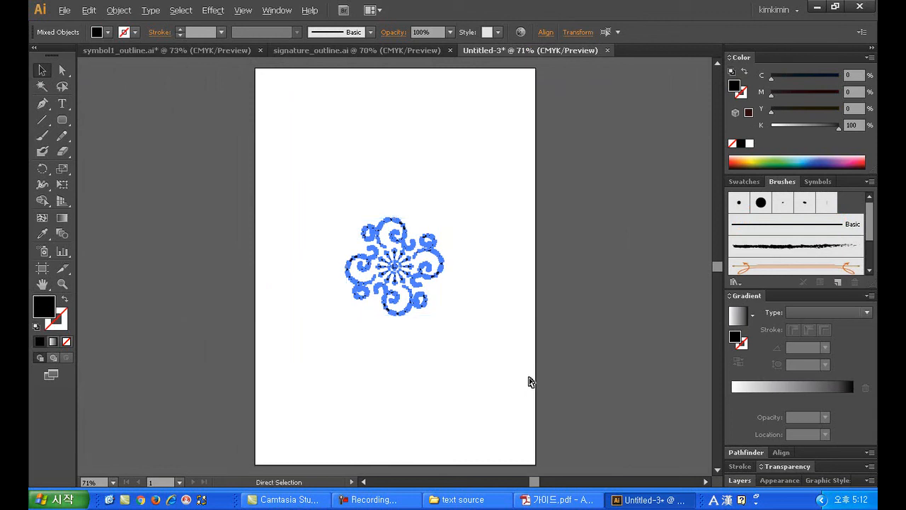
key(ctrl+g)
key(ctrl+s)
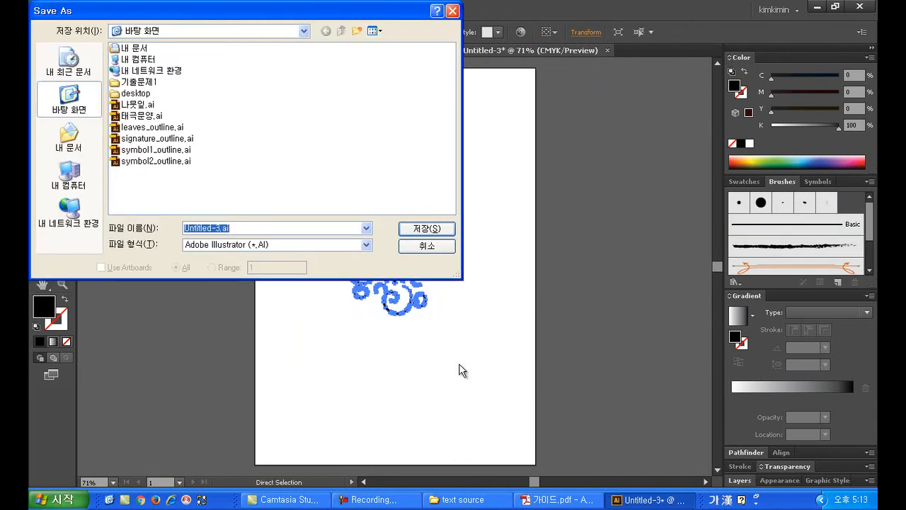
text(ans)
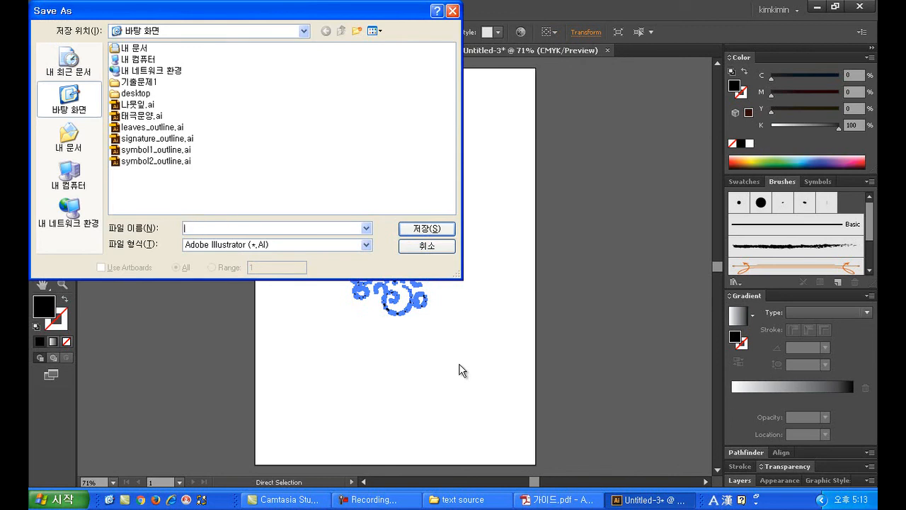
text(문양)
key(Return)
key(Return)
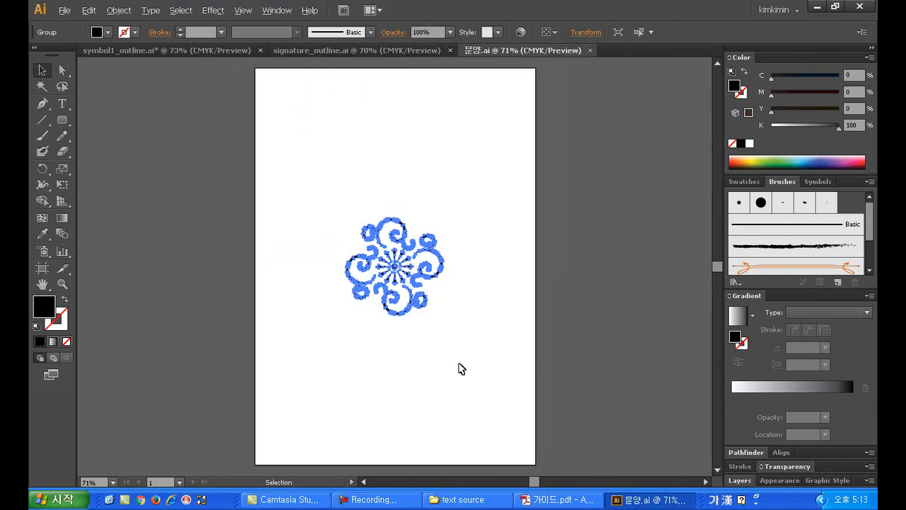
Step: Close the 문양.ai document, then delete the ornament from symbol1_outline.ai and close that document too
click(590, 50)
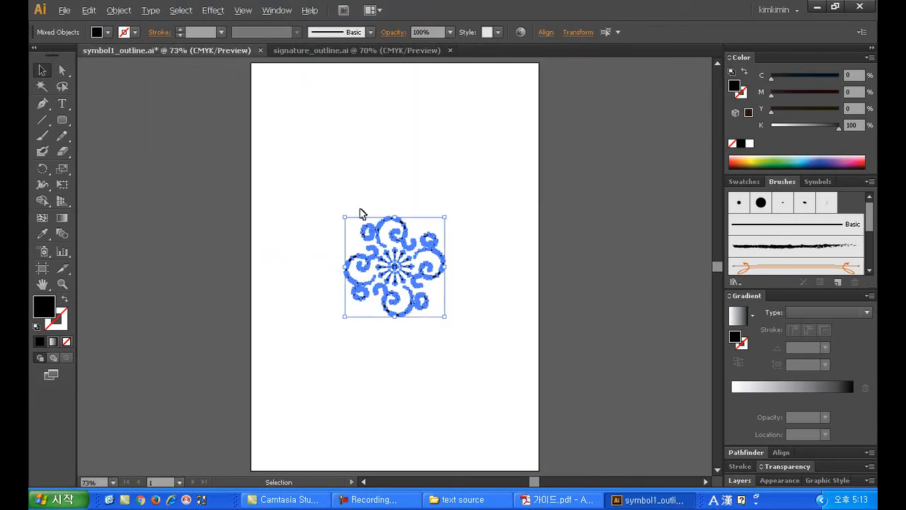
key(Delete)
key(ctrl+z)
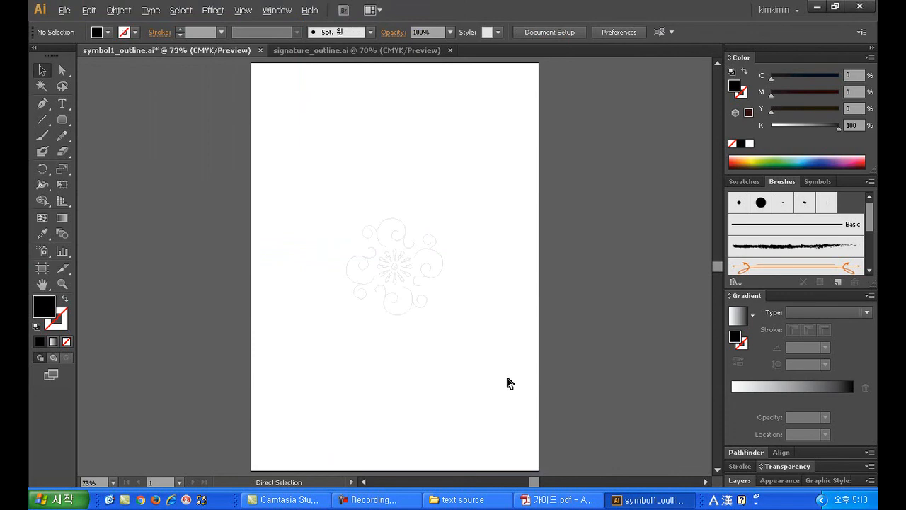
key(ctrl+w)
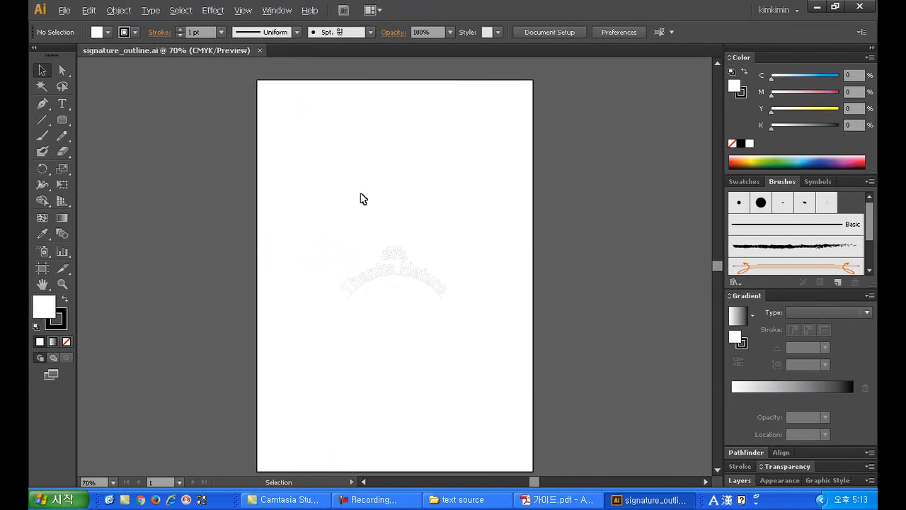
Step: Switch to 가이드.pdf in Adobe Reader and examine the layout and color specifications of the Thanks Nature signature
click(556, 499)
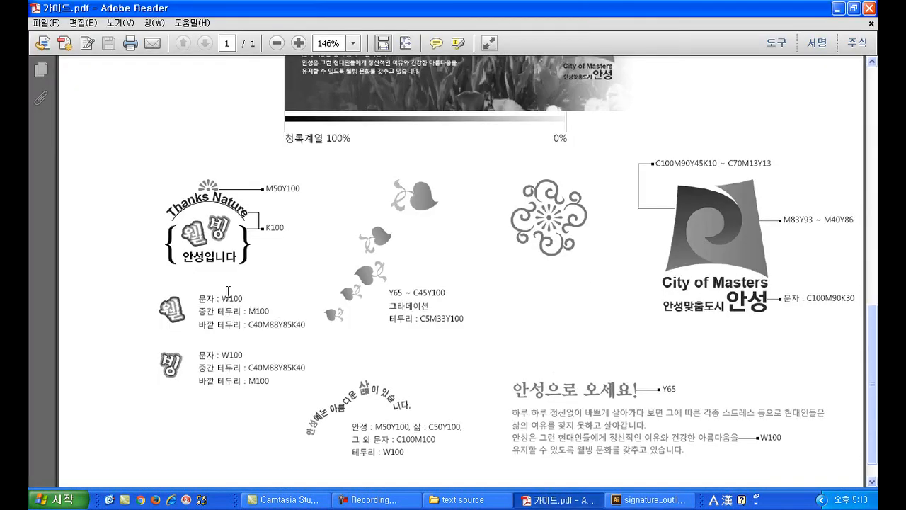
scroll(474, 312, up, 15)
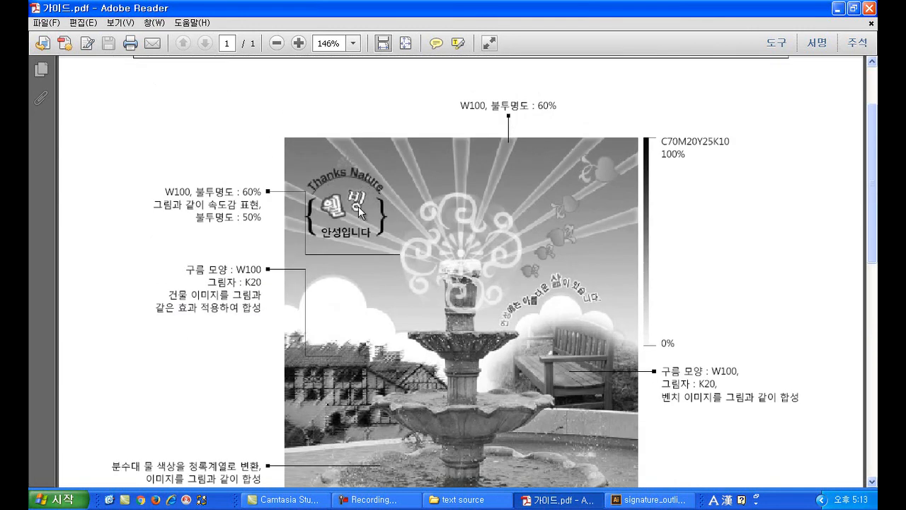
scroll(358, 206, down, 12)
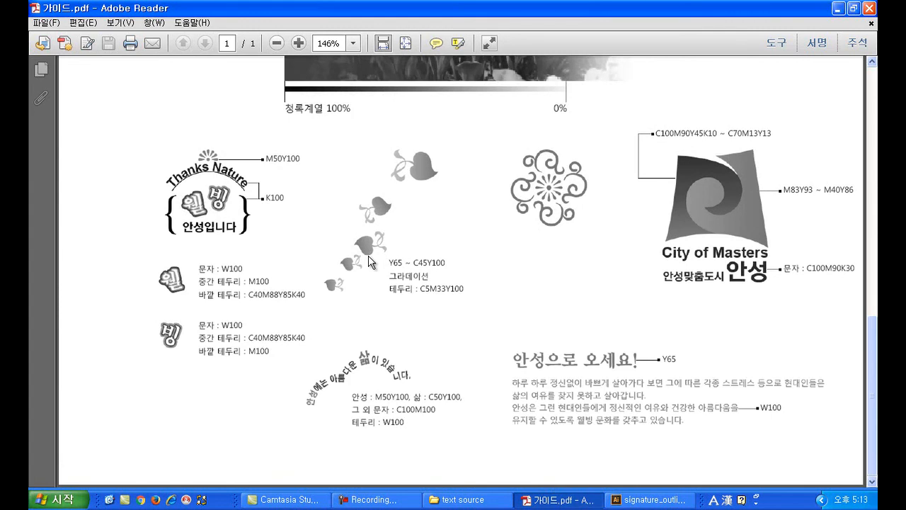
scroll(369, 260, up, 15)
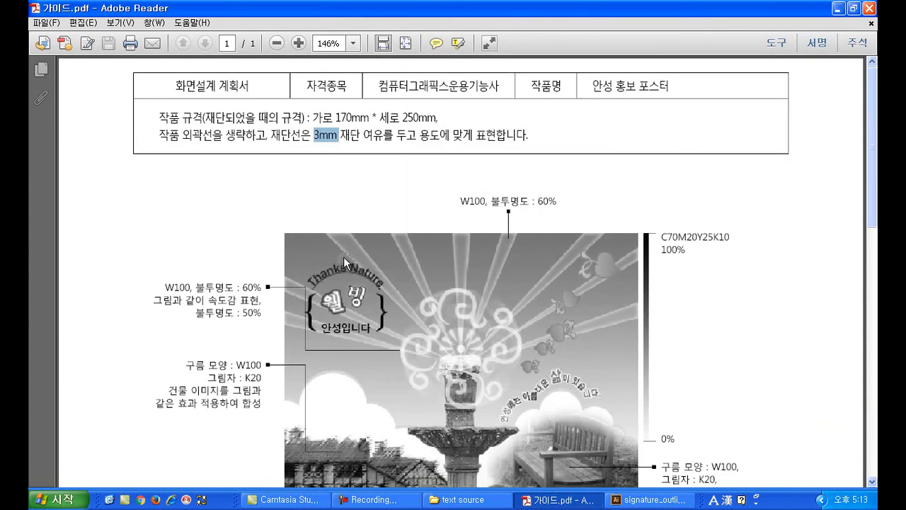
scroll(367, 273, down, 15)
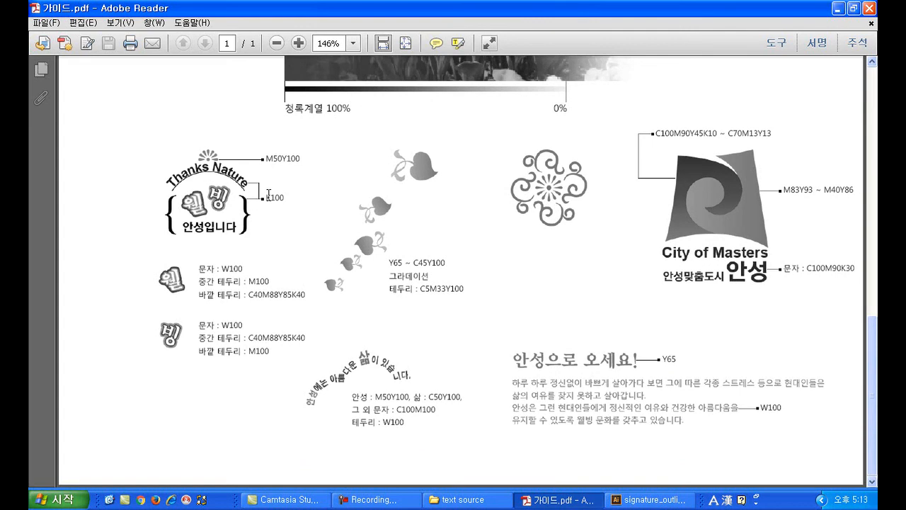
Step: Switch back to Illustrator and draw a circle over the guide circle at the center of the petals in signature_outline.ai
click(648, 499)
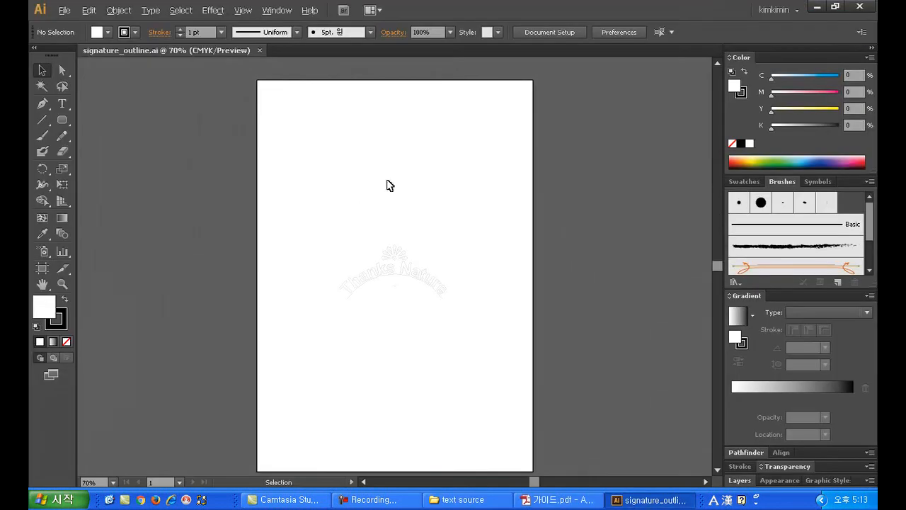
click(63, 284)
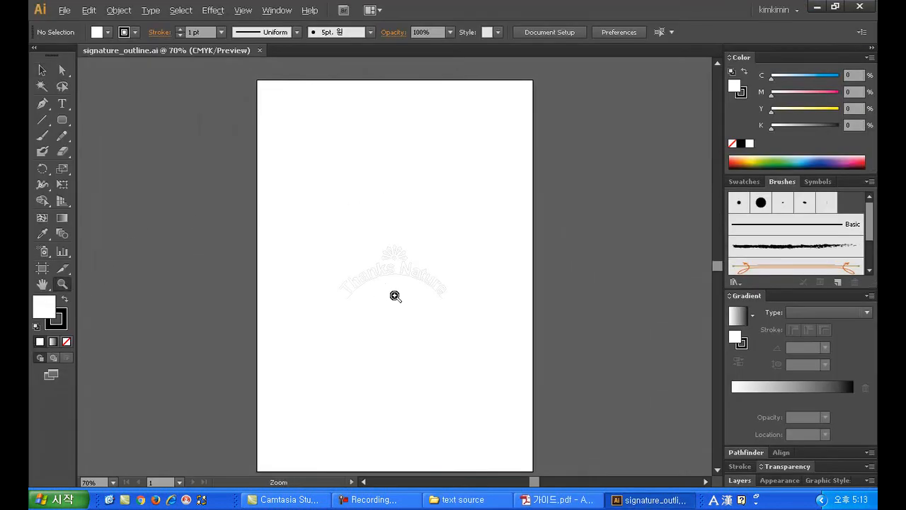
click(398, 282)
click(397, 282)
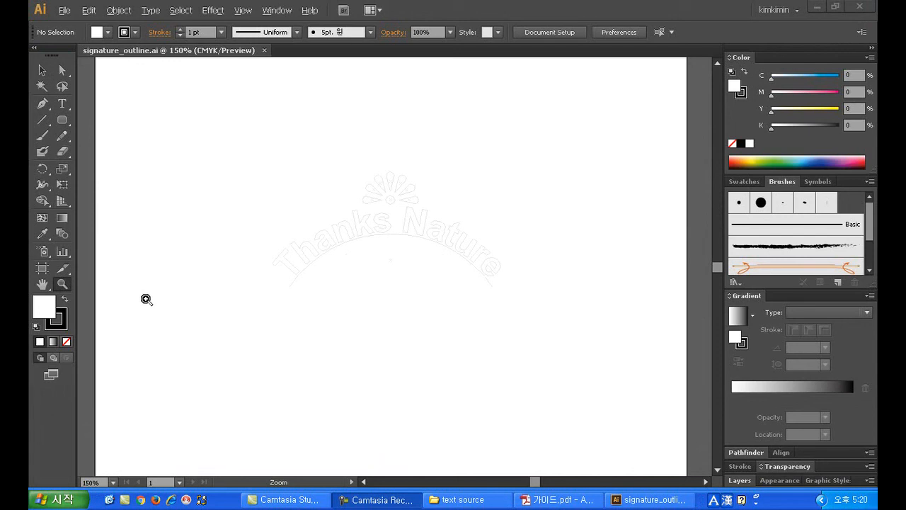
click(393, 266)
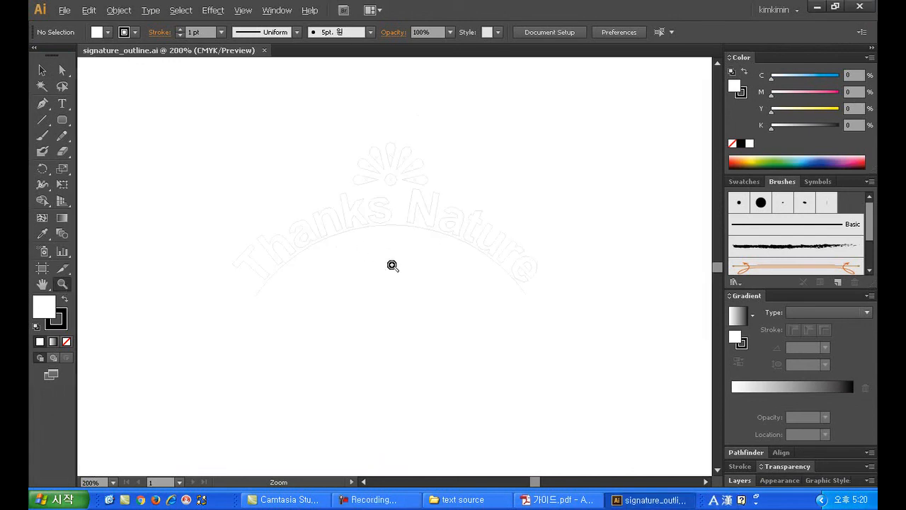
click(423, 229)
scroll(368, 234, up, 2)
click(361, 227)
click(404, 273)
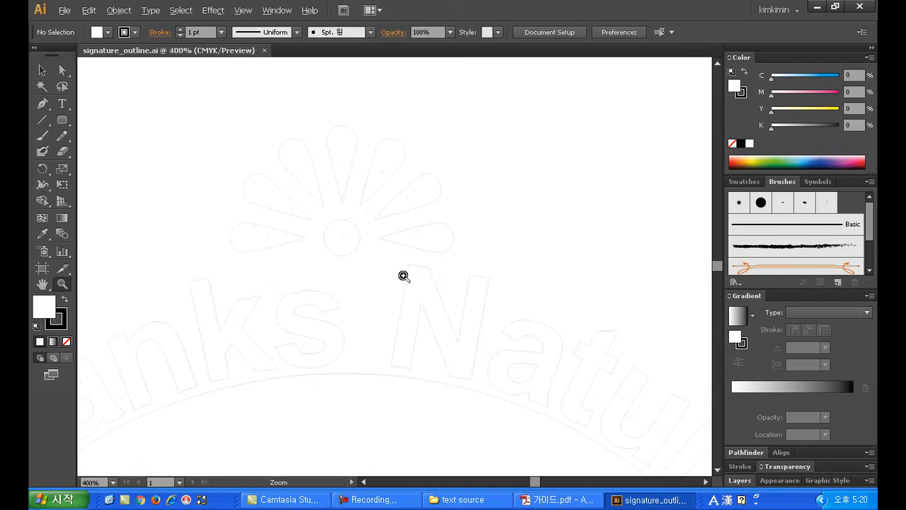
click(243, 10)
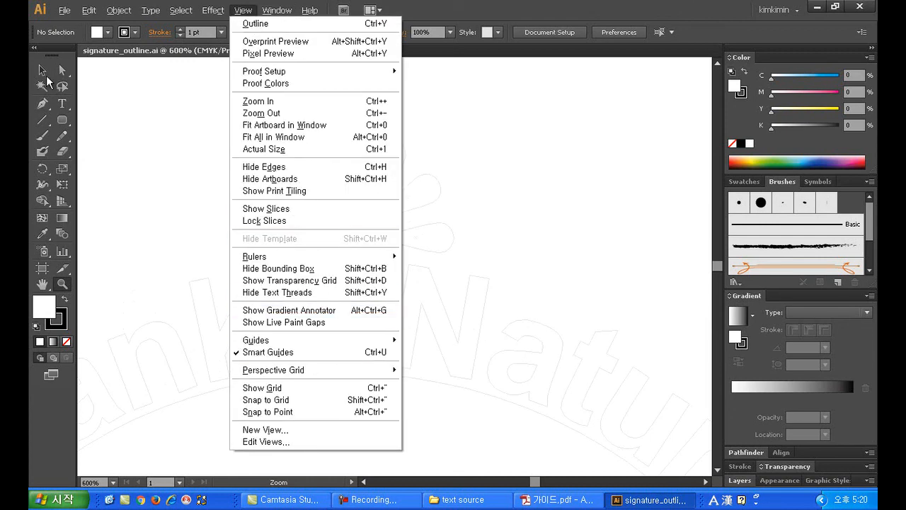
click(37, 77)
drag(62, 120, 157, 151)
mouse_move(343, 237)
mouse_down()
mouse_move(359, 264)
mouse_move(353, 258)
mouse_up()
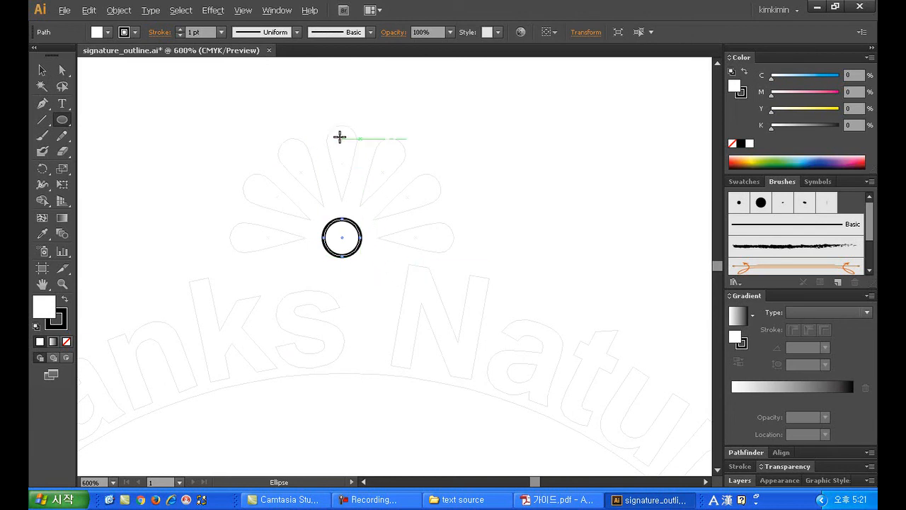
Step: Draw a smaller circle at the rounded head of the uppermost guide petal and adjust its position to fit
drag(343, 137, 352, 153)
click(42, 70)
key(Down)
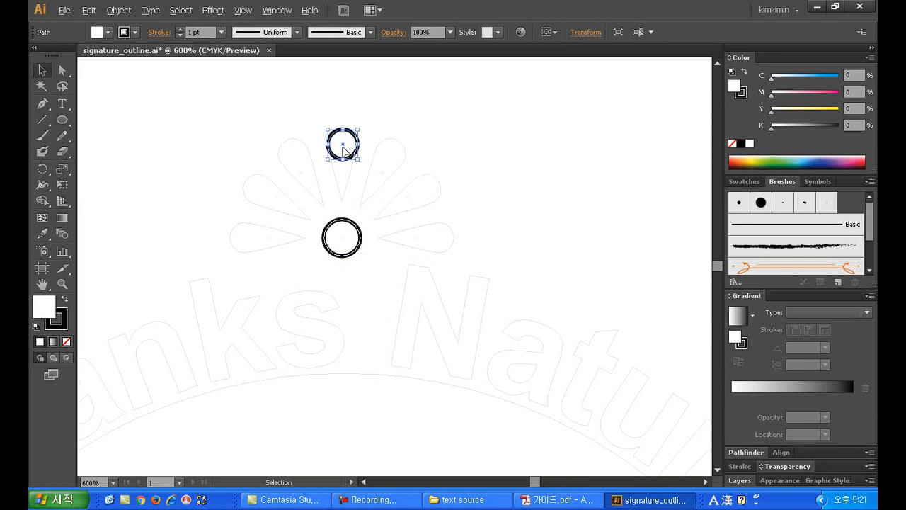
drag(344, 147, 347, 149)
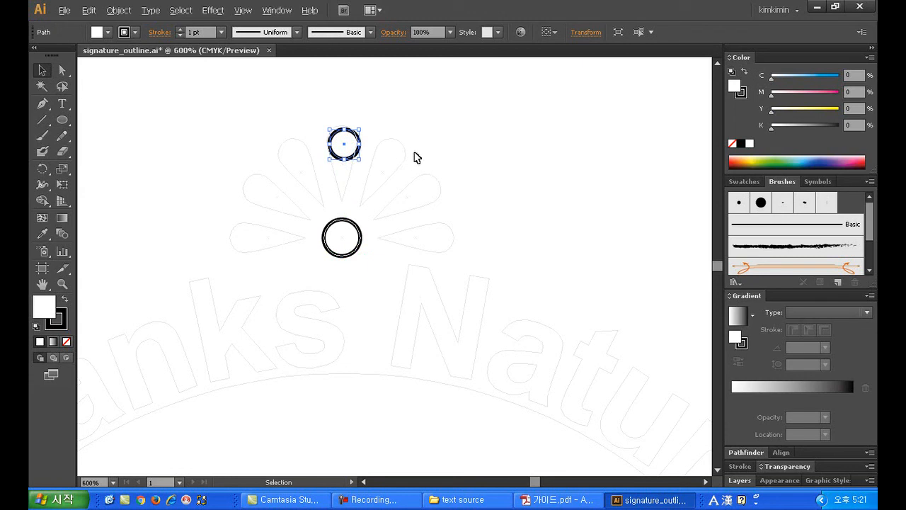
Step: Align the two circles with each other on their horizontal centers and deselect them
drag(303, 111, 431, 367)
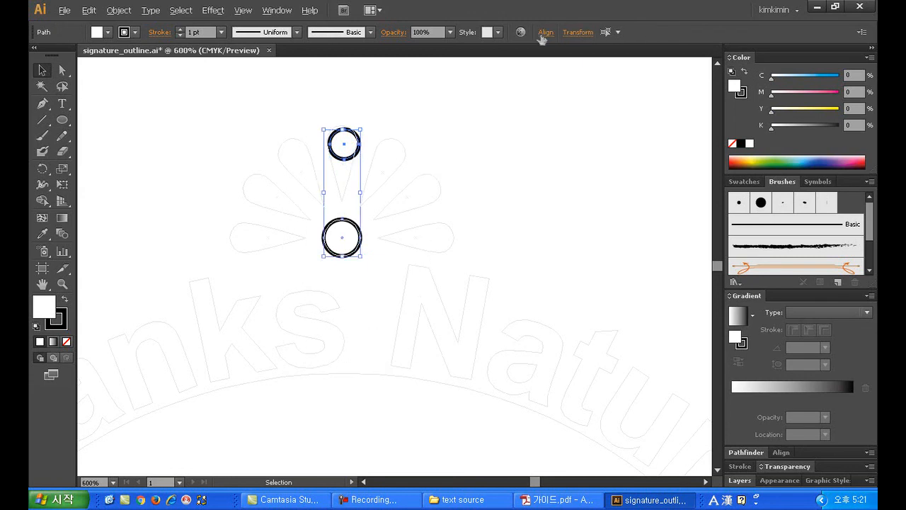
click(542, 39)
click(436, 68)
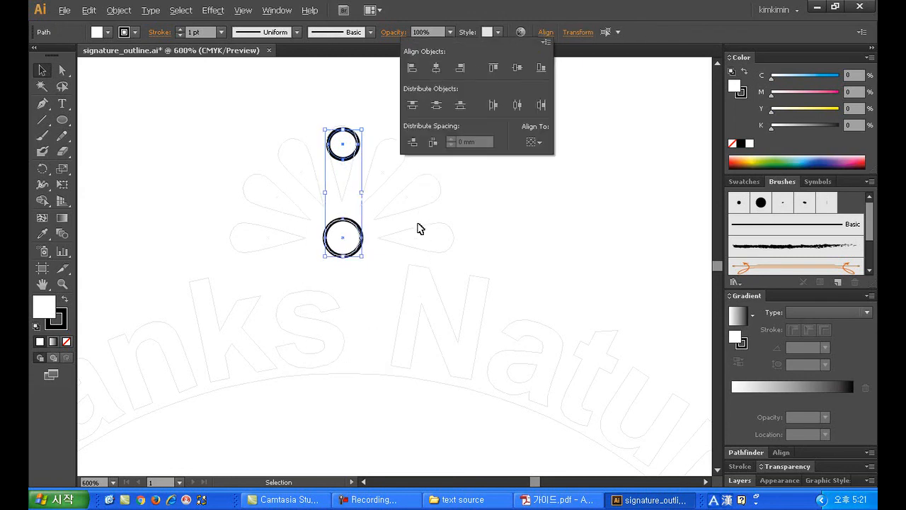
click(418, 223)
click(397, 231)
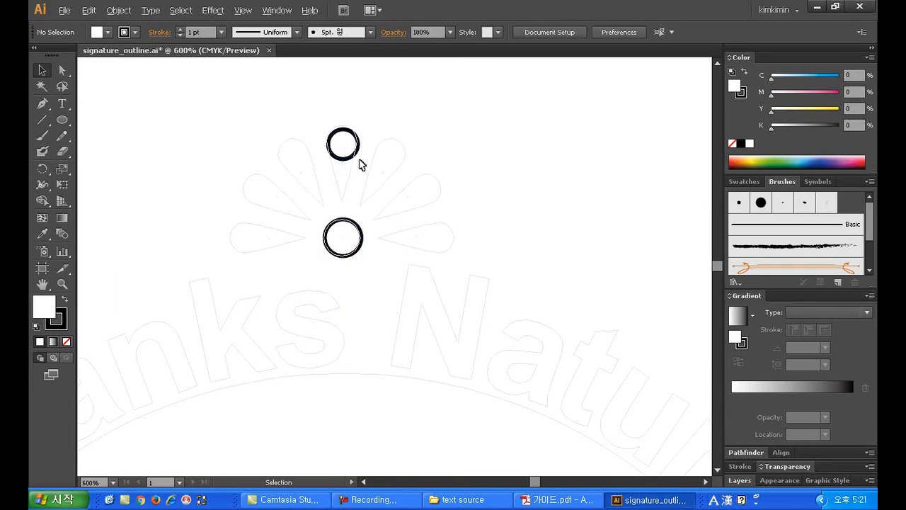
Step: Convert the upper circle's lowest anchor to a corner and pull it down to the guide petal's tip, forming a teardrop petal
click(349, 159)
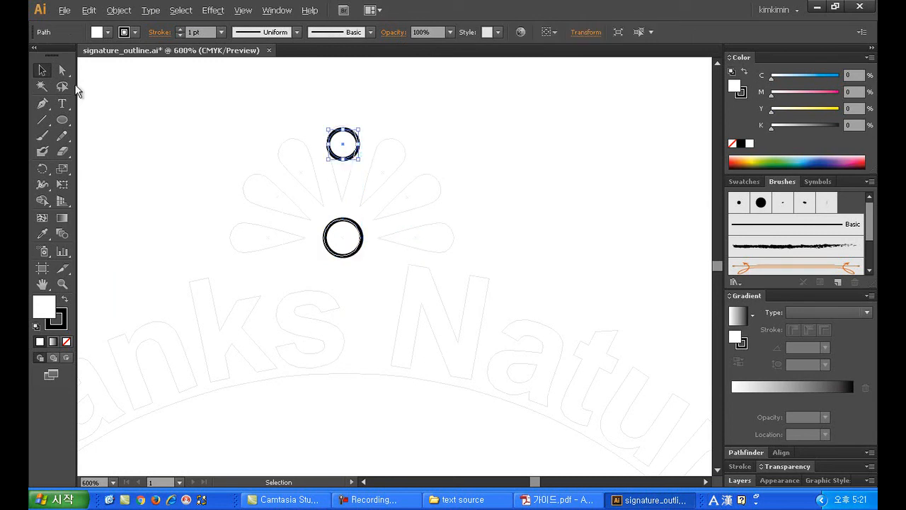
drag(41, 104, 101, 154)
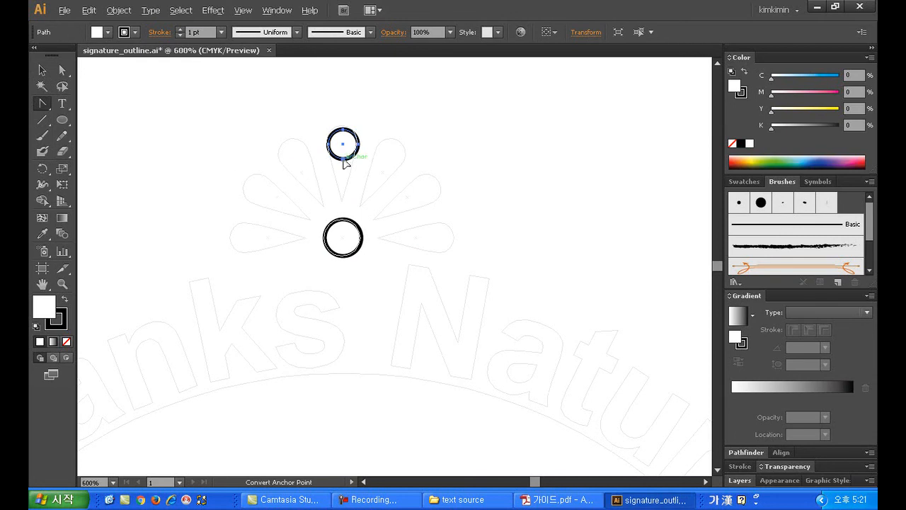
click(344, 159)
click(61, 70)
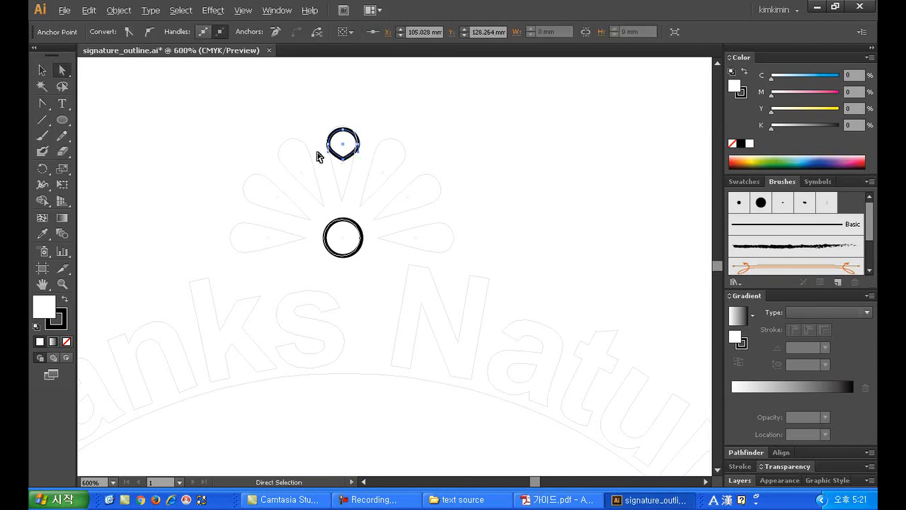
drag(344, 161, 351, 206)
click(496, 161)
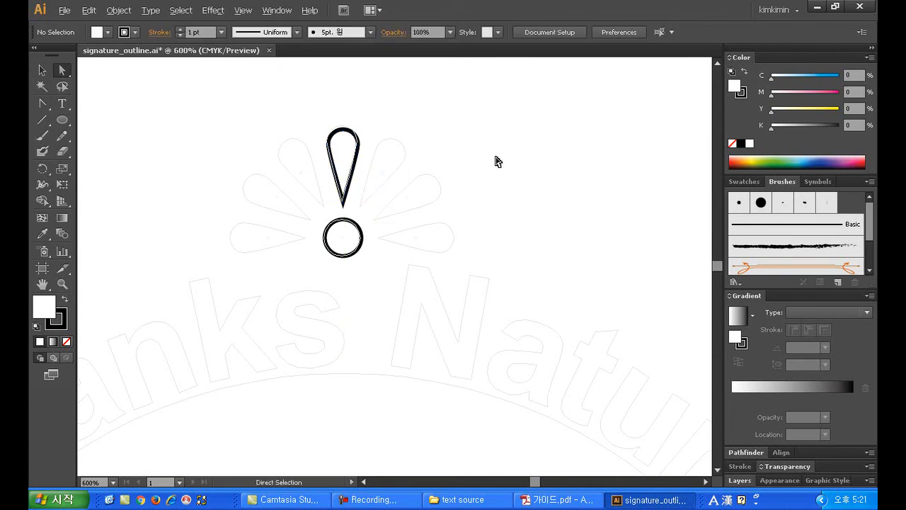
Step: Fill the petal and the center circle with M 50, Y 100 and remove their stroke
click(41, 70)
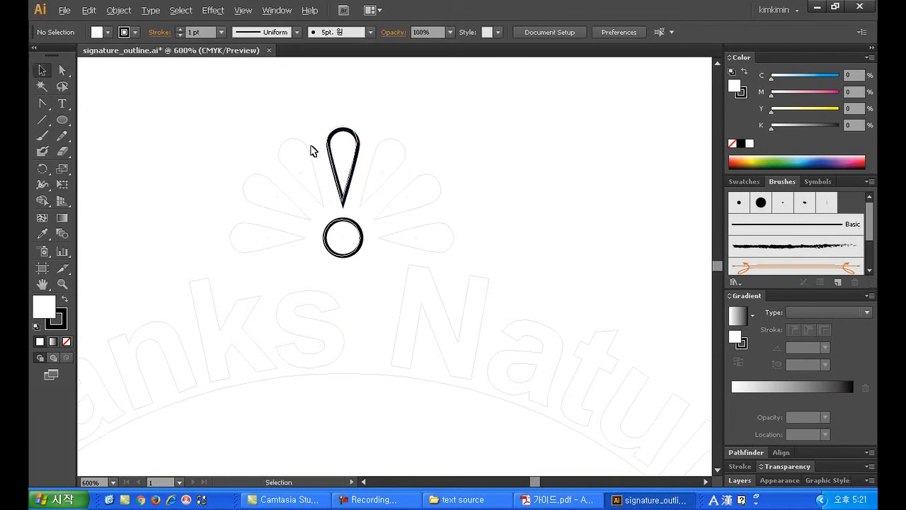
drag(340, 163, 467, 287)
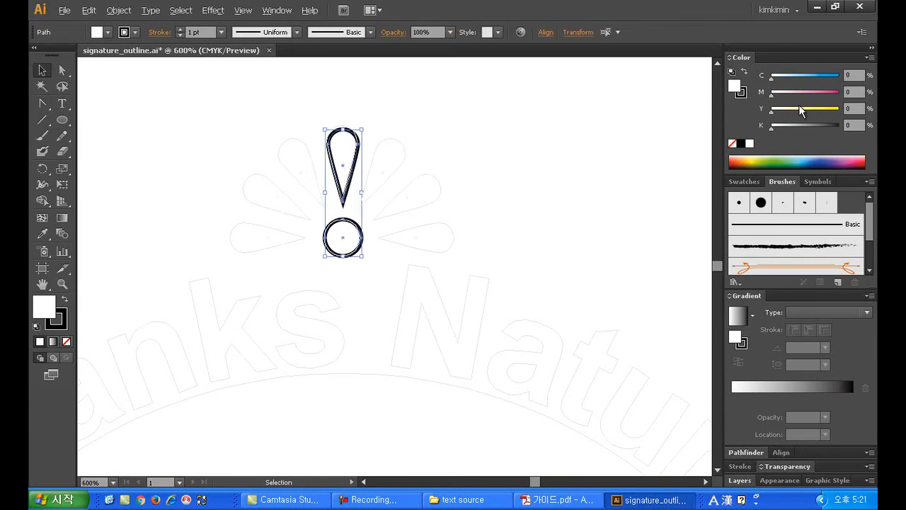
click(854, 92)
text(50)
drag(771, 113, 841, 112)
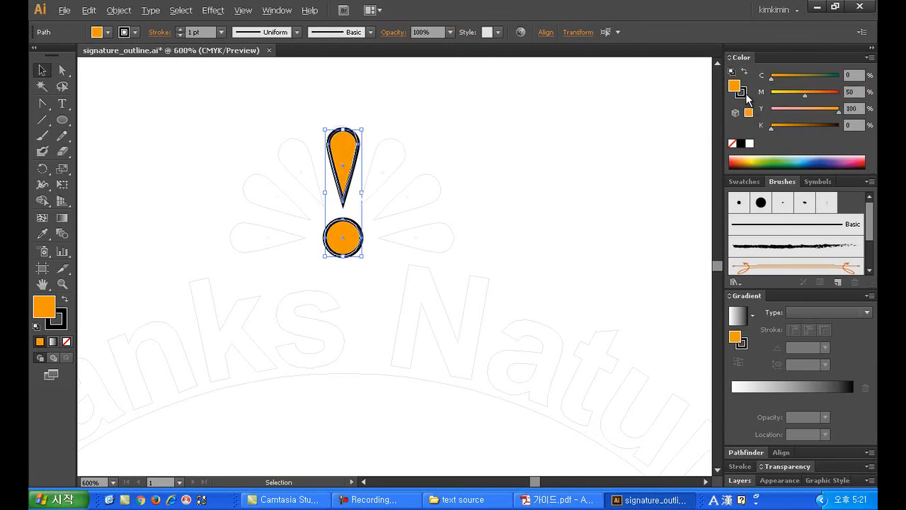
click(746, 95)
click(733, 144)
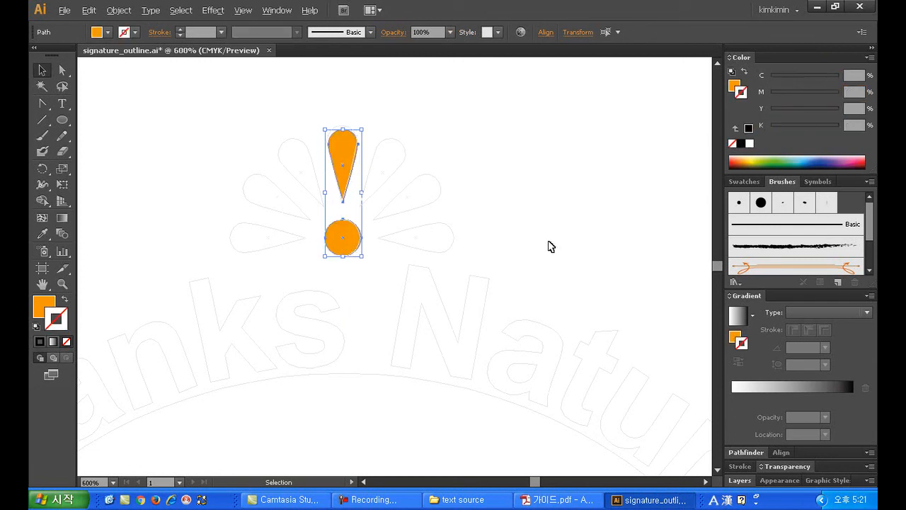
click(413, 239)
drag(421, 284, 285, 118)
click(43, 151)
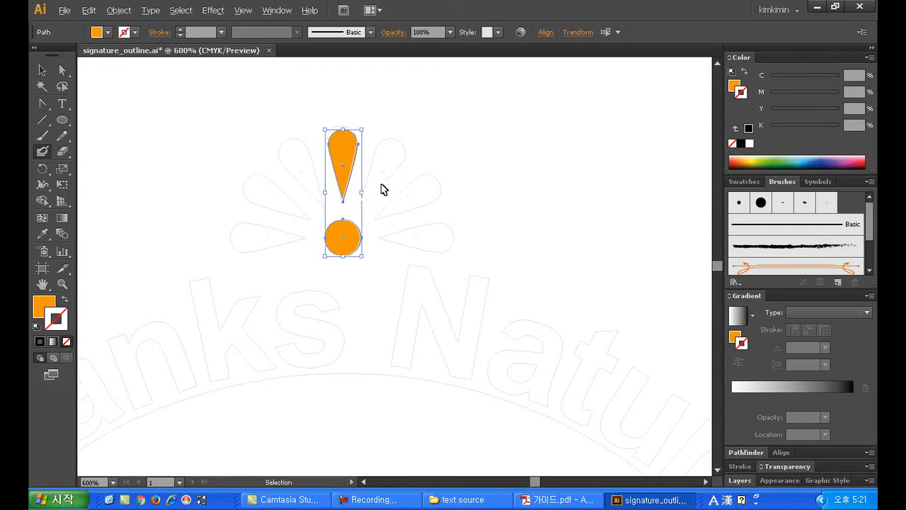
ctrl+click(409, 230)
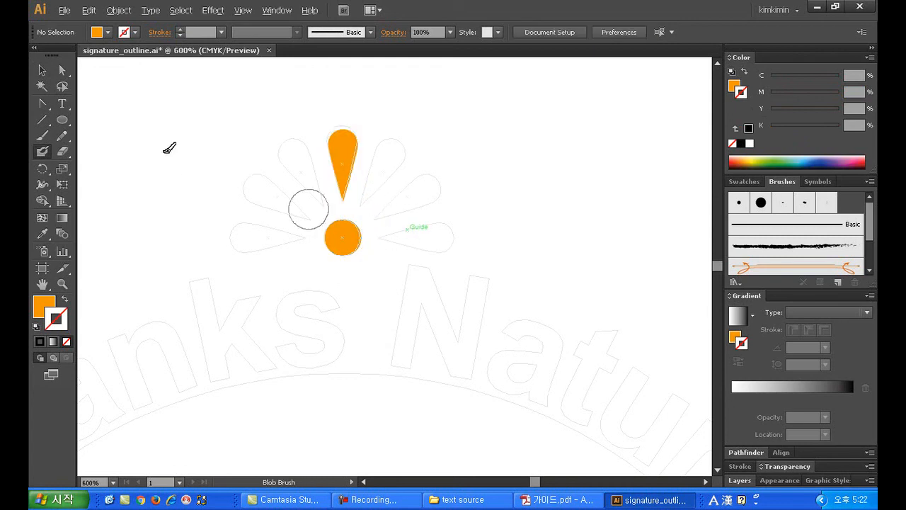
Step: Move the orange teardrop petal slightly upward to fit the uppermost guide petal, then deselect it
key(v)
click(338, 154)
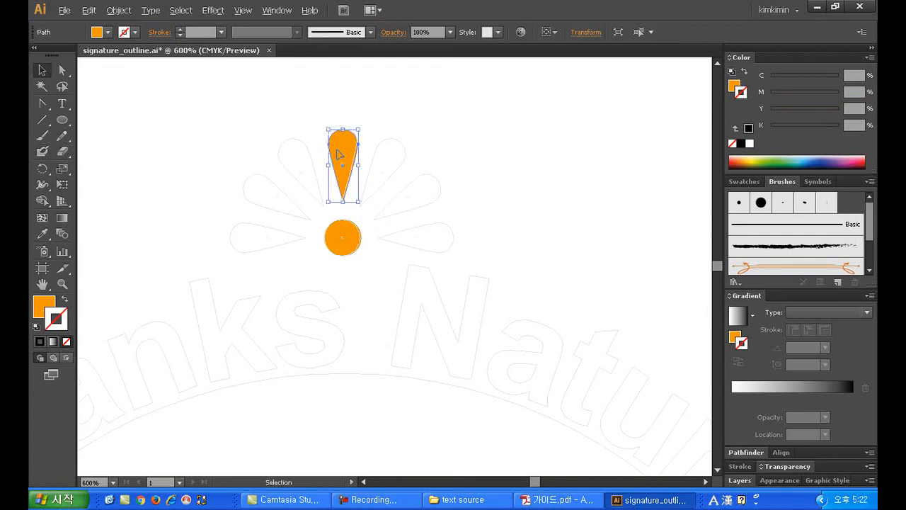
click(458, 165)
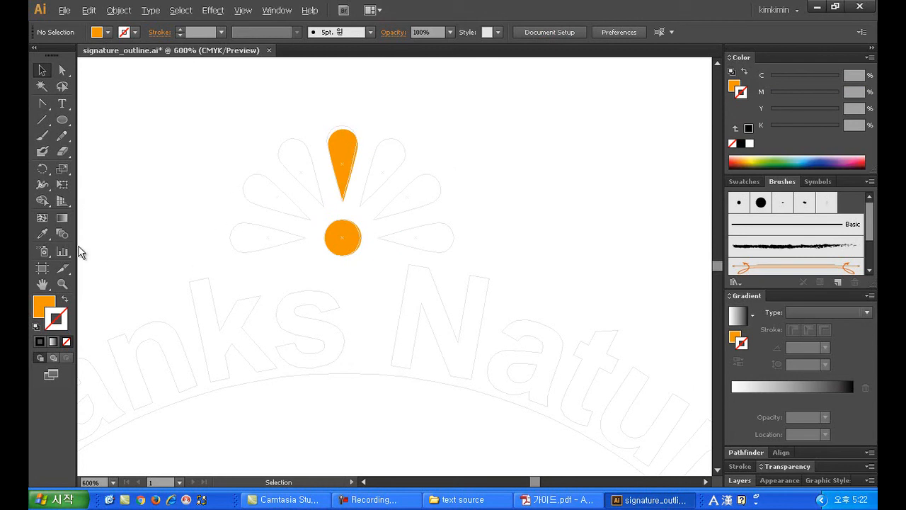
click(62, 284)
click(348, 187)
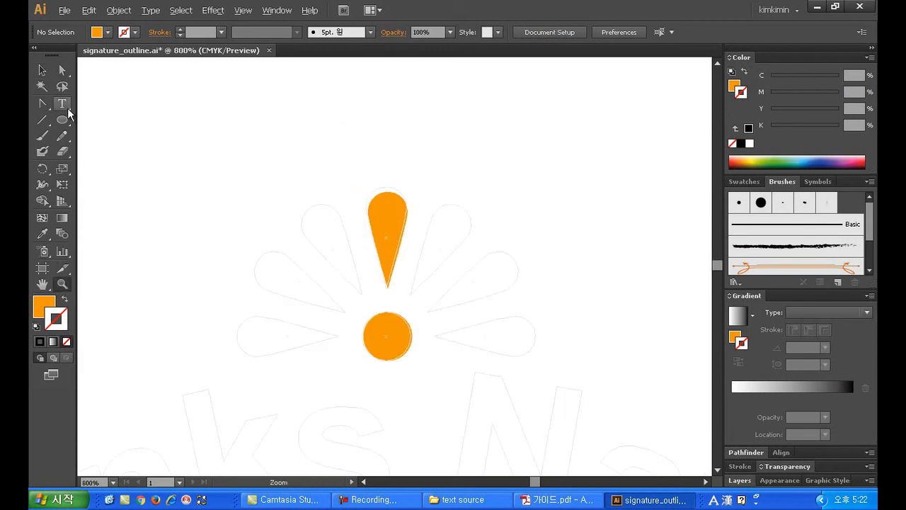
click(42, 70)
drag(389, 230, 388, 227)
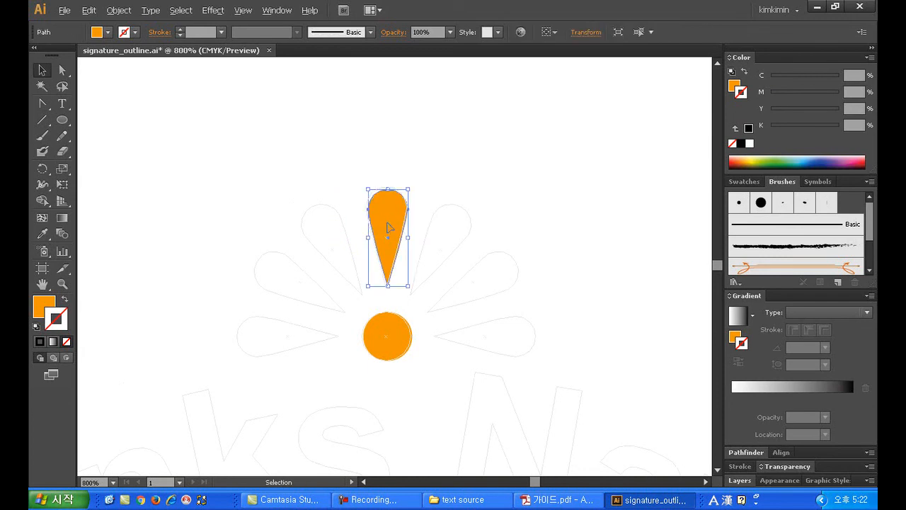
click(474, 238)
Step: Select the petal with the center circle and make a copy of them rotated 30° about the circle's center
click(394, 208)
click(410, 347)
drag(491, 391, 296, 118)
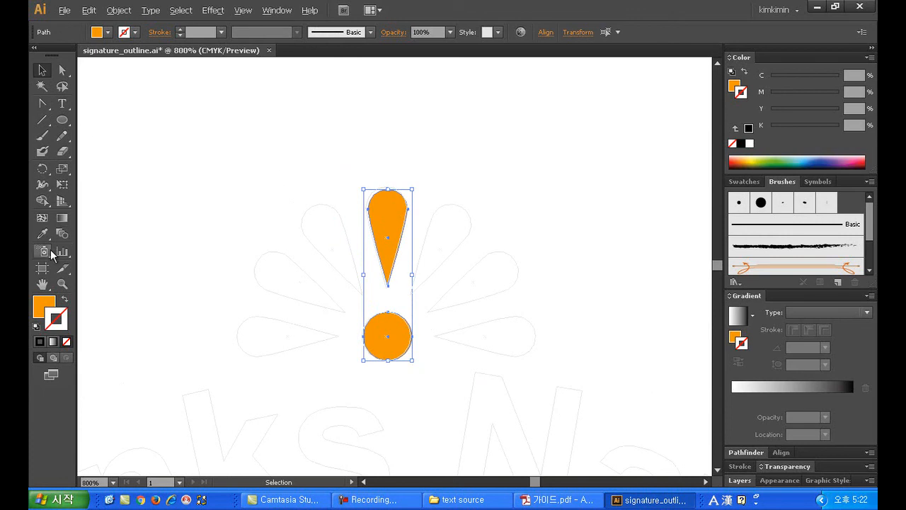
click(44, 169)
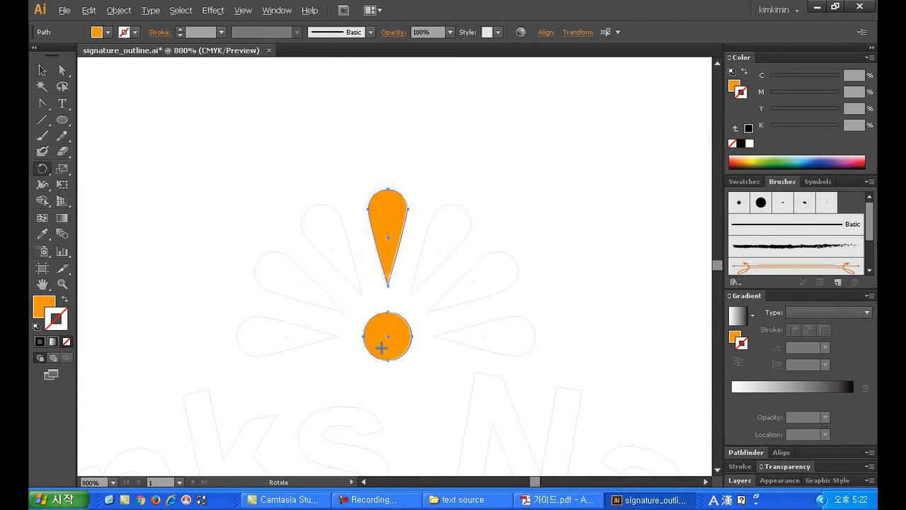
alt+click(389, 335)
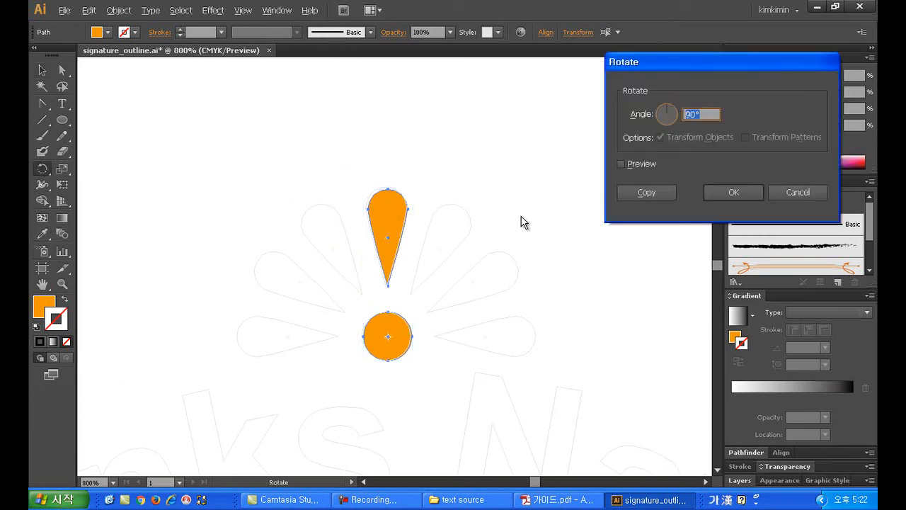
text(30)
click(649, 192)
key(v)
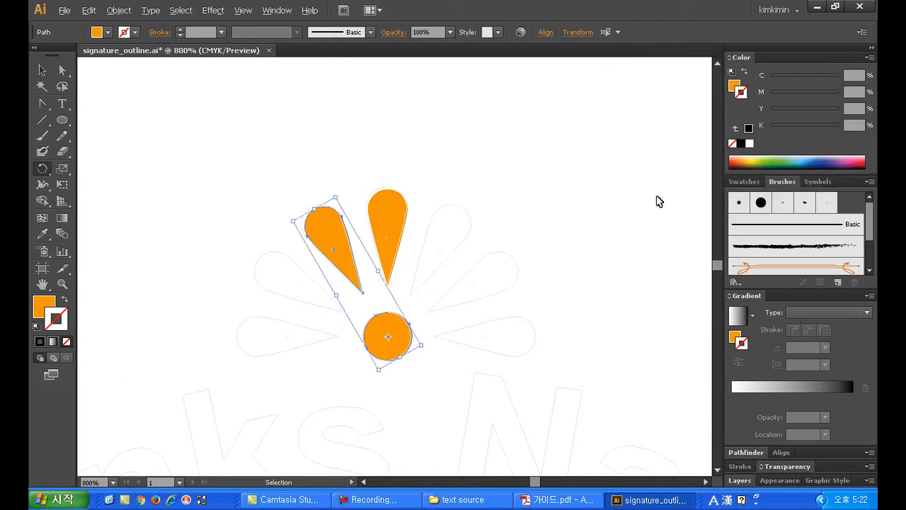
Step: Repeat the rotated copy until petals surround the whole center circle
key(ctrl+d)
key(ctrl+d)
key(ctrl+d)
key(ctrl+d)
key(ctrl+d)
key(ctrl+d)
key(ctrl+d)
key(ctrl+d)
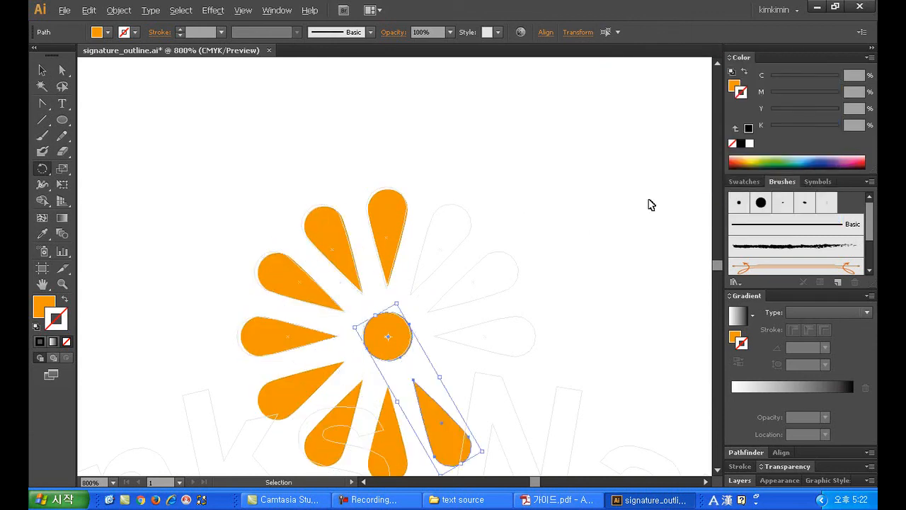
Step: Delete the petals below the center circle, keeping the horizontal pair and all upper petals
click(42, 70)
click(228, 381)
drag(228, 380, 365, 455)
key(Delete)
drag(516, 449, 375, 405)
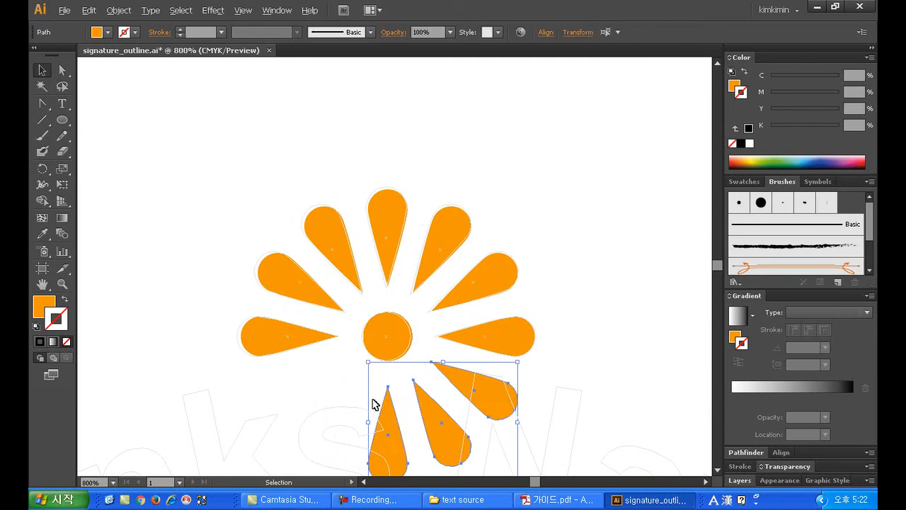
key(Delete)
click(518, 337)
click(599, 367)
Step: Try to draw an ellipse outward from its center so its upper edge follows the guide arc beneath the Thanks Nature lettering
scroll(599, 364, down, 3)
double_click(44, 284)
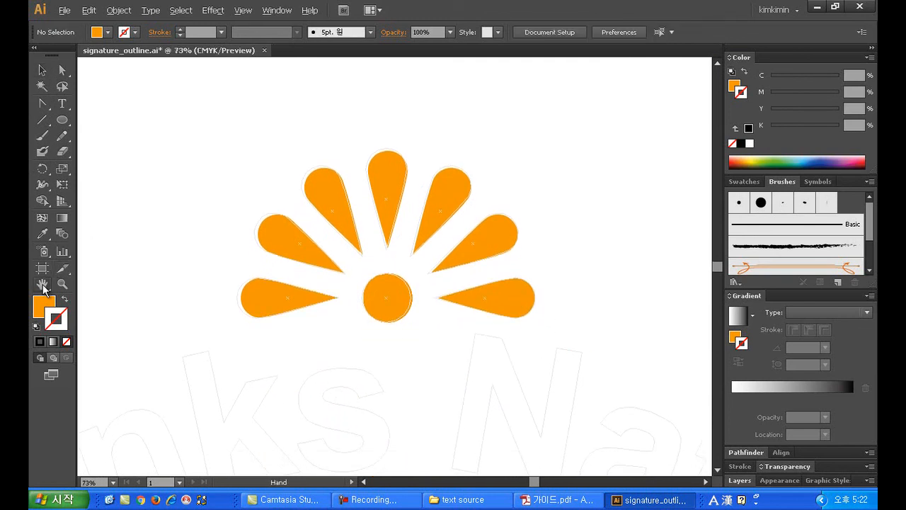
click(63, 284)
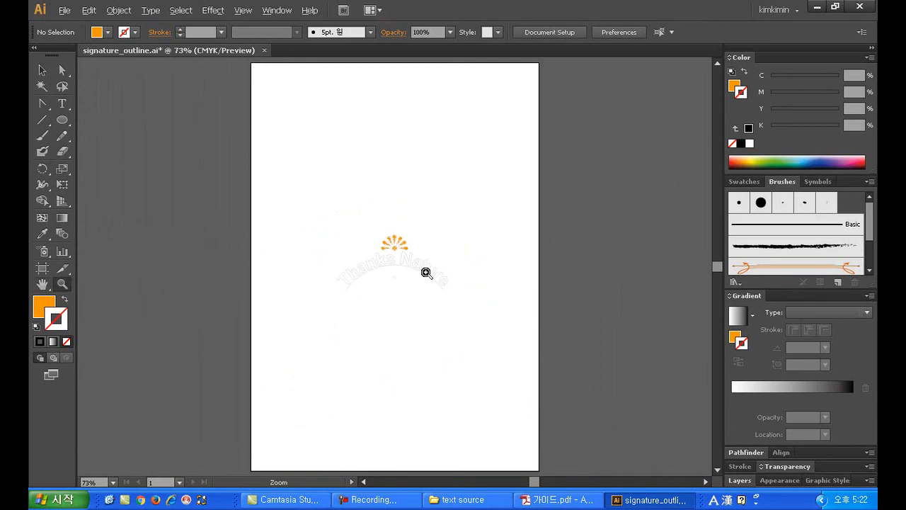
click(423, 272)
click(401, 289)
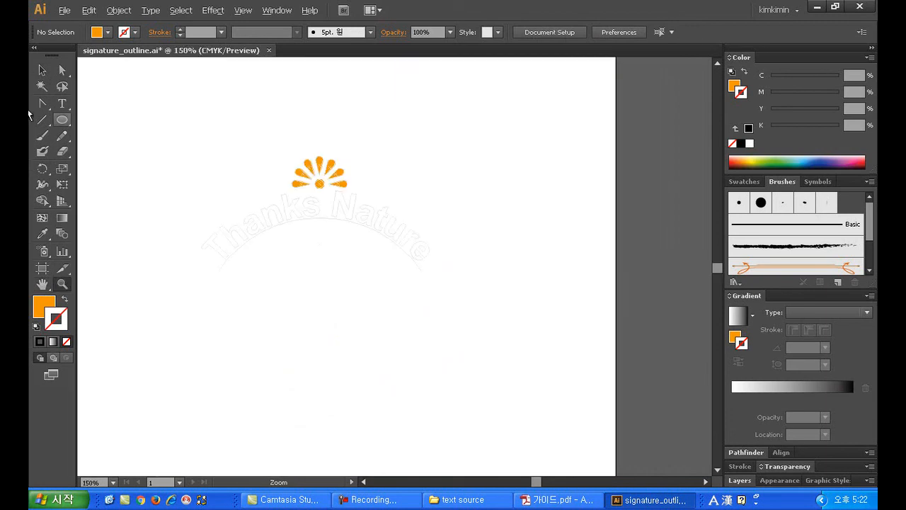
click(63, 119)
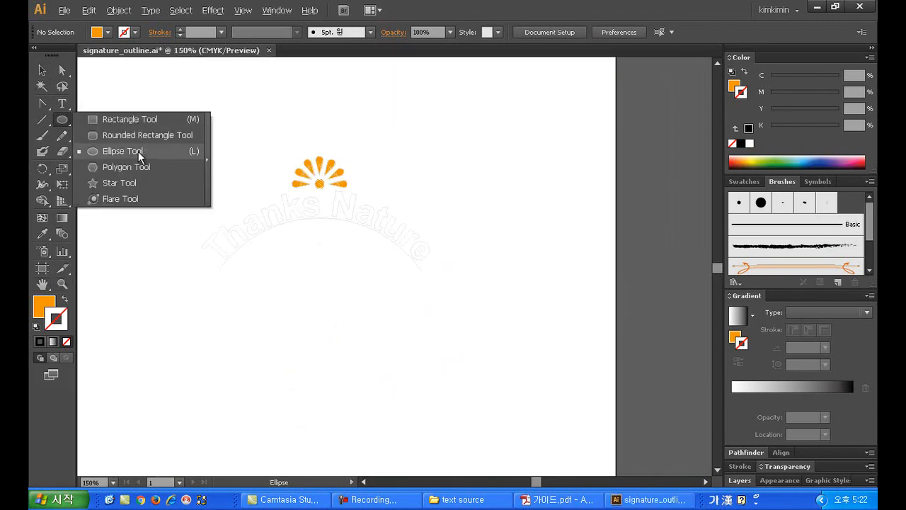
click(128, 151)
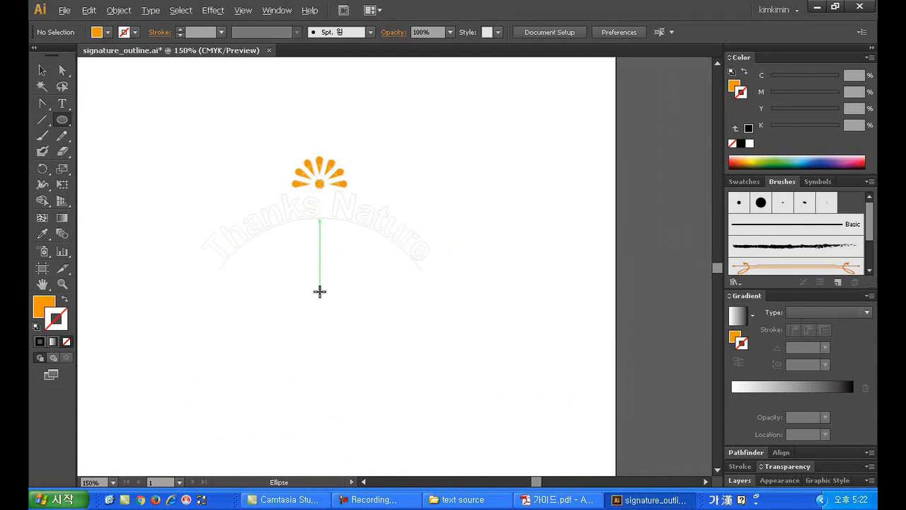
mouse_move(320, 291)
mouse_down()
mouse_move(374, 356)
mouse_move(425, 380)
mouse_move(417, 360)
mouse_move(429, 372)
mouse_move(330, 352)
mouse_move(382, 366)
mouse_move(423, 364)
mouse_up()
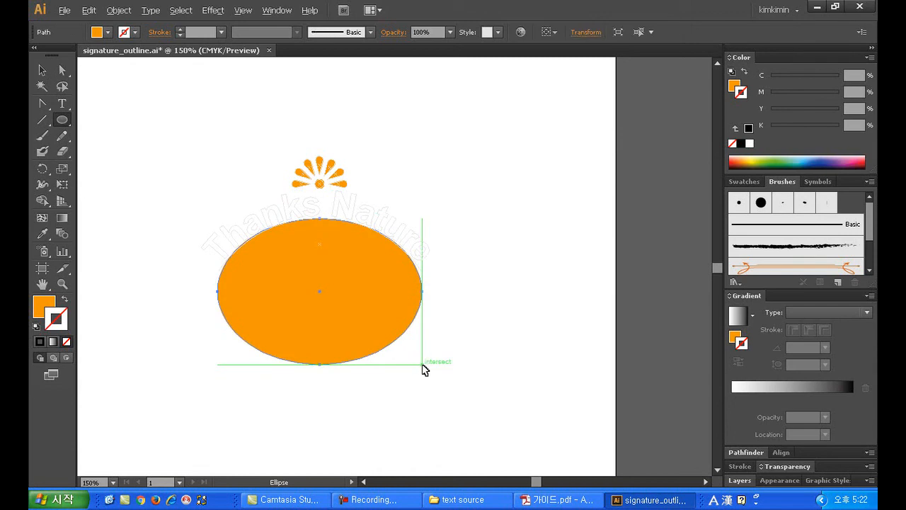
key(ctrl+z)
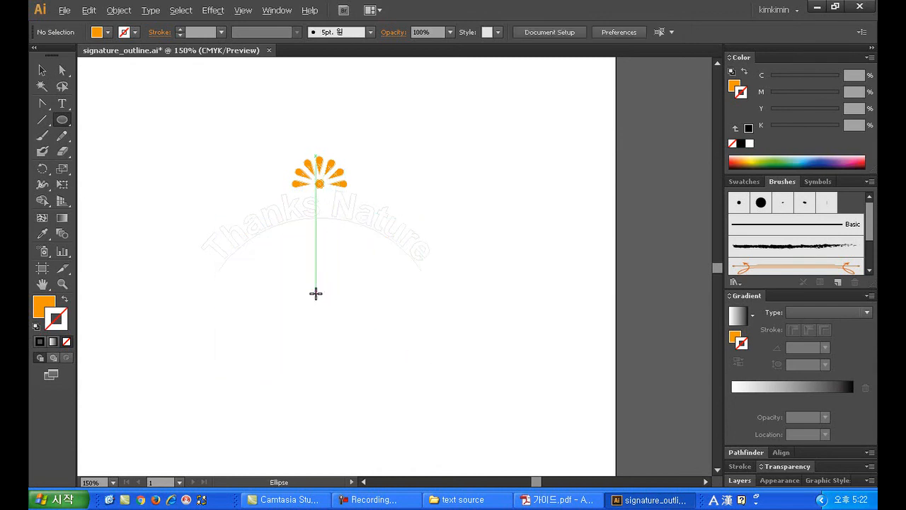
drag(323, 299, 426, 377)
drag(427, 377, 426, 377)
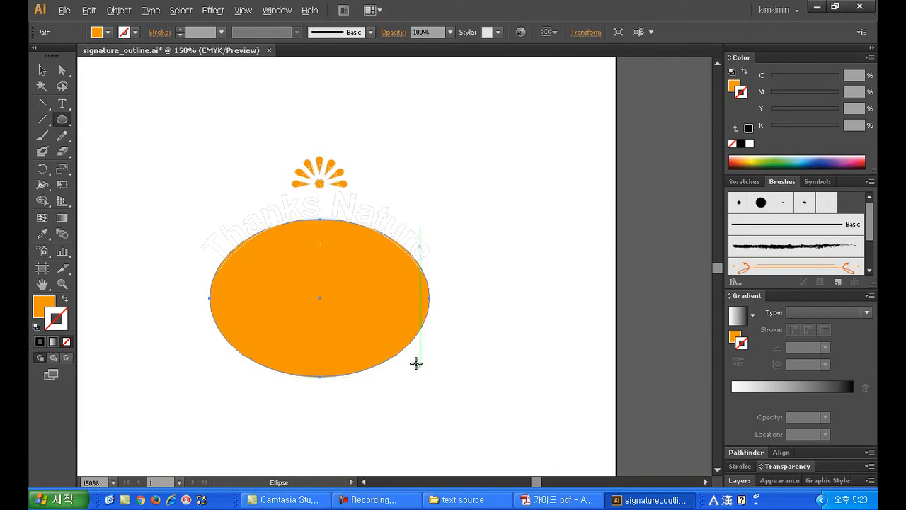
key(ctrl+z)
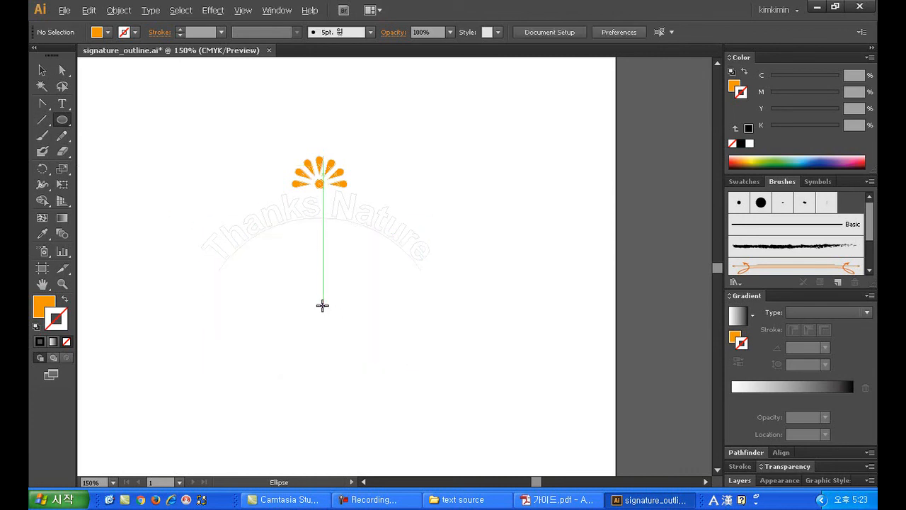
Step: Draw a wide ellipse from a center below the flower so its upper edge approximates the guide arc under the lettering
drag(319, 303, 429, 386)
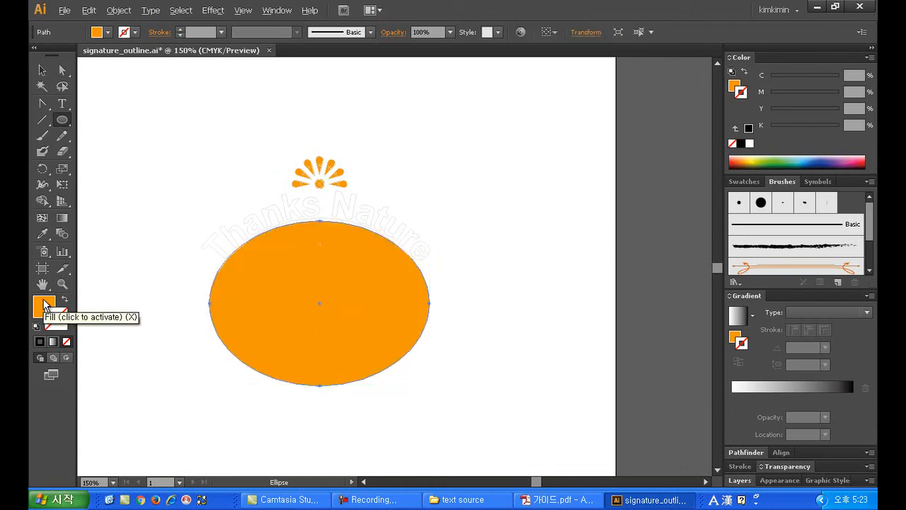
click(62, 283)
click(336, 309)
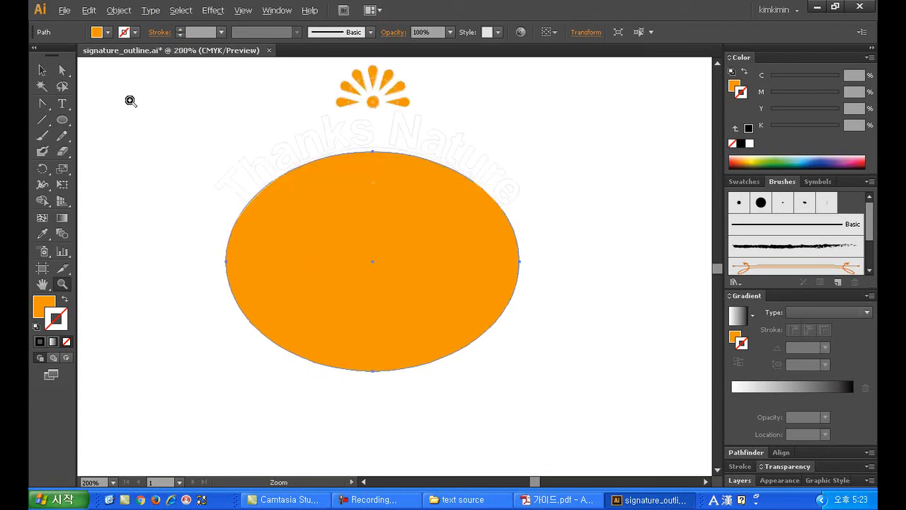
click(42, 70)
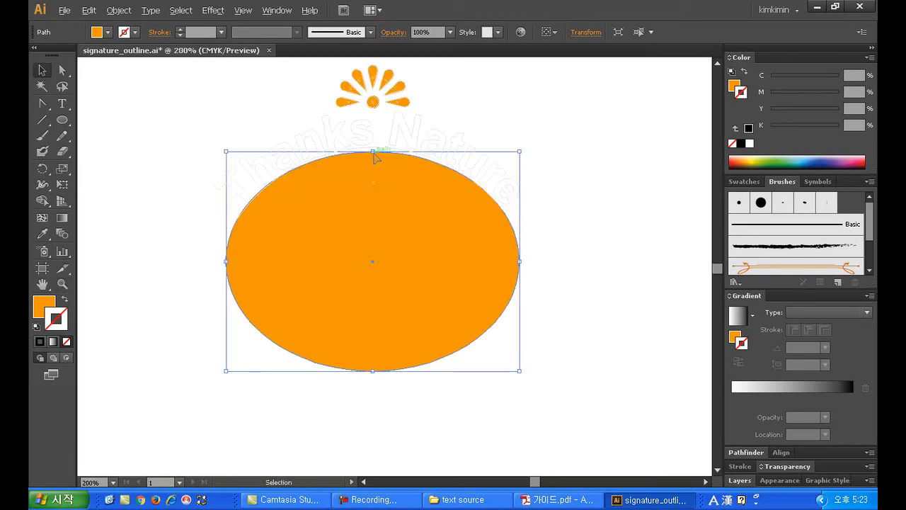
drag(376, 154, 374, 146)
Step: Turn off Smart Guides and resize the ellipse to fit the guide arc by raising its upper edge and shrinking it slightly
click(256, 10)
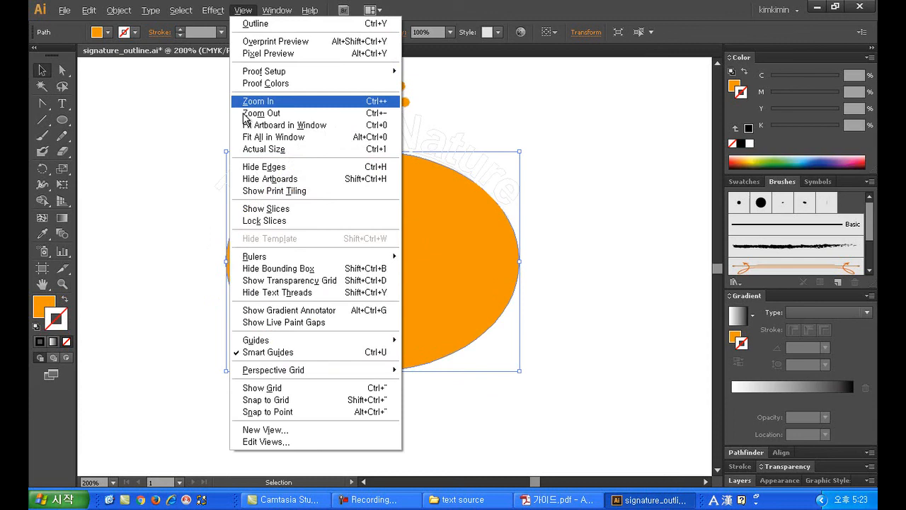
click(302, 351)
drag(372, 152, 373, 149)
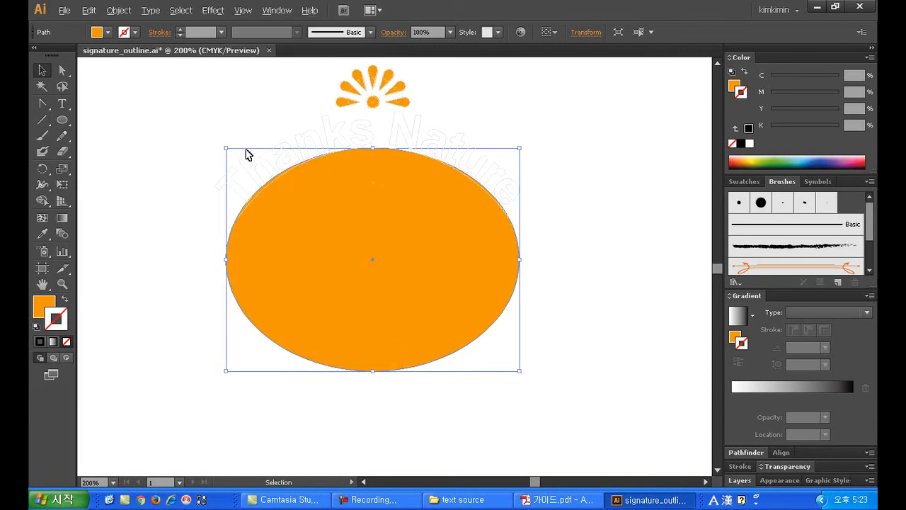
drag(226, 148, 227, 150)
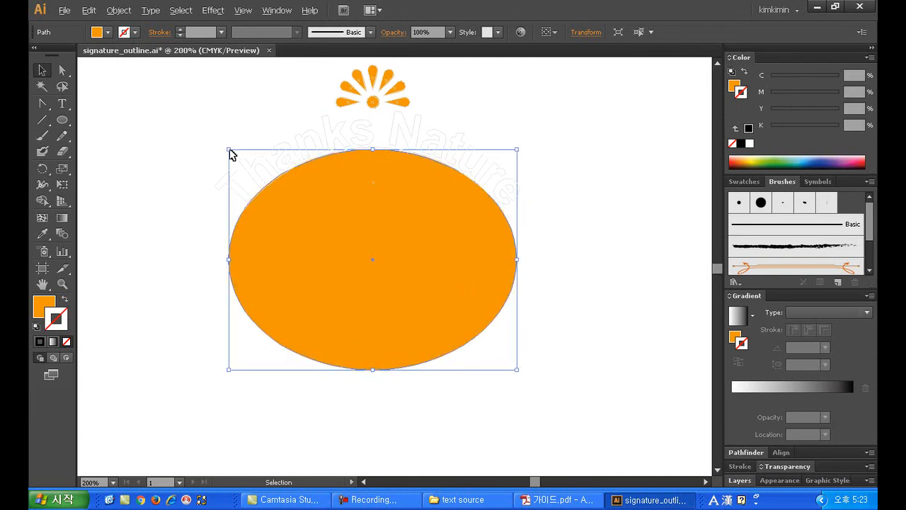
click(571, 287)
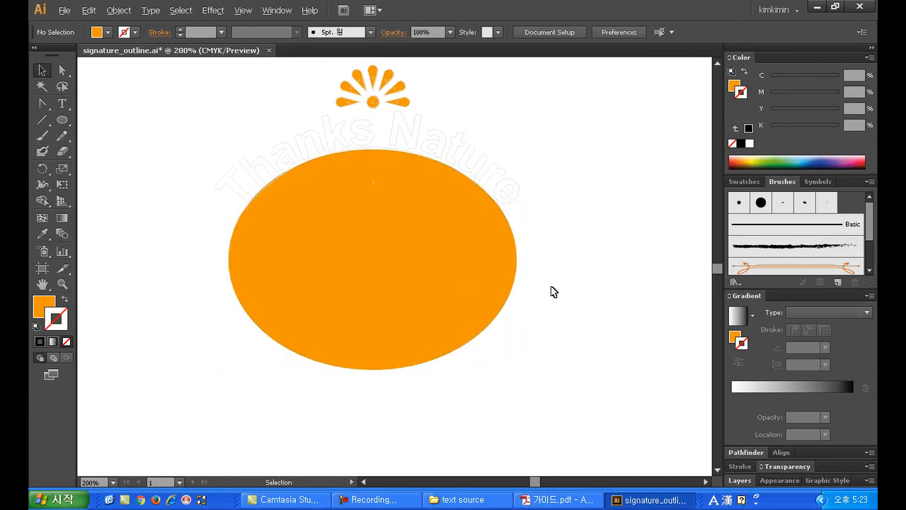
Step: Add anchor points between the ellipse's existing ones twice and activate Direct Selection for its path
click(243, 215)
click(118, 10)
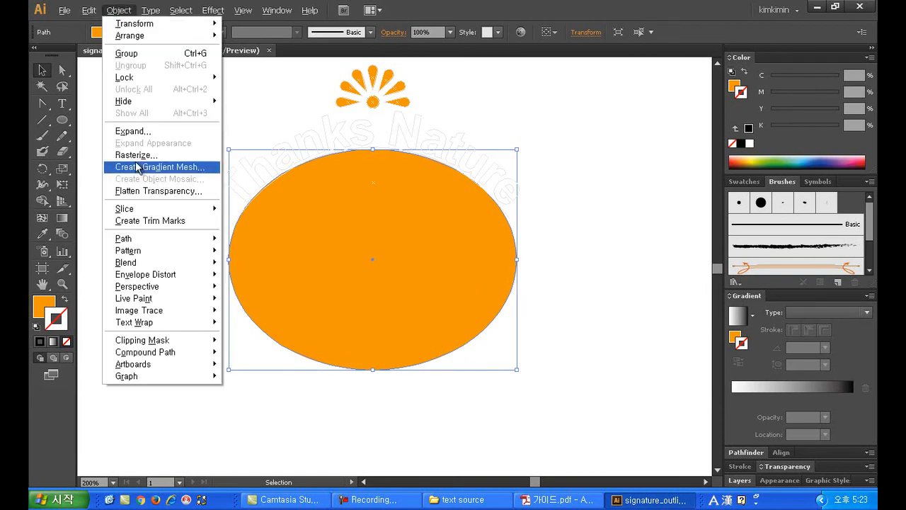
mouse_move(145, 243)
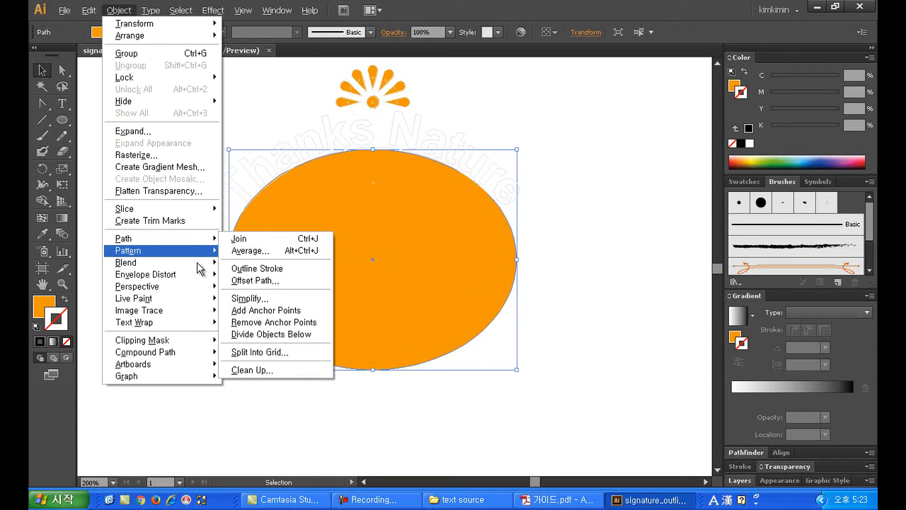
click(319, 310)
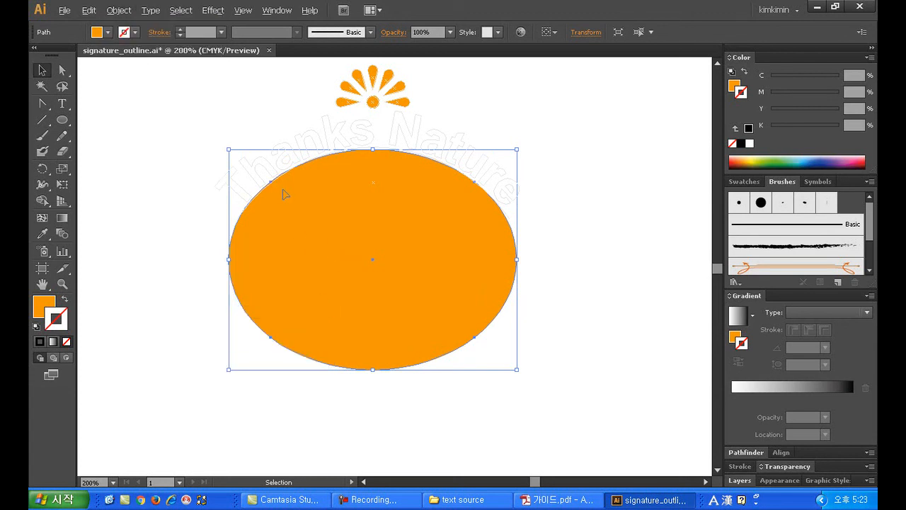
click(119, 10)
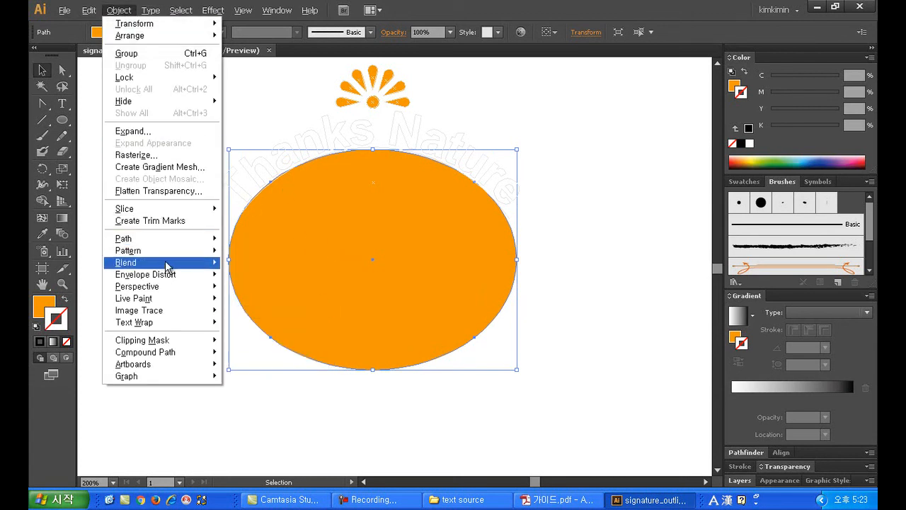
mouse_move(160, 247)
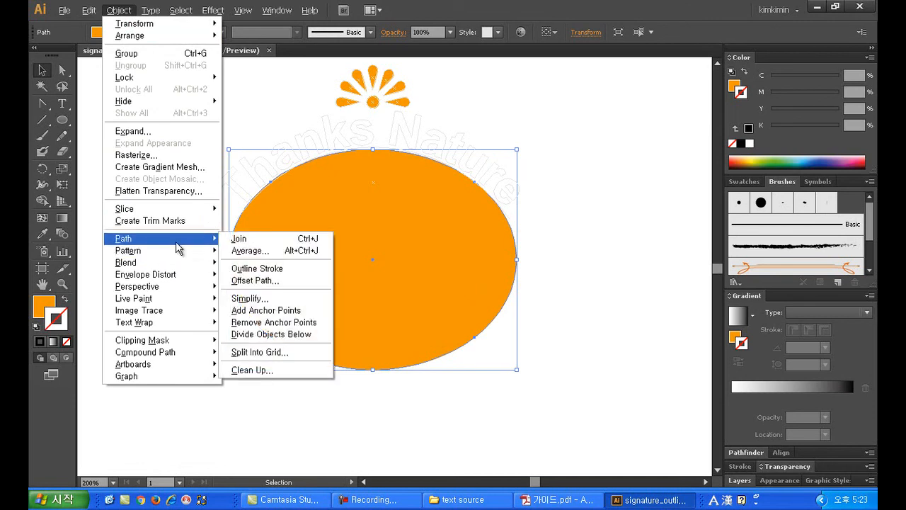
click(291, 311)
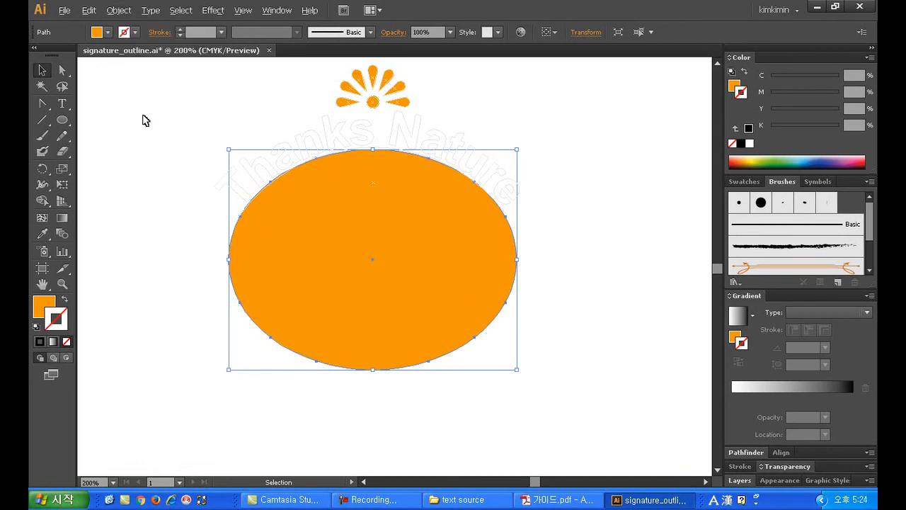
click(62, 70)
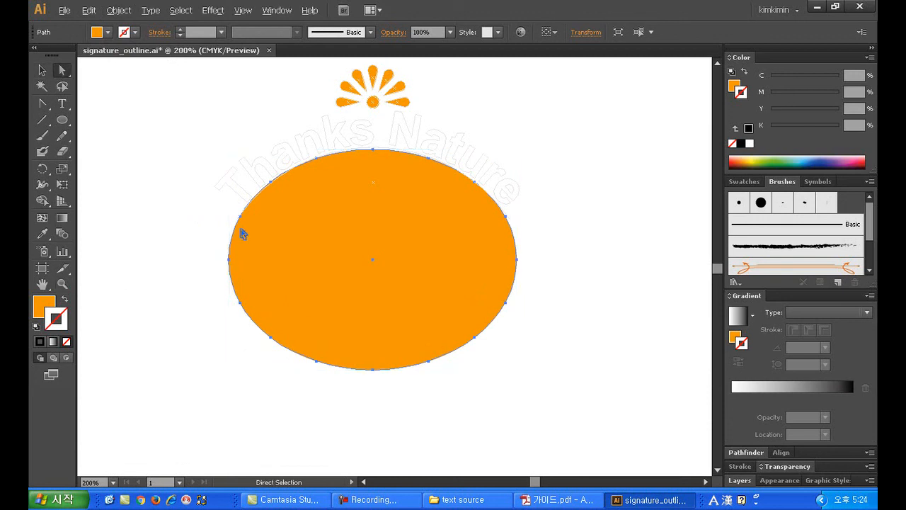
Step: Swap the ellipse's fill and stroke, and delete its lower anchor points to leave an open orange arc under the lettering
click(64, 300)
drag(198, 248, 560, 398)
key(Delete)
click(513, 395)
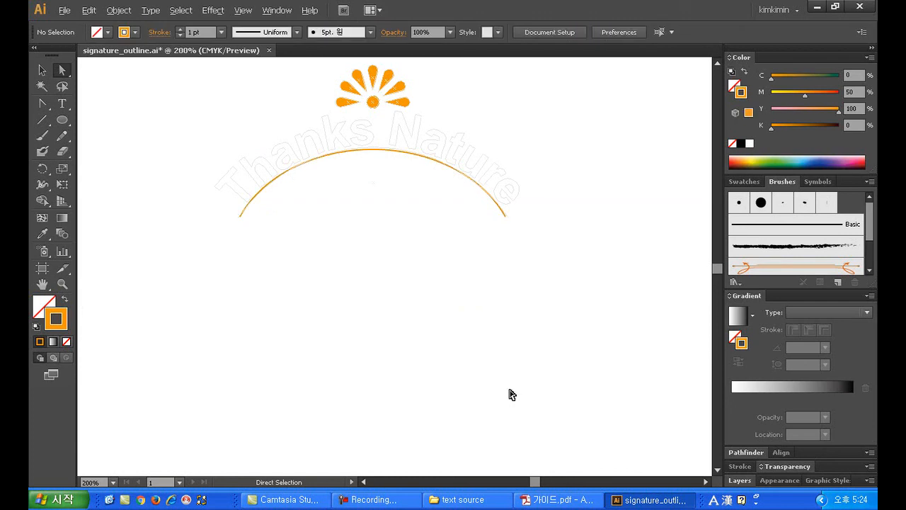
Step: Select the open arc and change its stroke color to black
click(62, 108)
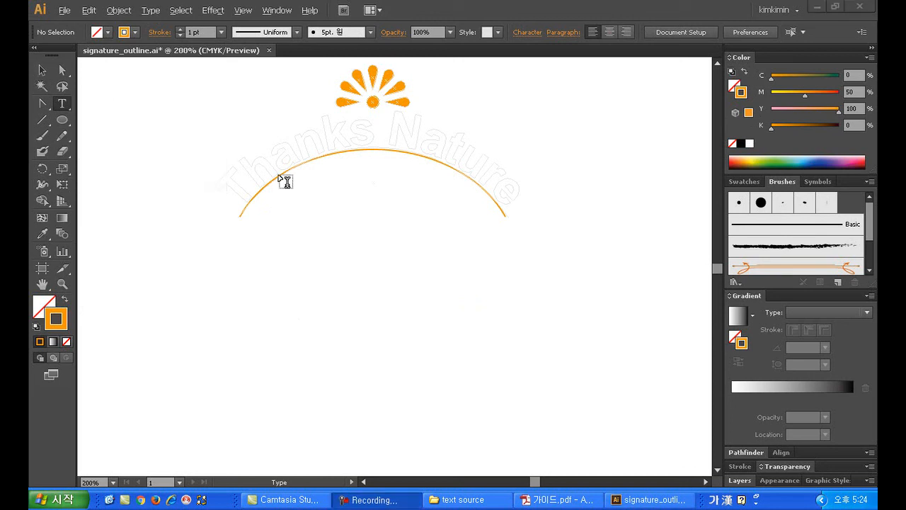
key(v)
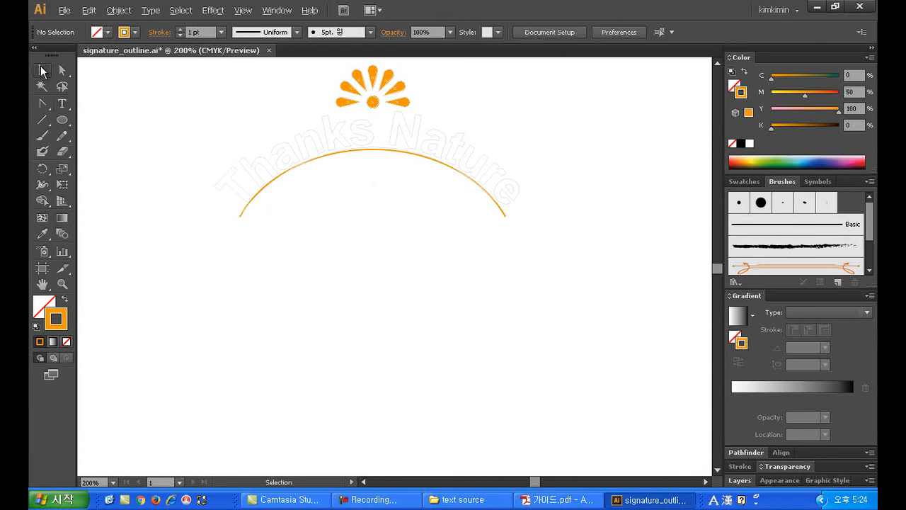
drag(244, 178, 318, 241)
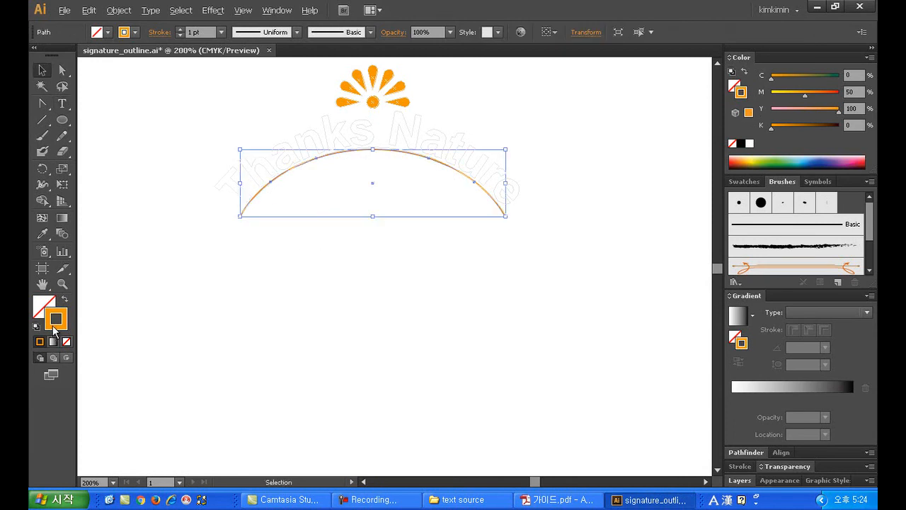
click(741, 144)
click(371, 248)
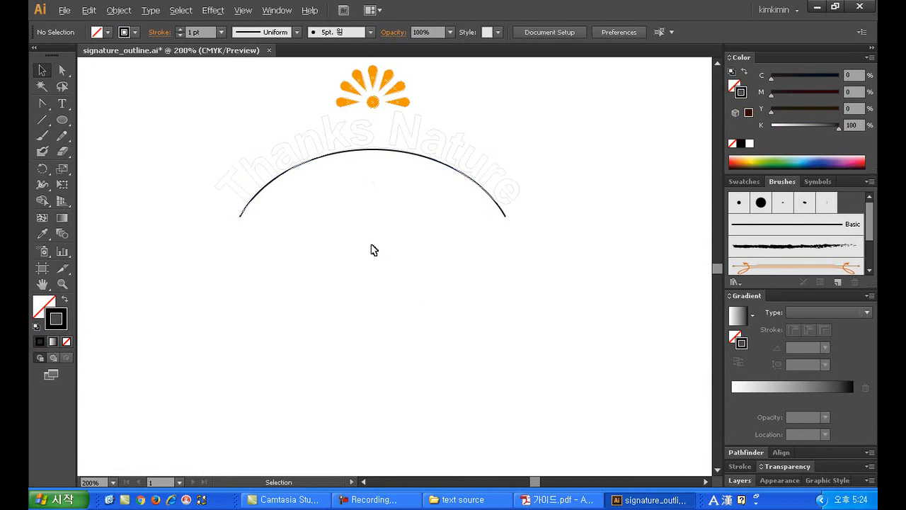
Step: Enter the text "Tanks Nature" along the black arc from its left end with the Type on a Path tool
click(315, 161)
key(a)
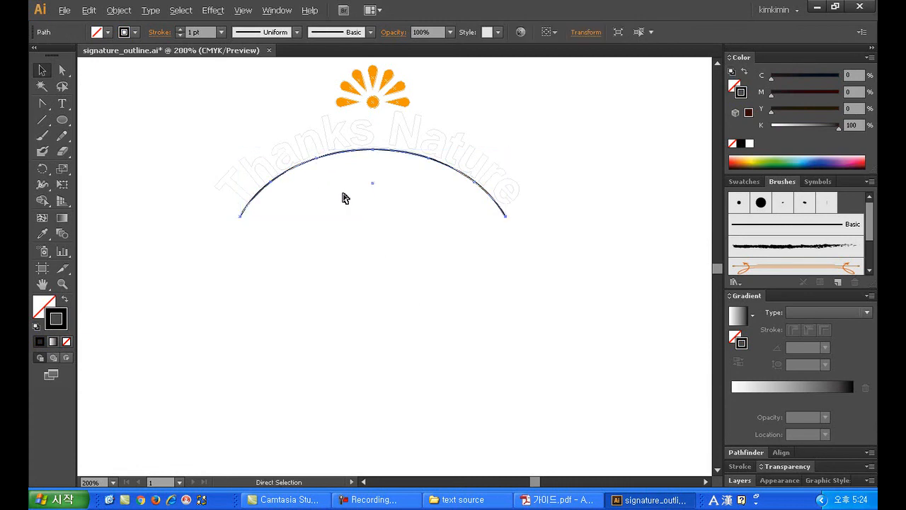
key(v)
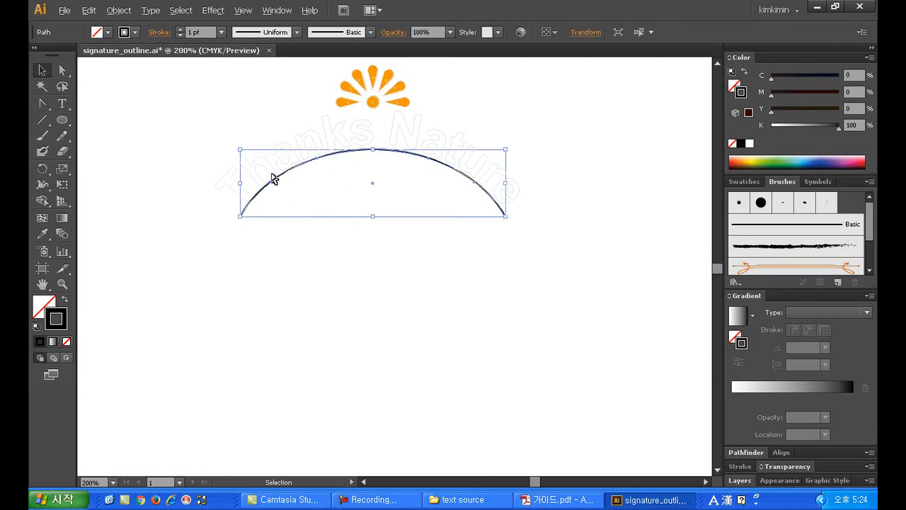
click(62, 104)
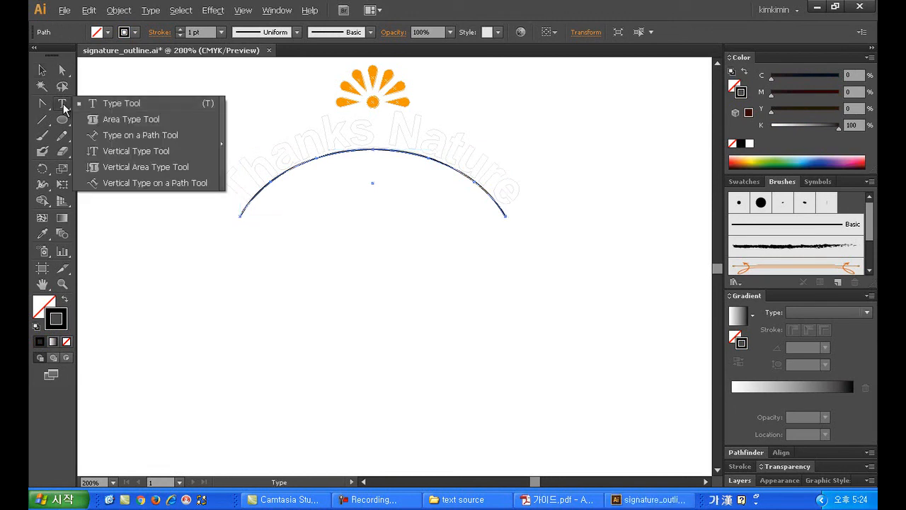
click(140, 135)
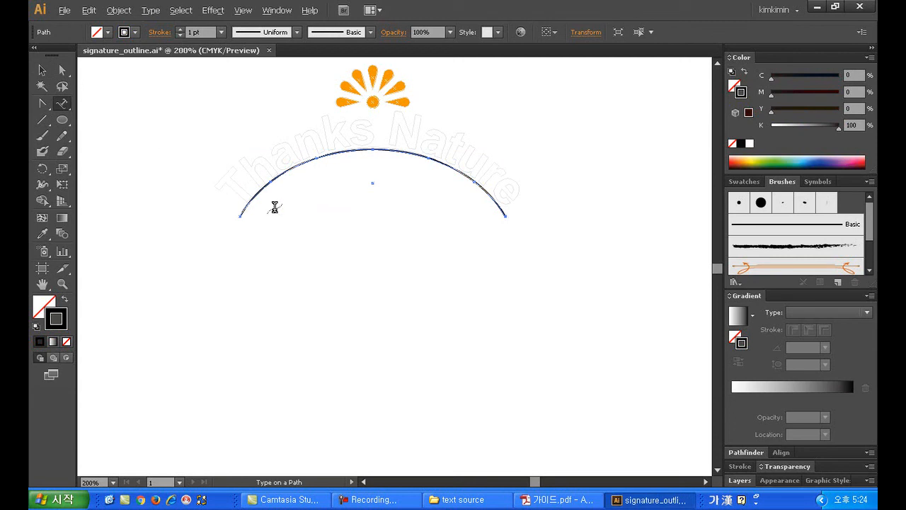
click(248, 207)
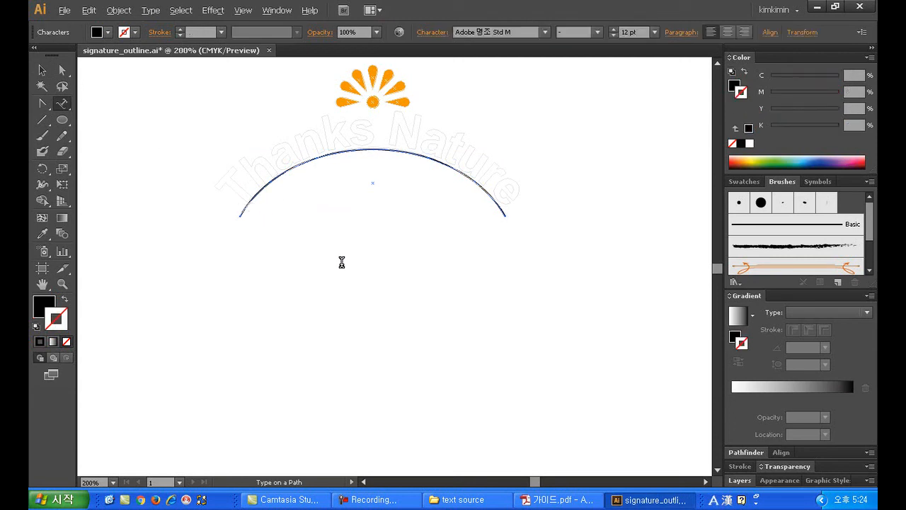
text(Ta)
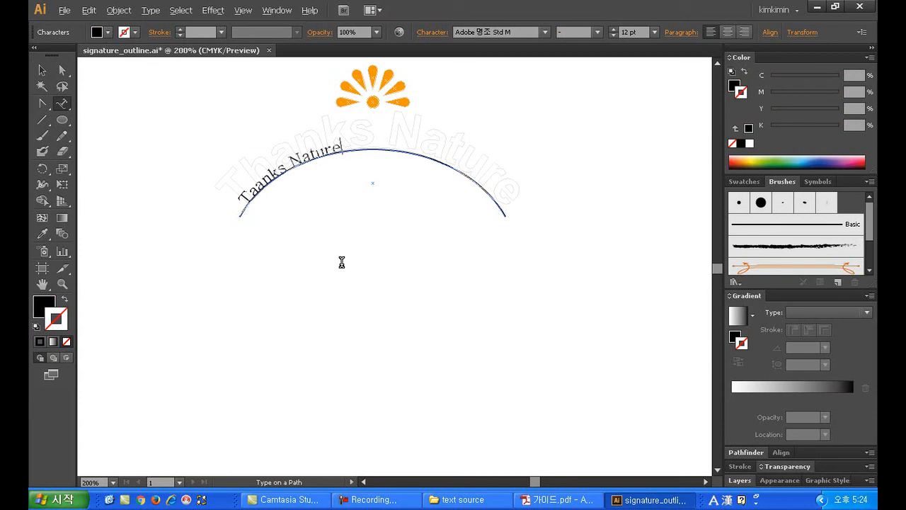
key(BackSpace)
Step: Select the whole curved text and set its font to Arial with the Black style
double_click(254, 188)
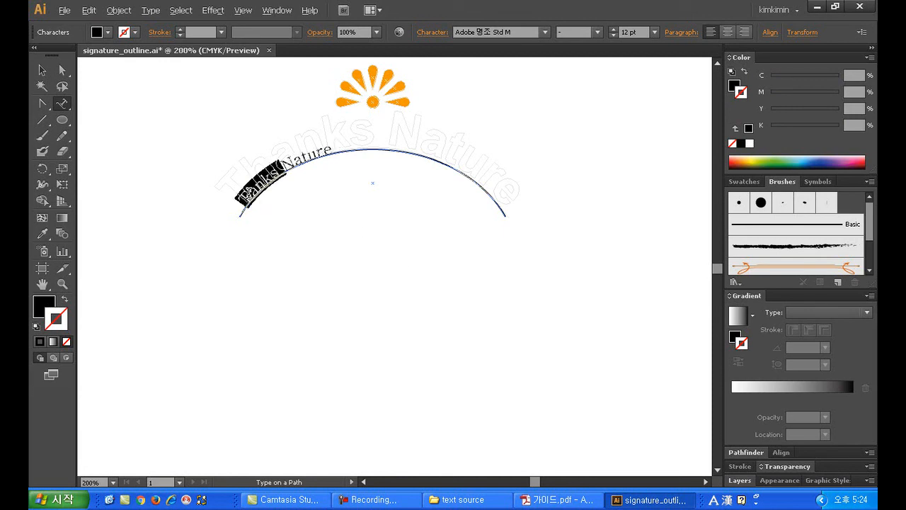
triple_click(249, 194)
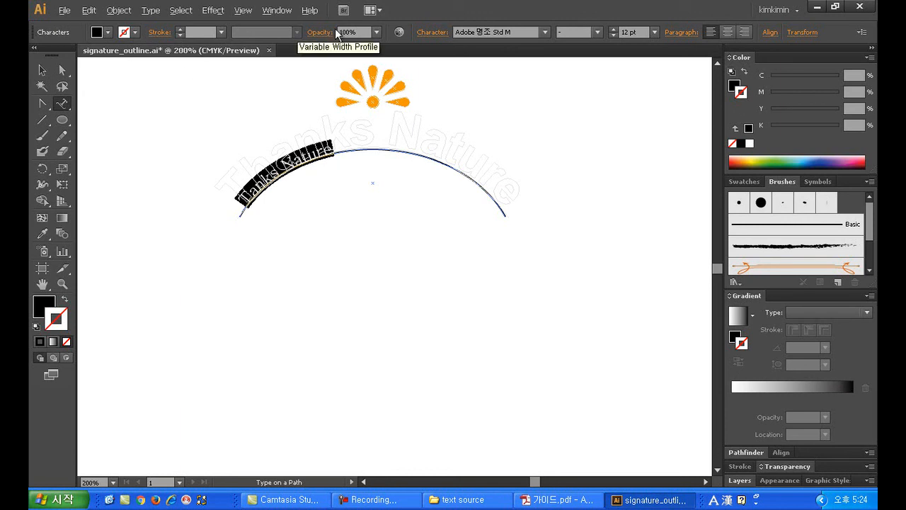
click(545, 31)
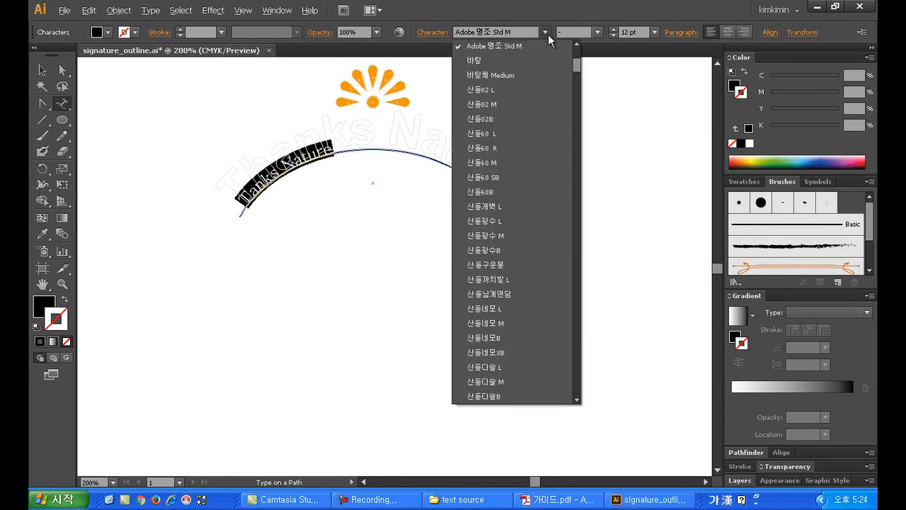
drag(574, 64, 581, 209)
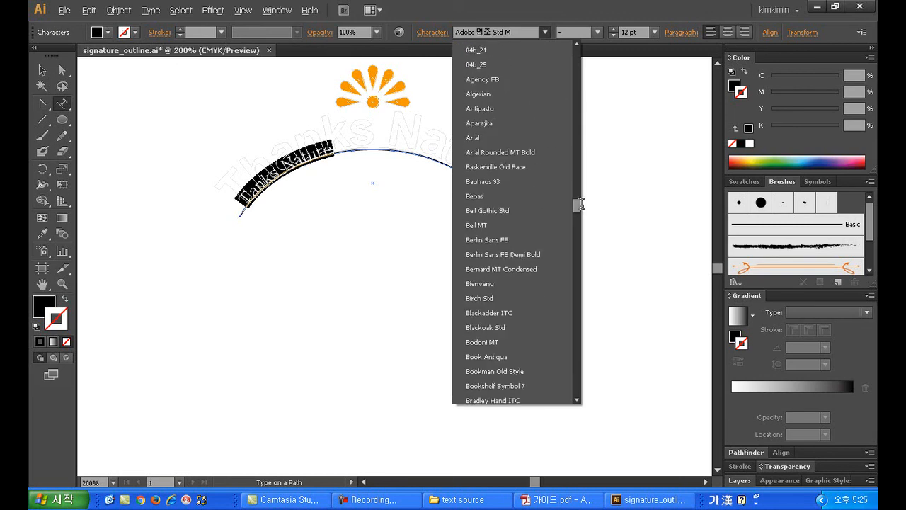
click(535, 139)
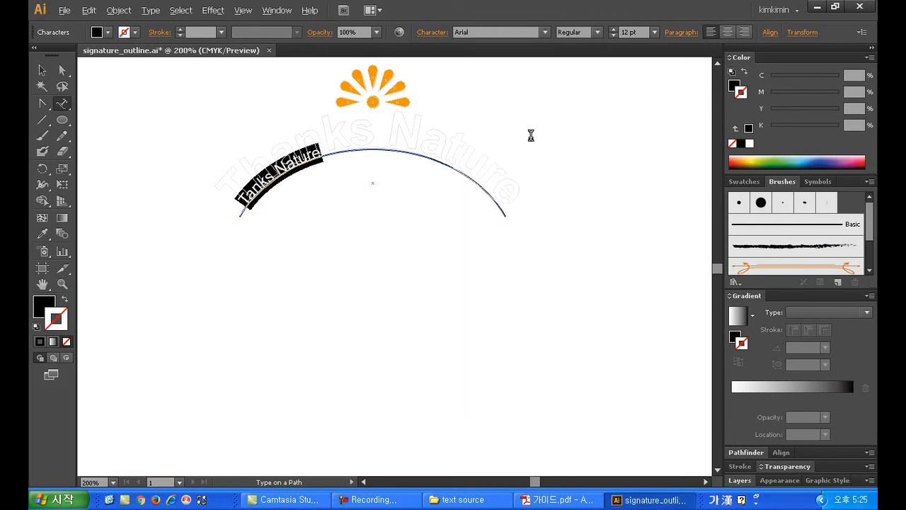
click(597, 32)
click(596, 89)
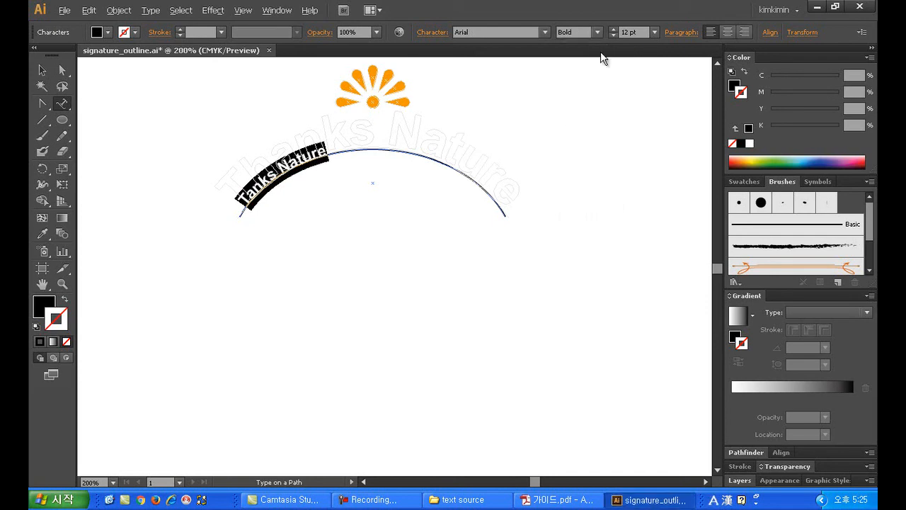
click(596, 33)
click(594, 115)
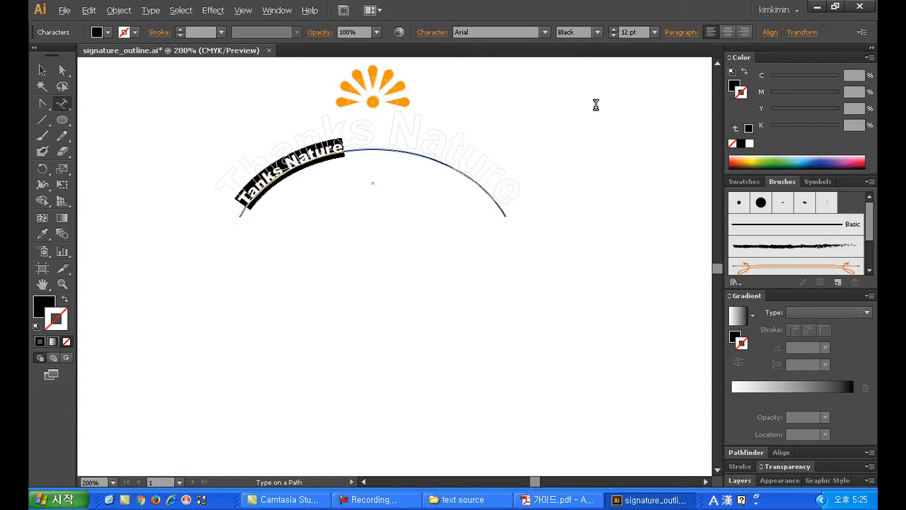
Step: Try font sizes of 36 pt and 32 pt on the curved text
click(655, 32)
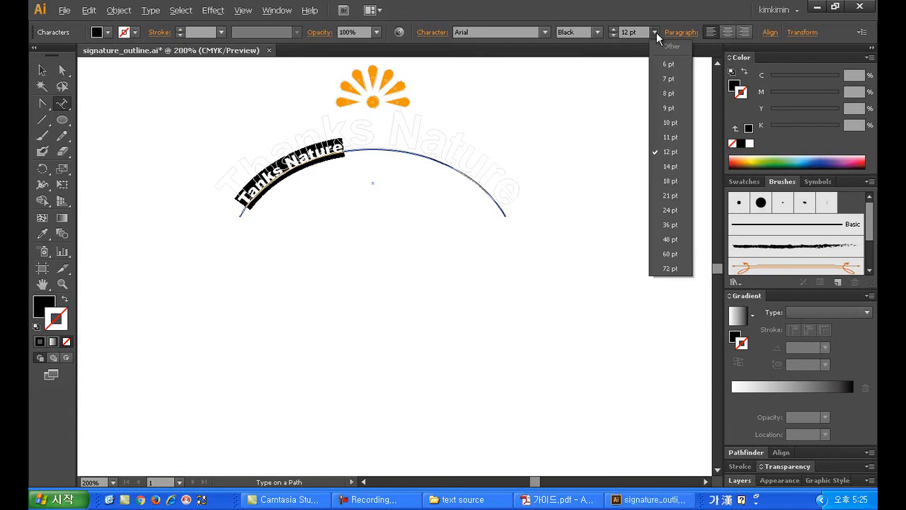
click(671, 222)
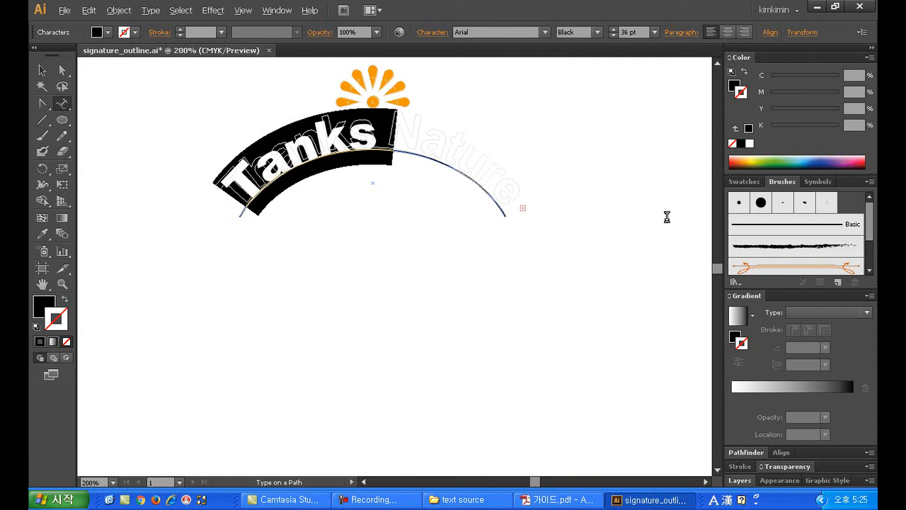
click(638, 32)
text(32)
key(Return)
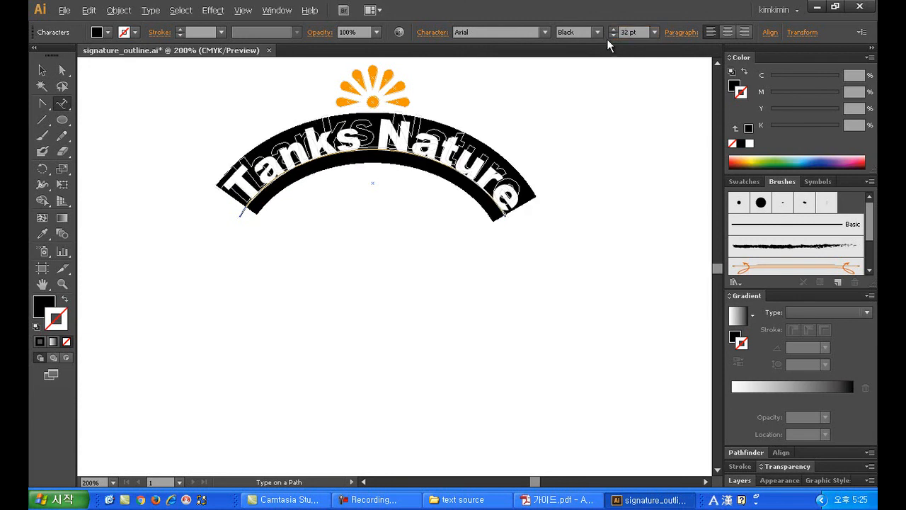
Step: Slide the curved text slightly along its path toward the left end of the arc
click(61, 70)
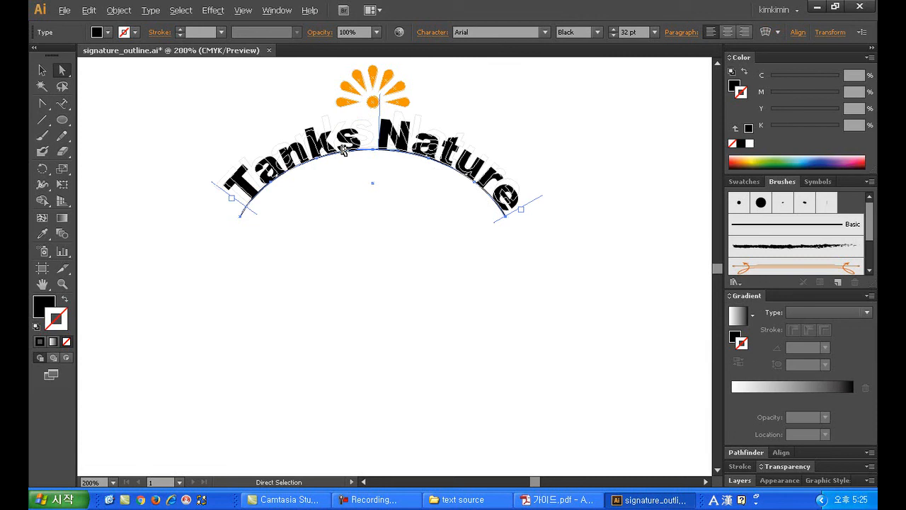
click(385, 138)
drag(378, 133, 379, 135)
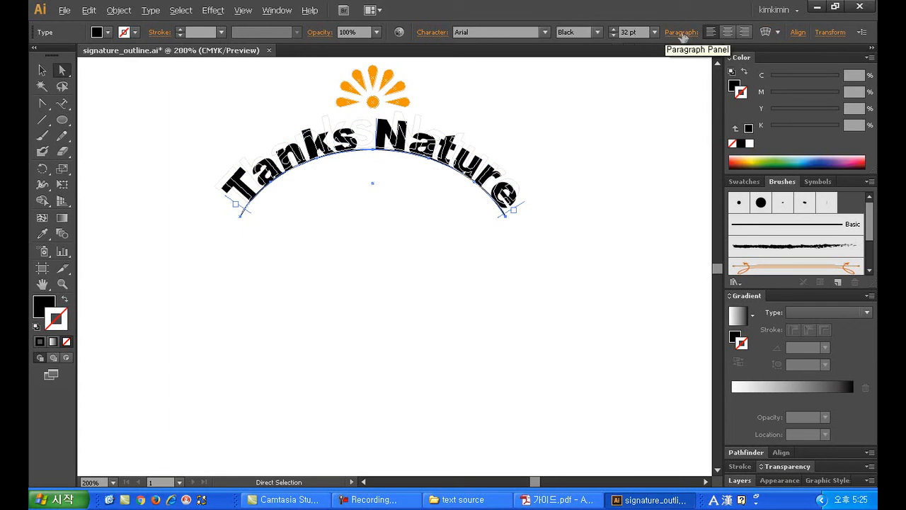
Step: Raise the curved text off its path with a baseline shift of 4 pt
click(432, 33)
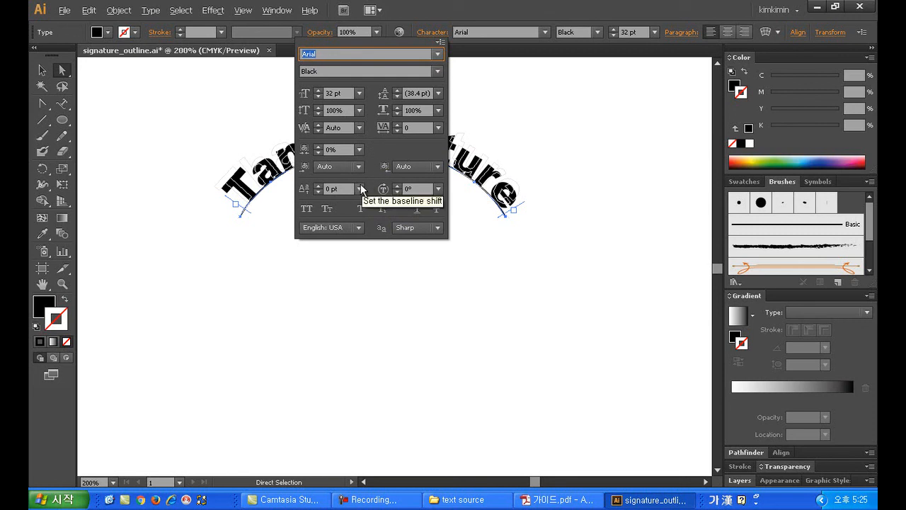
click(318, 185)
click(319, 185)
click(318, 186)
click(318, 184)
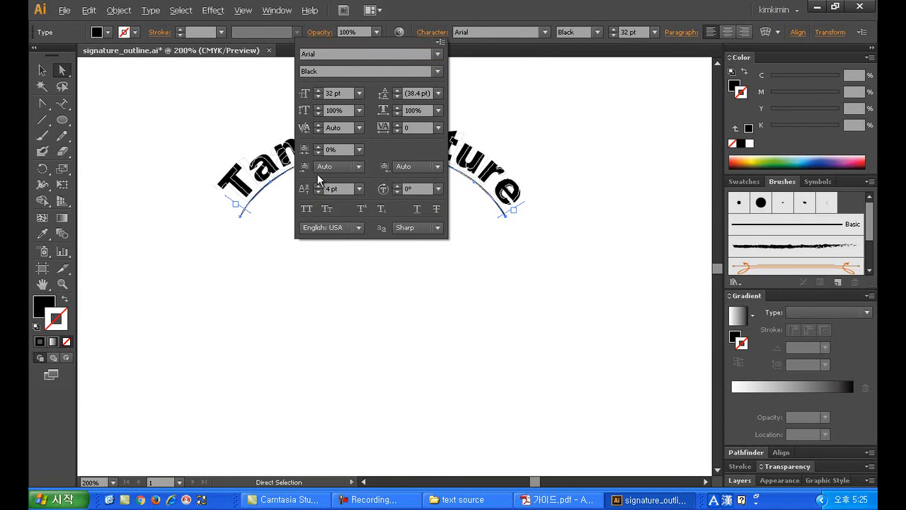
click(438, 32)
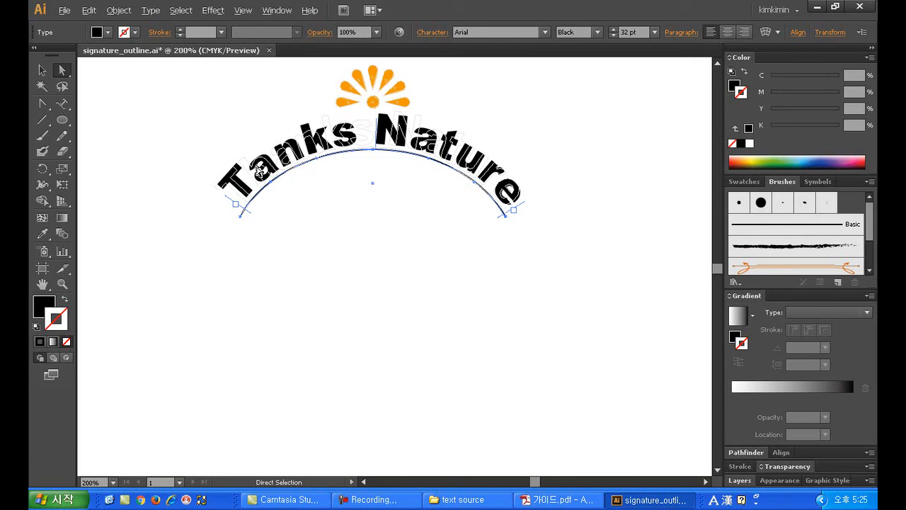
Step: Insert the missing h after the T so the first word of the curved text reads "Thanks"
key(t)
click(261, 167)
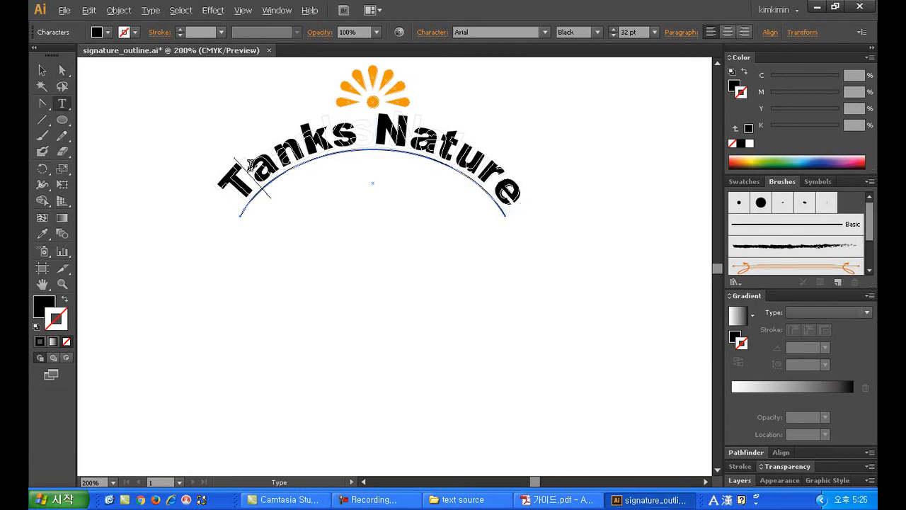
text(hanks)
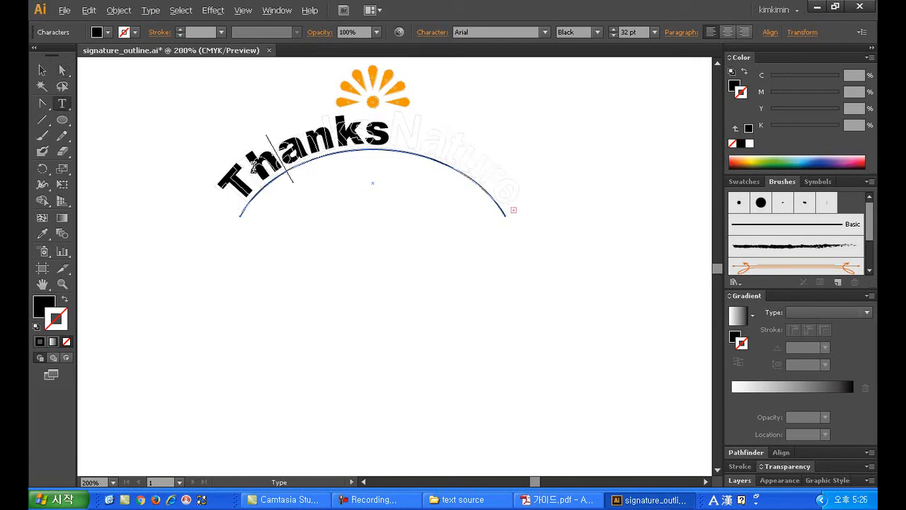
Step: Select all the curved text and try font sizes of 33 pt, 30 pt and 26 pt against the outline lettering
key(ctrl+a)
click(263, 160)
key(ctrl+a)
click(614, 35)
text(33)
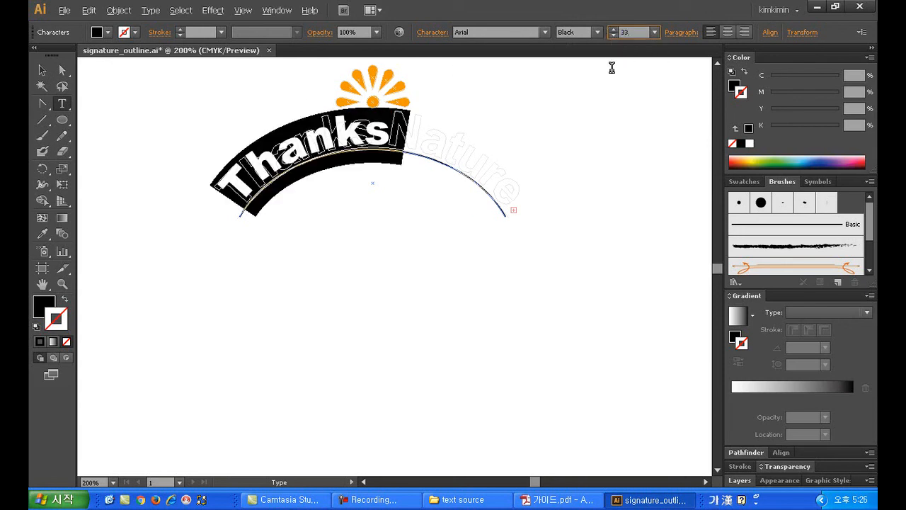
key(Return)
click(626, 32)
text(30)
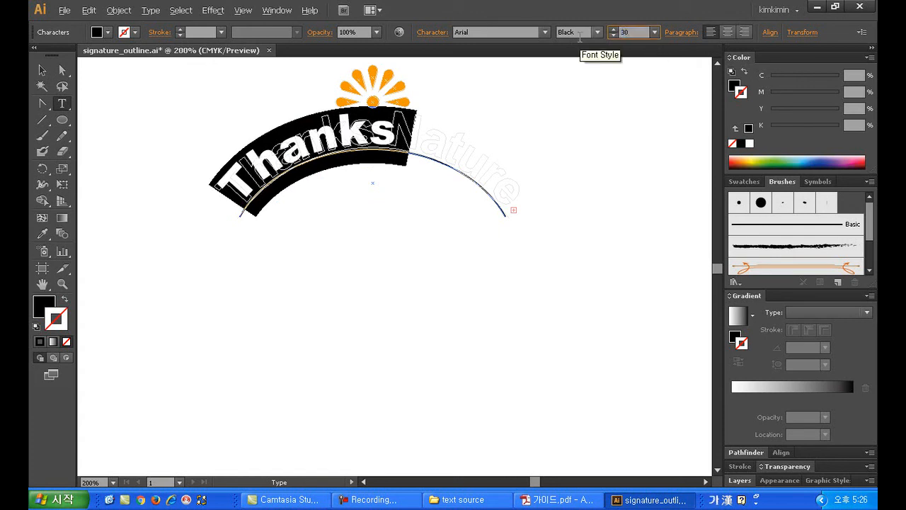
key(Return)
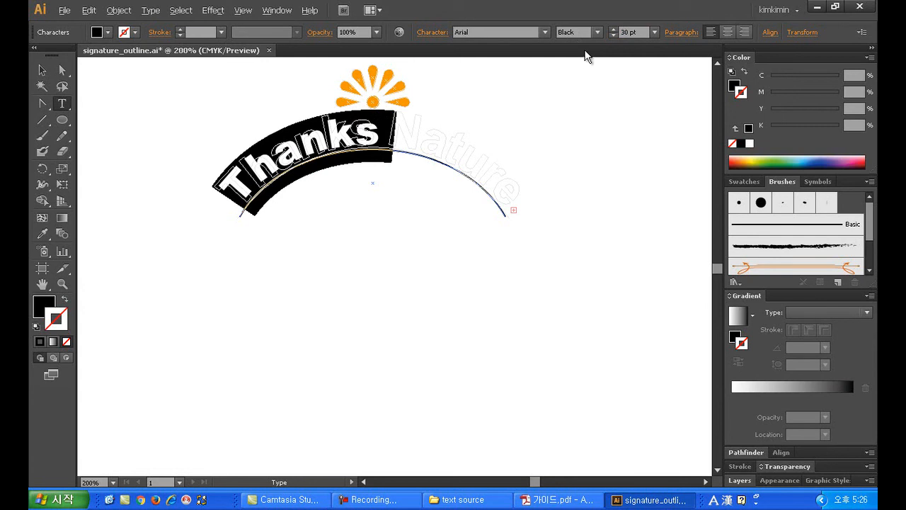
text(26)
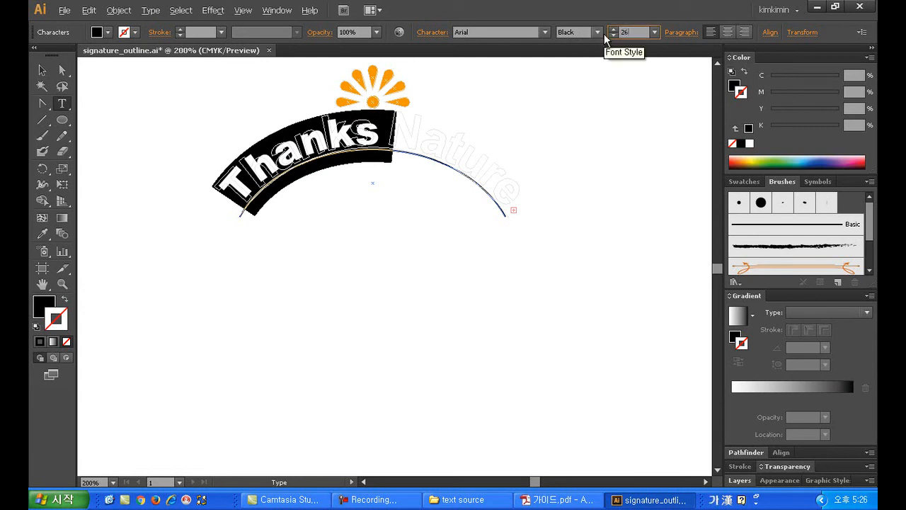
key(Return)
Step: Fit the curved text to the outline lettering by trying 28 pt and setting its font size to 29 pt
click(466, 147)
double_click(453, 154)
click(453, 154)
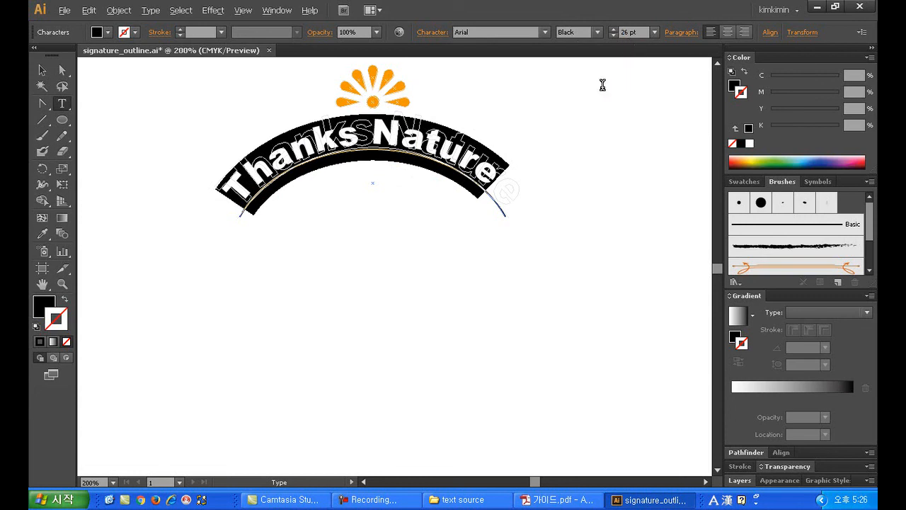
drag(645, 34, 592, 37)
text(28)
key(Return)
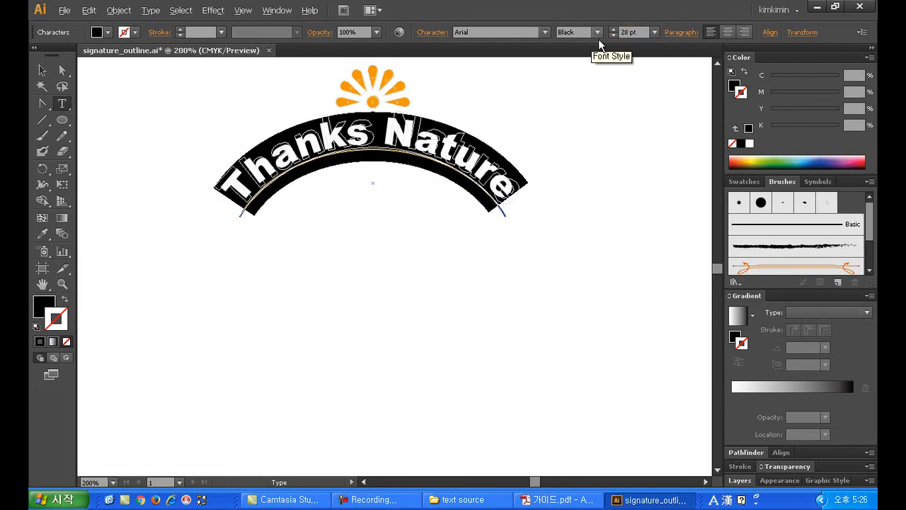
click(641, 33)
text(29)
key(Return)
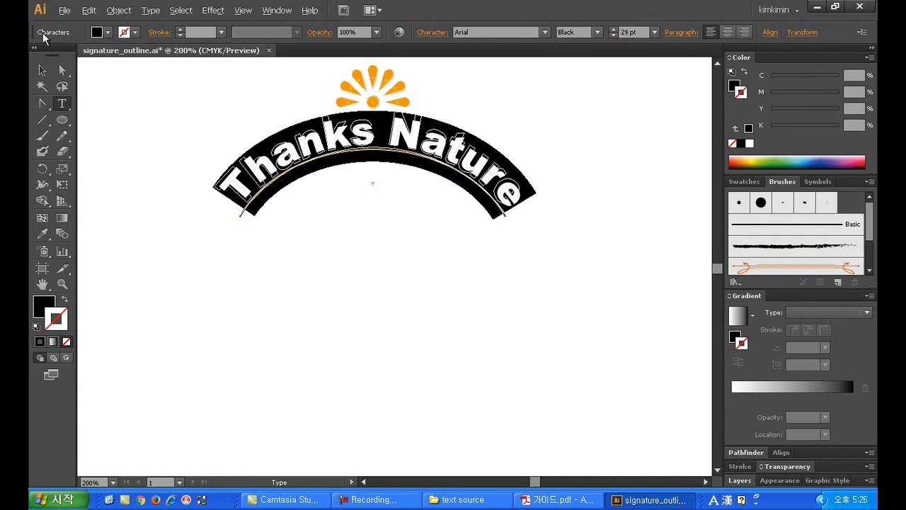
Step: Nudge the curved text slightly along its path to align it with the outline lettering
click(61, 69)
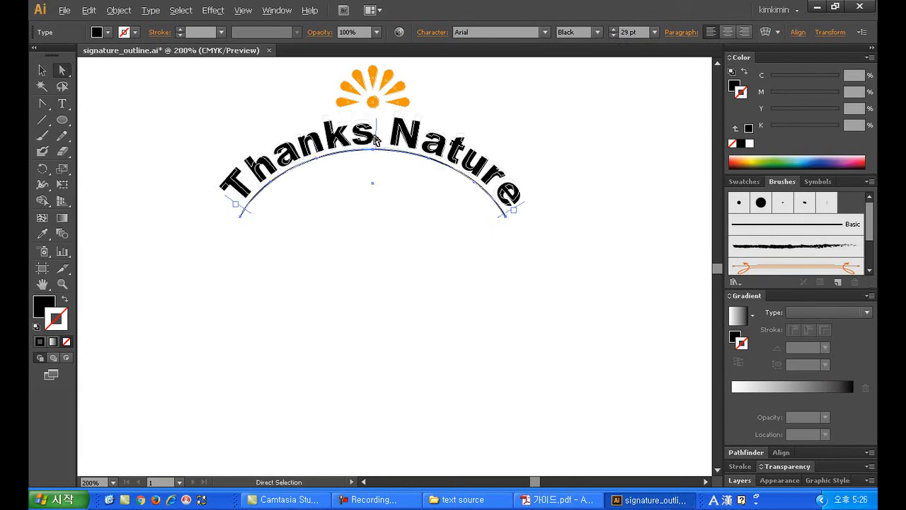
click(376, 142)
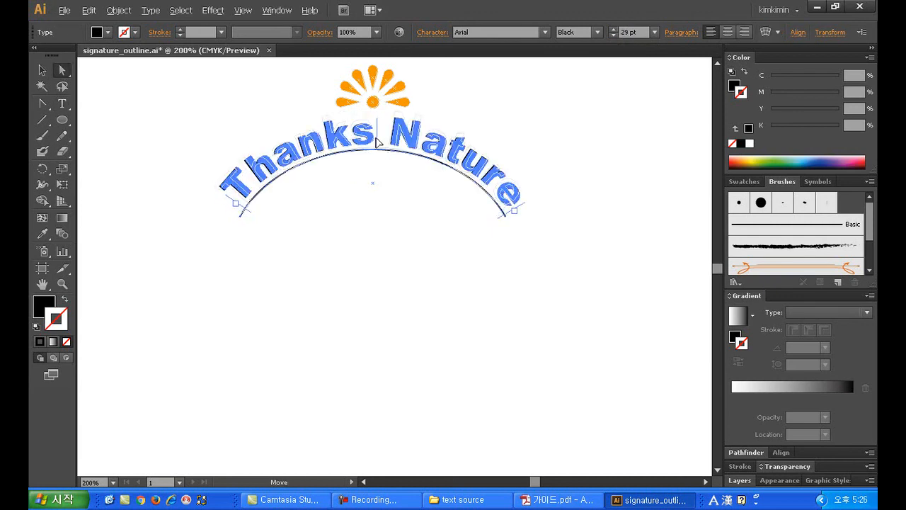
drag(375, 139, 379, 139)
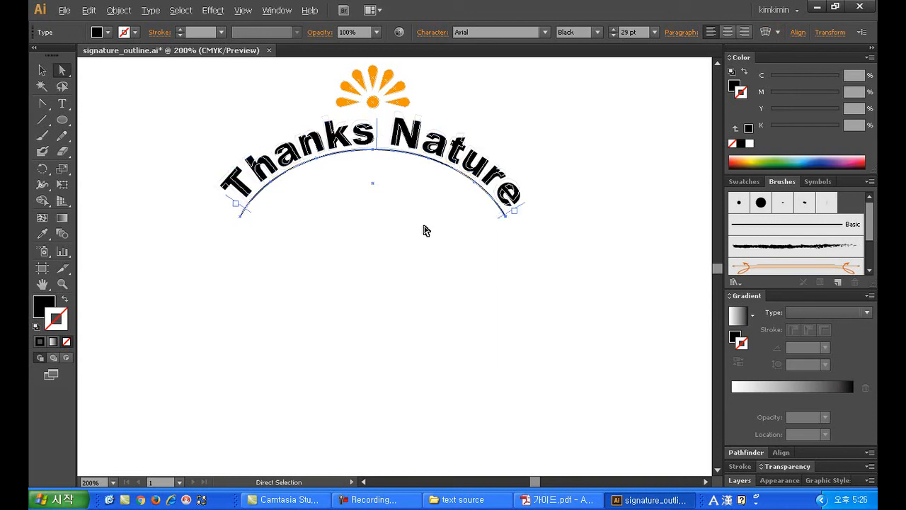
Step: Copy the orange flower and the curved text with its arc into a new document with default settings
click(42, 70)
scroll(401, 276, up, 3)
scroll(396, 266, up, 2)
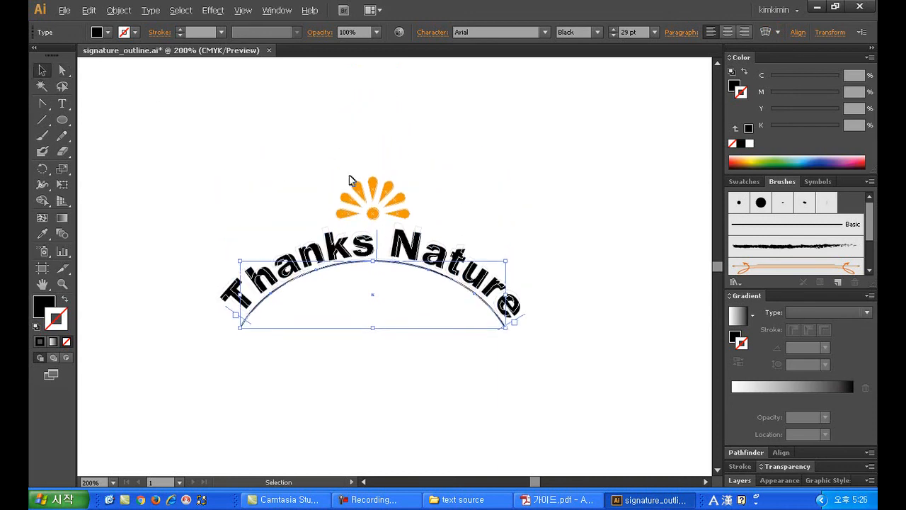
drag(356, 190, 482, 376)
key(ctrl+n)
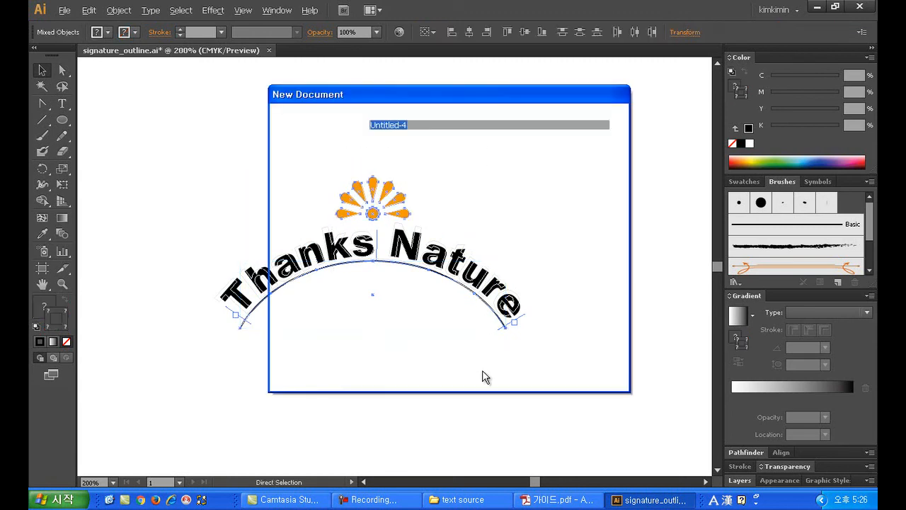
key(Return)
key(ctrl+v)
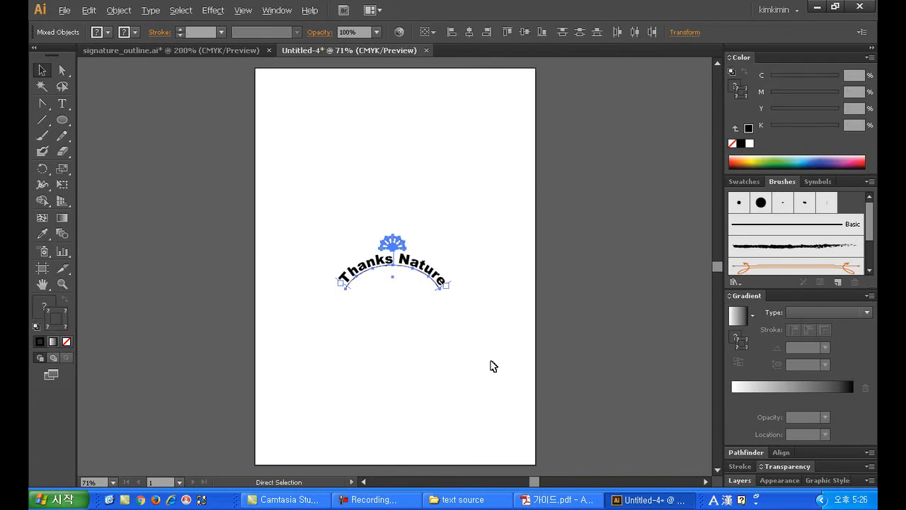
Step: Convert the curved Thanks Nature text in the new document to outlines
click(465, 320)
click(429, 274)
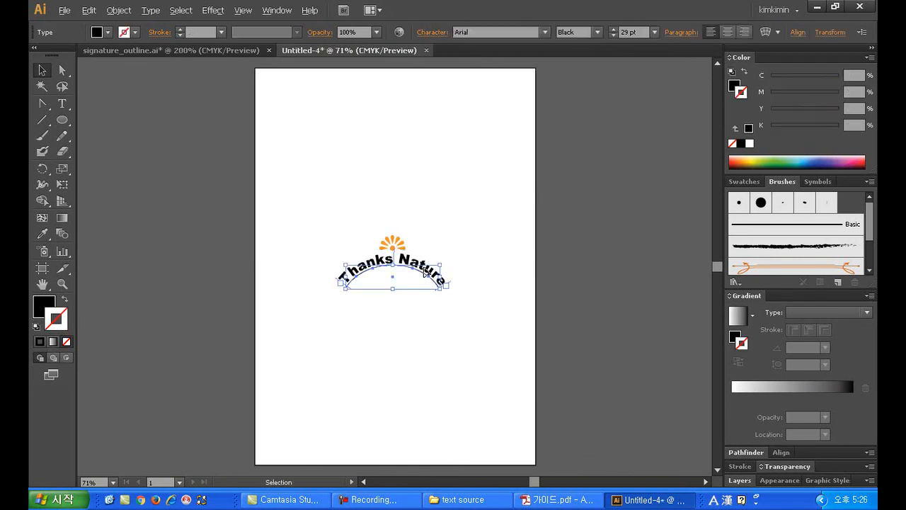
click(62, 284)
click(419, 309)
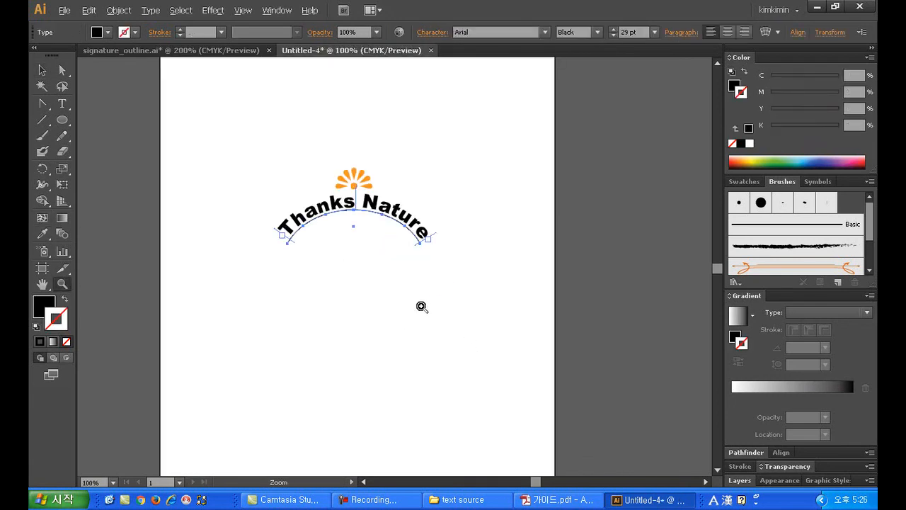
click(42, 70)
click(456, 329)
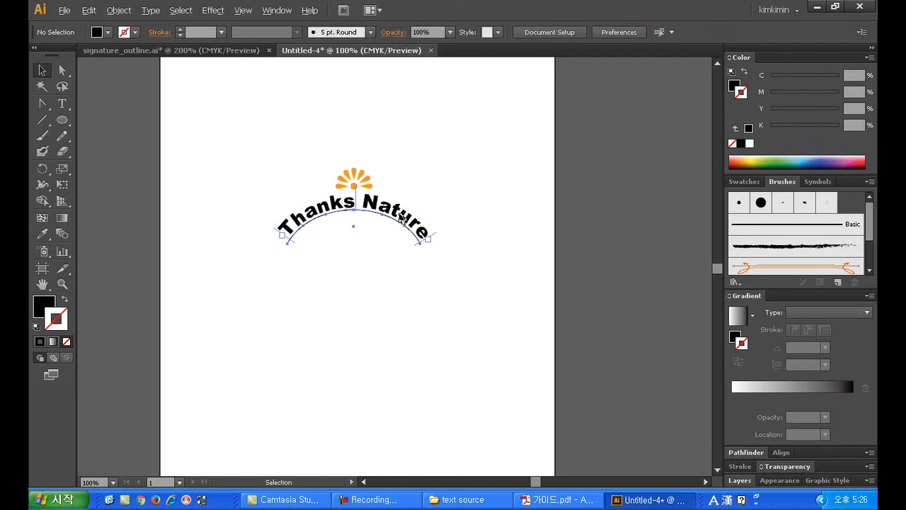
right_click(401, 220)
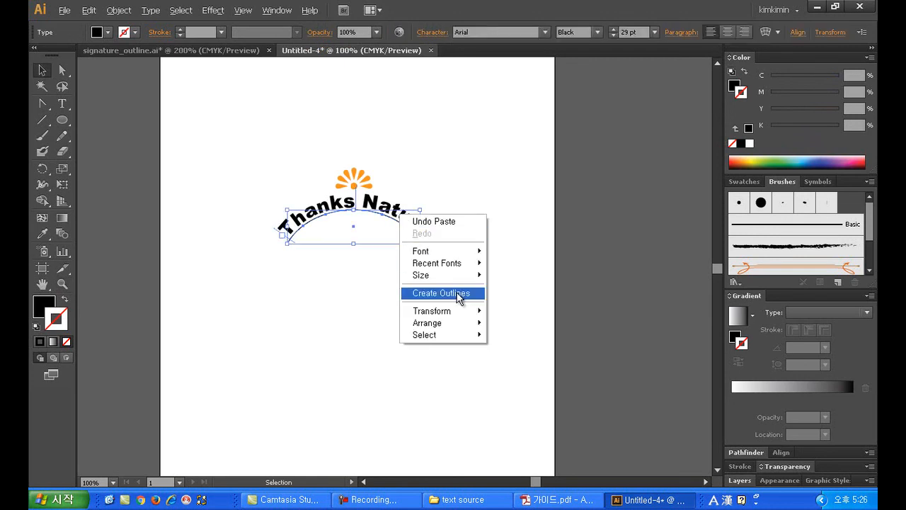
click(457, 293)
click(456, 293)
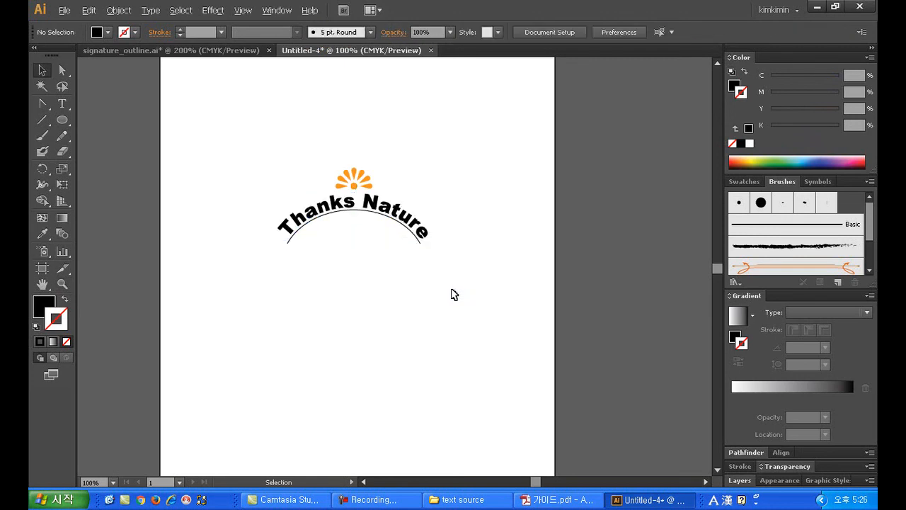
Step: Group the flower, outlined lettering and arc, and recentre the group on the page
drag(462, 304, 233, 126)
click(403, 339)
drag(269, 128, 504, 347)
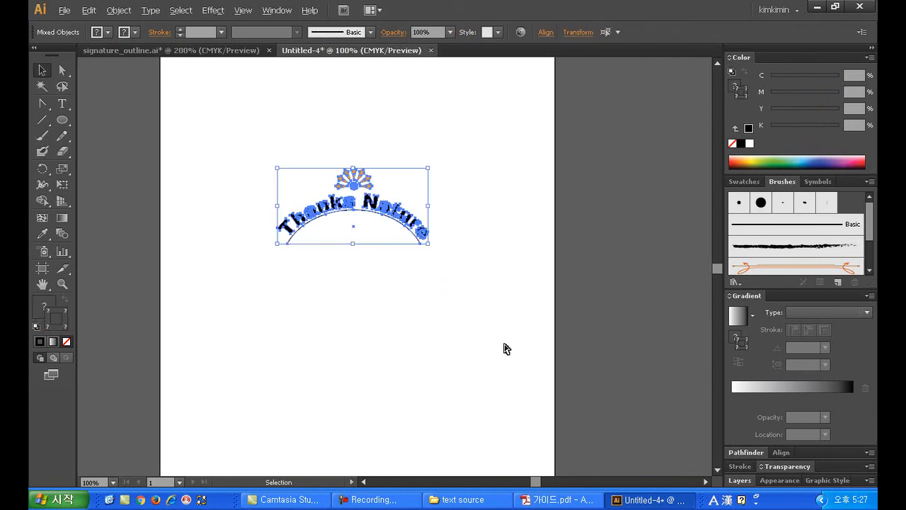
key(ctrl+0)
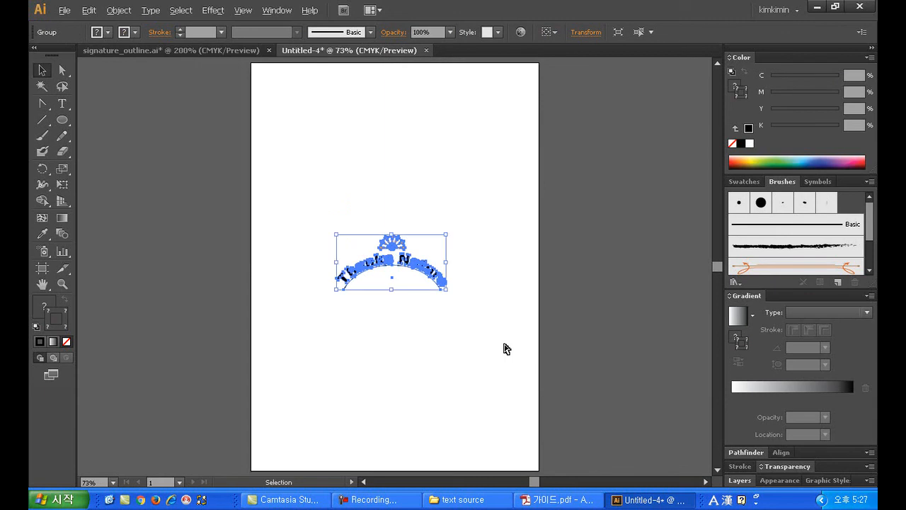
key(Delete)
key(ctrl+z)
Step: Save the new document to the desktop as 시그니춰.ai in Illustrator CS6 format and close it
key(ctrl+shift+s)
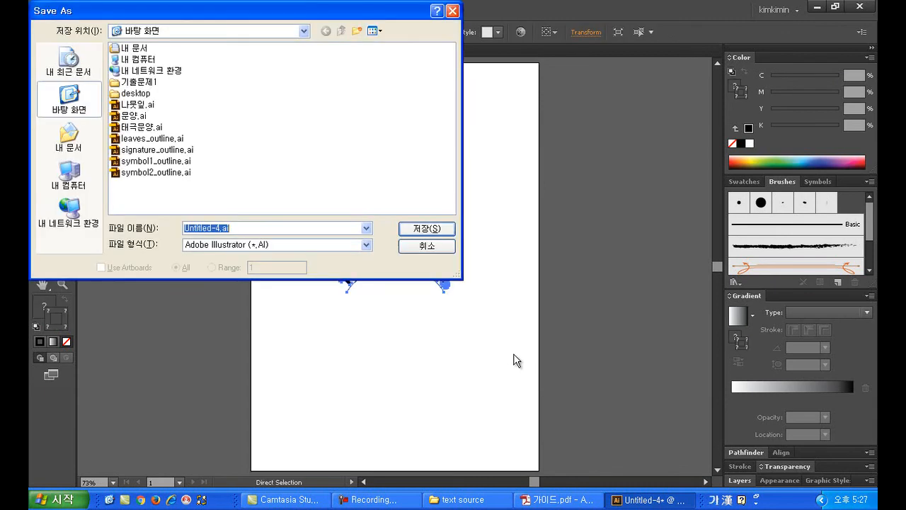
text(ㅅ)
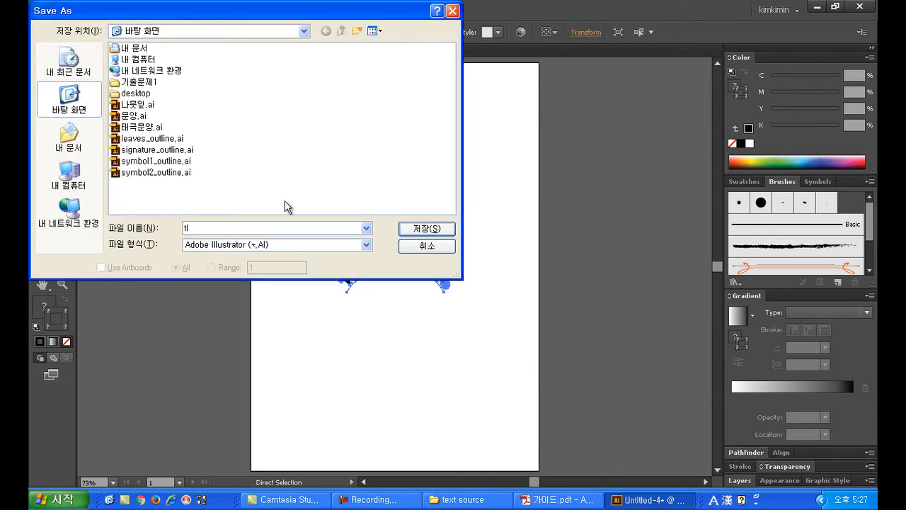
text(ㅣ그니쳐)
key(Return)
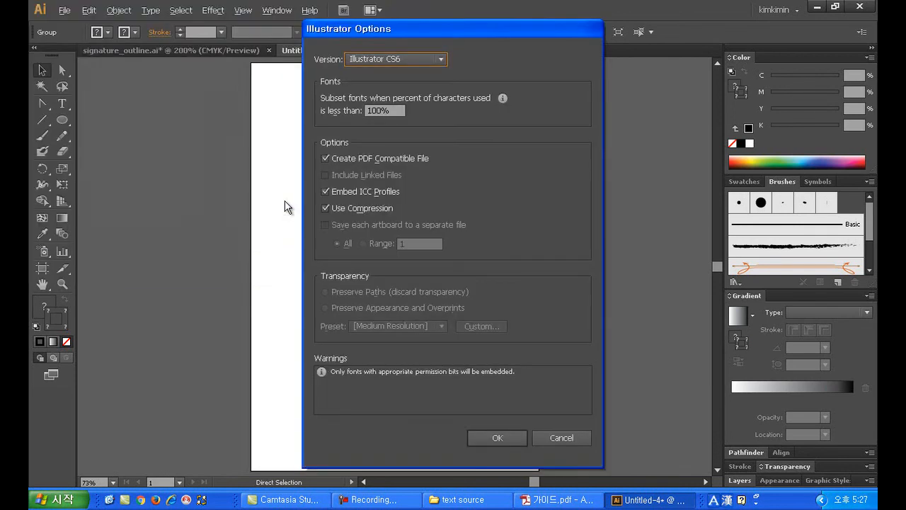
click(515, 437)
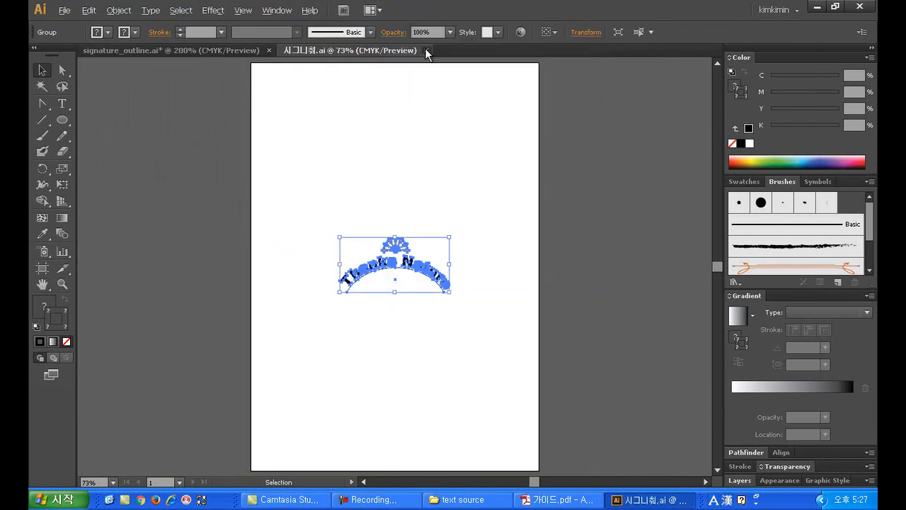
click(426, 50)
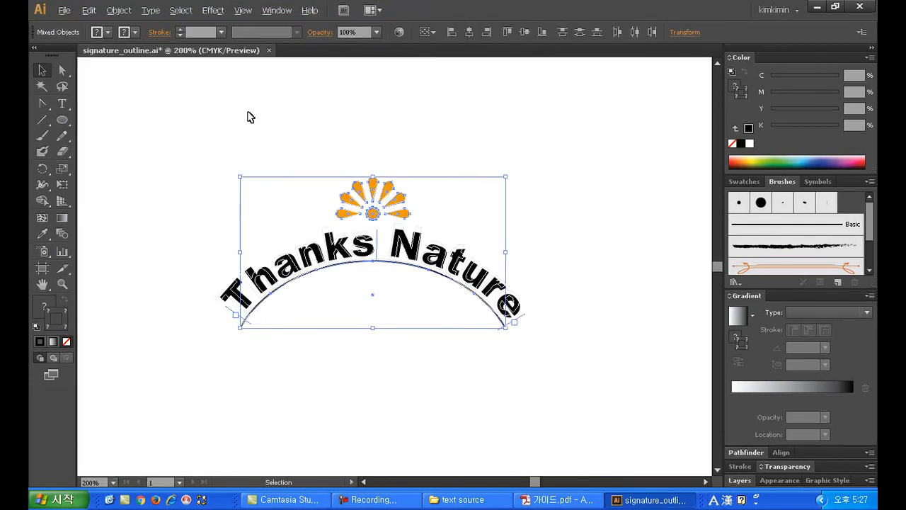
Step: Remove the flower and curved text from signature_outline.ai, keeping only the outline guides, and save the file
click(540, 410)
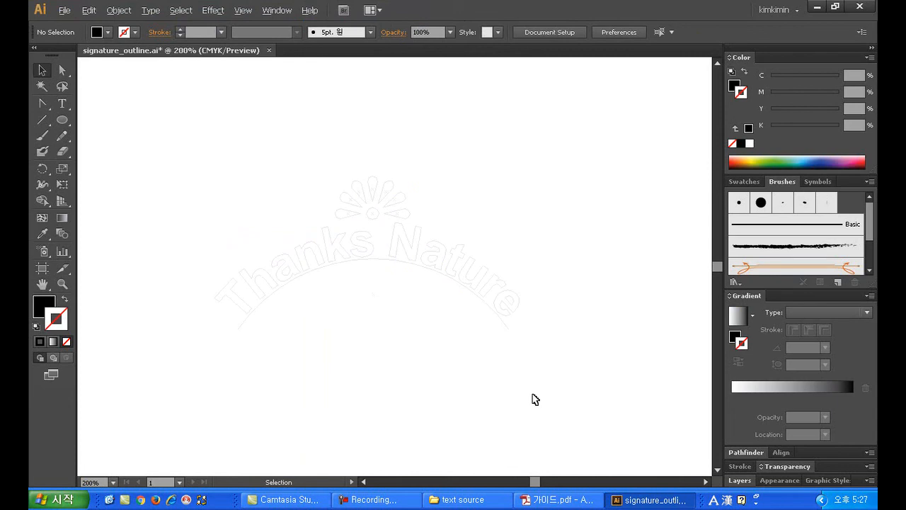
double_click(43, 284)
key(ctrl+s)
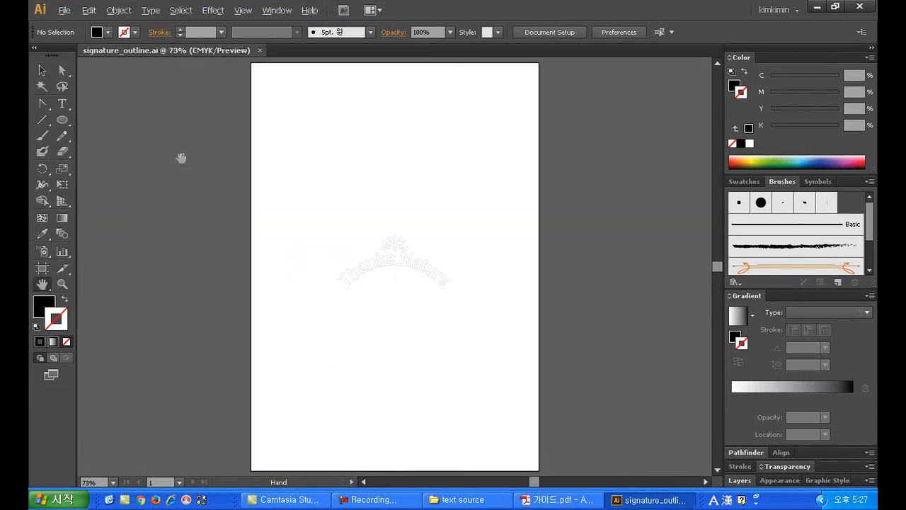